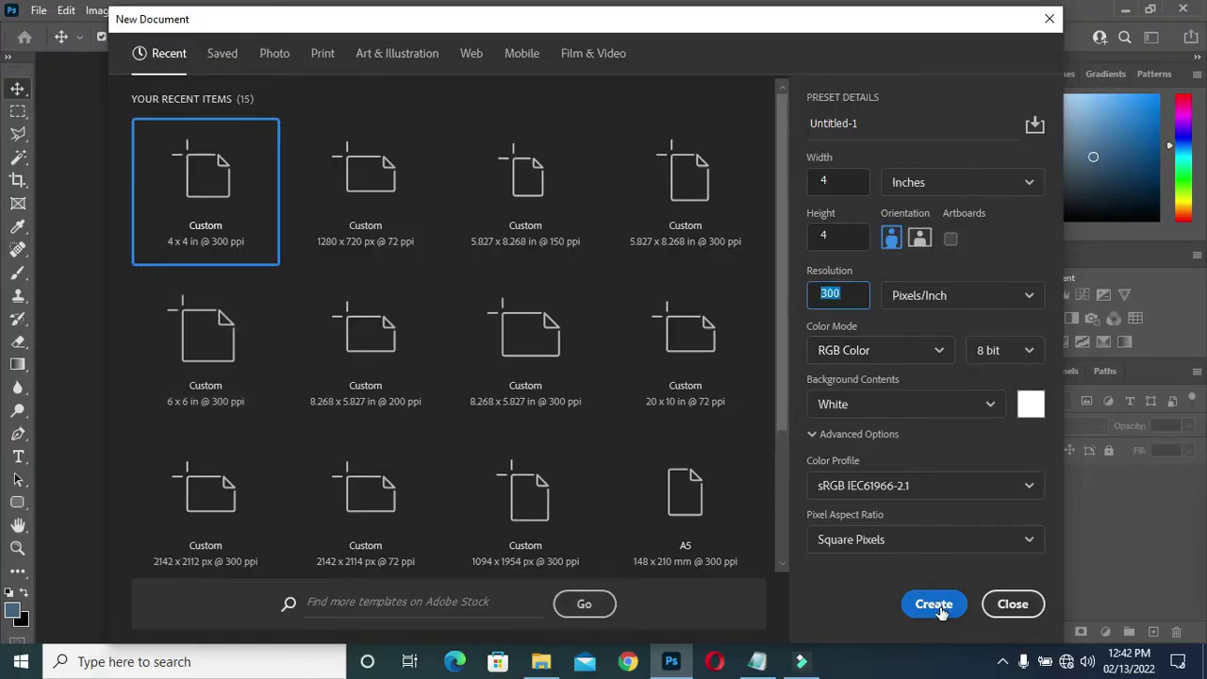
# Create a new 4 x 4 inch RGB document at 300 pixels per inch with a white background.
pyautogui.click(933, 605)
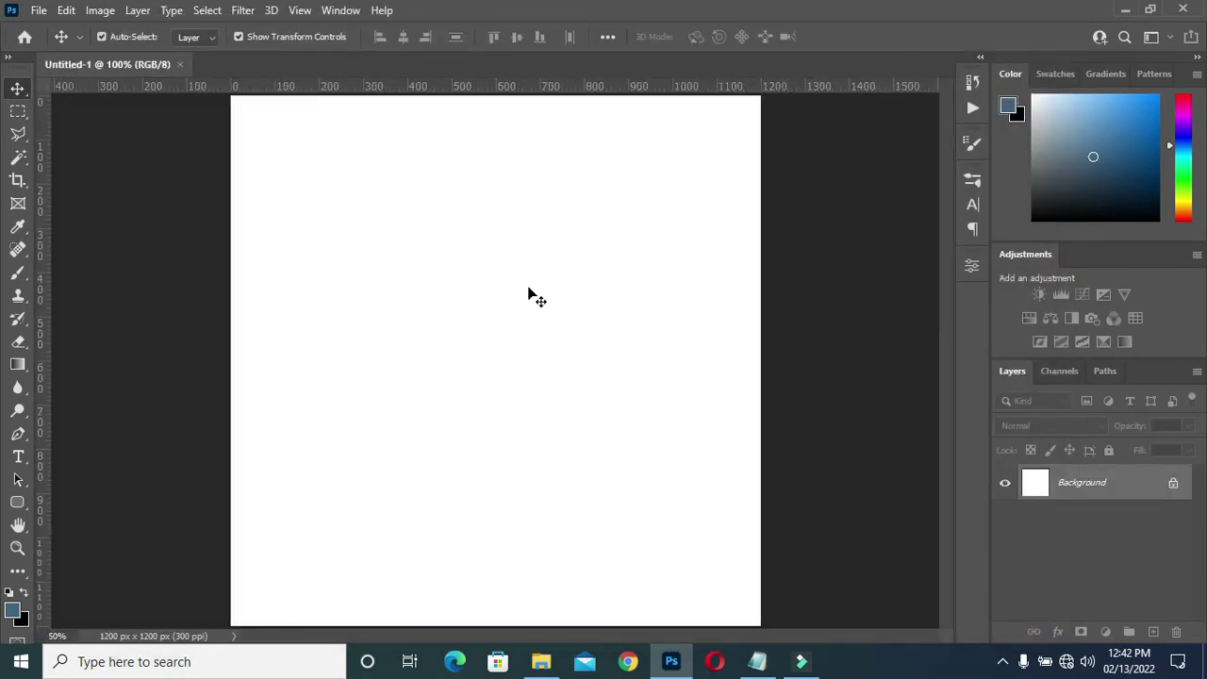
pyautogui.scroll(-1, 499, 287)
pyautogui.hotkey('ctrl', '+')
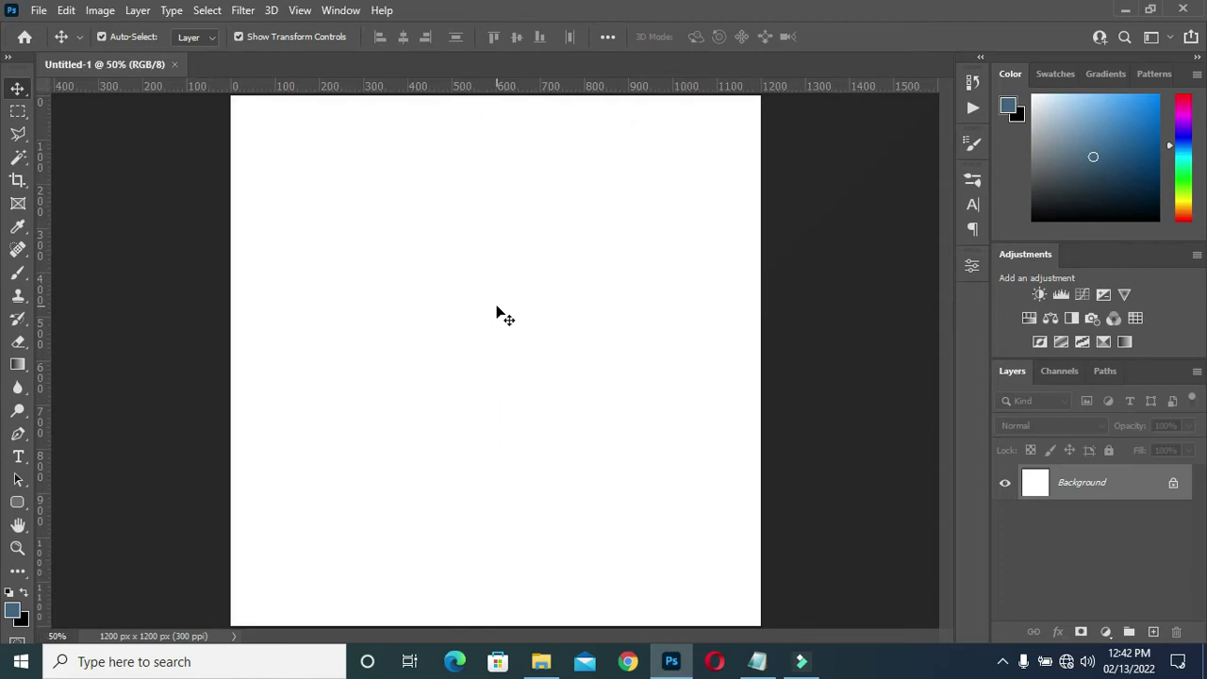
# Switch to the look notes in Notepad and copy the colour code 154674.
pyautogui.click(757, 661)
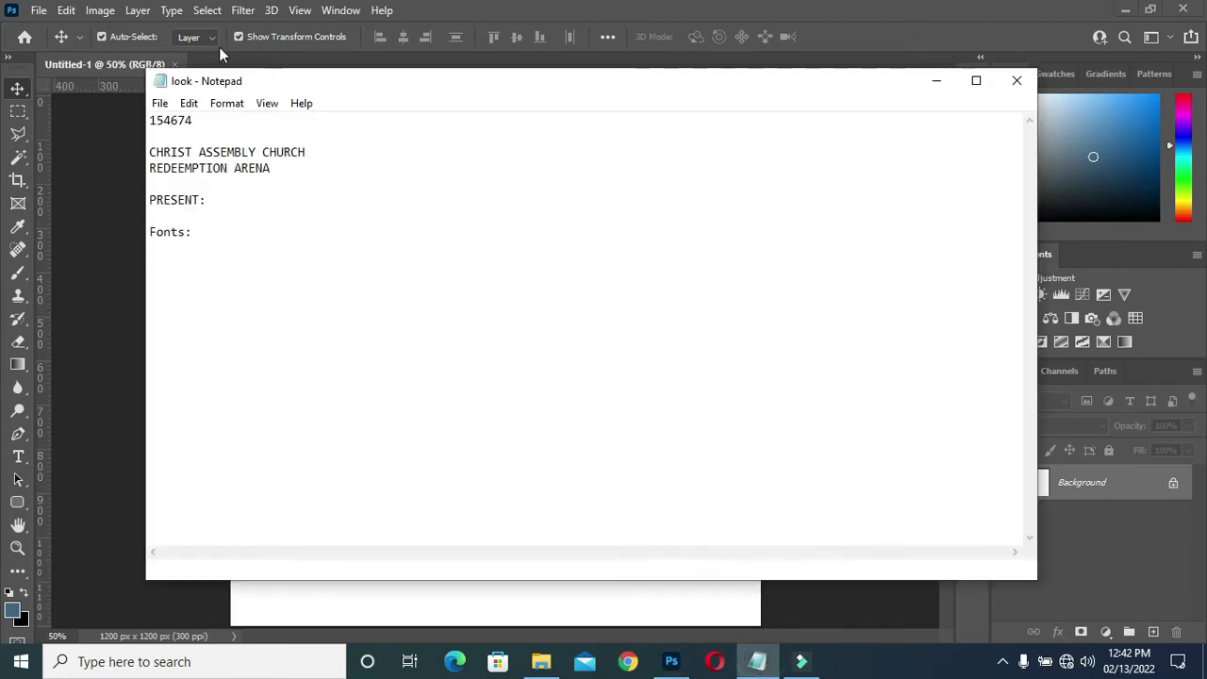
pyautogui.moveTo(196, 120); pyautogui.dragTo(149, 120)
pyautogui.hotkey('ctrl', 'c')
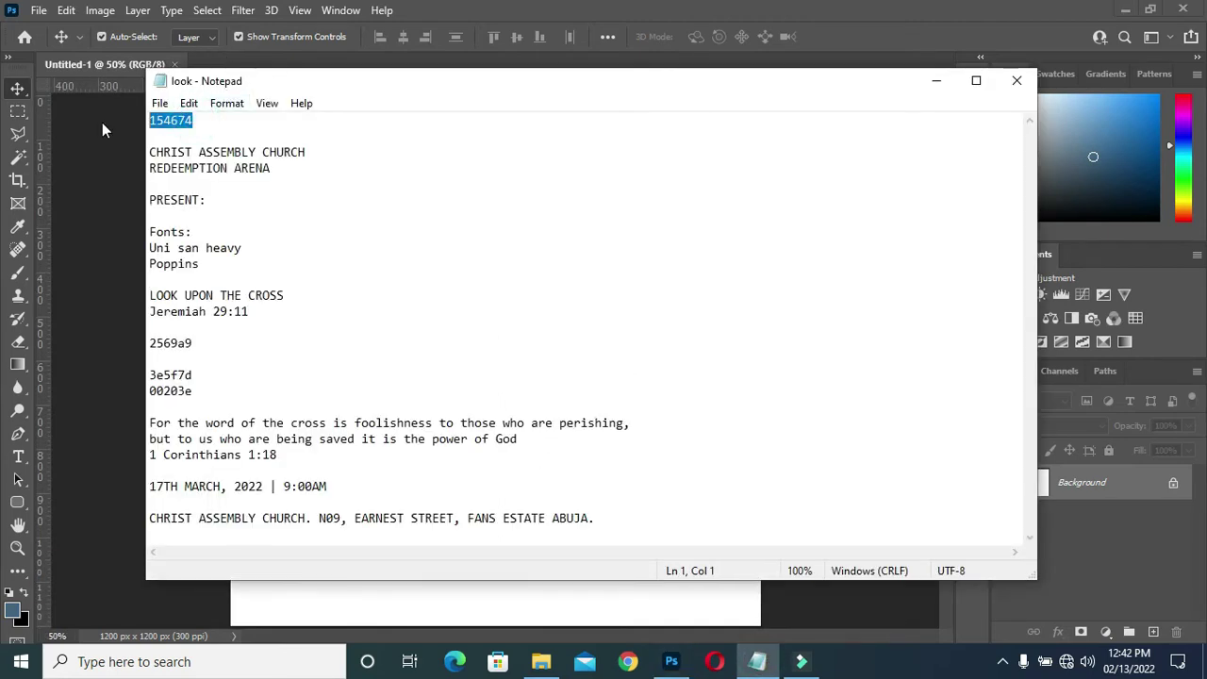
pyautogui.click(937, 80)
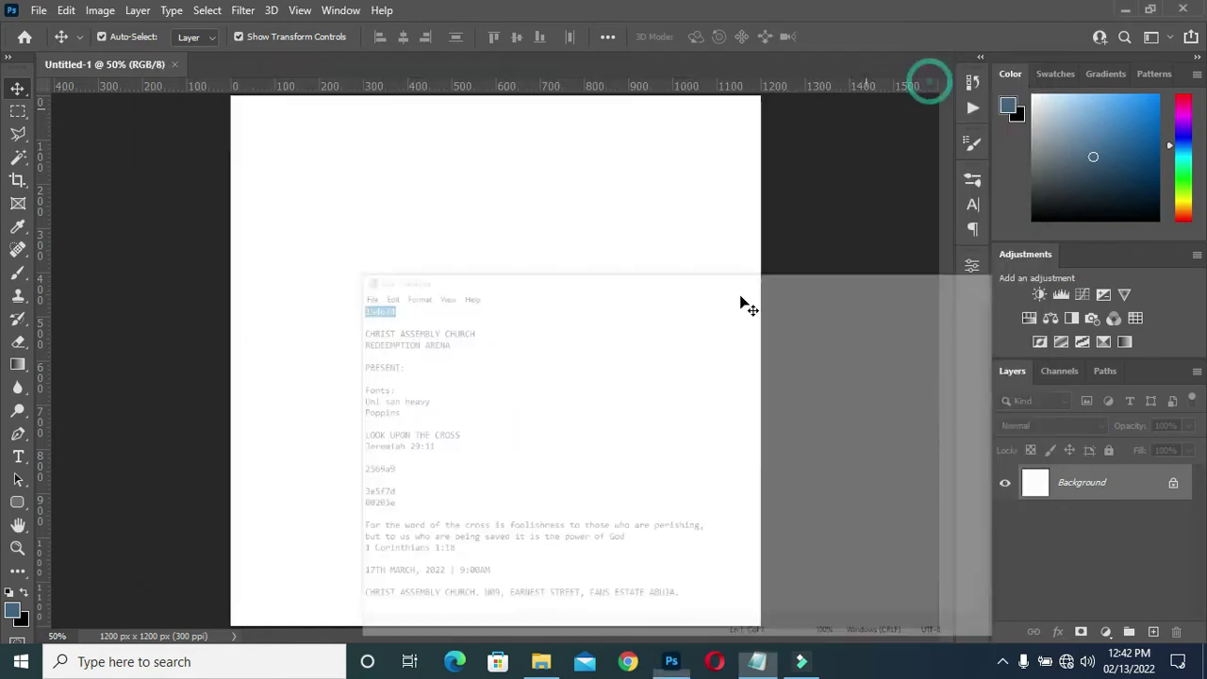
# Add a solid colour fill layer above the background using the copied colour code 154674.
pyautogui.click(1109, 631)
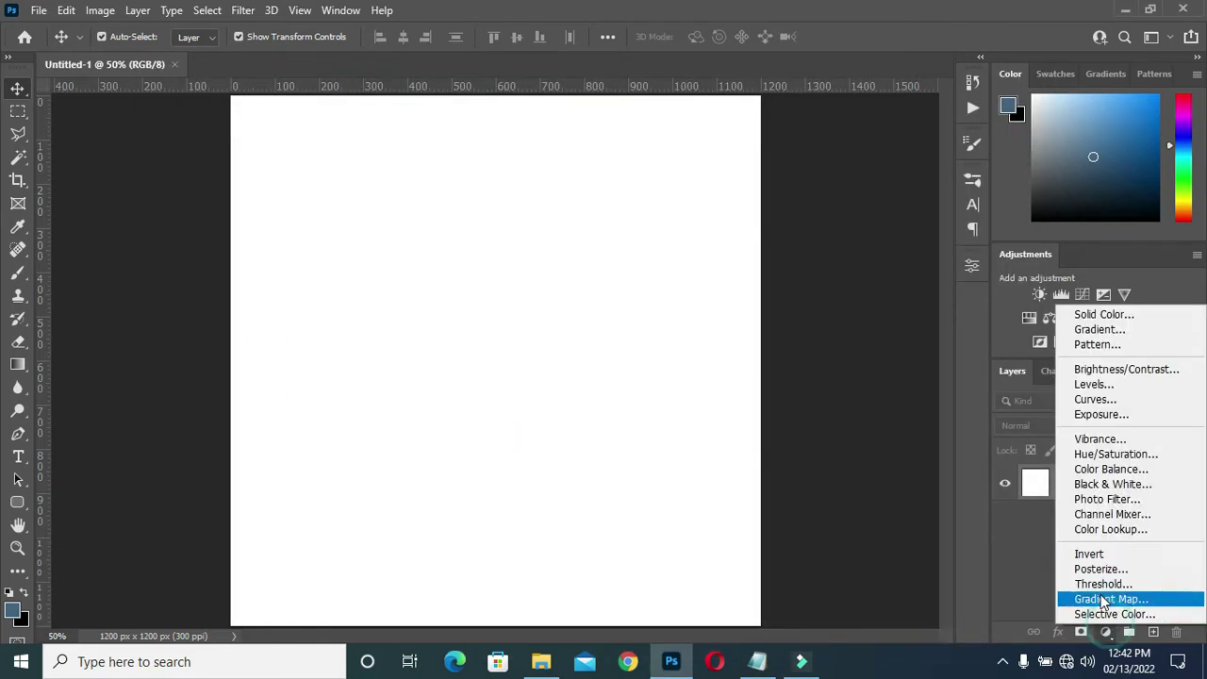
pyautogui.click(1094, 317)
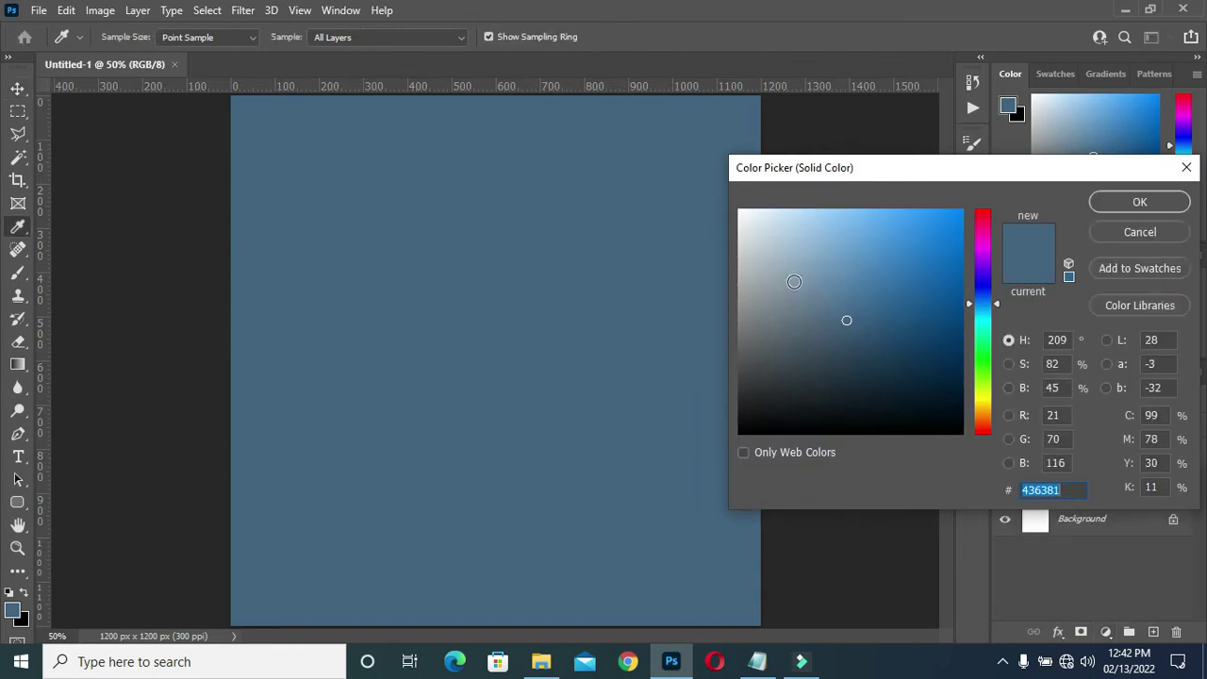
pyautogui.hotkey('ctrl', 'v')
pyautogui.click(1141, 204)
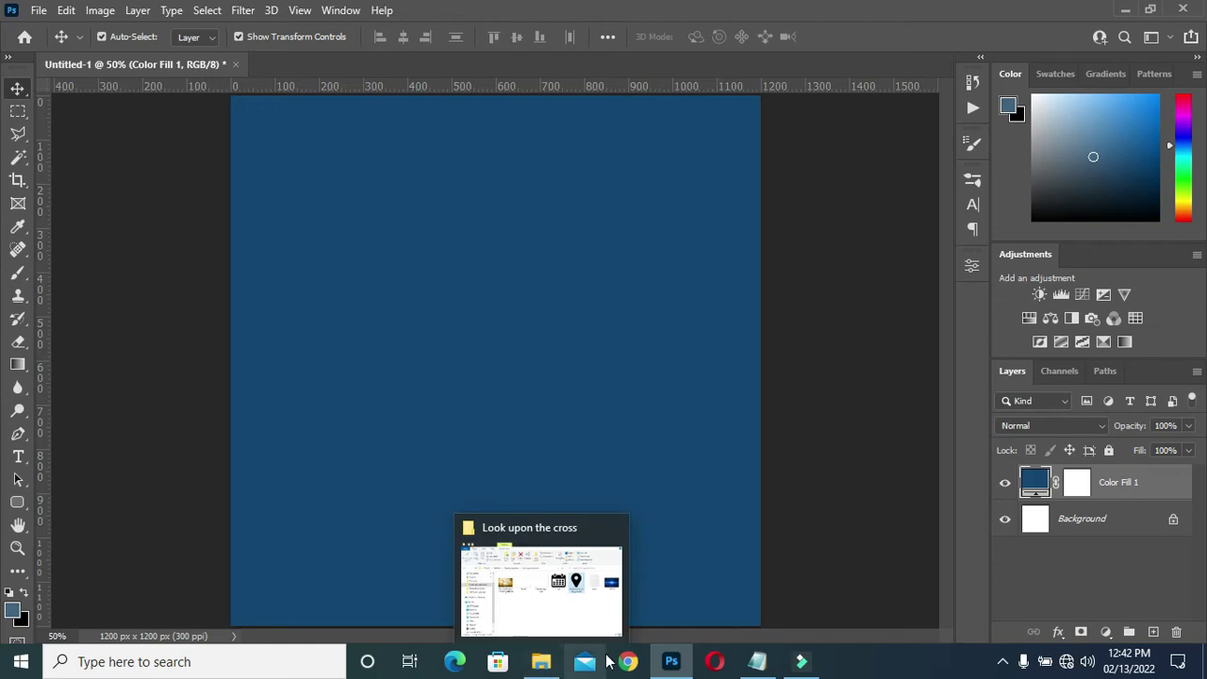
# Place the golden-sky cross photo from the Look upon the cross folder and enlarge it to cover the upper canvas.
pyautogui.click(538, 666)
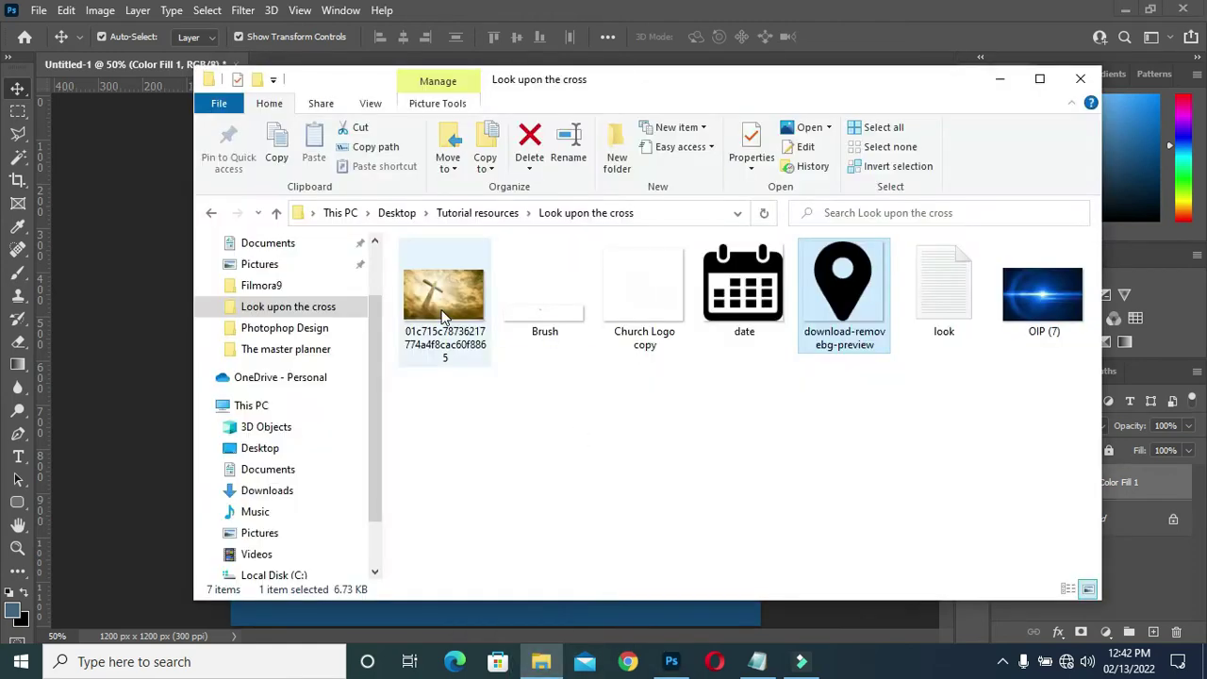
pyautogui.click(442, 300)
pyautogui.moveTo(449, 348); pyautogui.dragTo(137, 559)
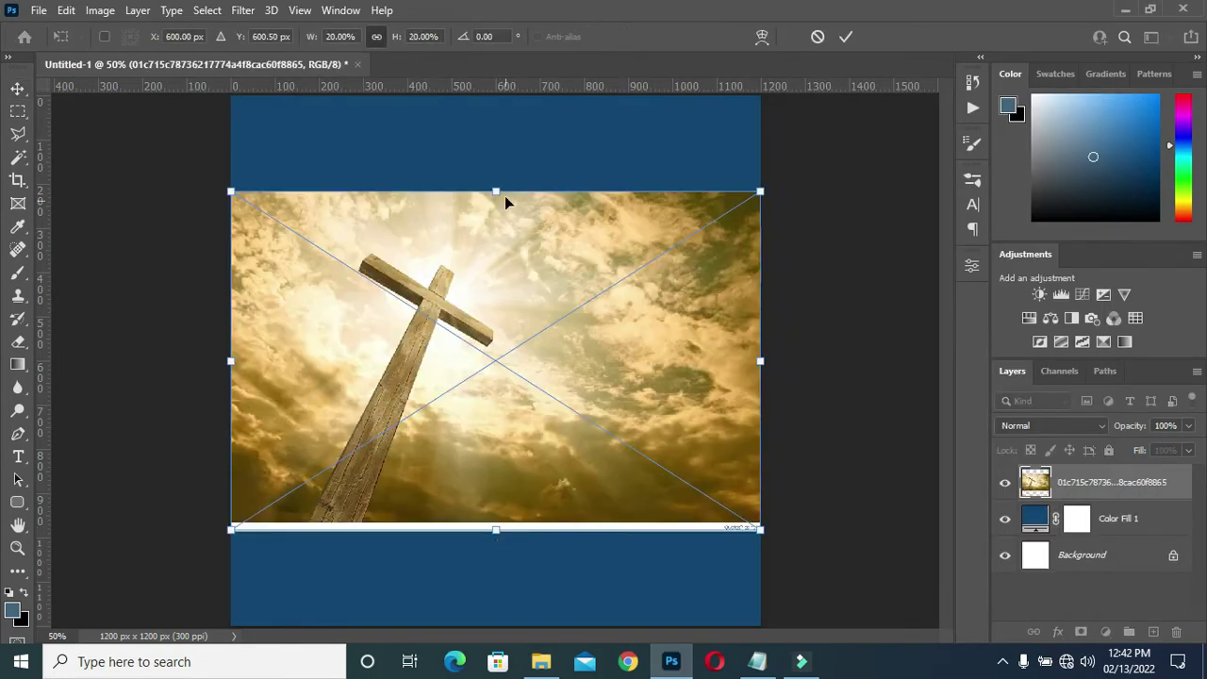
pyautogui.moveTo(499, 188); pyautogui.dragTo(500, 64)
pyautogui.click(846, 36)
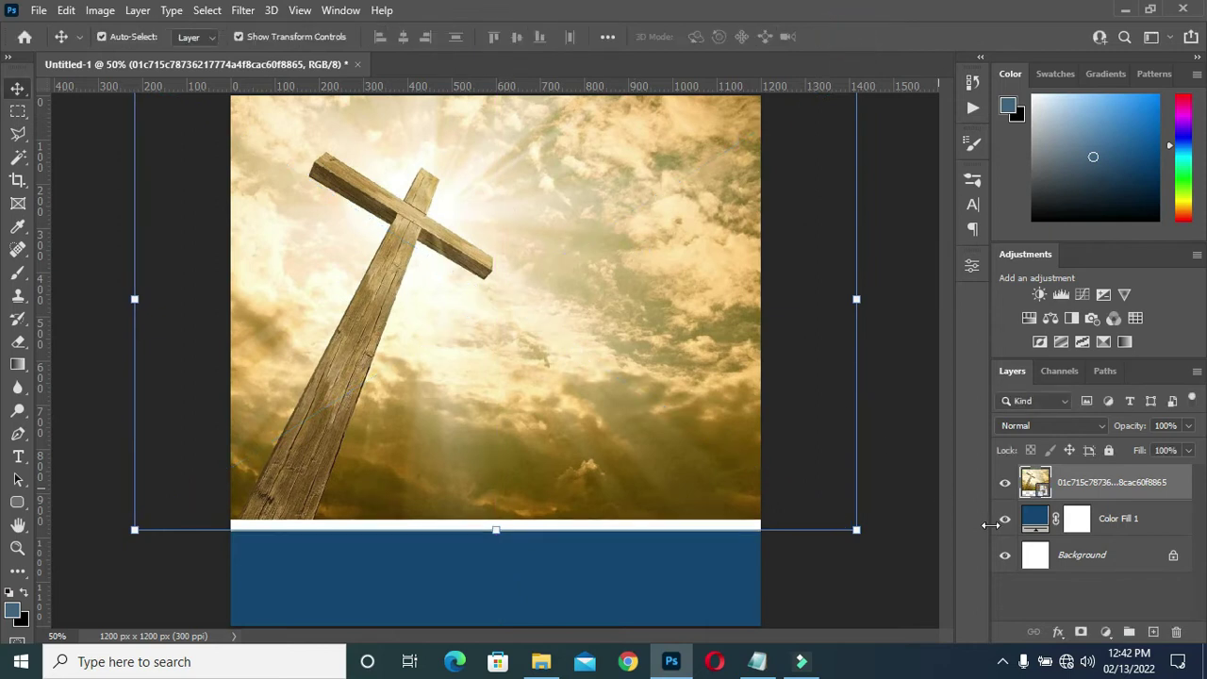
# Set the cross photo layer's blend mode to Multiply and its opacity to 31%.
pyautogui.click(1055, 429)
pyautogui.click(1014, 270)
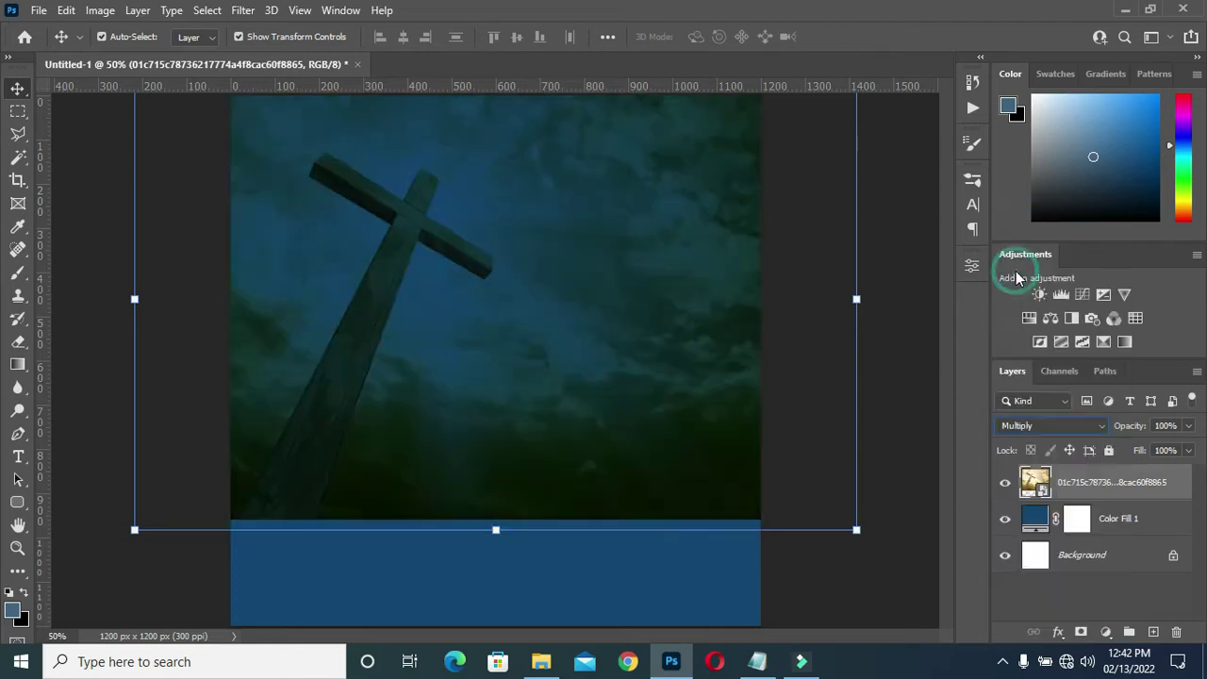
pyautogui.click(1175, 425)
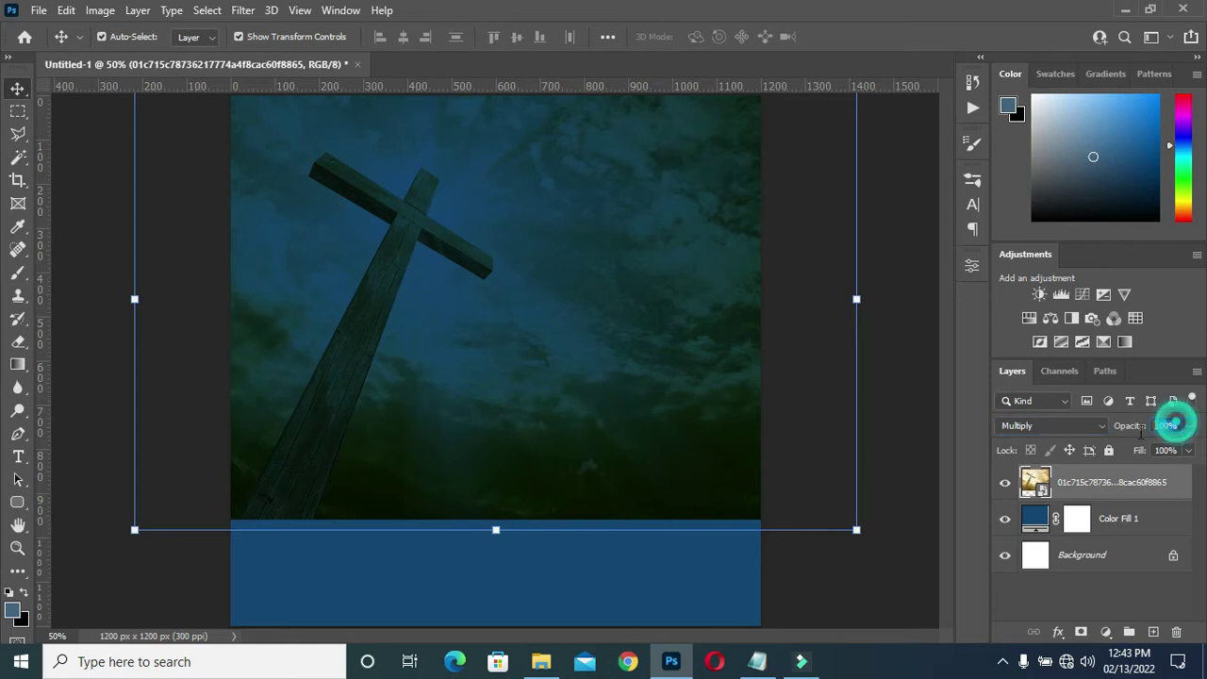
pyautogui.write('3')
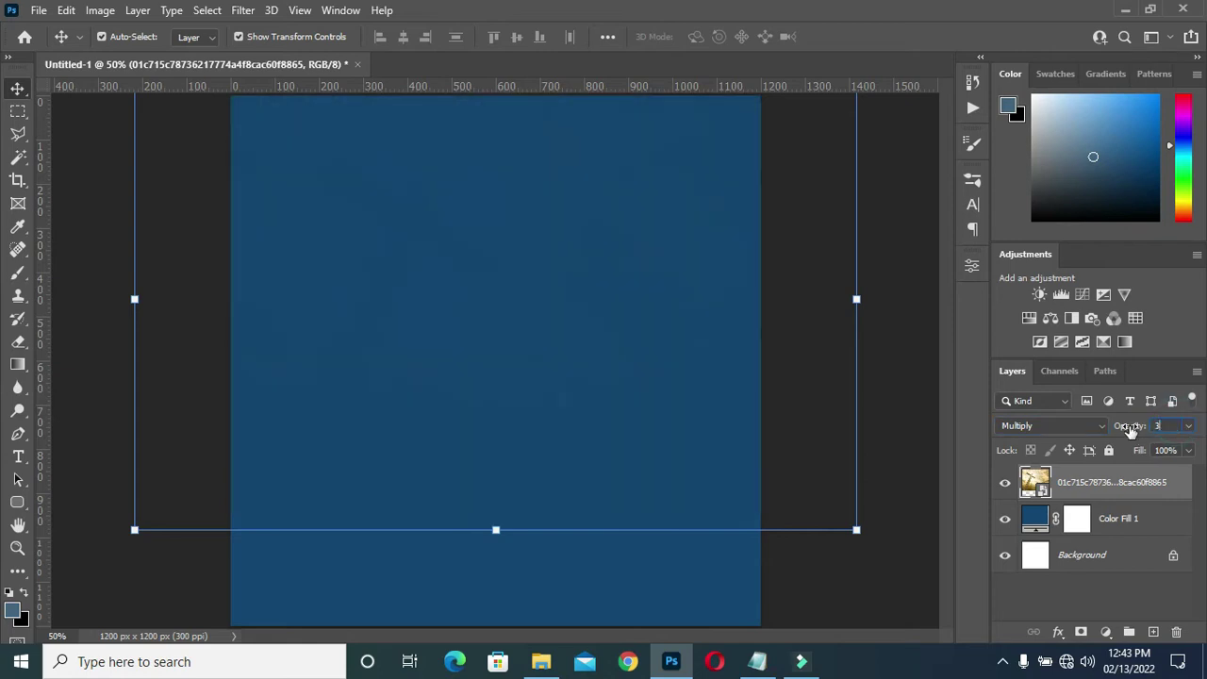
pyautogui.write('1')
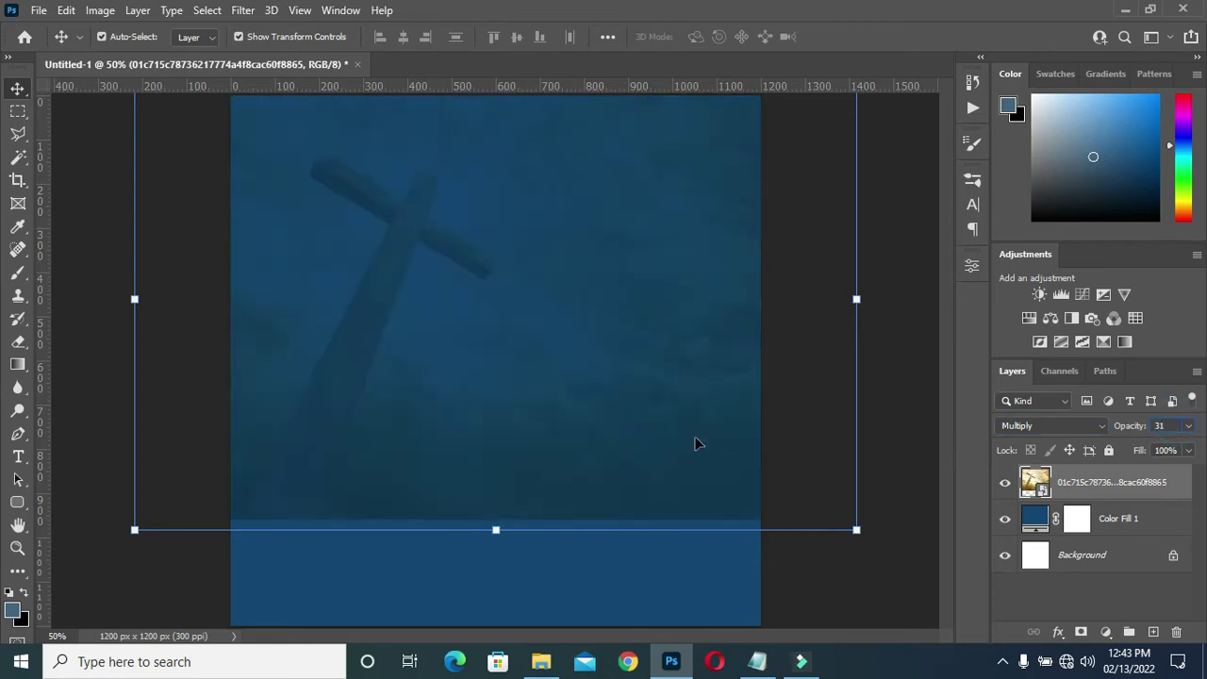
# Add a layer mask to the cross photo and fade its bottom edge into the blue fill with upward linear gradients.
pyautogui.click(1081, 632)
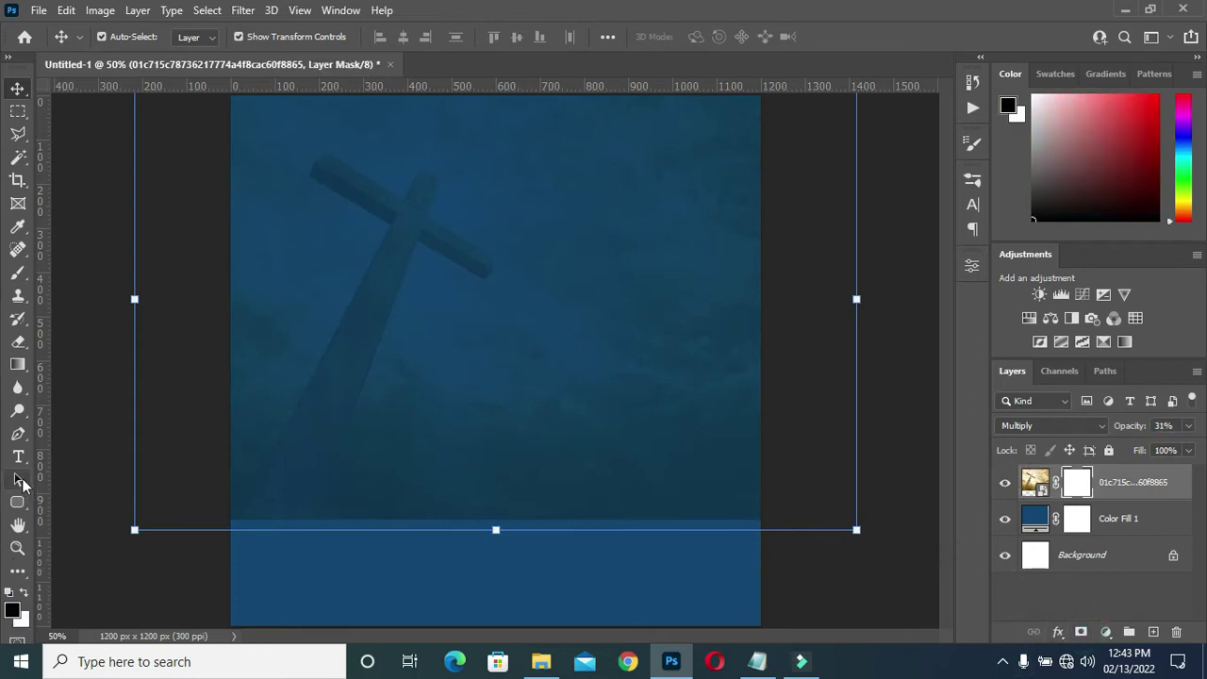
pyautogui.click(21, 362)
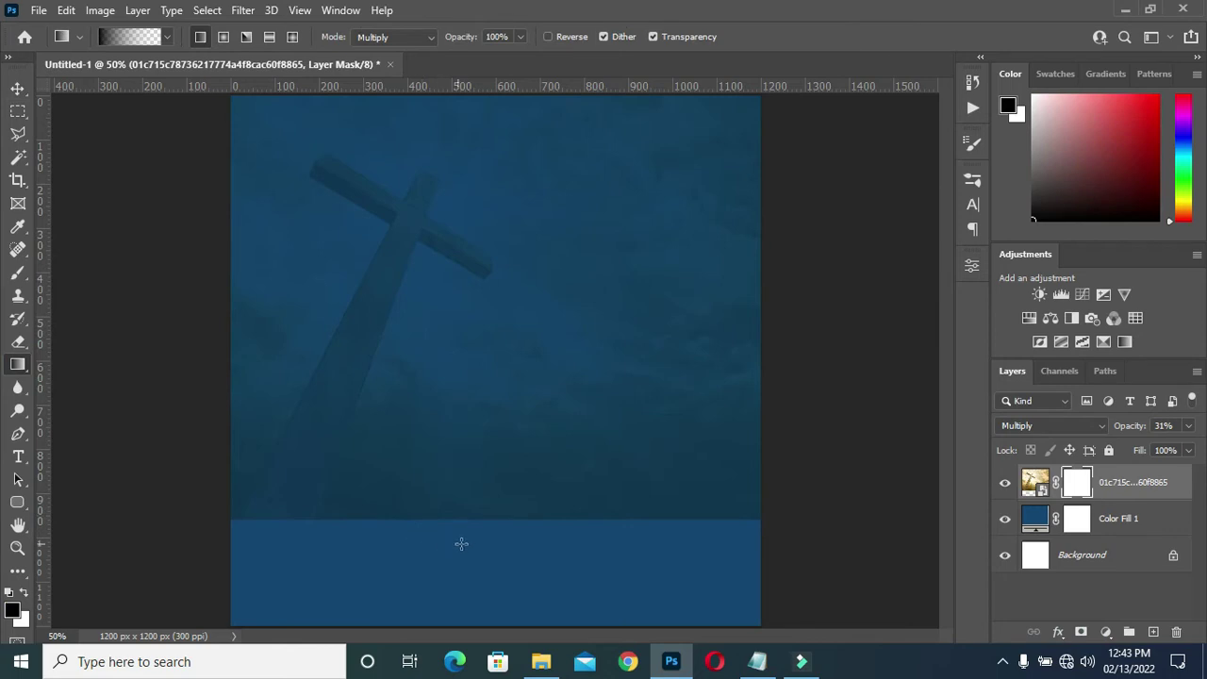
pyautogui.moveTo(480, 544); pyautogui.dragTo(480, 463)
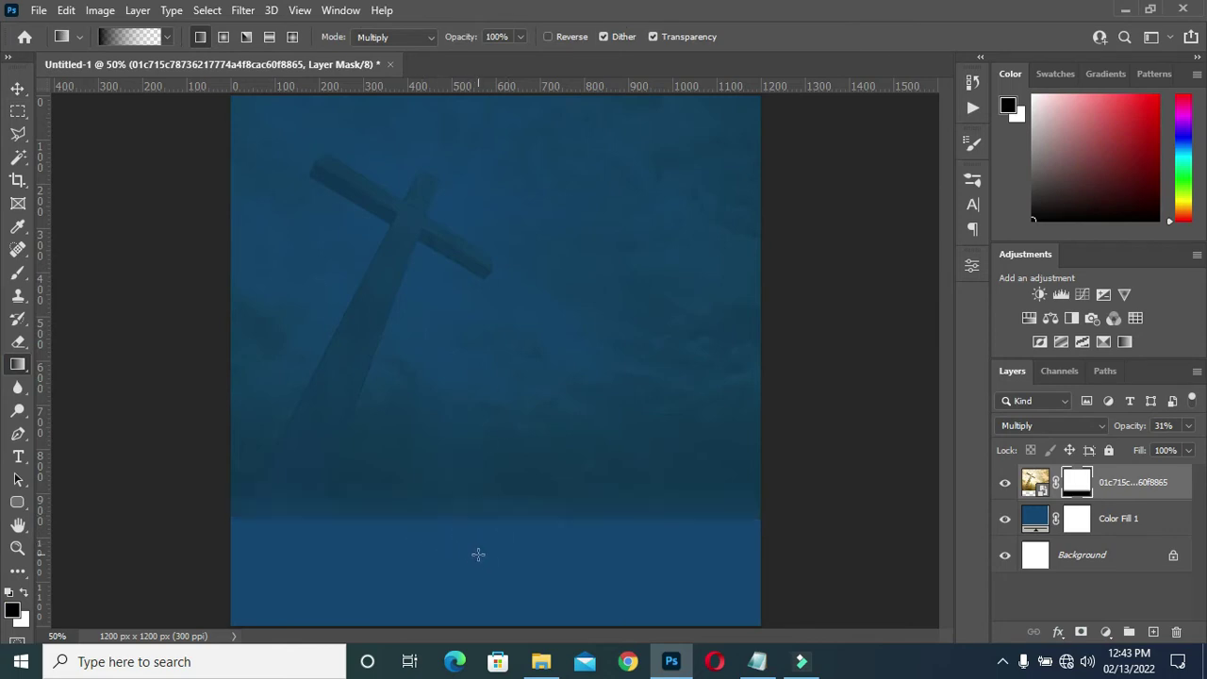
pyautogui.moveTo(478, 554); pyautogui.dragTo(476, 451)
pyautogui.moveTo(469, 584); pyautogui.dragTo(468, 416)
pyautogui.moveTo(440, 538); pyautogui.dragTo(480, 392)
pyautogui.moveTo(475, 573); pyautogui.dragTo(464, 421)
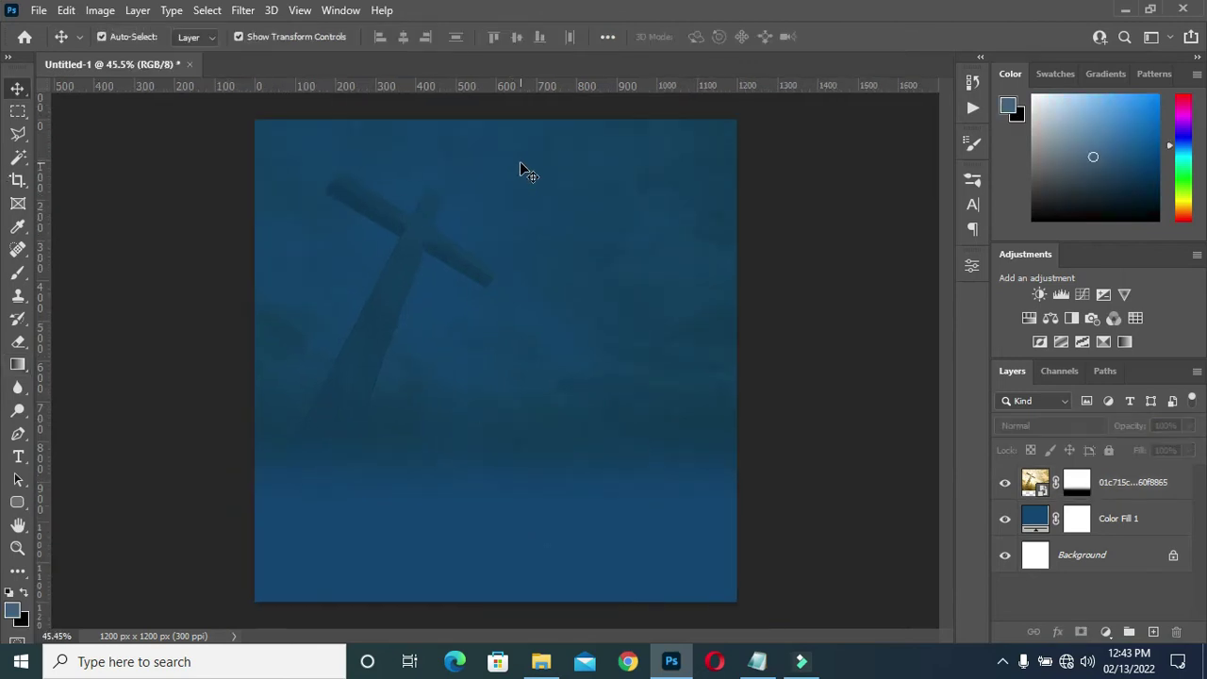
pyautogui.click(537, 193)
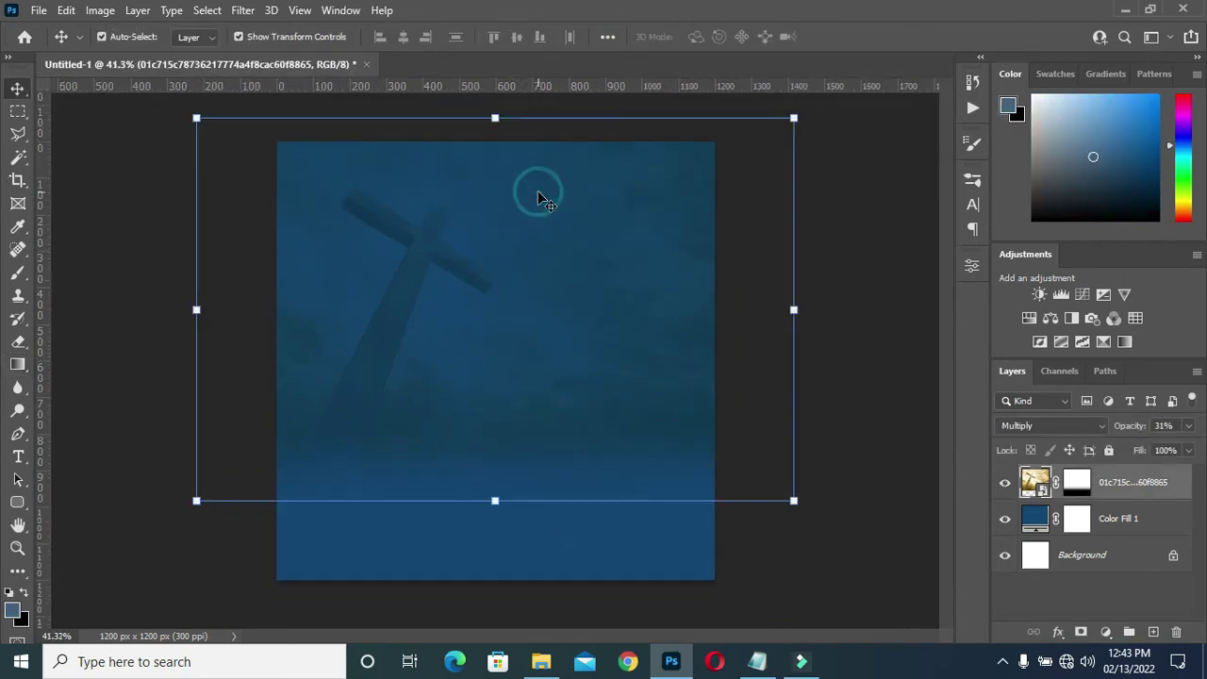
pyautogui.scroll(1, 484, 233)
pyautogui.click(808, 570)
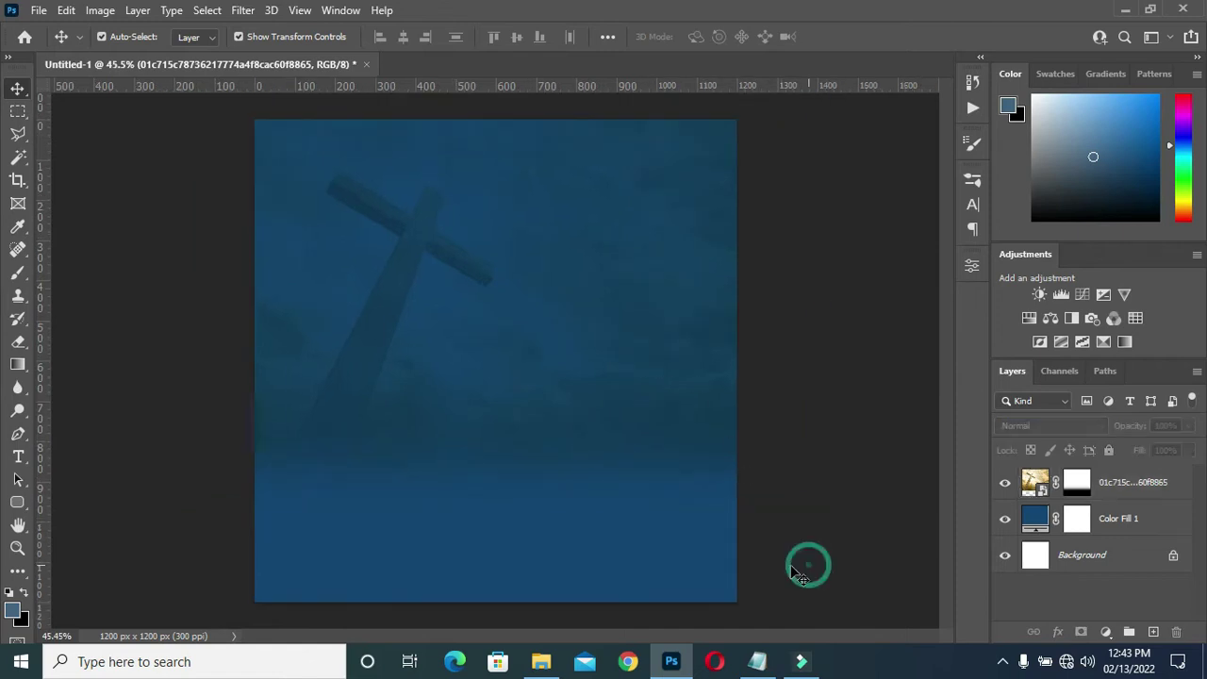
# Place the Brush image from the project folder and stretch it across the lower part of the canvas as a white torn edge.
pyautogui.click(541, 661)
pyautogui.doubleClick(556, 316)
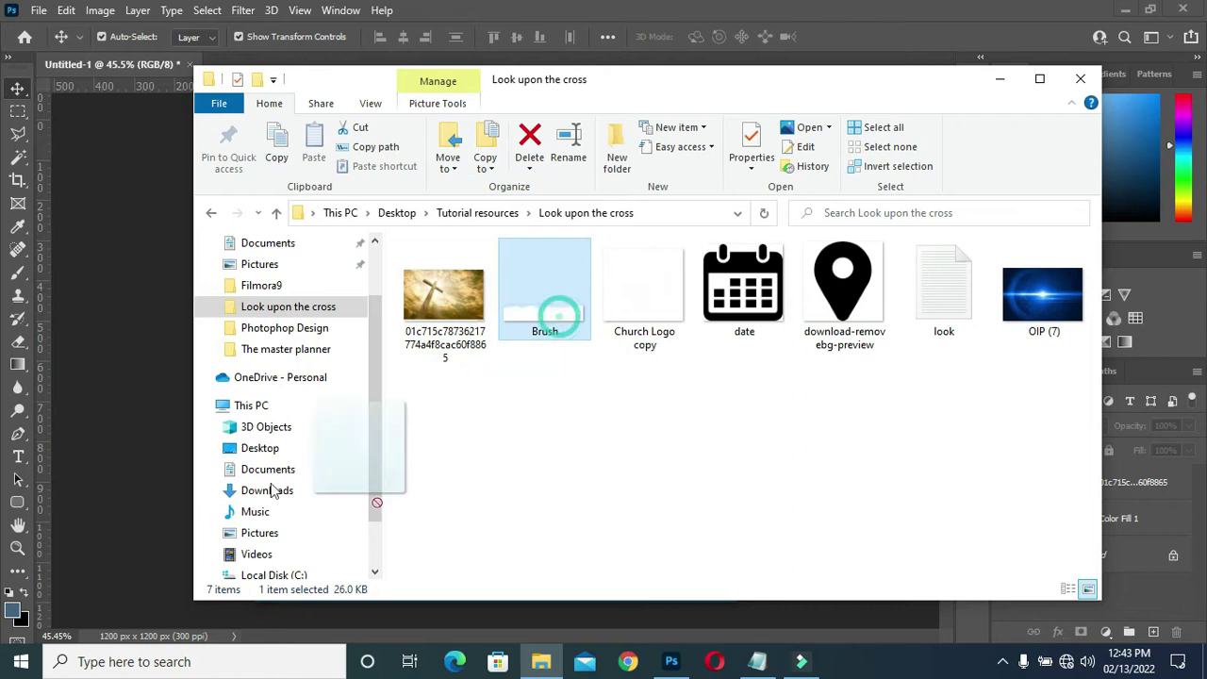
pyautogui.click(121, 502)
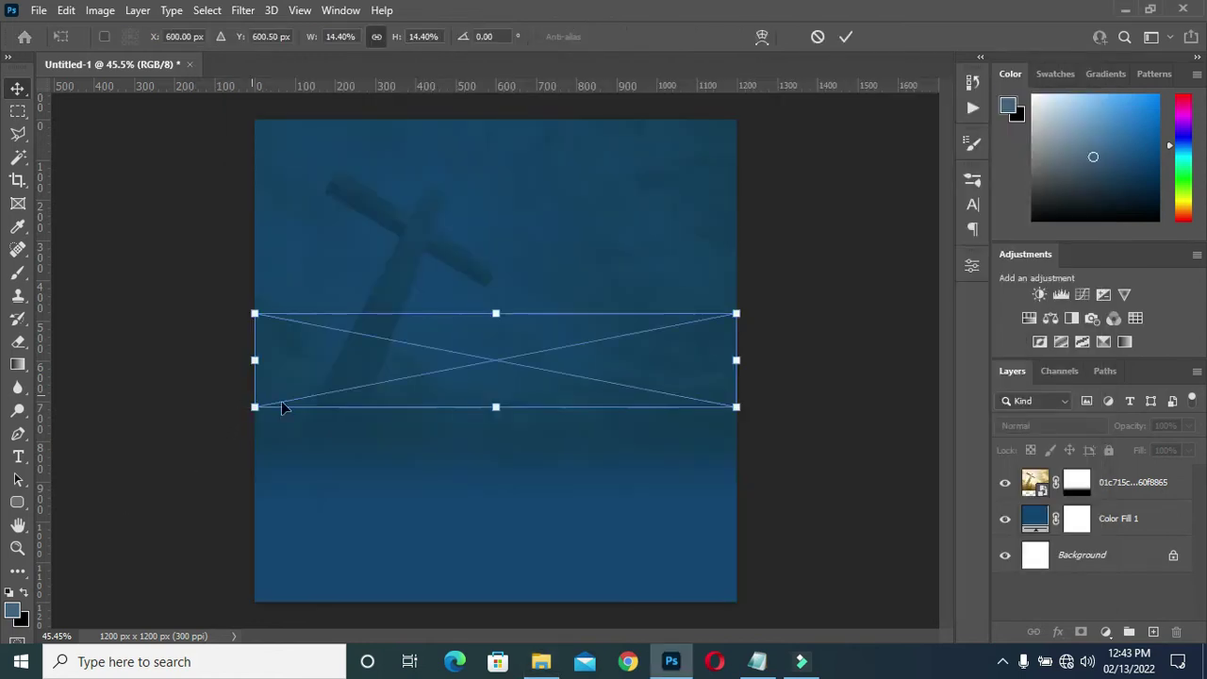
pyautogui.moveTo(495, 408)
pyautogui.mouseDown()
pyautogui.moveTo(494, 469)
pyautogui.moveTo(537, 518)
pyautogui.moveTo(545, 587)
pyautogui.mouseUp()
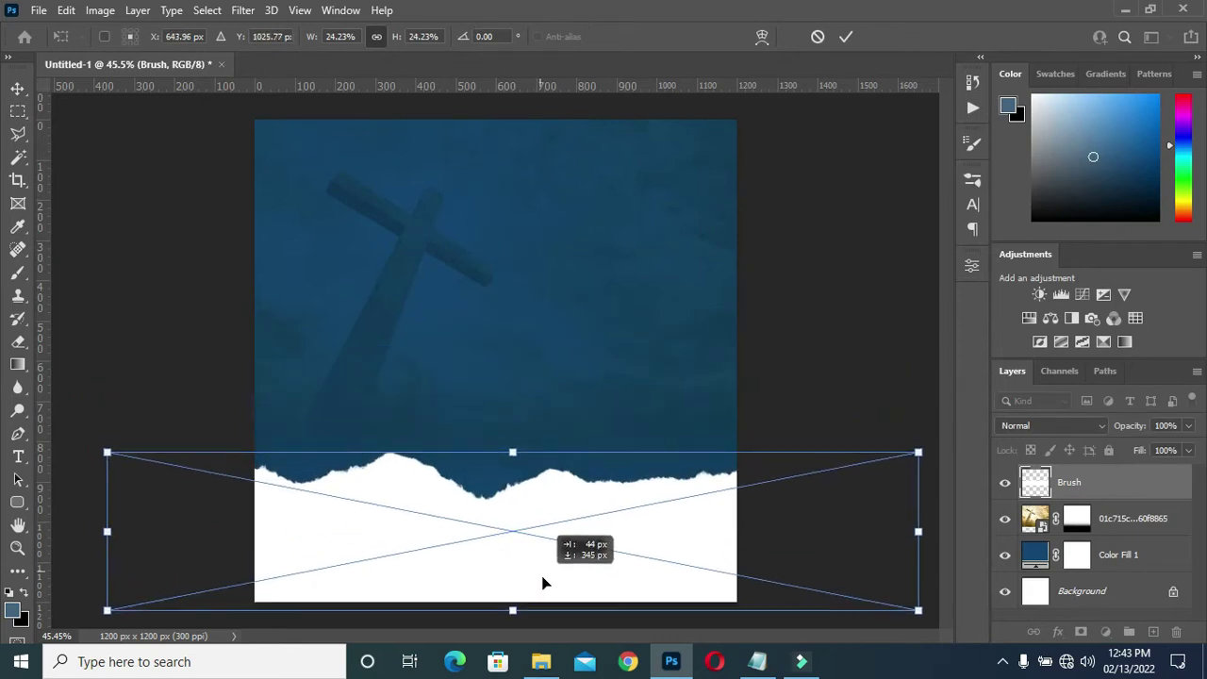
pyautogui.moveTo(110, 532); pyautogui.dragTo(202, 532)
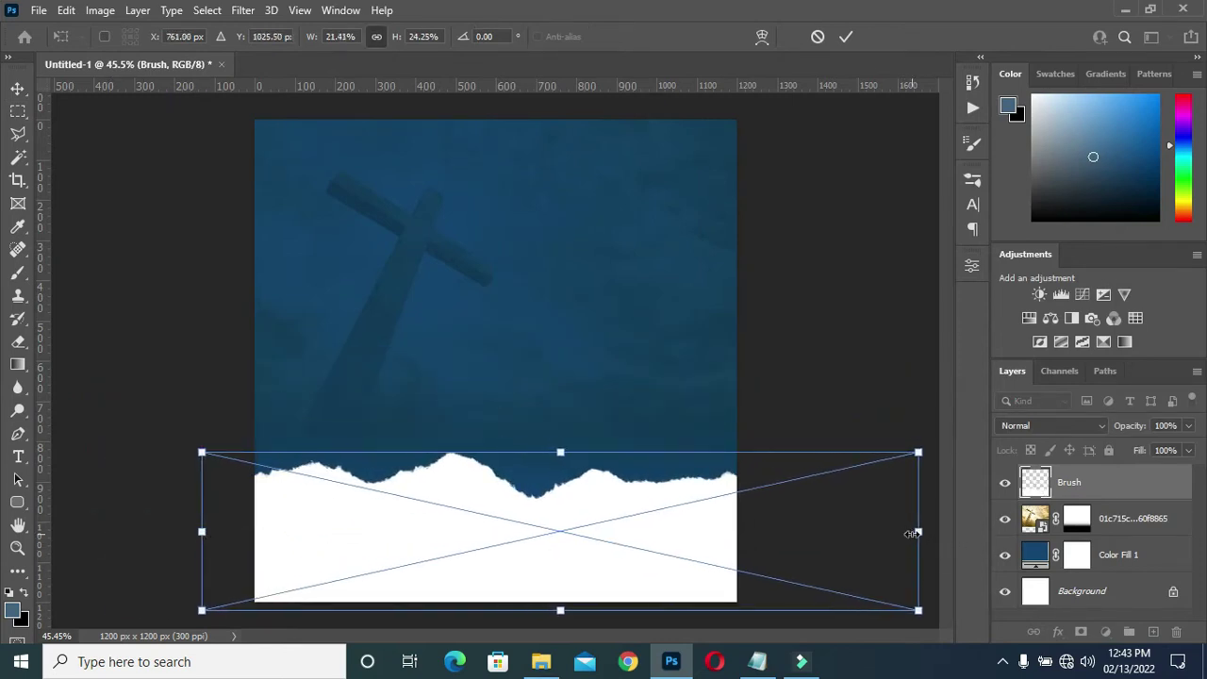
pyautogui.moveTo(920, 533); pyautogui.dragTo(973, 533)
pyautogui.moveTo(688, 481); pyautogui.dragTo(555, 471)
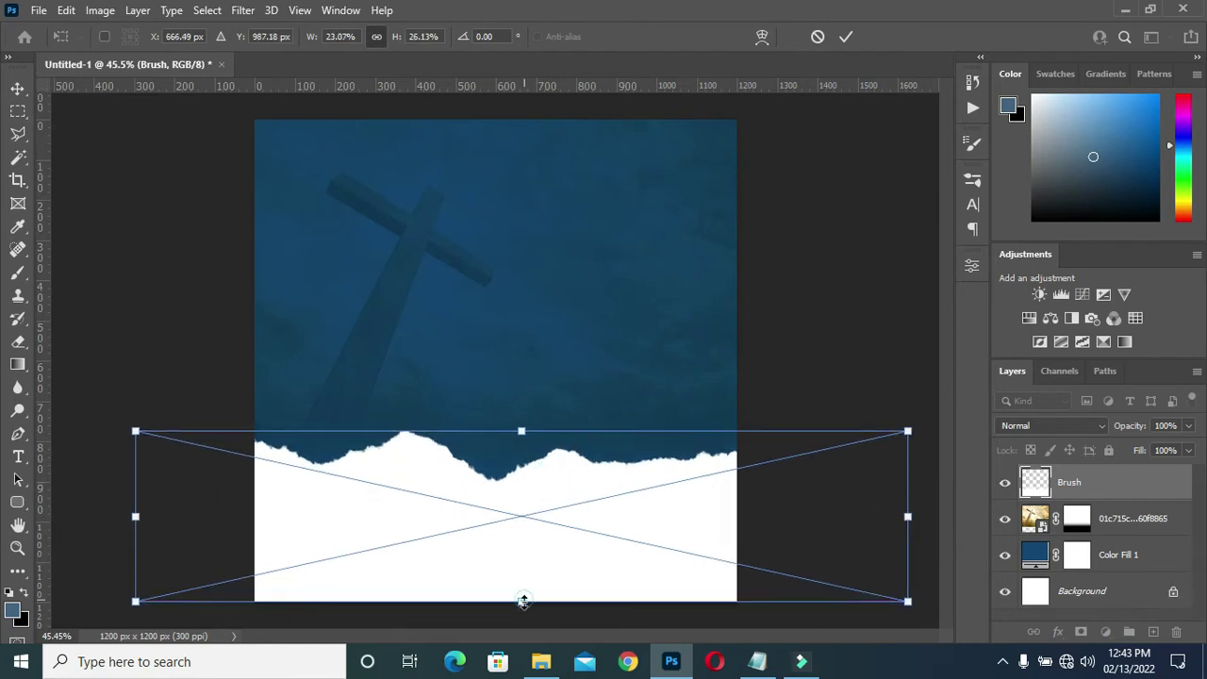
pyautogui.moveTo(524, 601); pyautogui.dragTo(520, 587)
pyautogui.press('Return')
# Place the Church Logo copy image near the canvas's upper edge, left of centre, scaled to about 12.6%.
pyautogui.click(540, 661)
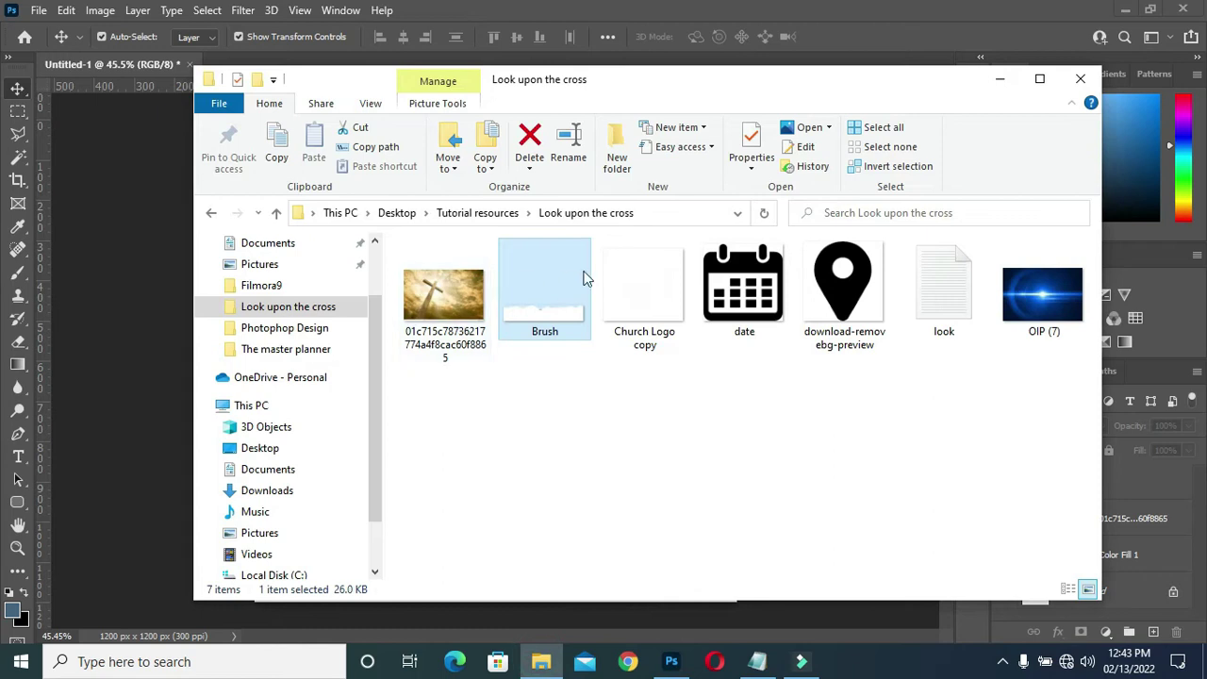
pyautogui.doubleClick(645, 293)
pyautogui.moveTo(638, 295); pyautogui.dragTo(170, 425)
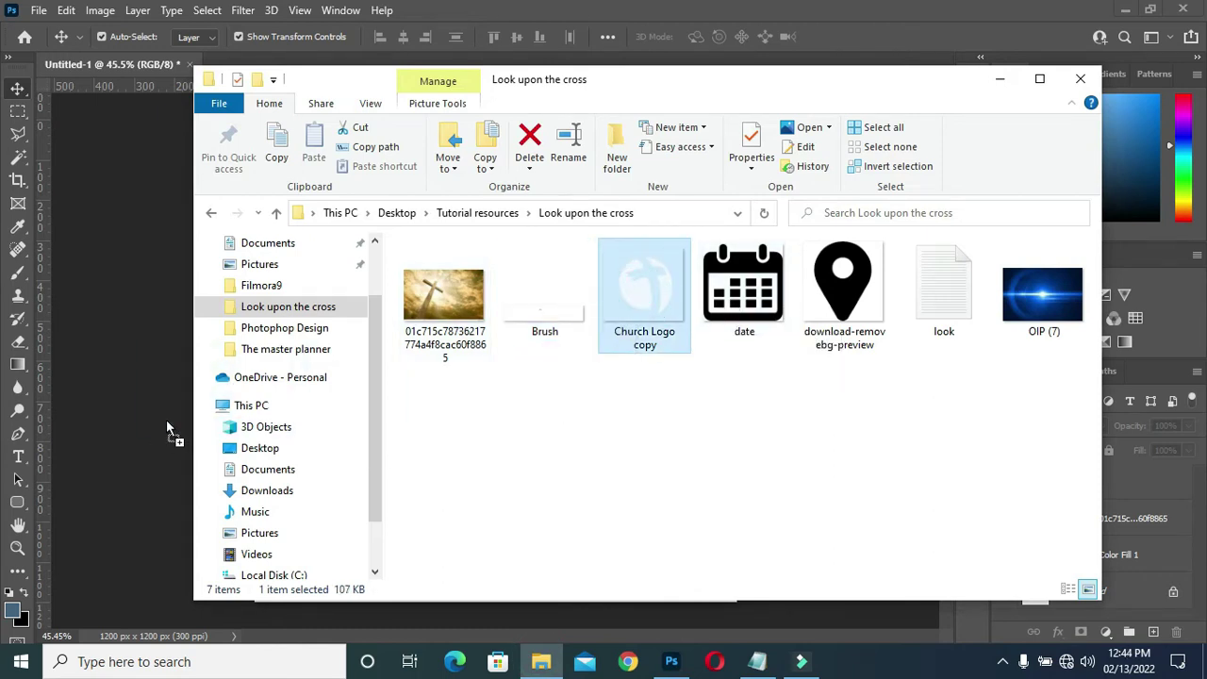
pyautogui.moveTo(498, 582); pyautogui.dragTo(417, 183)
pyautogui.click(854, 36)
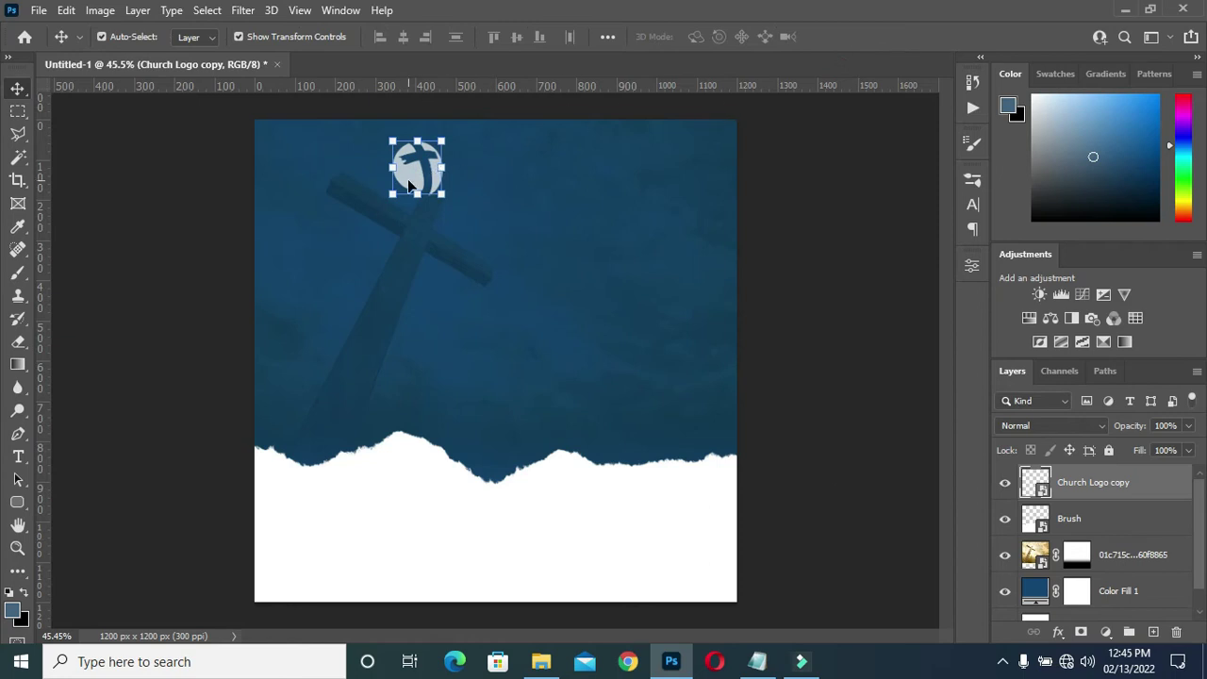
pyautogui.moveTo(417, 193)
pyautogui.mouseDown()
pyautogui.moveTo(415, 177)
pyautogui.moveTo(418, 194)
pyautogui.mouseUp()
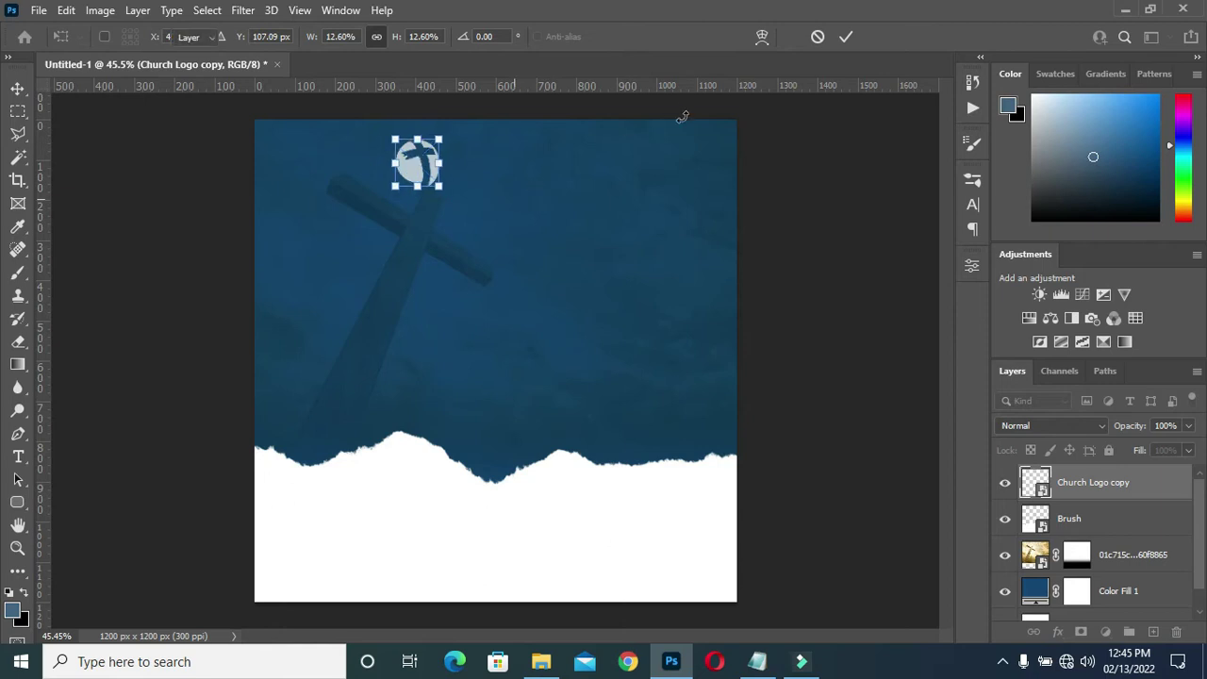
pyautogui.press('Return')
# Copy the line CHRIST ASSEMBLY CHURCH from the look notes in Notepad.
pyautogui.click(757, 661)
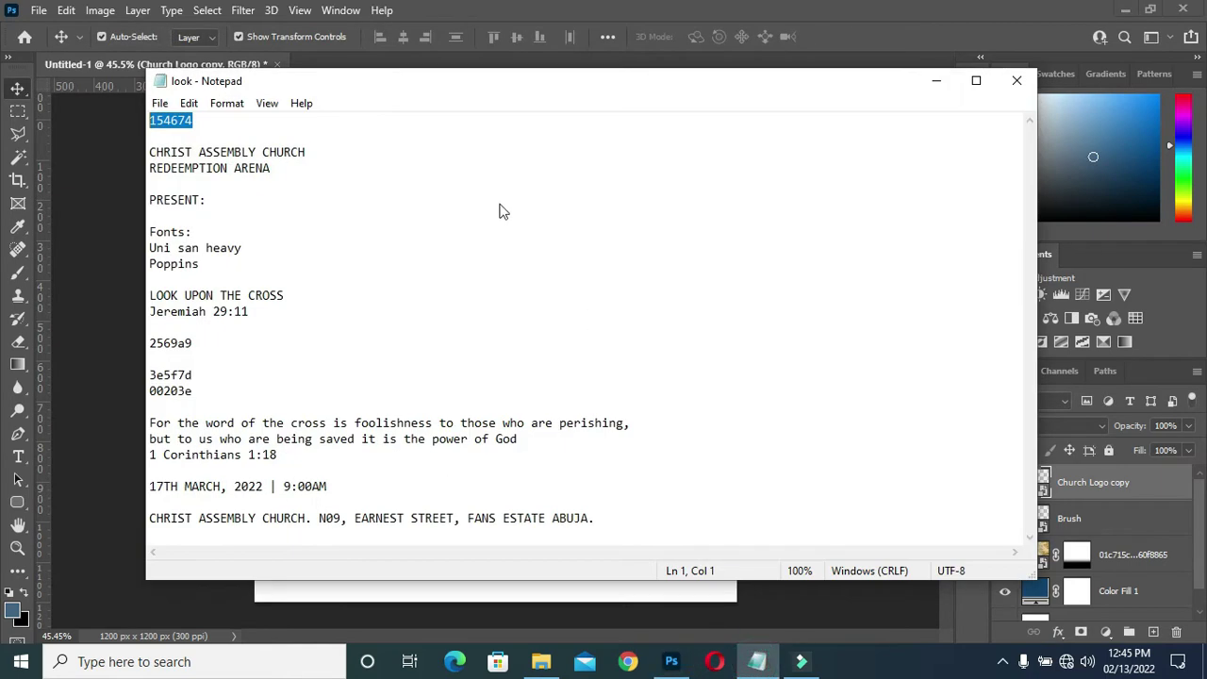
pyautogui.moveTo(307, 152); pyautogui.dragTo(151, 156)
pyautogui.click(280, 170)
pyautogui.moveTo(306, 152); pyautogui.dragTo(162, 142)
pyautogui.hotkey('ctrl', 'c')
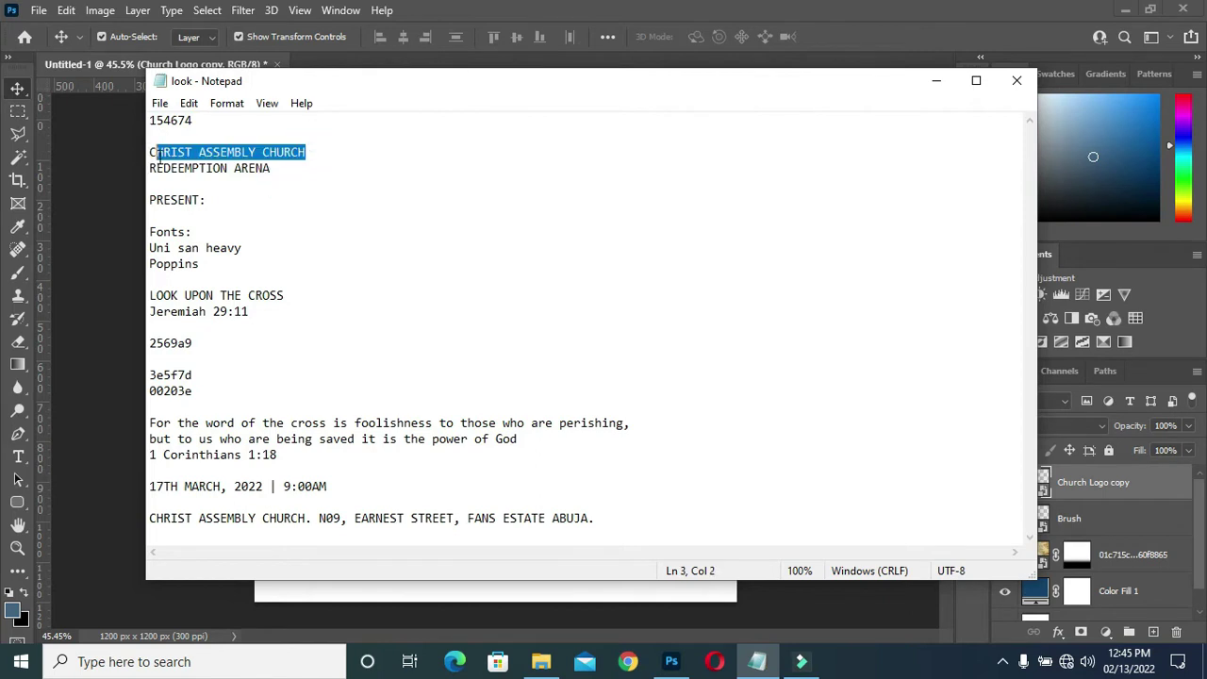
pyautogui.click(928, 82)
# Add the copied CHRIST ASSEMBLY CHURCH text beside the logo in Poppins SemiBold at 20.65 pt.
pyautogui.scroll(2, 486, 250)
pyautogui.press('t')
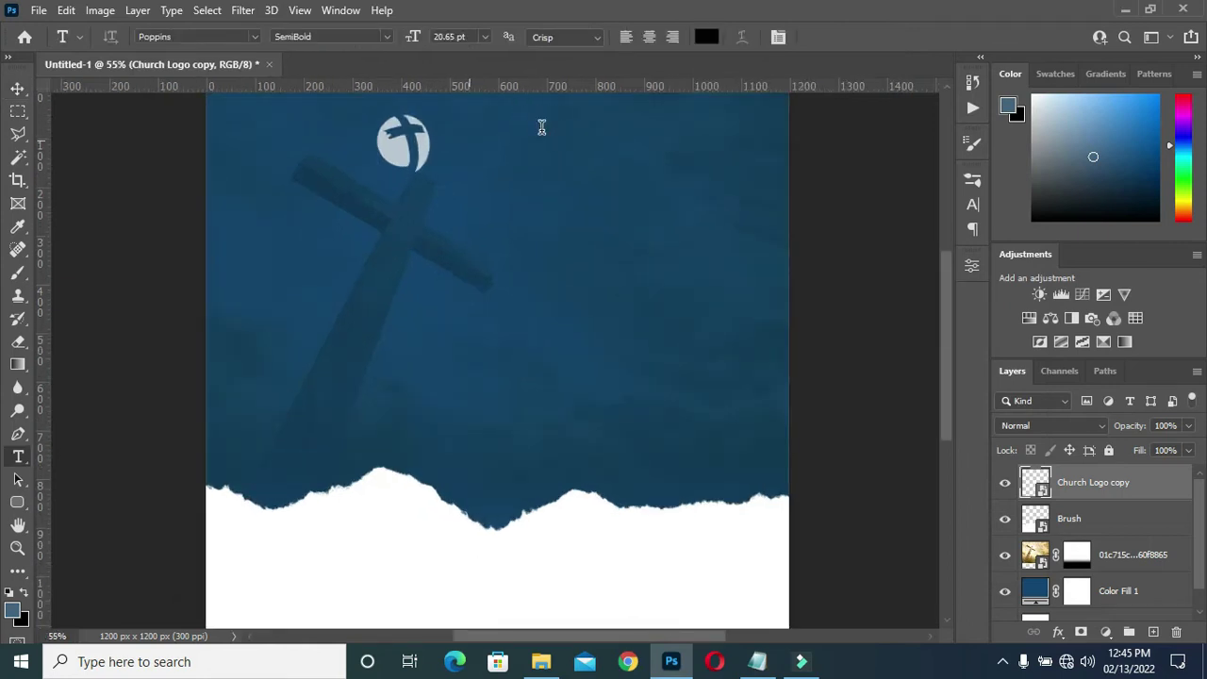
pyautogui.click(469, 139)
pyautogui.hotkey('ctrl', 'v')
pyautogui.click(843, 37)
# Scale the CHRIST ASSEMBLY CHURCH text to about 43.17% and place it directly right of the logo.
pyautogui.scroll(-1, 520, 122)
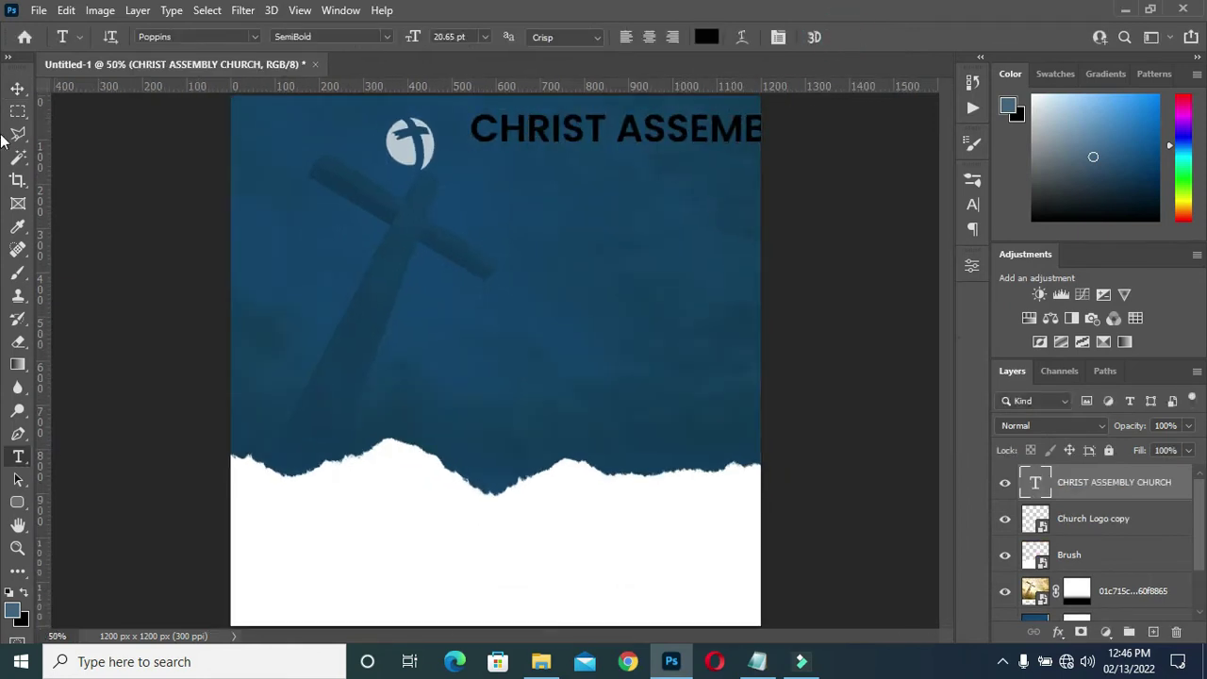
pyautogui.click(19, 88)
pyautogui.moveTo(721, 114); pyautogui.dragTo(496, 132)
pyautogui.moveTo(627, 141); pyautogui.dragTo(654, 153)
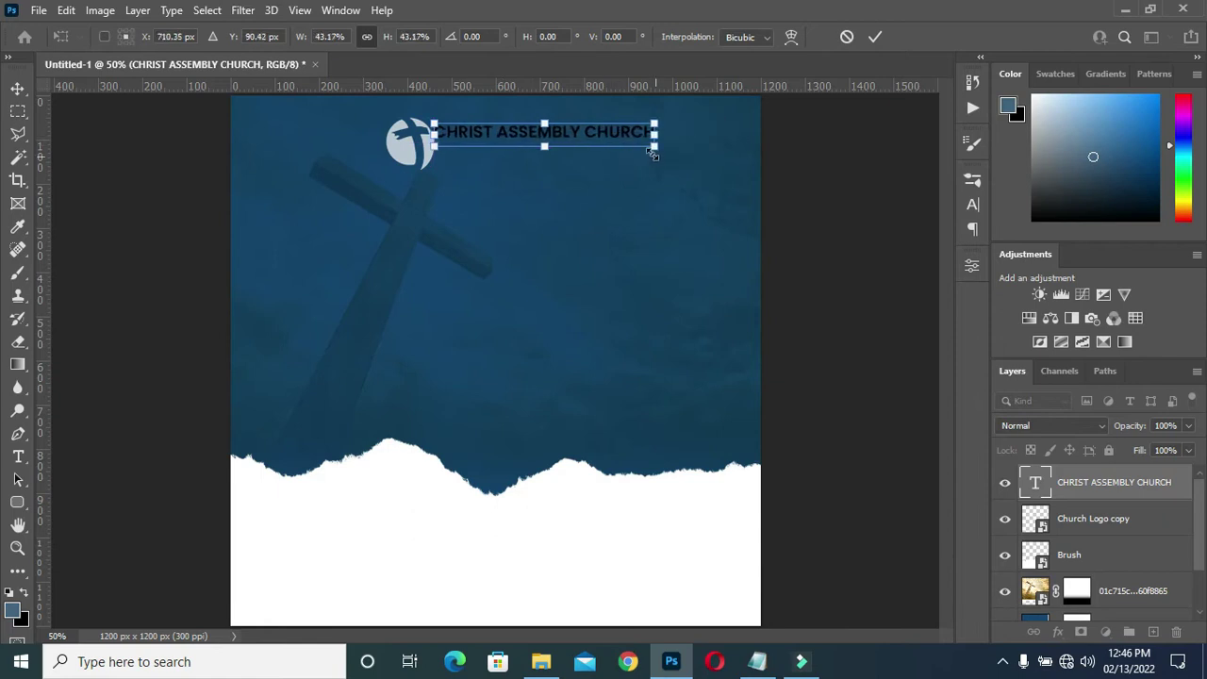
pyautogui.press('Return')
# Set the CHRIST ASSEMBLY CHURCH text colour to white, ffffff.
pyautogui.press('t')
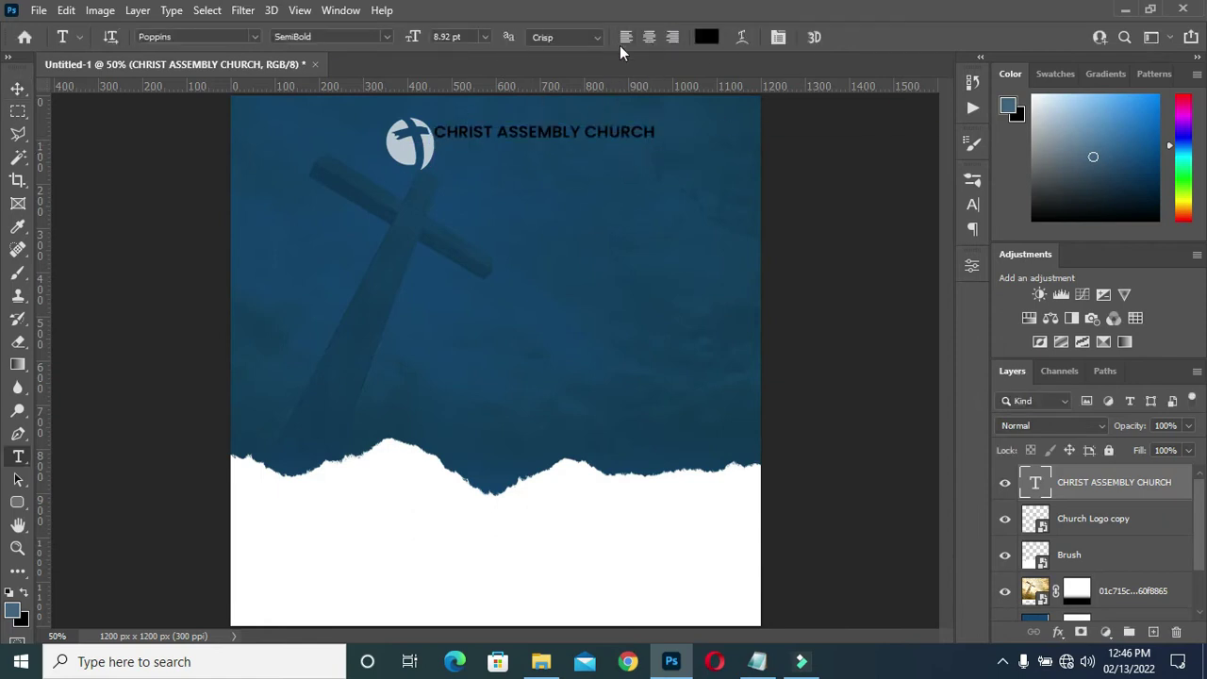
pyautogui.click(703, 38)
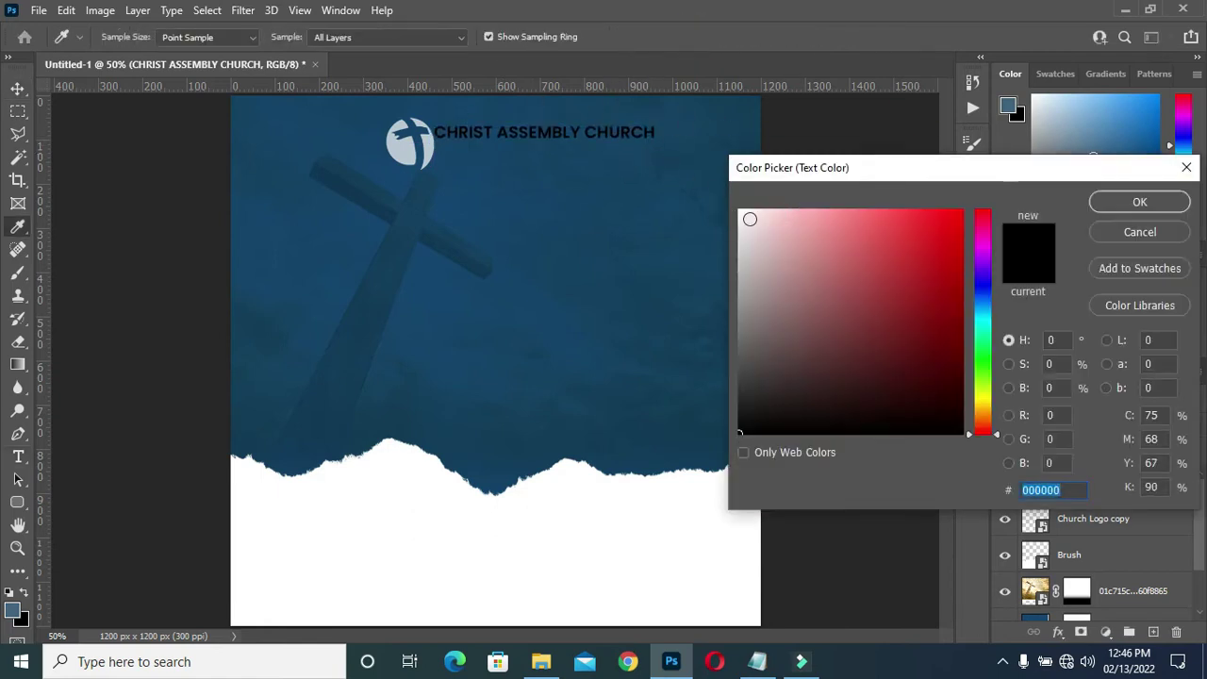
pyautogui.write('ffffff')
pyautogui.press('Return')
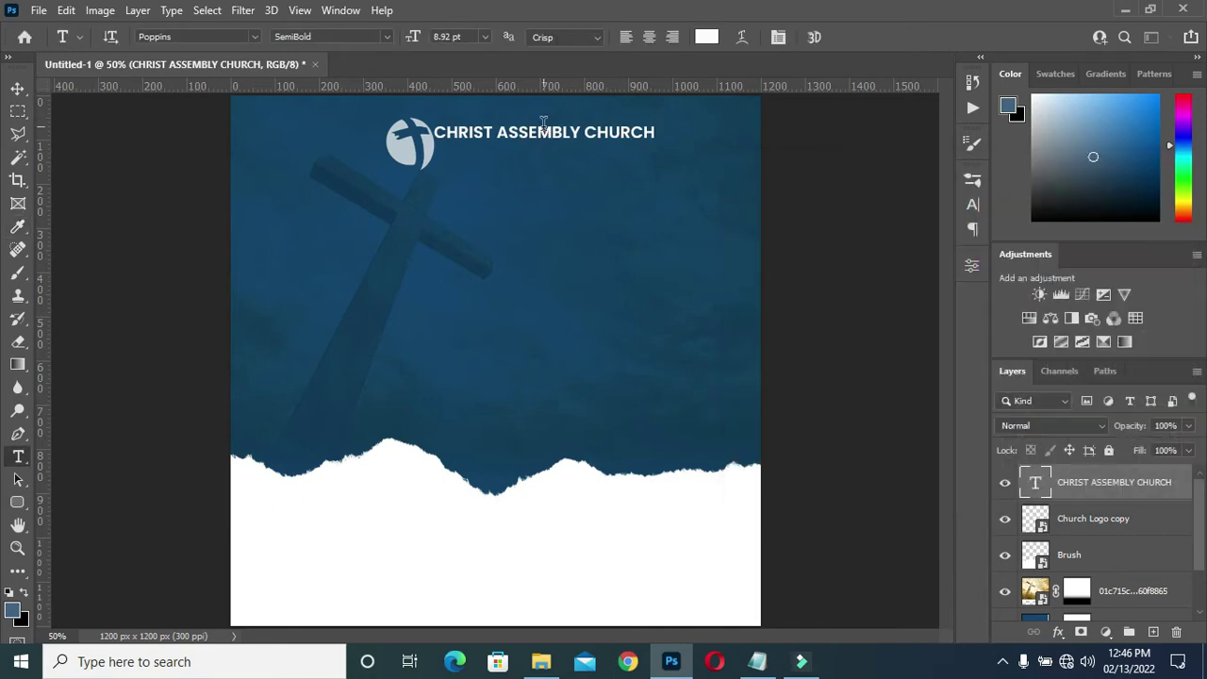
# Duplicate the CHRIST ASSEMBLY CHURCH text and place the copy directly beneath the original line.
pyautogui.hotkey('ctrl', 'j')
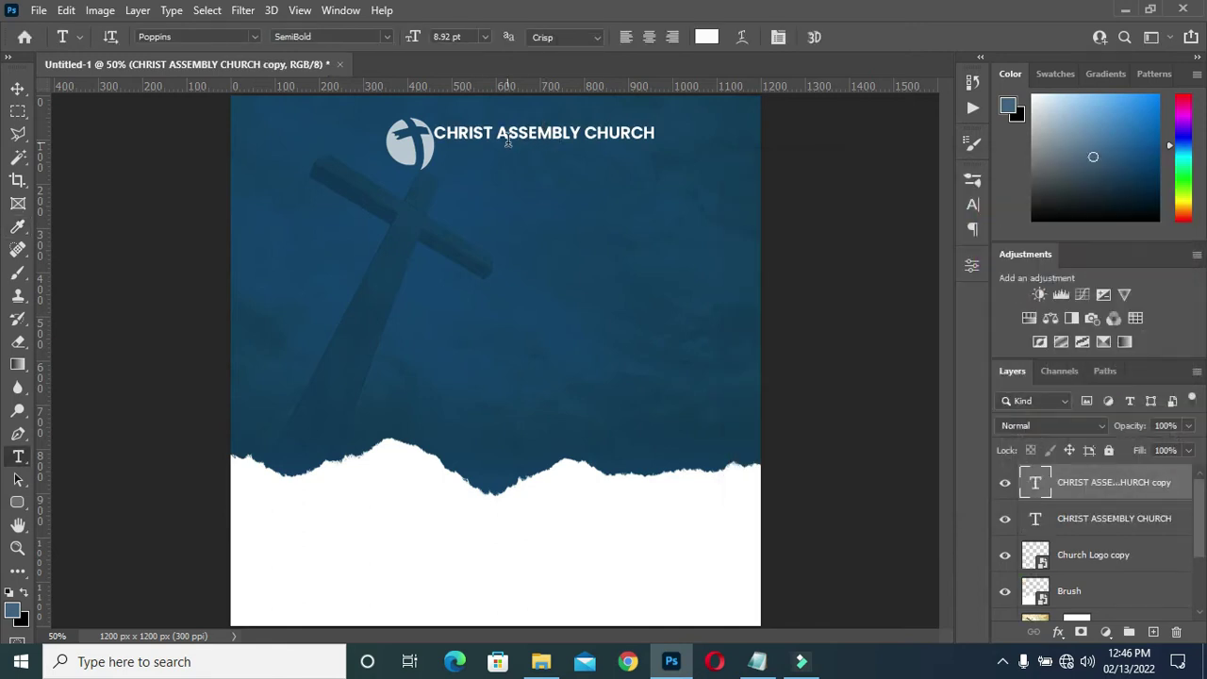
pyautogui.moveTo(505, 139); pyautogui.dragTo(514, 162)
pyautogui.hotkey('ctrl', 'Up')
pyautogui.hotkey('ctrl', 'Up')
pyautogui.hotkey('ctrl', 'Up')
pyautogui.hotkey('ctrl', 'Up')
# Replace the lower duplicate's text with REDEEMPTION ARENA, copied from the look notes in Notepad.
pyautogui.click(494, 148)
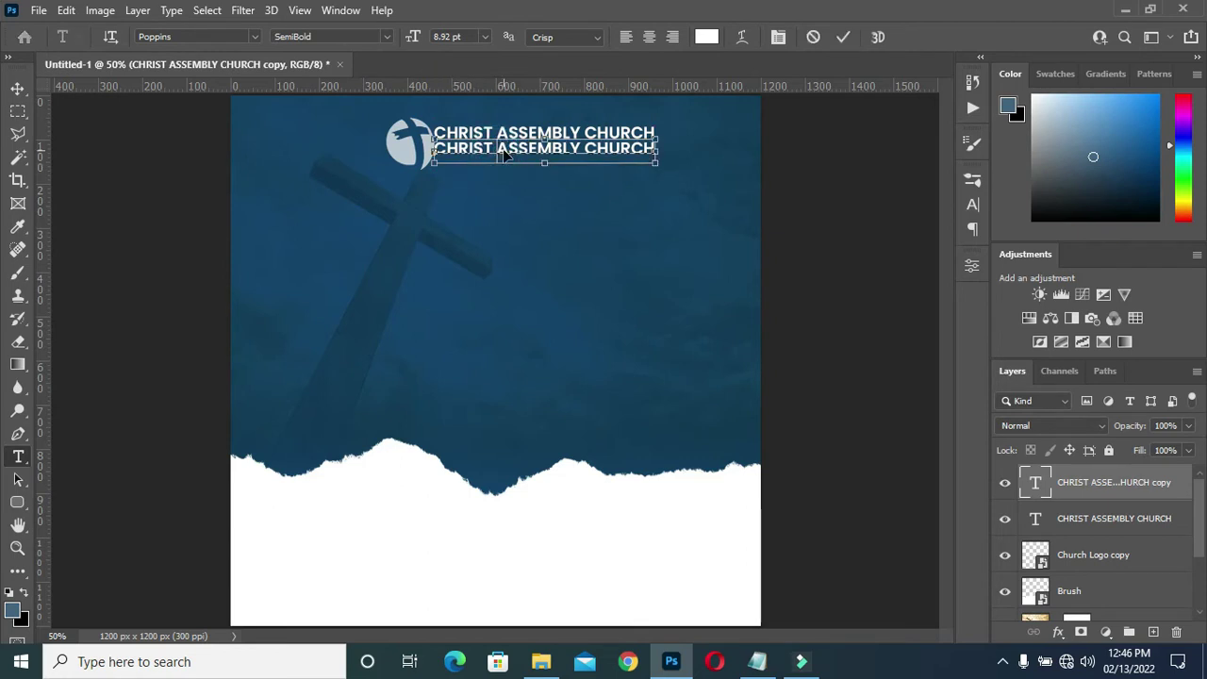
pyautogui.hotkey('ctrl', 'a')
pyautogui.click(757, 661)
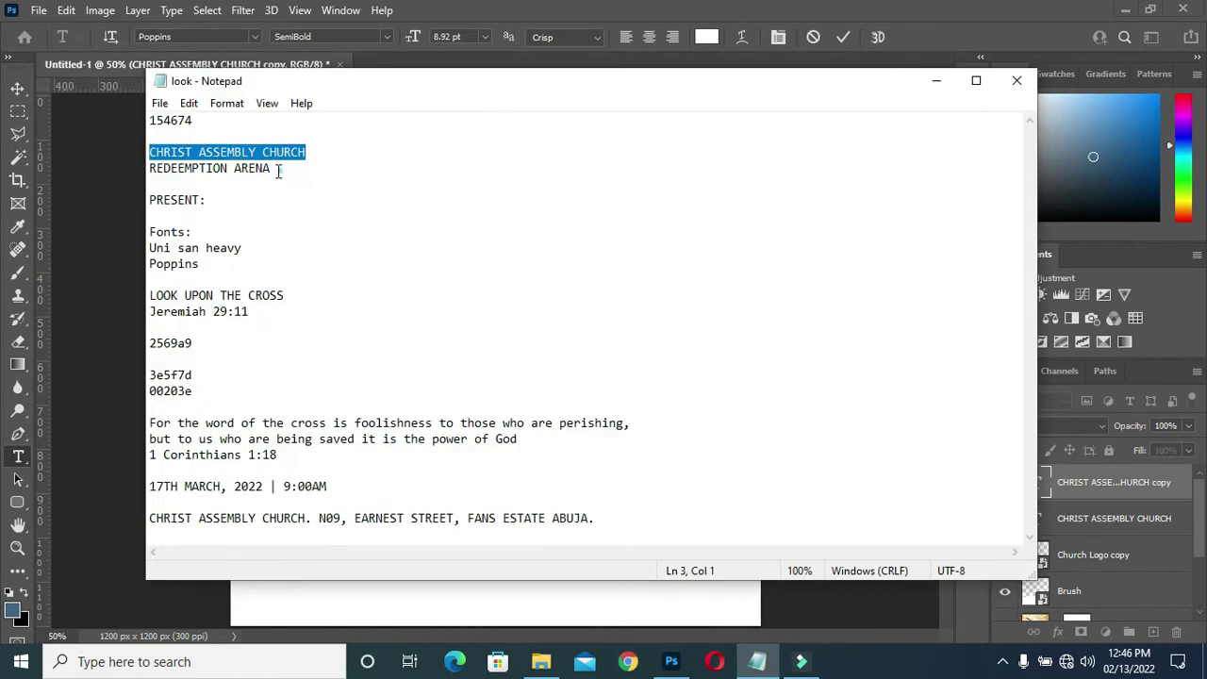
pyautogui.moveTo(280, 170); pyautogui.dragTo(117, 167)
pyautogui.hotkey('ctrl', 'c')
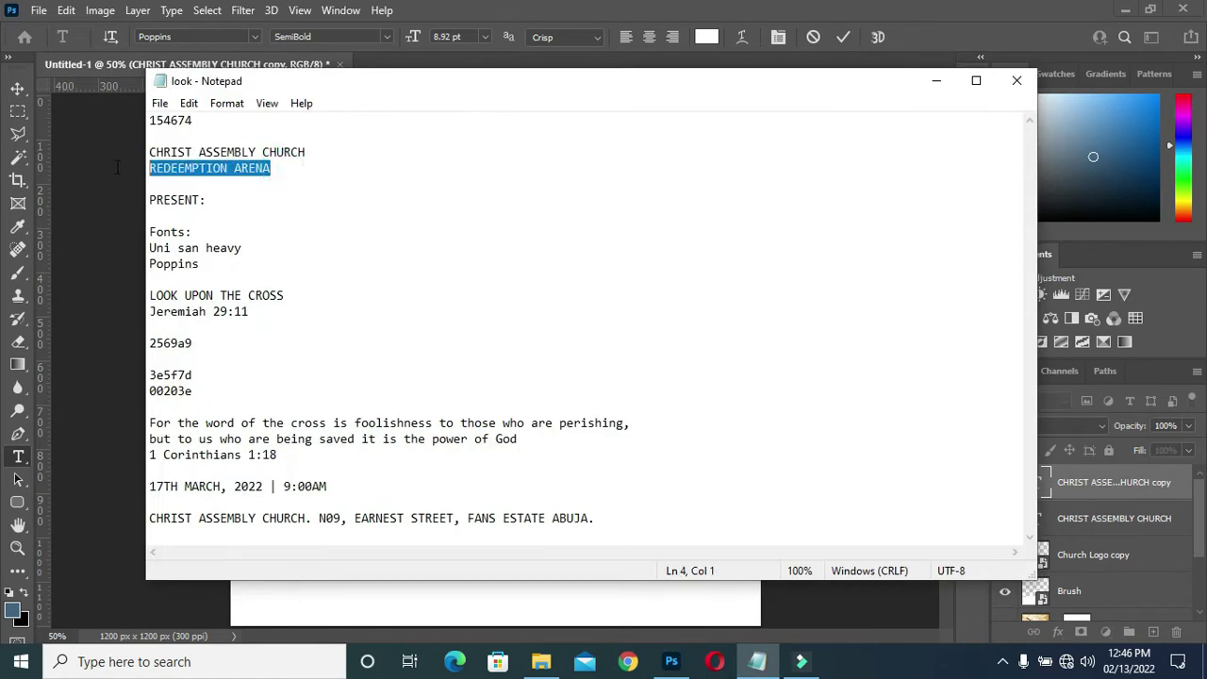
pyautogui.click(934, 83)
pyautogui.hotkey('ctrl', 'v')
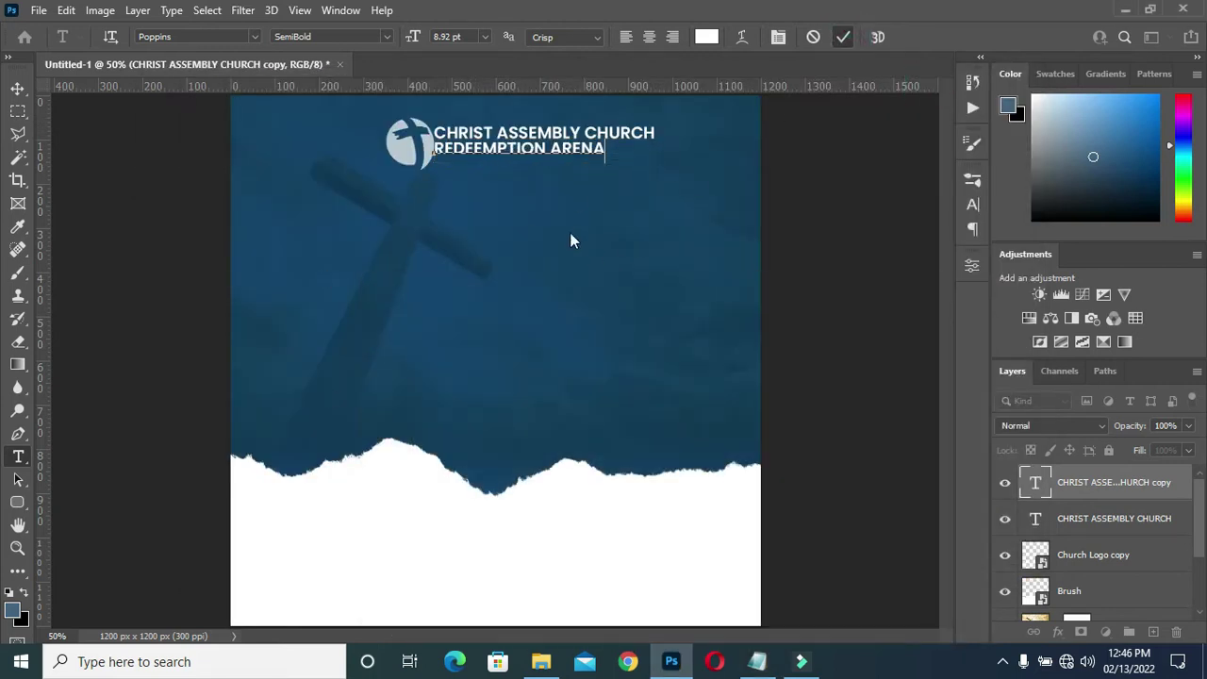
# Enlarge the REDEEMPTION ARENA text until it spans the width of the CHRIST ASSEMBLY CHURCH line above.
pyautogui.click(17, 88)
pyautogui.moveTo(604, 148); pyautogui.dragTo(669, 149)
pyautogui.press('Return')
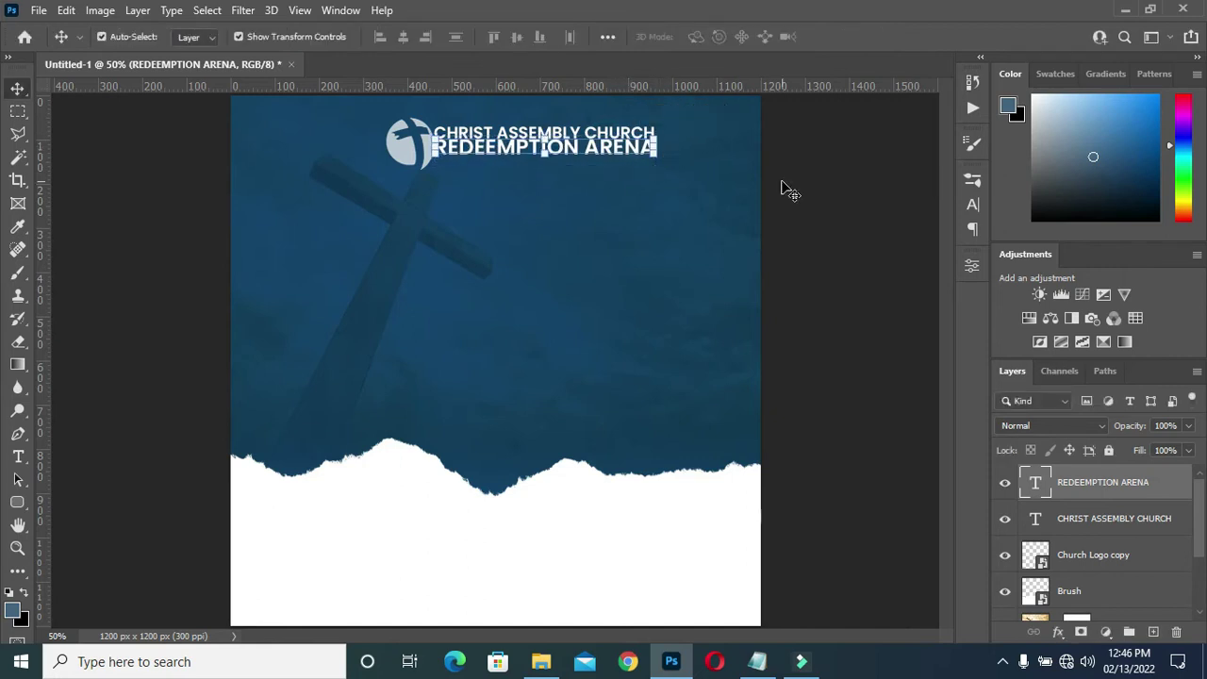
# Lower the REDEEMPTION ARENA line slightly to open a gap between the lines, and shift the logo a little left of the text.
pyautogui.scroll(4, 587, 139)
pyautogui.click(911, 269)
pyautogui.click(514, 151)
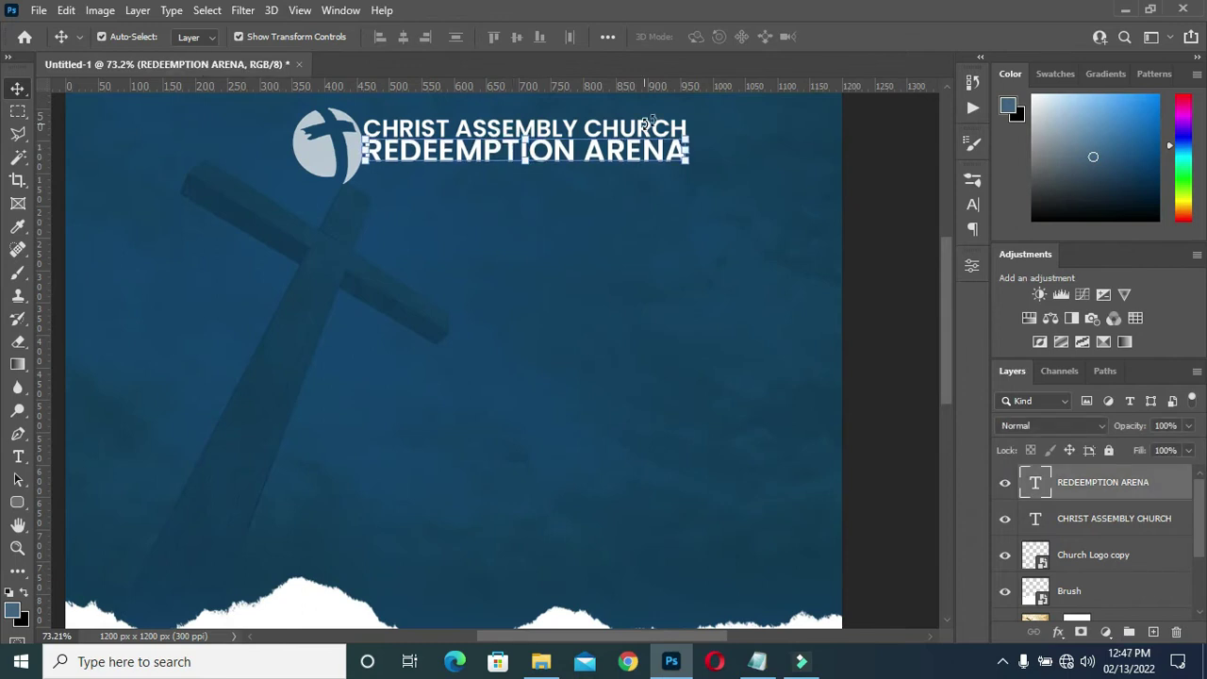
pyautogui.click(717, 153)
pyautogui.scroll(-6, 716, 150)
pyautogui.click(582, 188)
pyautogui.click(727, 184)
pyautogui.click(595, 190)
pyautogui.click(669, 245)
pyautogui.scroll(-1, 669, 244)
pyautogui.moveTo(434, 200); pyautogui.dragTo(426, 200)
pyautogui.click(670, 238)
pyautogui.scroll(3, 437, 162)
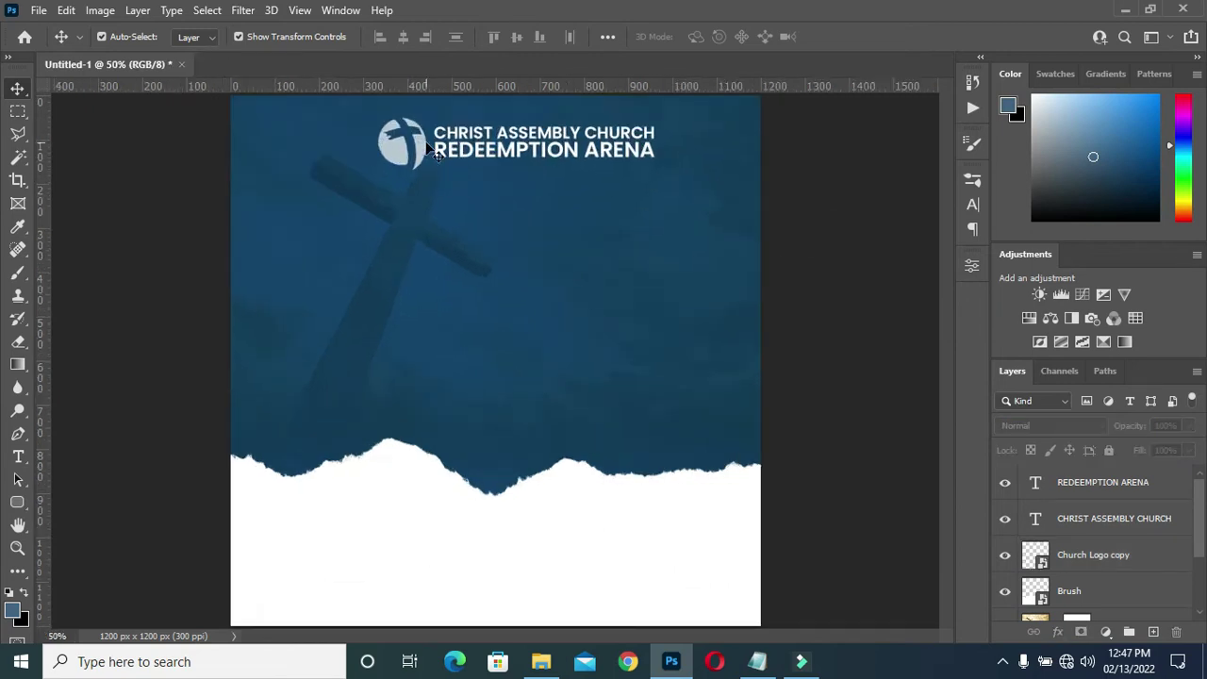
# Group the Church Logo copy layer with both church text layers and name the group churach.
pyautogui.scroll(-2, 436, 162)
pyautogui.click(1092, 557)
pyautogui.keyDown('shift'); pyautogui.click(1094, 486); pyautogui.keyUp('shift')
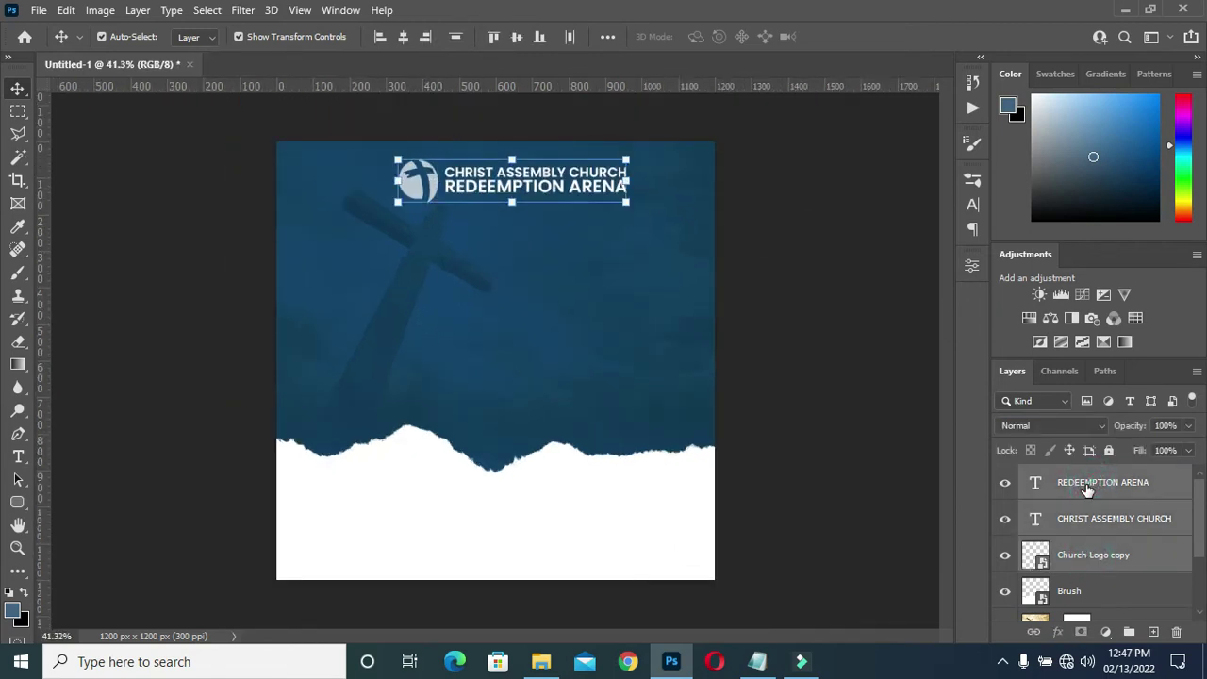
pyautogui.hotkey('ctrl', 'g')
pyautogui.doubleClick(1085, 474)
pyautogui.write('churach')
pyautogui.press('Return')
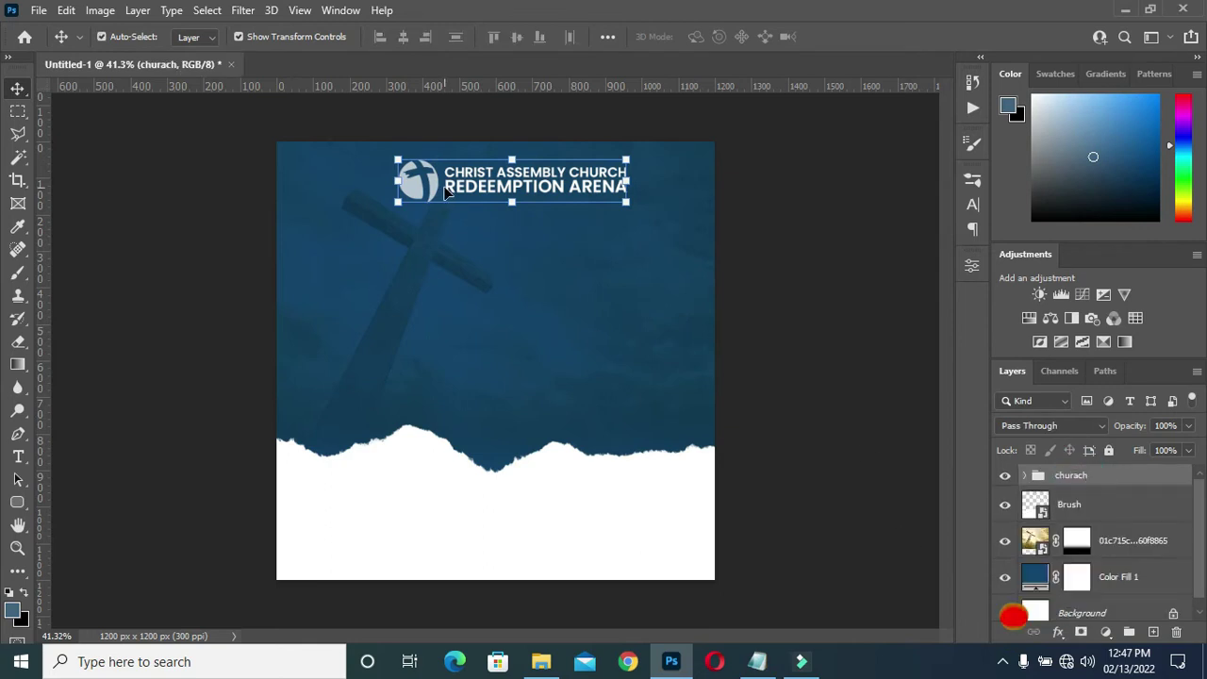
# Centre the churach group horizontally on the whole canvas and clear the selection.
pyautogui.hotkey('ctrl', 'a')
pyautogui.click(402, 37)
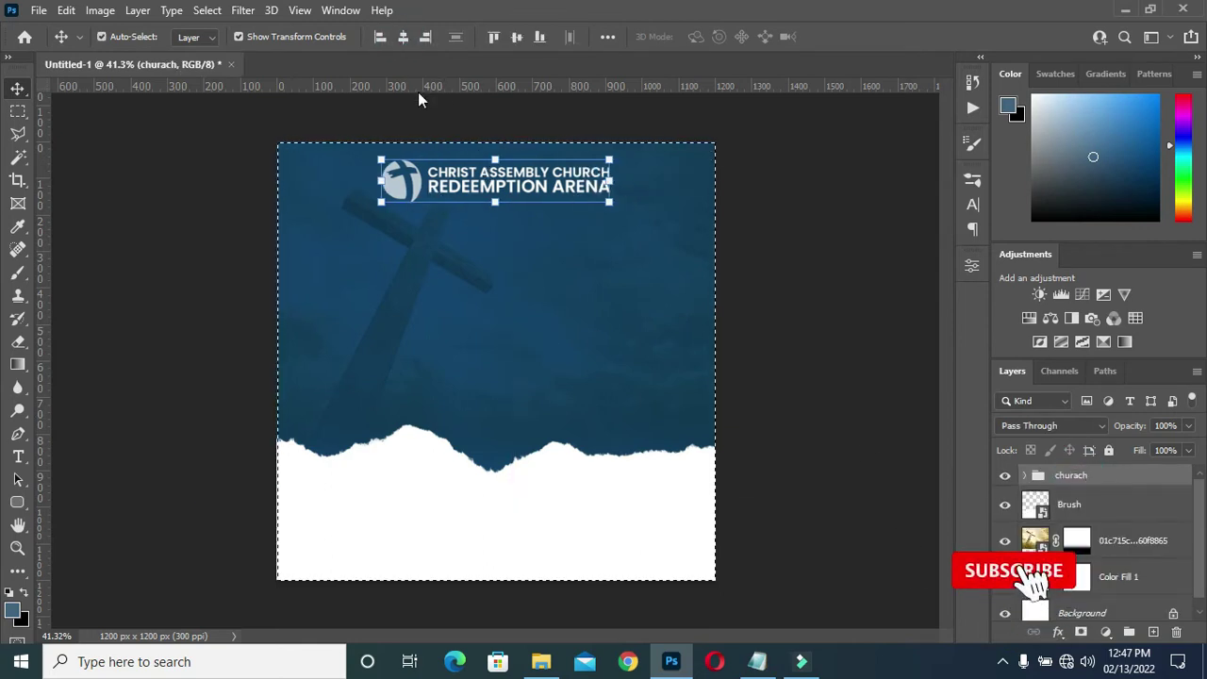
pyautogui.click(404, 39)
pyautogui.hotkey('ctrl', 'd')
pyautogui.click(794, 314)
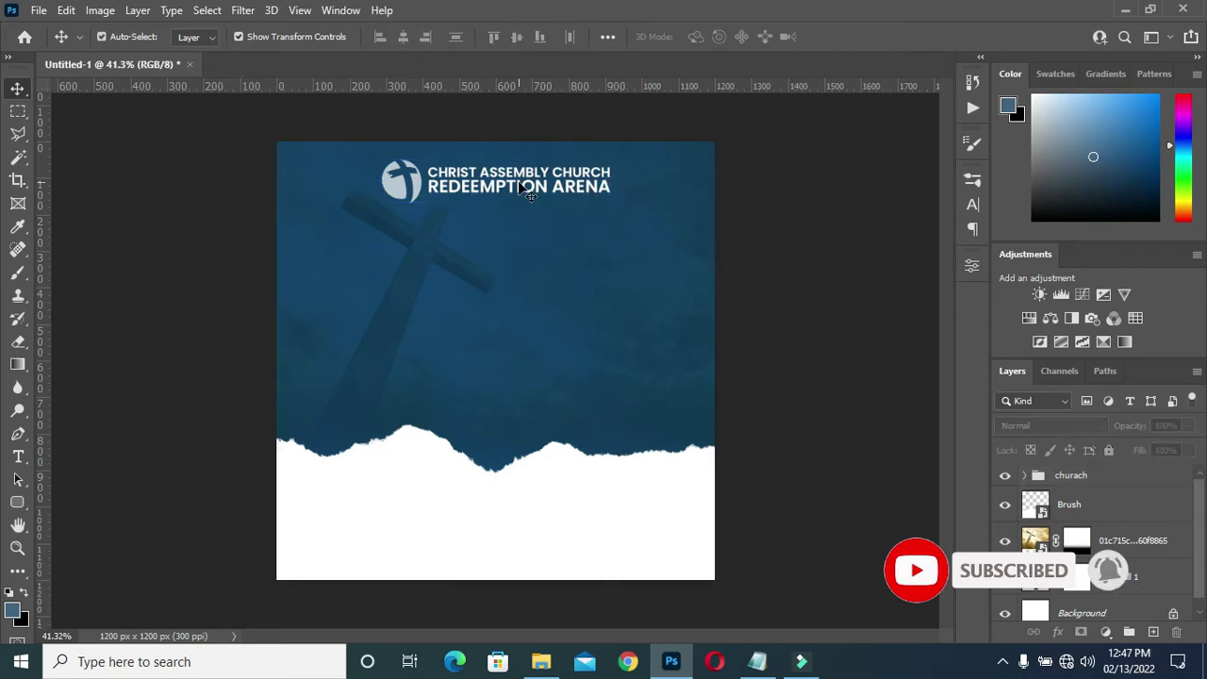
# Shrink the churach group around its centre to about three quarters of its size.
pyautogui.click(1071, 477)
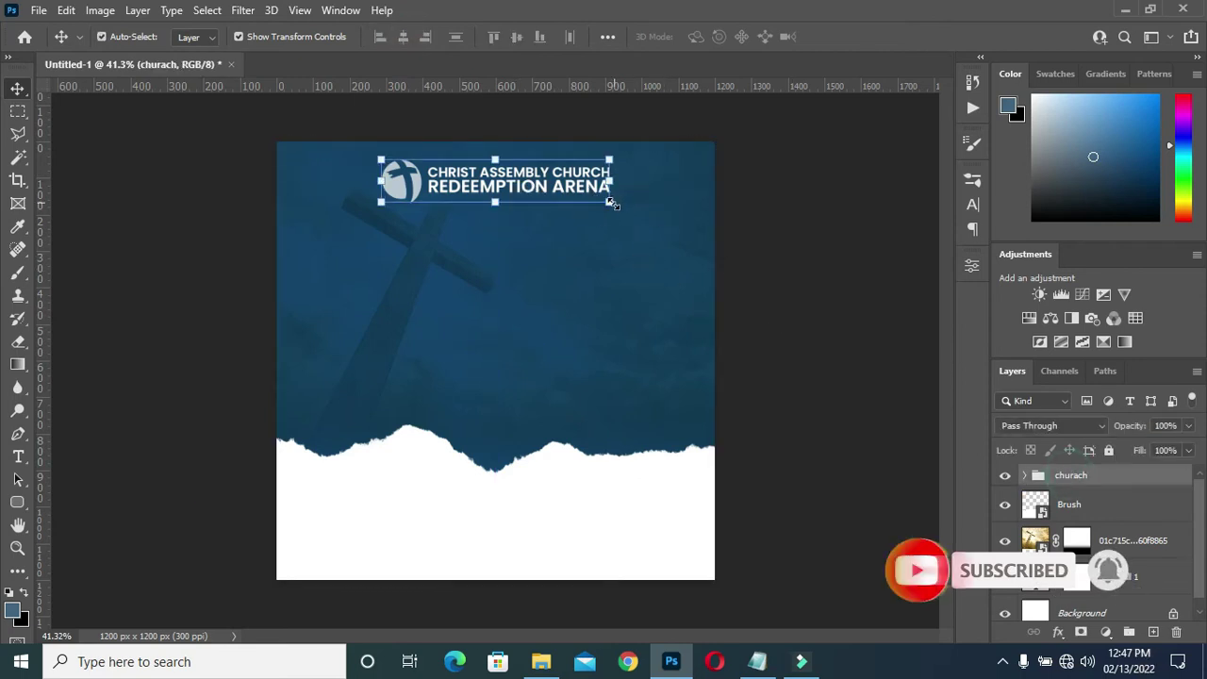
pyautogui.moveTo(612, 203); pyautogui.dragTo(583, 198)
pyautogui.click(782, 143)
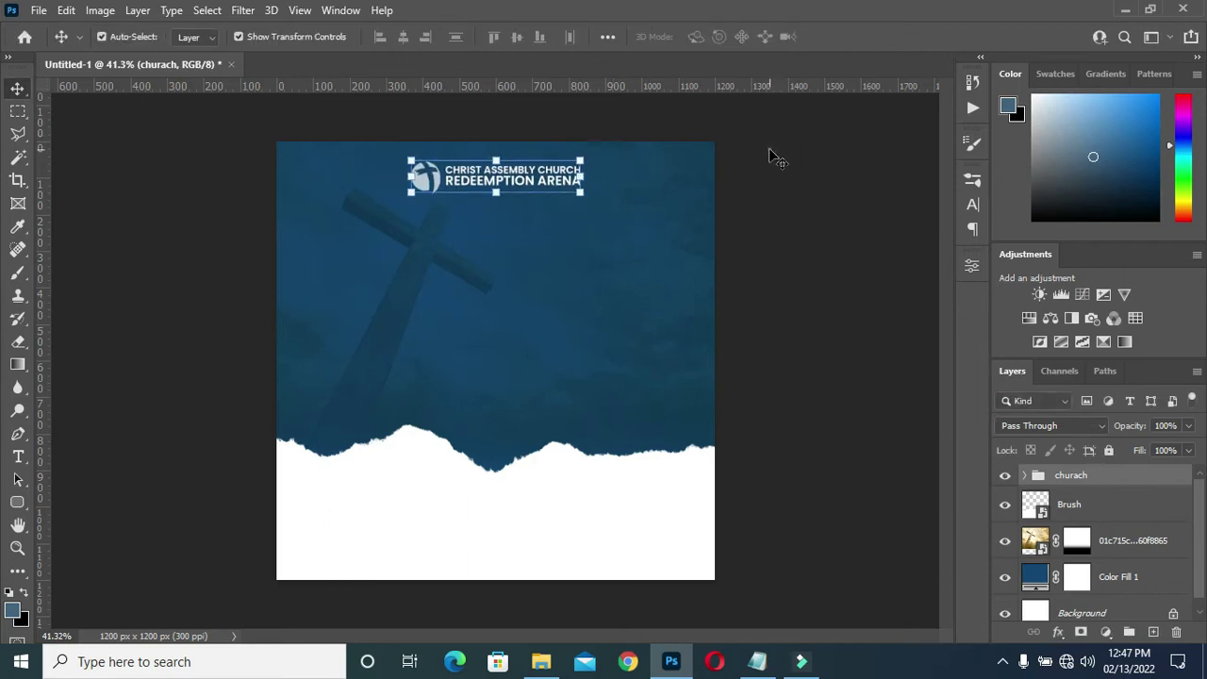
# Add a PRESENT: text line below the church name, copied from the look notes in Notepad.
pyautogui.hotkey('ctrl', '+')
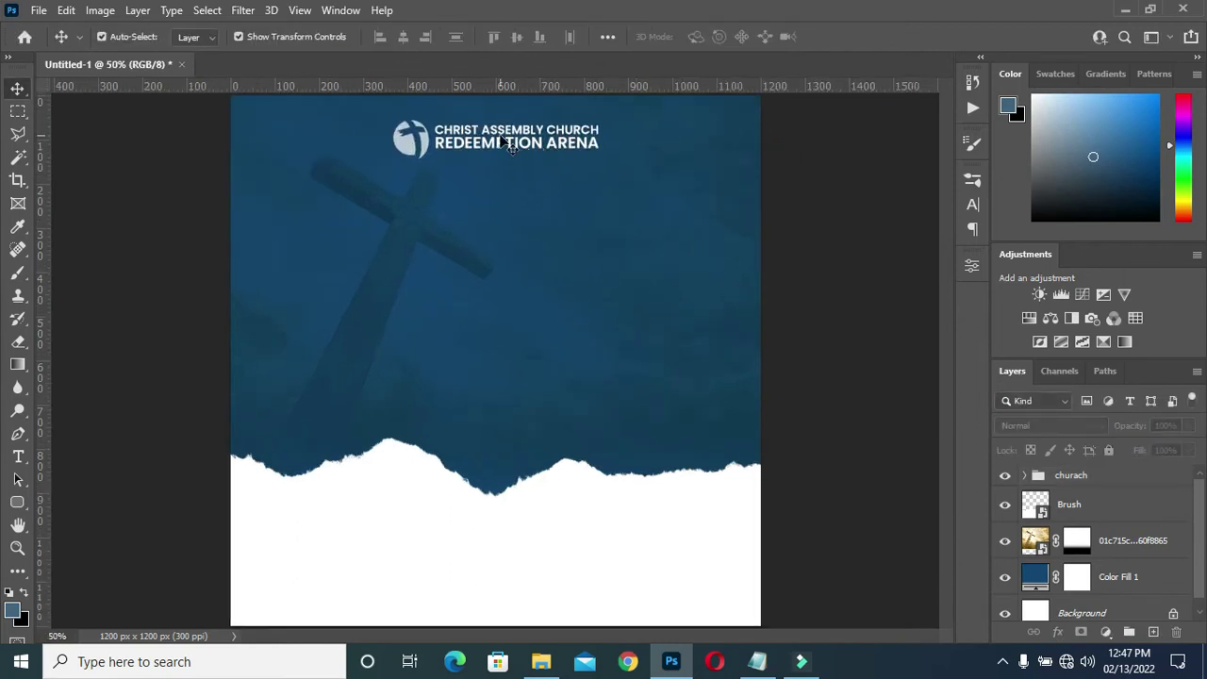
pyautogui.press('t')
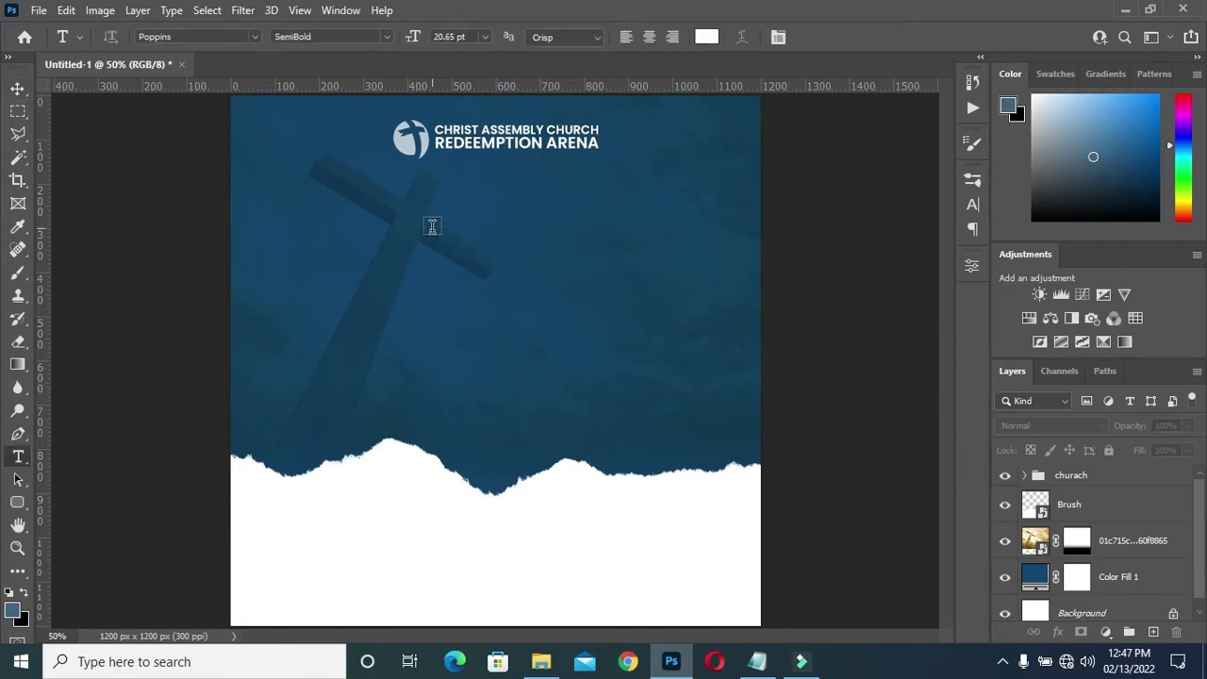
pyautogui.click(528, 248)
pyautogui.click(759, 663)
pyautogui.moveTo(210, 200); pyautogui.dragTo(140, 201)
pyautogui.hotkey('ctrl', 'c')
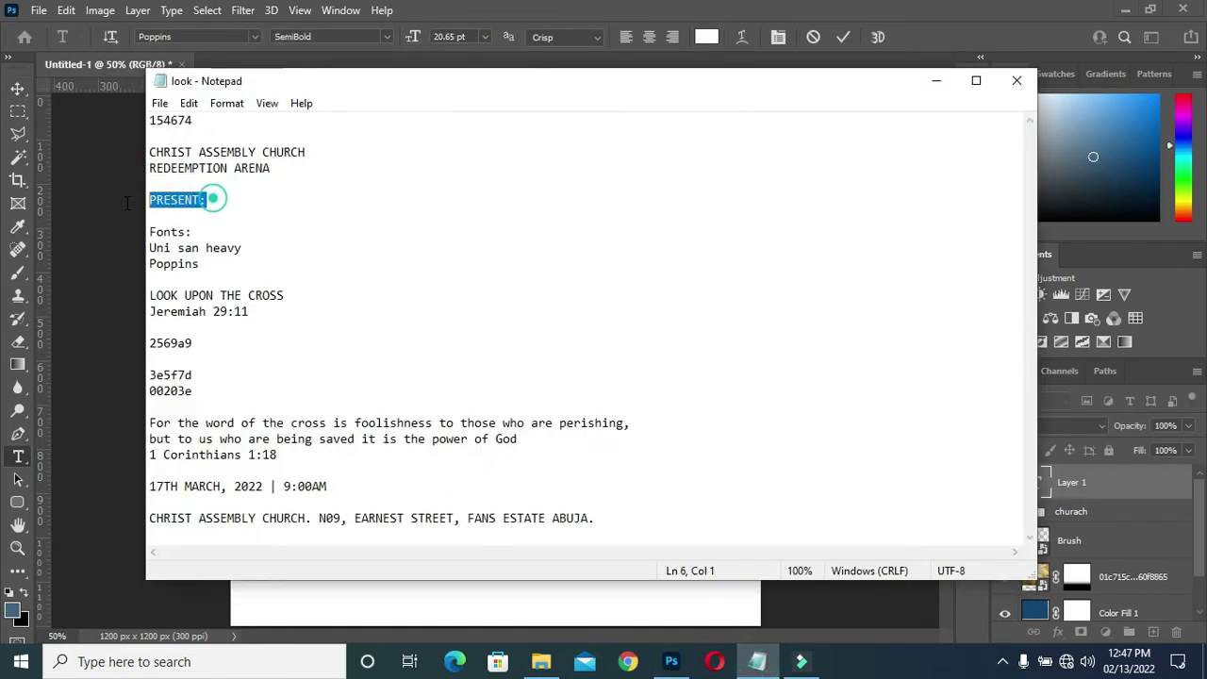
pyautogui.click(936, 81)
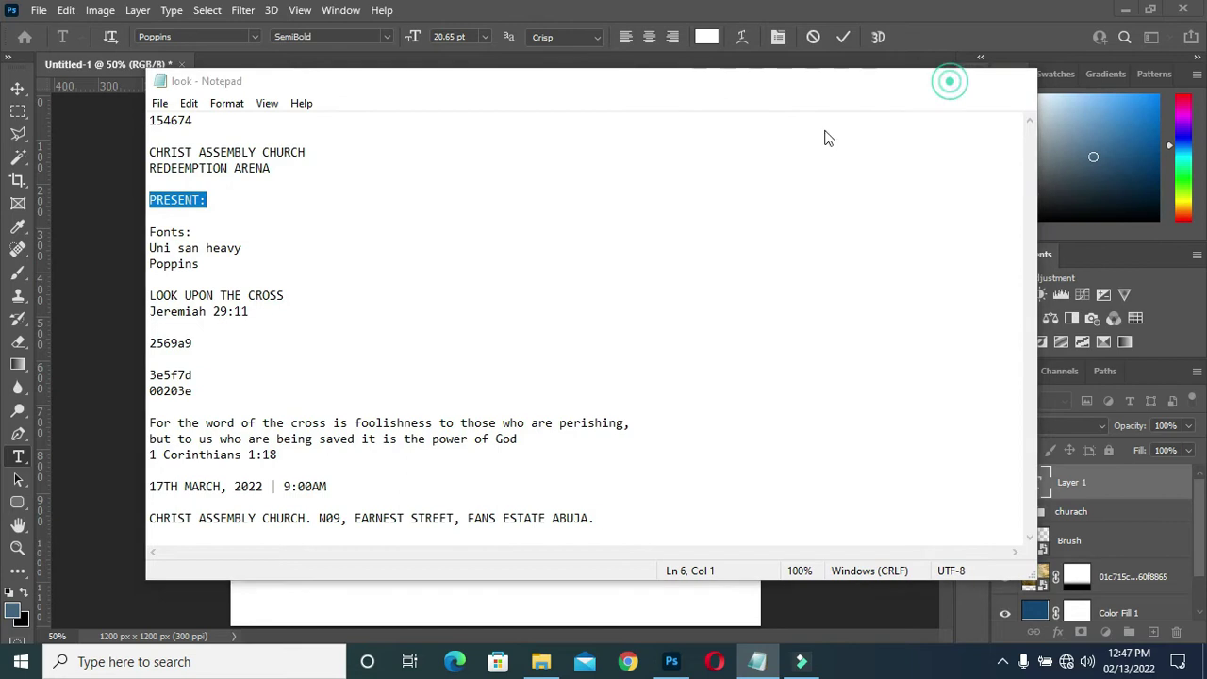
pyautogui.hotkey('ctrl', 'v')
pyautogui.click(842, 37)
# Scale the PRESENT: text down to about 8.93 pt and centre it horizontally on the canvas below the church name.
pyautogui.press('v')
pyautogui.moveTo(618, 218); pyautogui.dragTo(505, 221)
pyautogui.scroll(3, 466, 228)
pyautogui.press('Return')
pyautogui.hotkey('ctrl', '0')
pyautogui.hotkey('ctrl', 'a')
pyautogui.click(402, 36)
pyautogui.hotkey('ctrl', 'd')
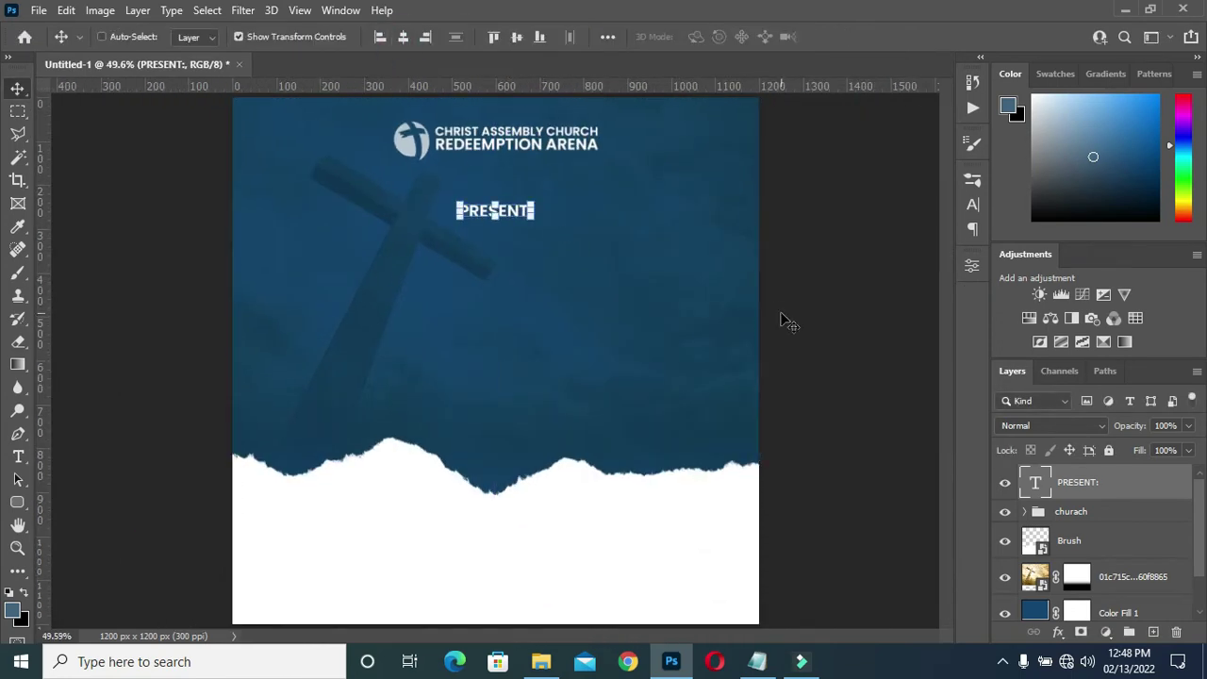
pyautogui.click(775, 303)
# Copy the words LOOK UPON THE from the look notes in Notepad.
pyautogui.scroll(-2, 510, 255)
pyautogui.click(758, 661)
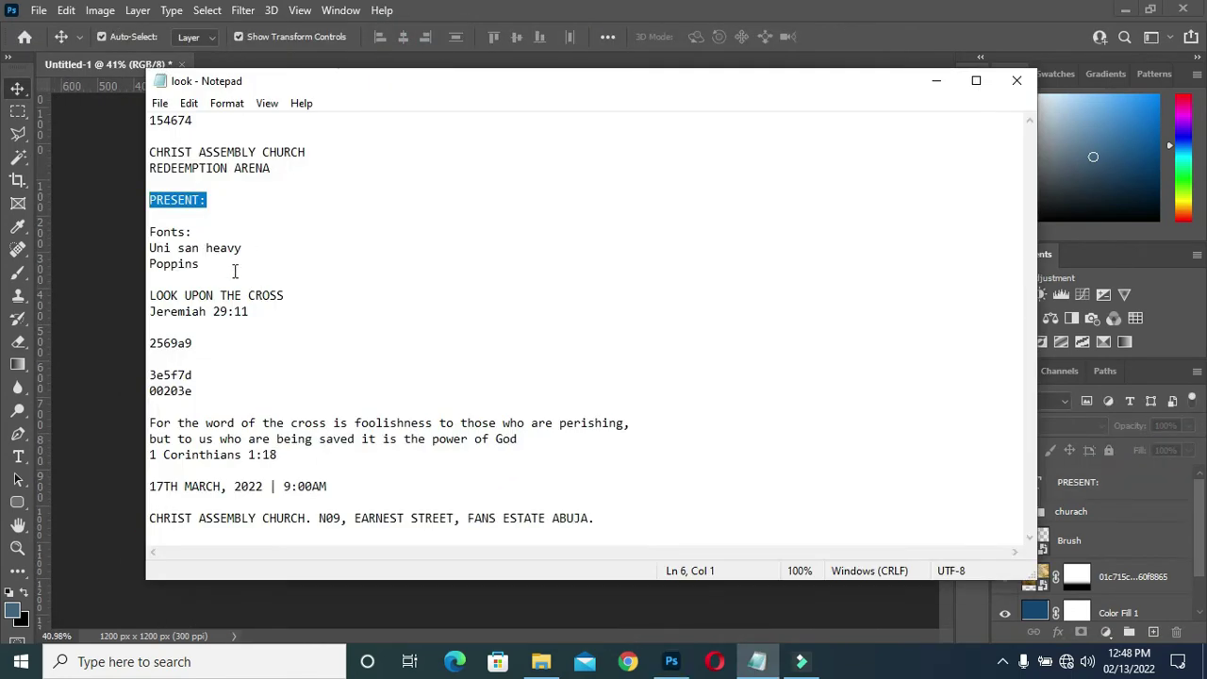
pyautogui.moveTo(246, 296); pyautogui.dragTo(136, 300)
pyautogui.hotkey('ctrl', 'c')
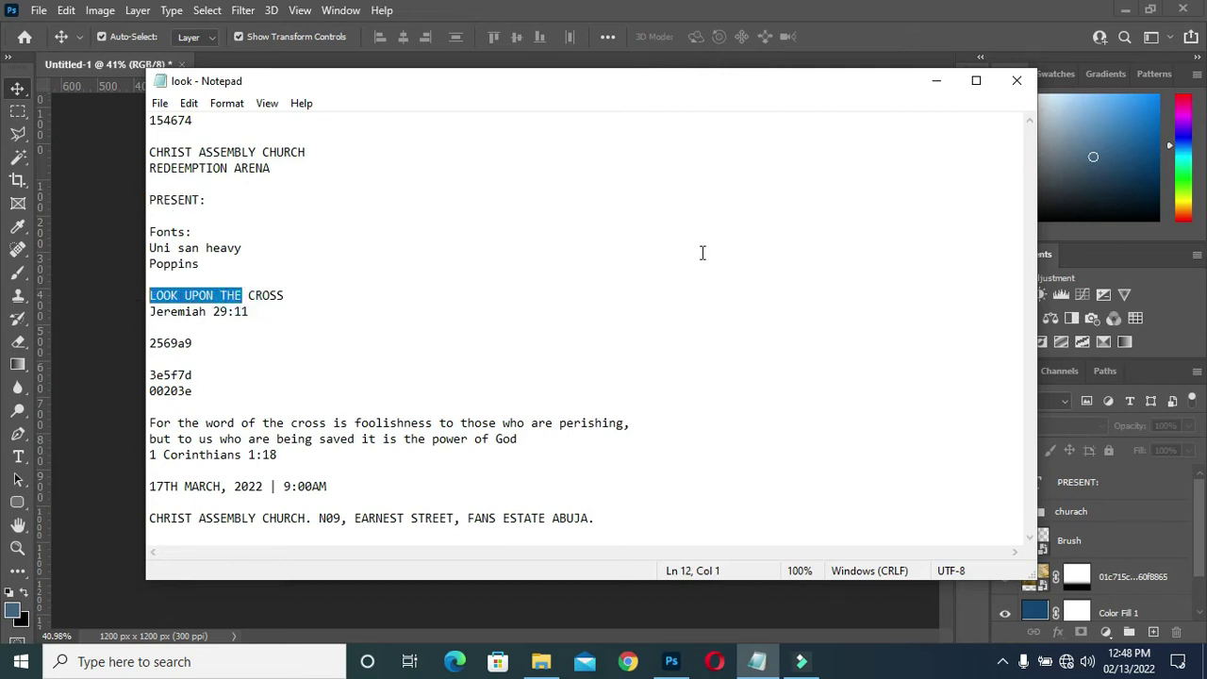
pyautogui.click(937, 81)
# Duplicate the PRESENT: text layer and place the copy below the original, above the torn edge.
pyautogui.click(505, 238)
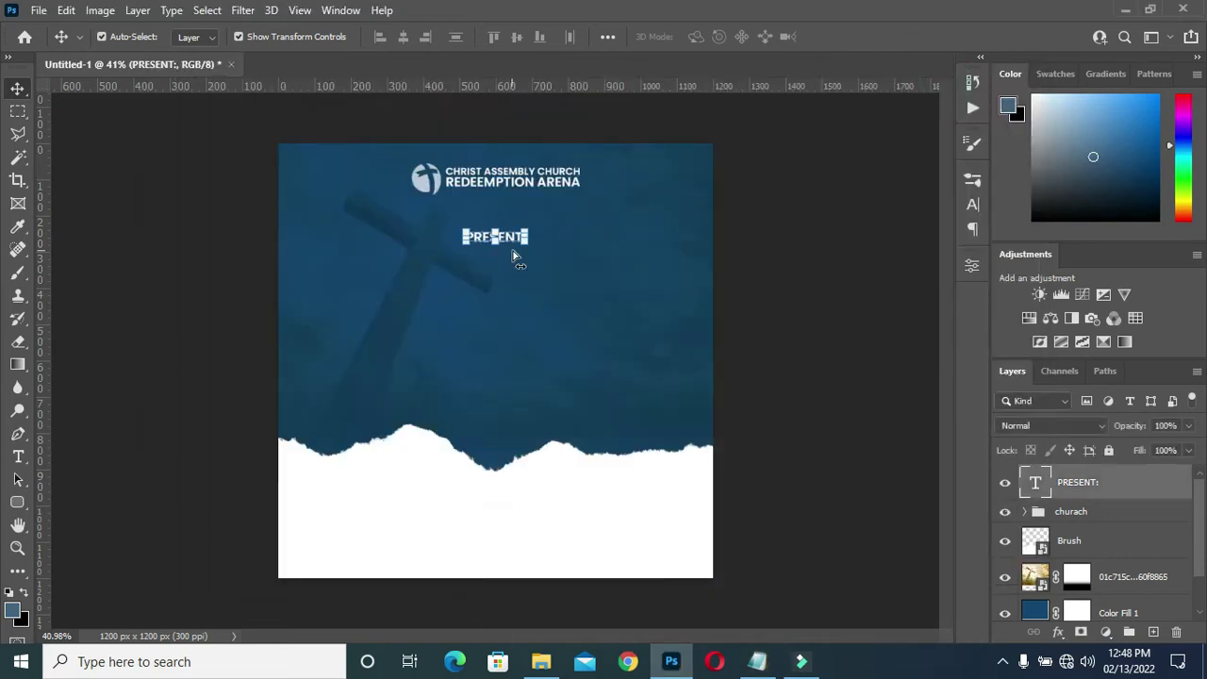
pyautogui.press('ctrl')
pyautogui.hotkey('ctrl', 'j')
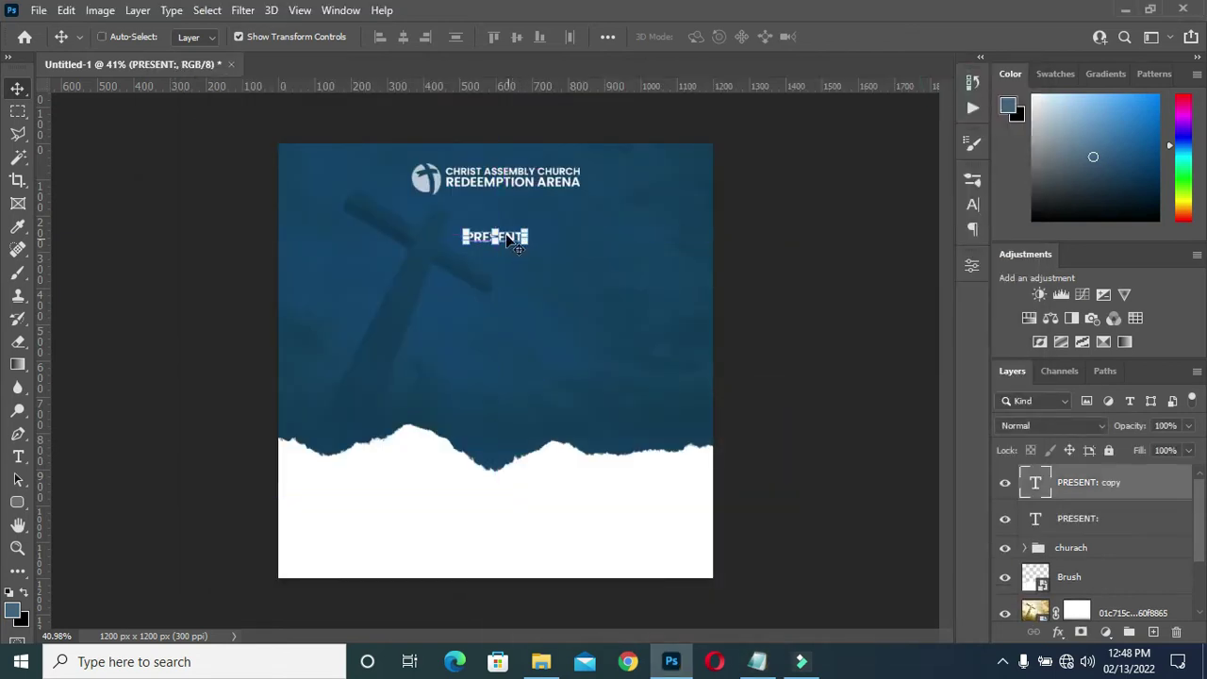
pyautogui.moveTo(507, 242); pyautogui.dragTo(505, 300)
# Replace the lower PRESENT: copy's text with the copied words LOOK UPON THE.
pyautogui.scroll(3, 505, 300)
pyautogui.press('t')
pyautogui.click(495, 298)
pyautogui.hotkey('ctrl', 'a')
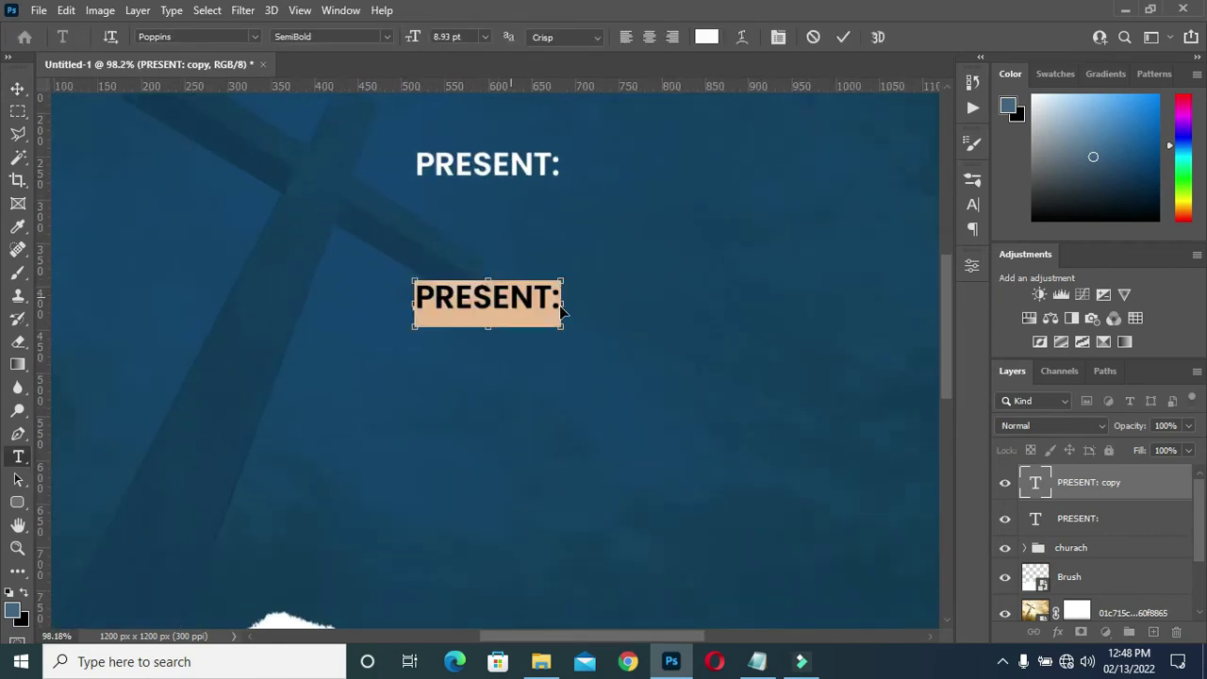
pyautogui.hotkey('ctrl', 'v')
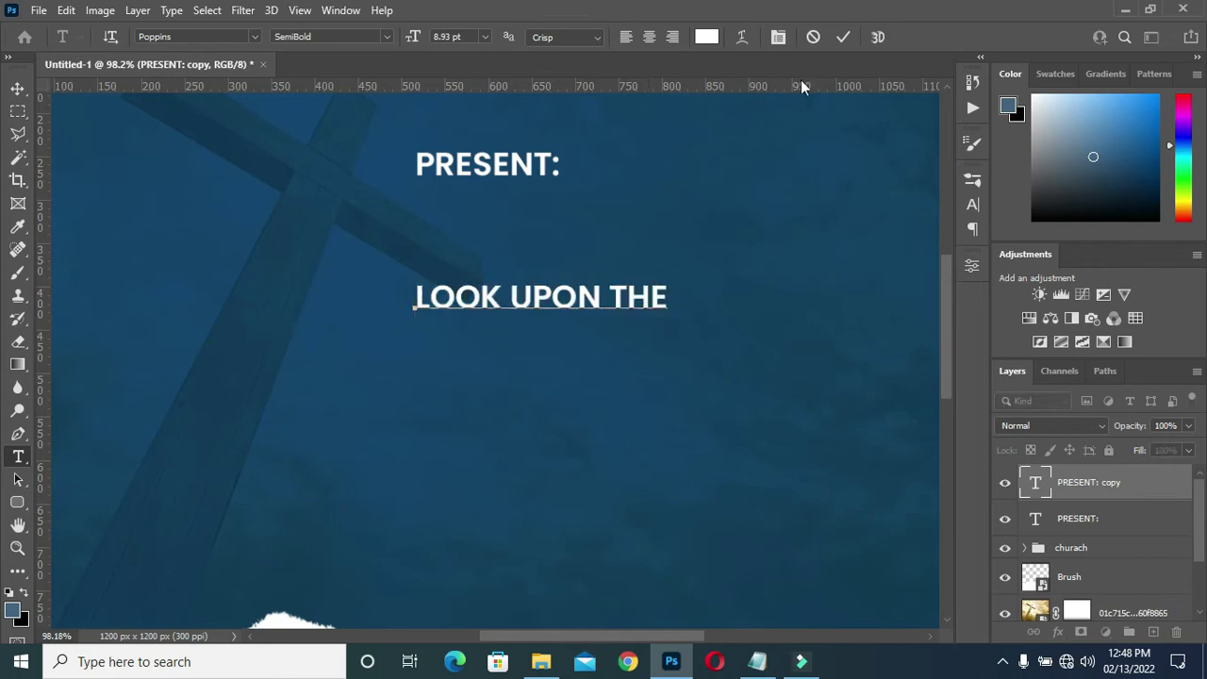
pyautogui.click(842, 38)
# Change the LOOK UPON THE text's font to Uni Sans in its heavy style.
pyautogui.scroll(-1, 552, 297)
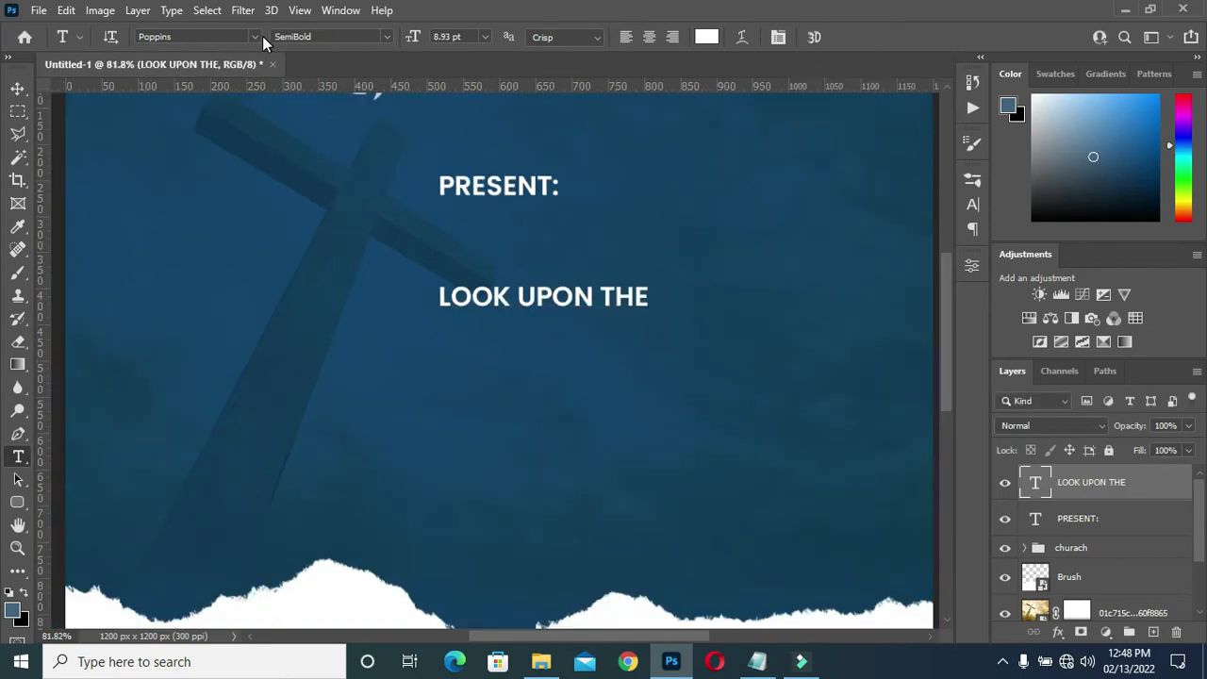
pyautogui.click(253, 36)
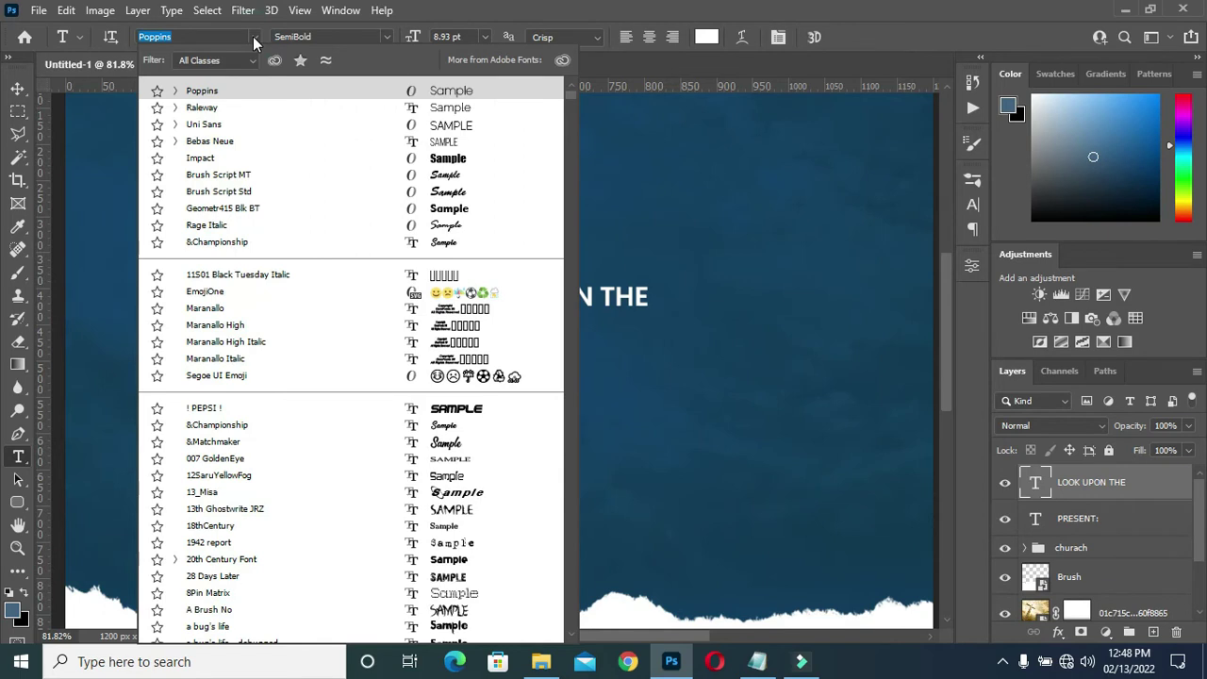
pyautogui.click(217, 128)
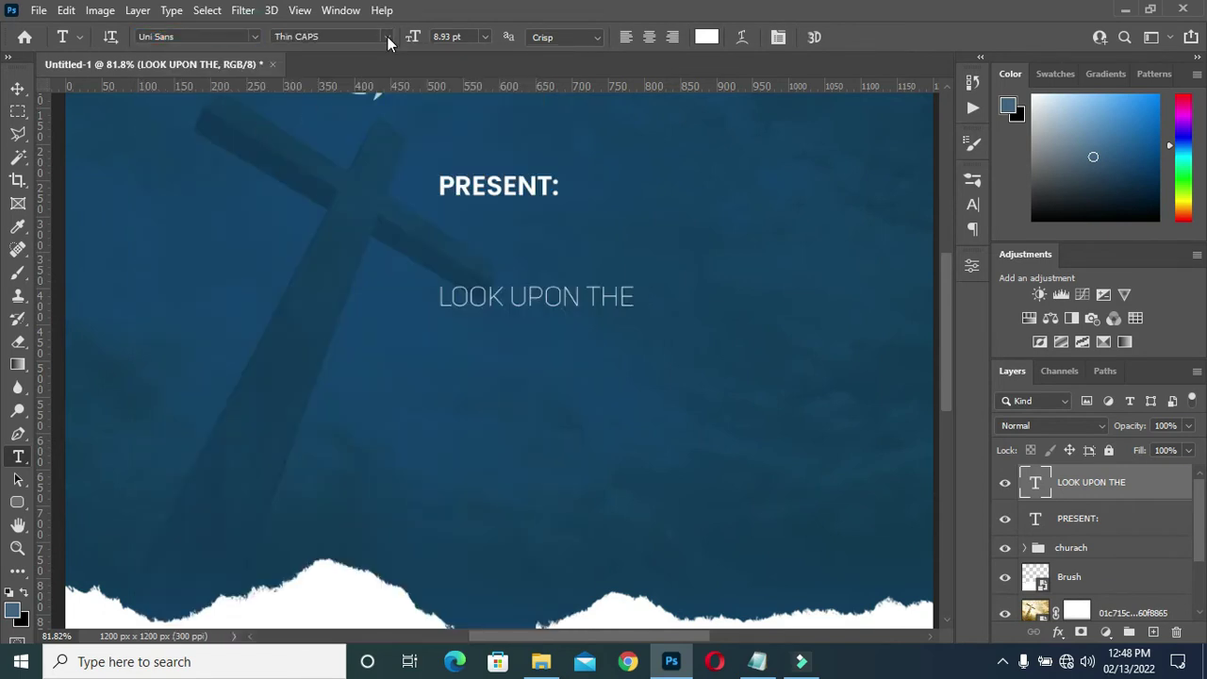
pyautogui.click(388, 36)
pyautogui.click(350, 94)
# Enlarge the LOOK UPON THE text proportionally and centre it horizontally on the canvas.
pyautogui.press('v')
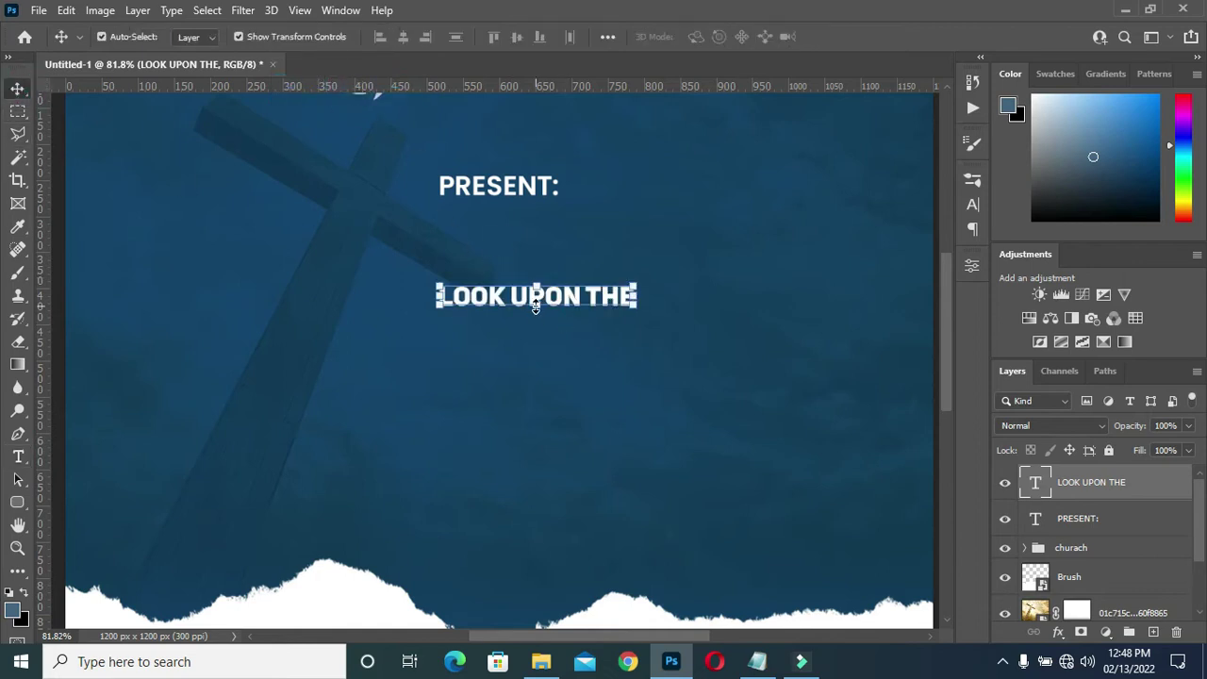
pyautogui.hotkey('ctrl', 't')
pyautogui.moveTo(536, 309); pyautogui.dragTo(509, 380)
pyautogui.scroll(-1, 535, 323)
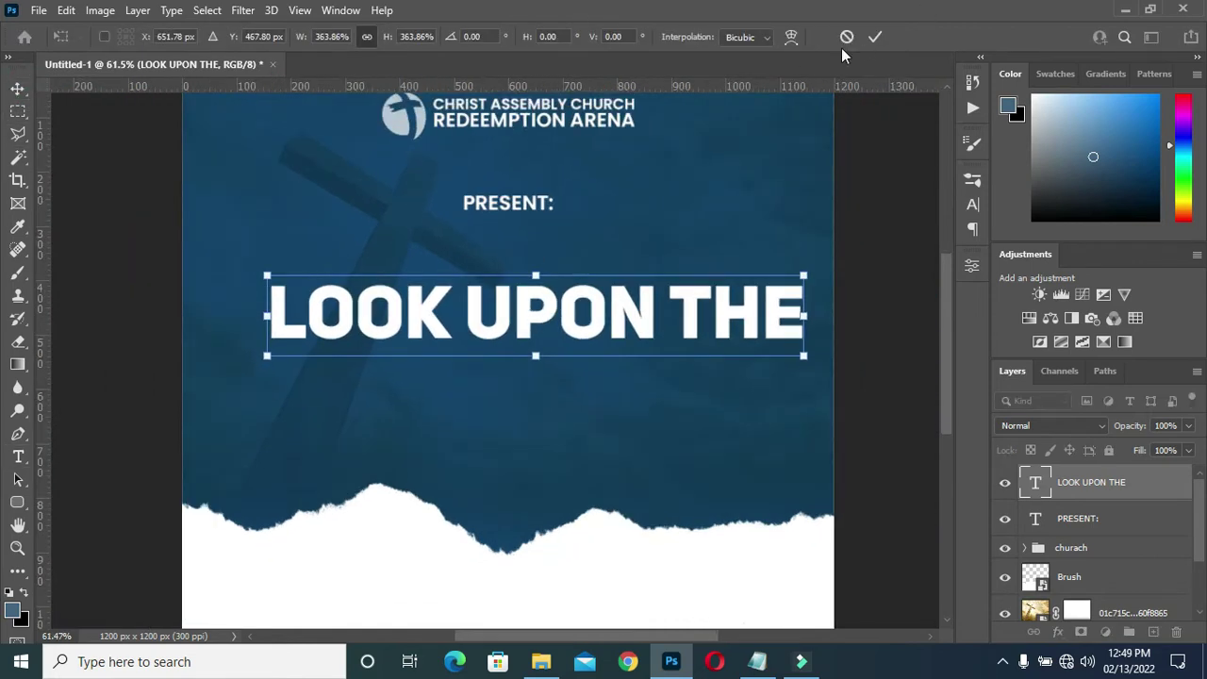
pyautogui.click(876, 37)
pyautogui.click(403, 36)
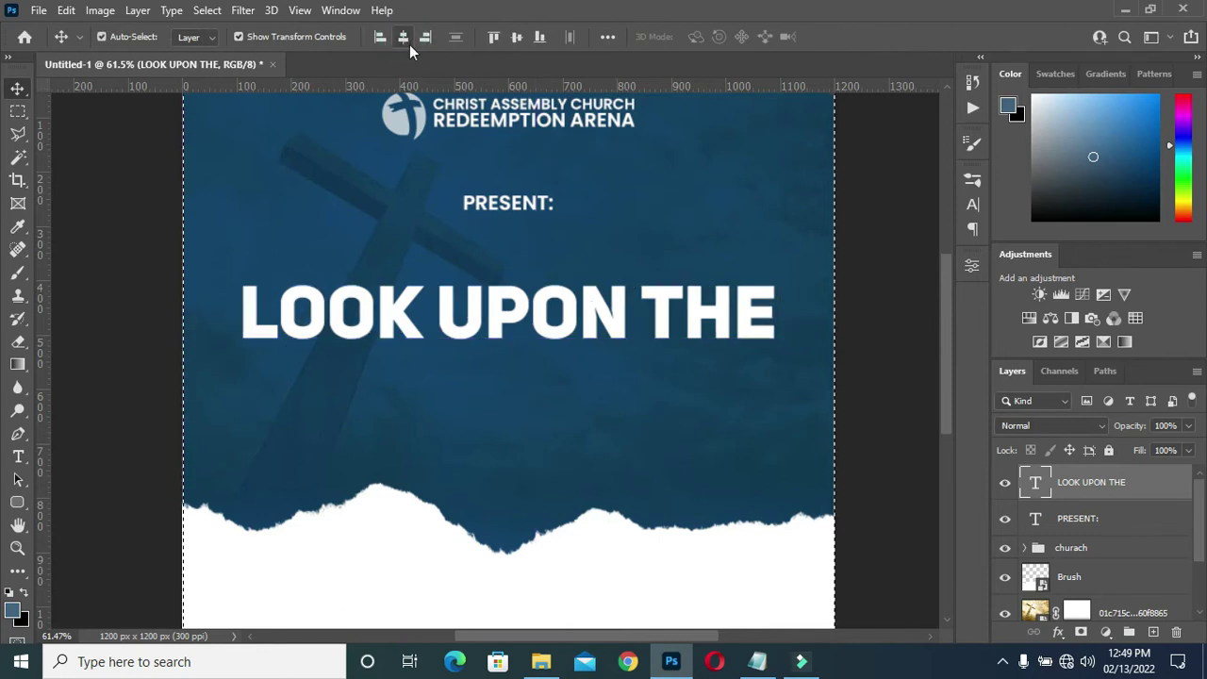
# Scale the LOOK UPON THE text down to about 850 px wide and keep it centred beneath PRESENT:.
pyautogui.scroll(-2, 571, 189)
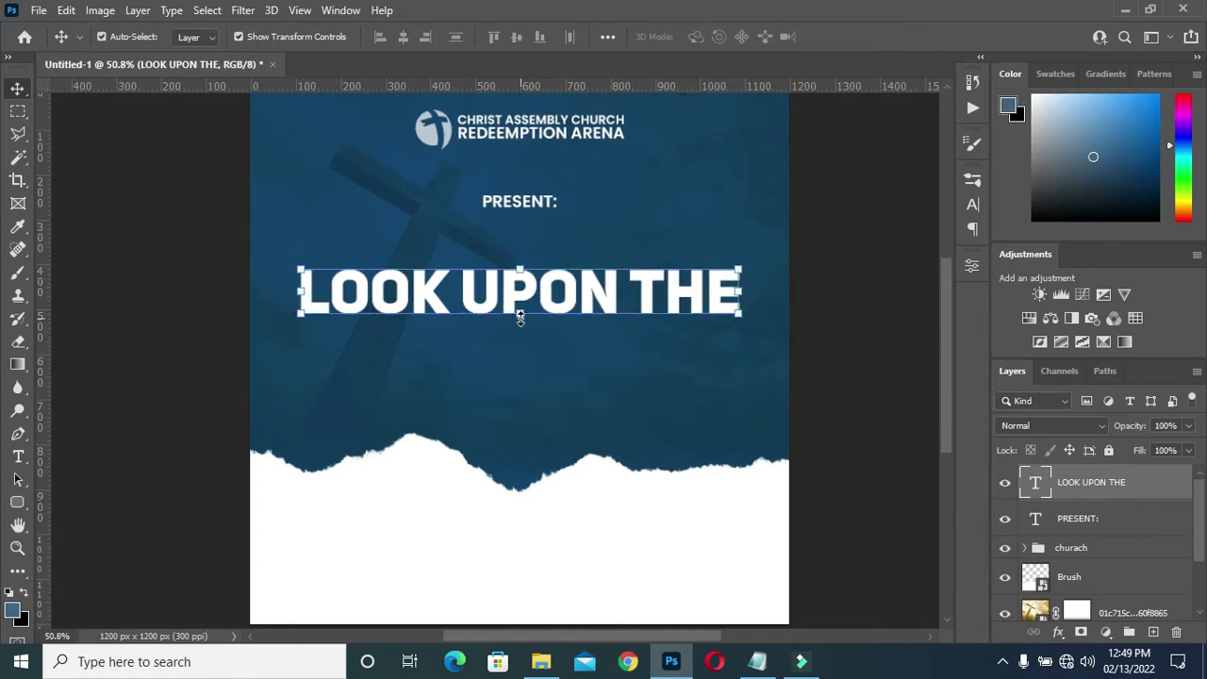
pyautogui.moveTo(493, 325); pyautogui.dragTo(491, 310)
pyautogui.click(876, 37)
pyautogui.scroll(1, 423, 296)
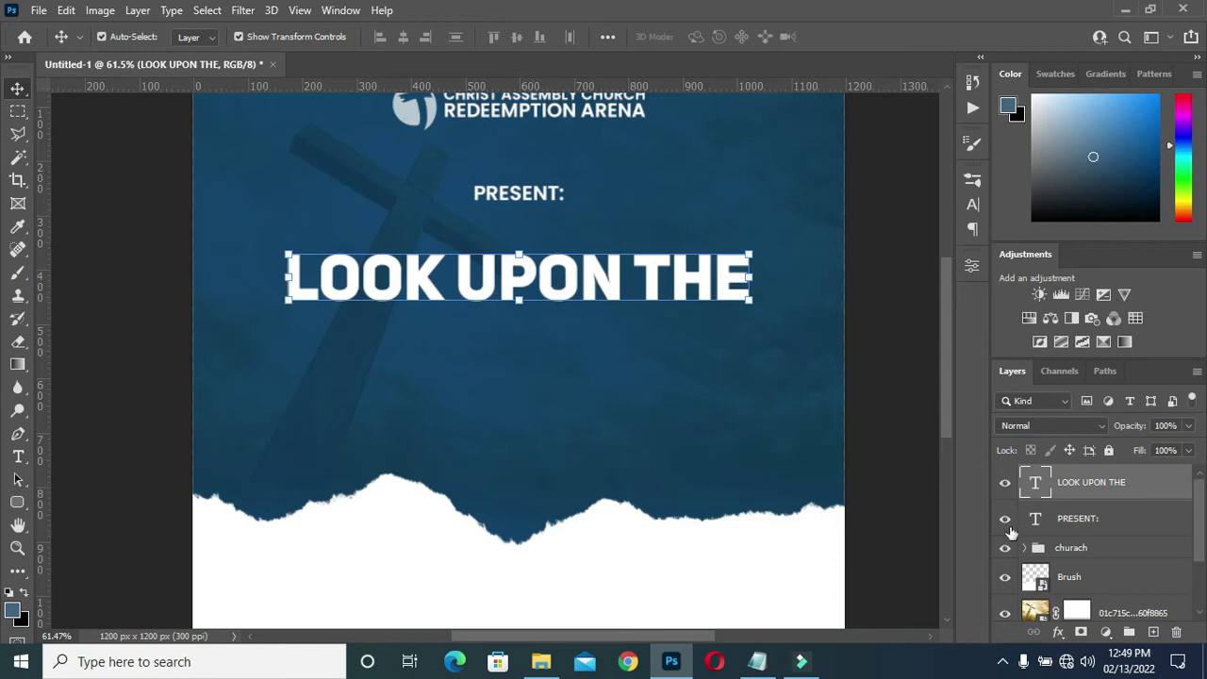
# Duplicate the LOOK UPON THE text layer and place the copy directly beneath the original line.
pyautogui.press('ctrl')
pyautogui.hotkey('ctrl', 'j')
pyautogui.moveTo(517, 301); pyautogui.dragTo(518, 349)
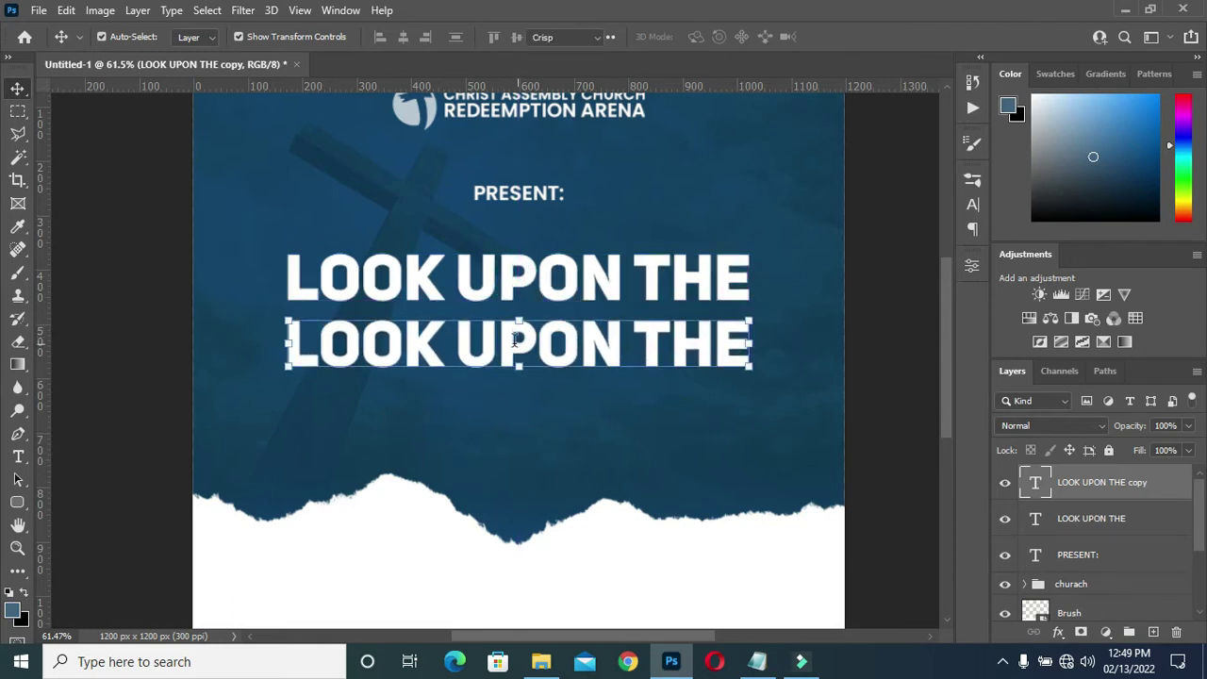
# Replace the lower LOOK UPON THE copy's text with the word CROSS copied from the look notes in Notepad.
pyautogui.press('t')
pyautogui.click(500, 347)
pyautogui.hotkey('alt', 'Tab')
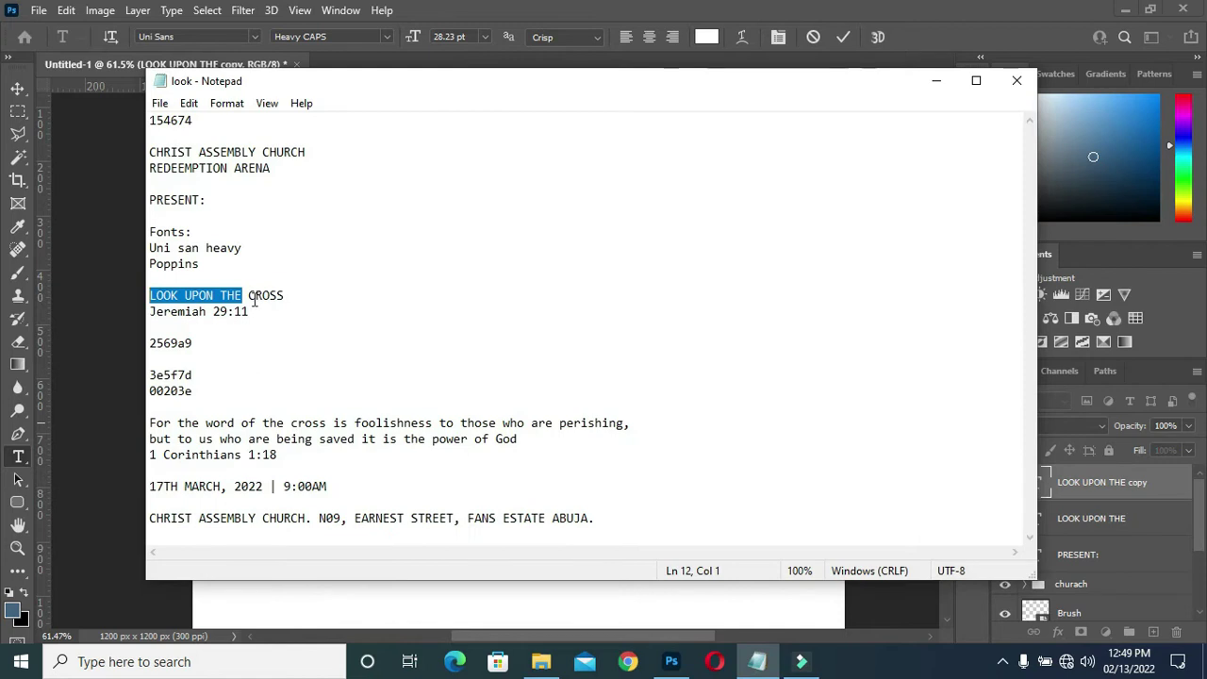
pyautogui.moveTo(250, 295); pyautogui.dragTo(299, 291)
pyautogui.hotkey('ctrl', 'c')
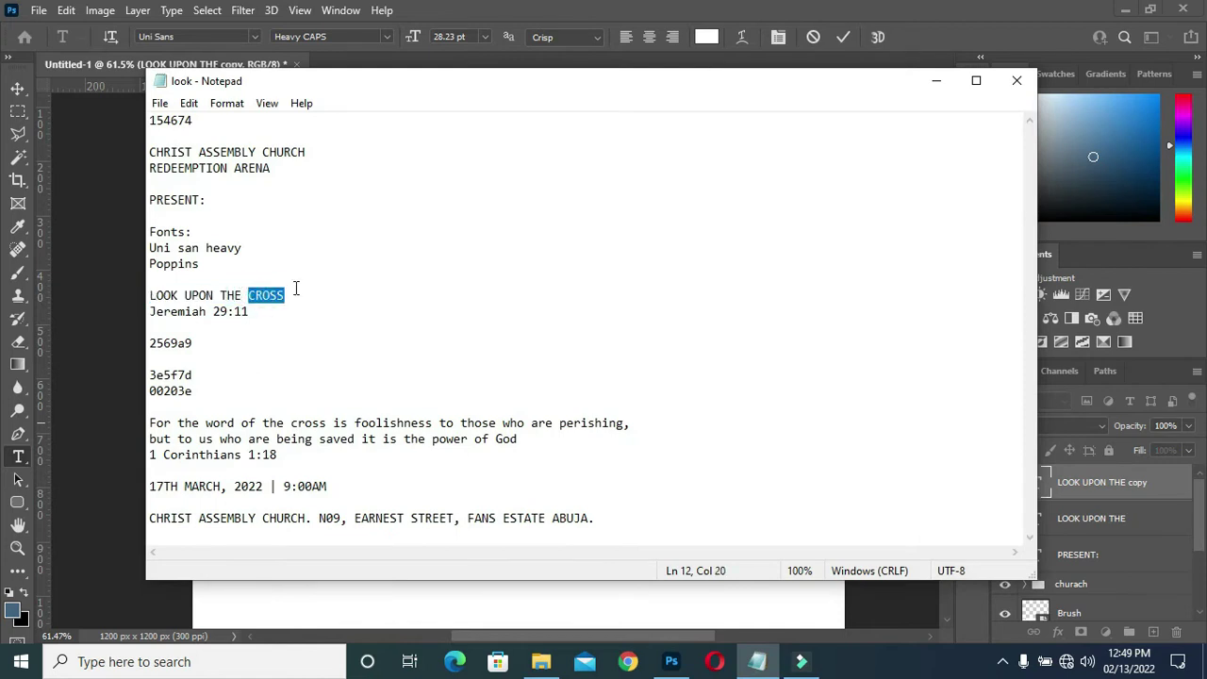
pyautogui.click(936, 80)
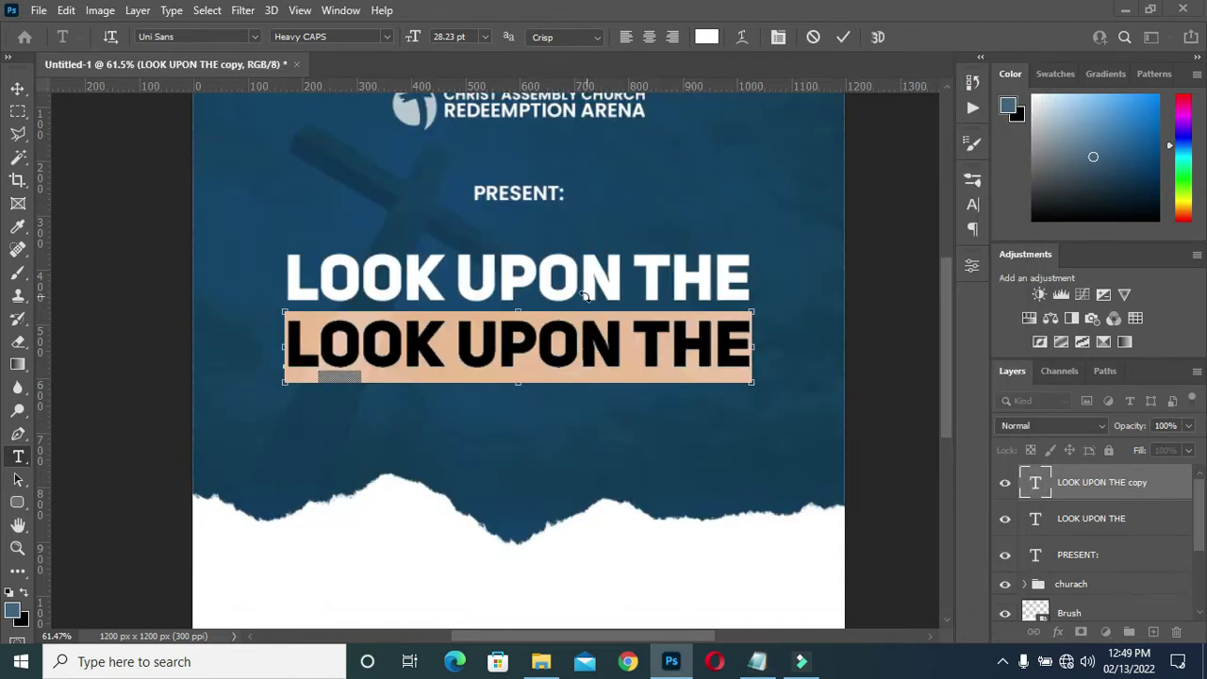
pyautogui.hotkey('ctrl', 'v')
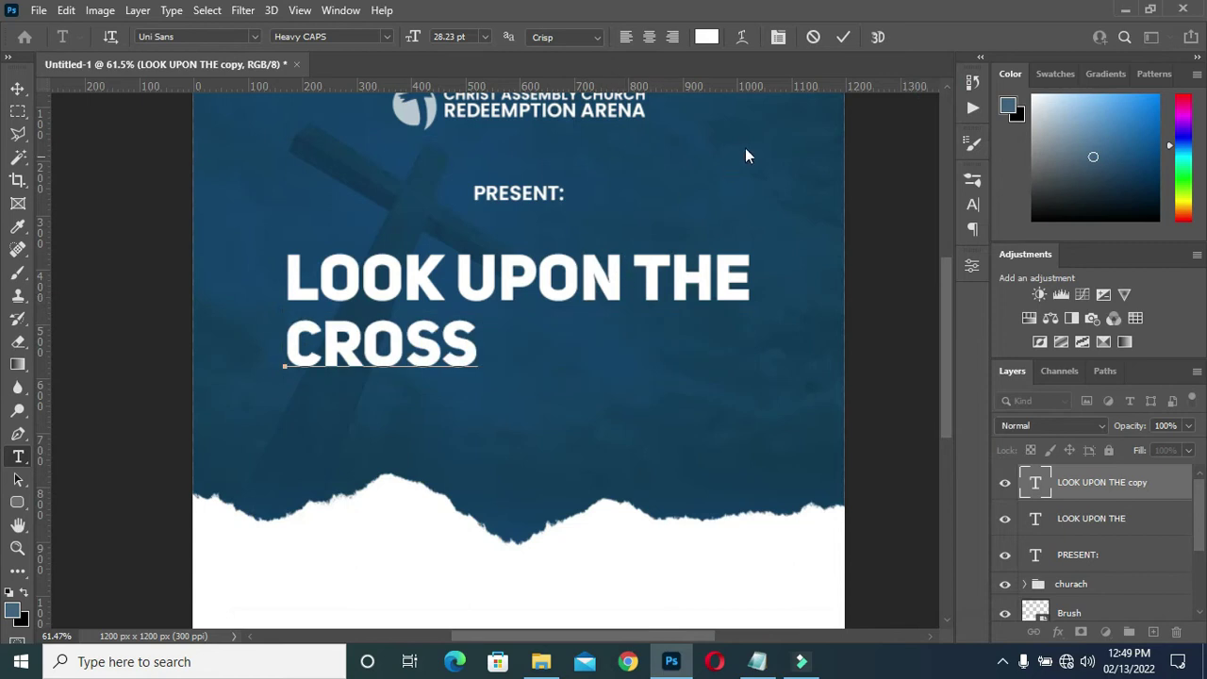
pyautogui.click(846, 38)
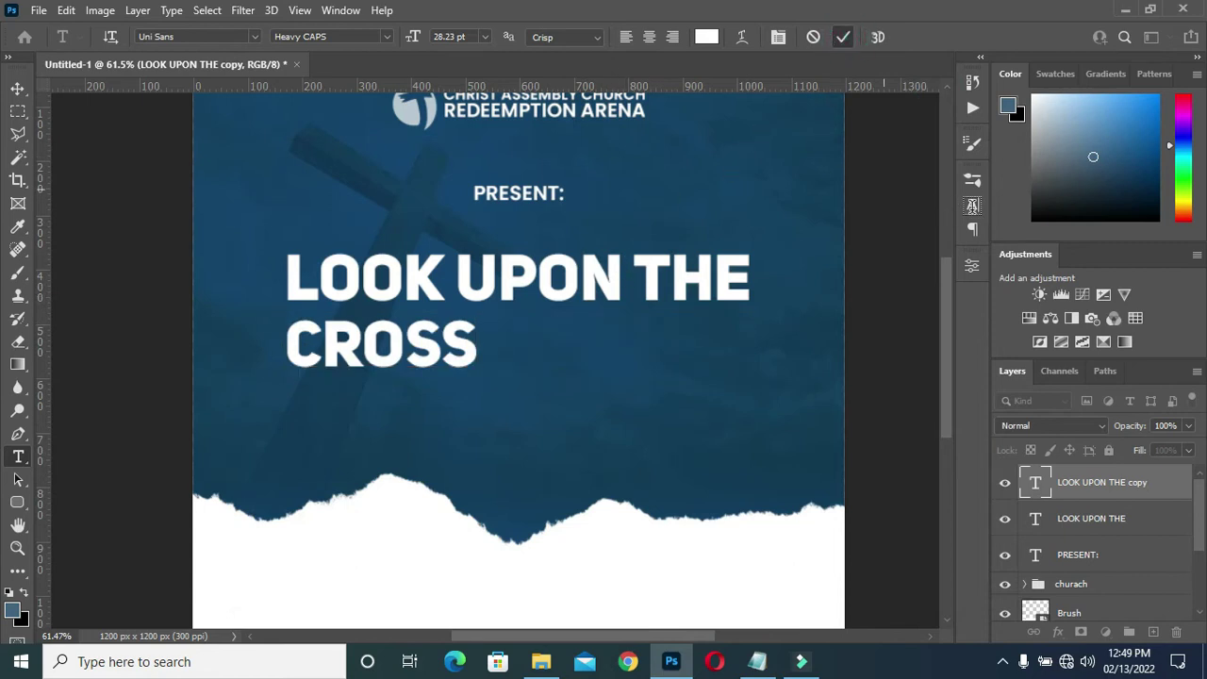
# Set the tracking of the CROSS text to -70.
pyautogui.click(972, 205)
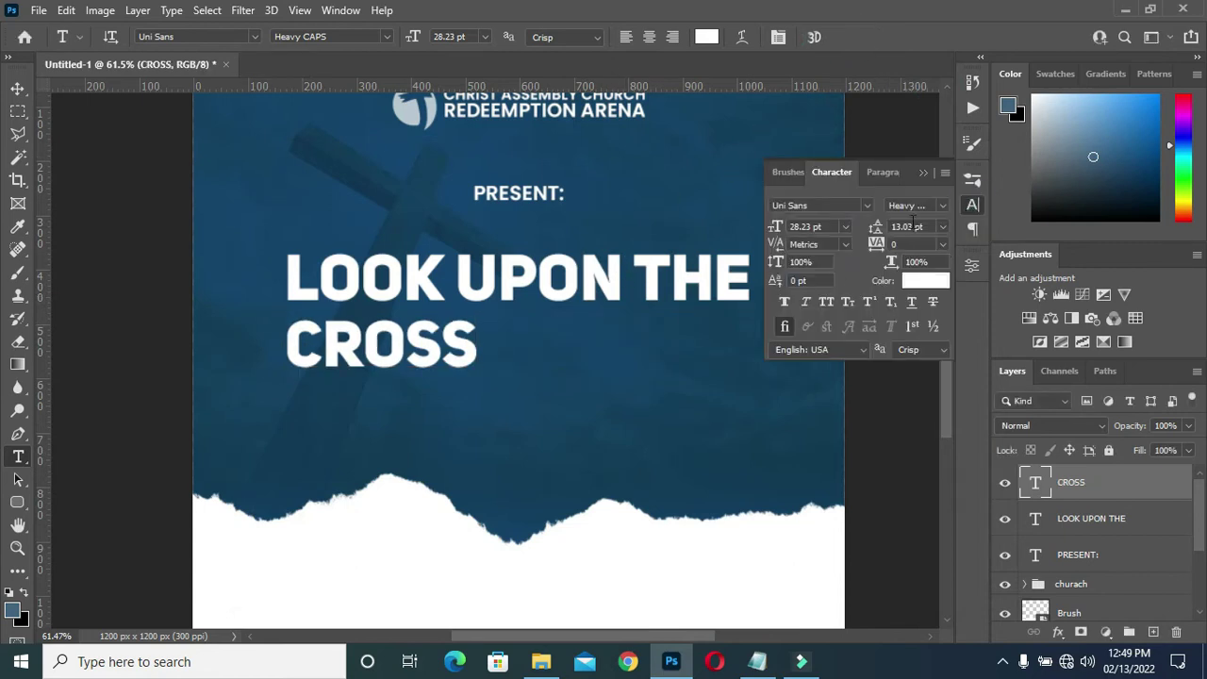
pyautogui.click(903, 244)
pyautogui.press('Return')
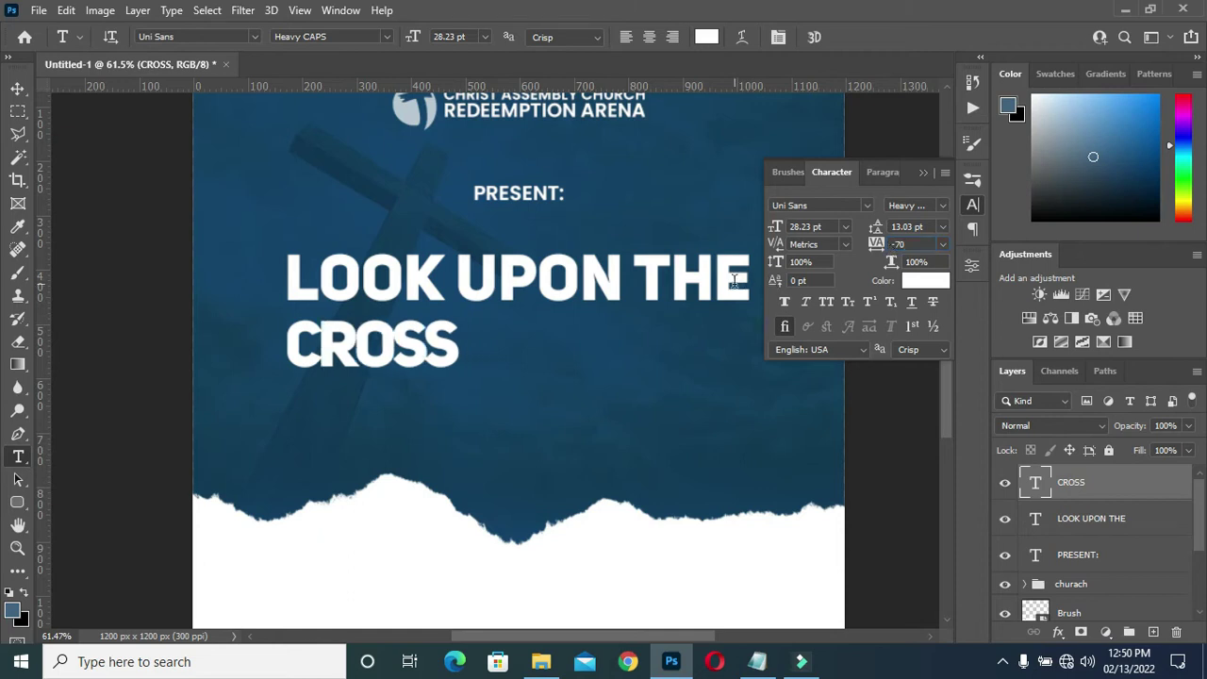
pyautogui.click(923, 173)
# Enlarge the CROSS text to about the width of LOOK UPON THE and position it just below that line.
pyautogui.press('v')
pyautogui.hotkey('ctrl', 't')
pyautogui.moveTo(461, 348); pyautogui.dragTo(755, 355)
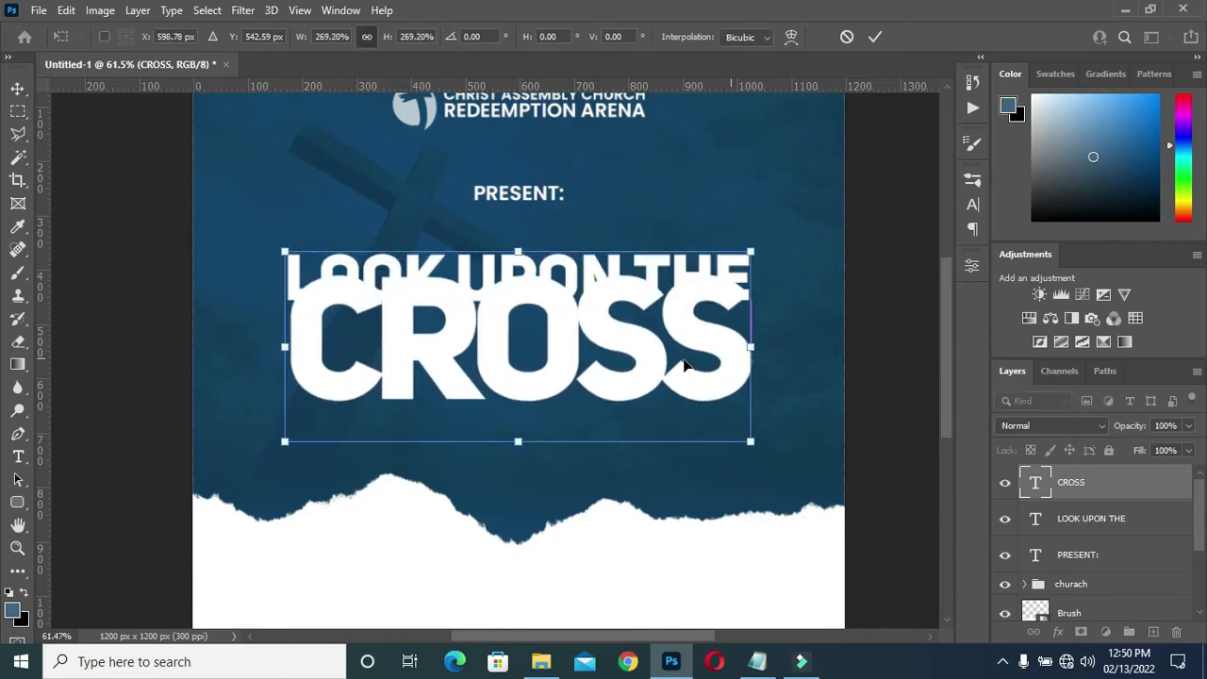
pyautogui.moveTo(534, 399); pyautogui.dragTo(528, 417)
pyautogui.click(874, 36)
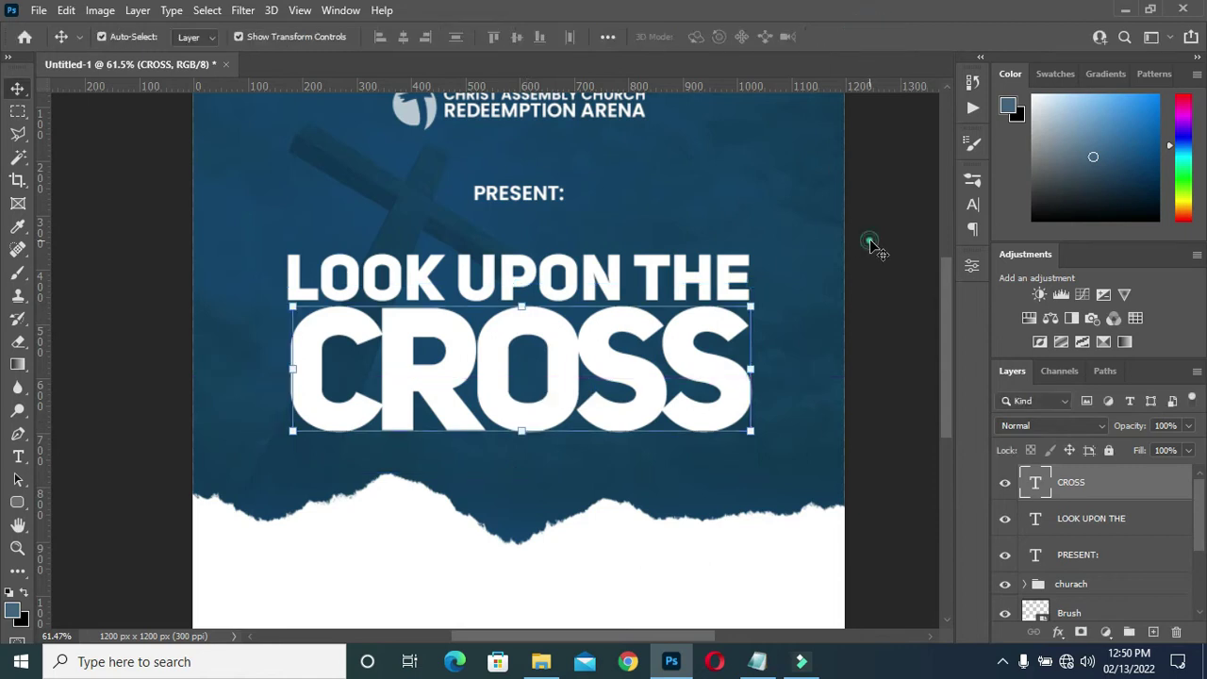
pyautogui.click(865, 242)
# Convert a duplicate of the CROSS text layer to a smart object and hide the original text layer.
pyautogui.scroll(-2, 545, 309)
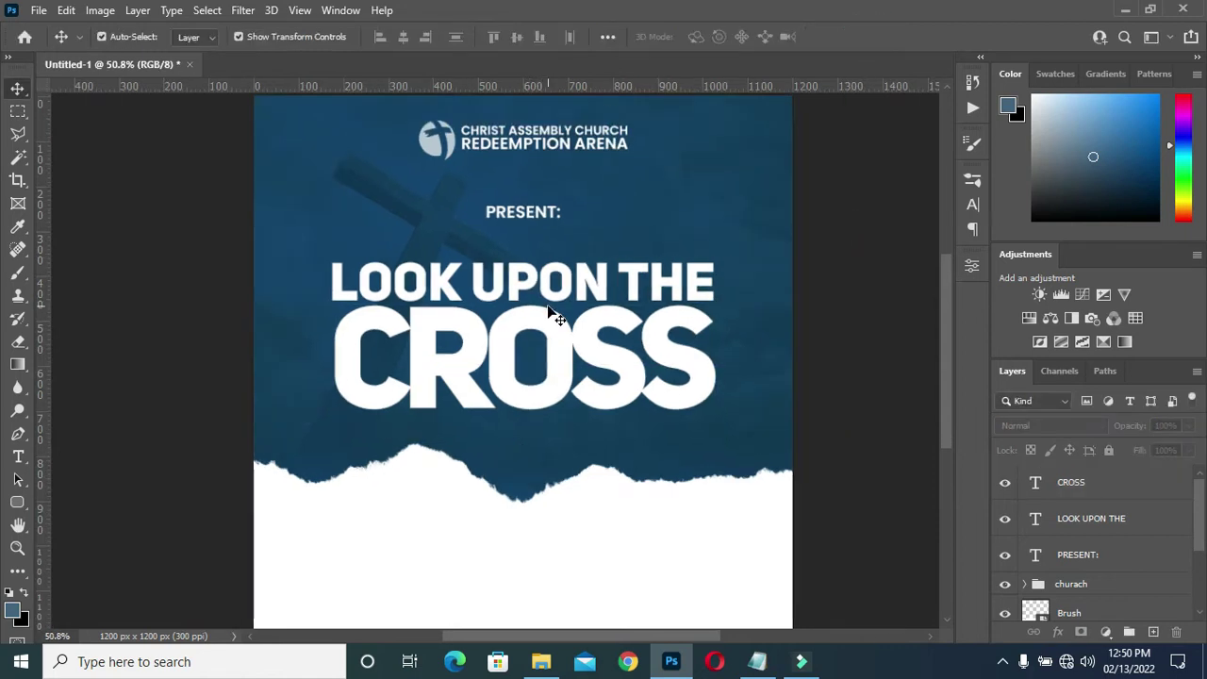
pyautogui.scroll(2, 551, 314)
pyautogui.scroll(-1, 585, 370)
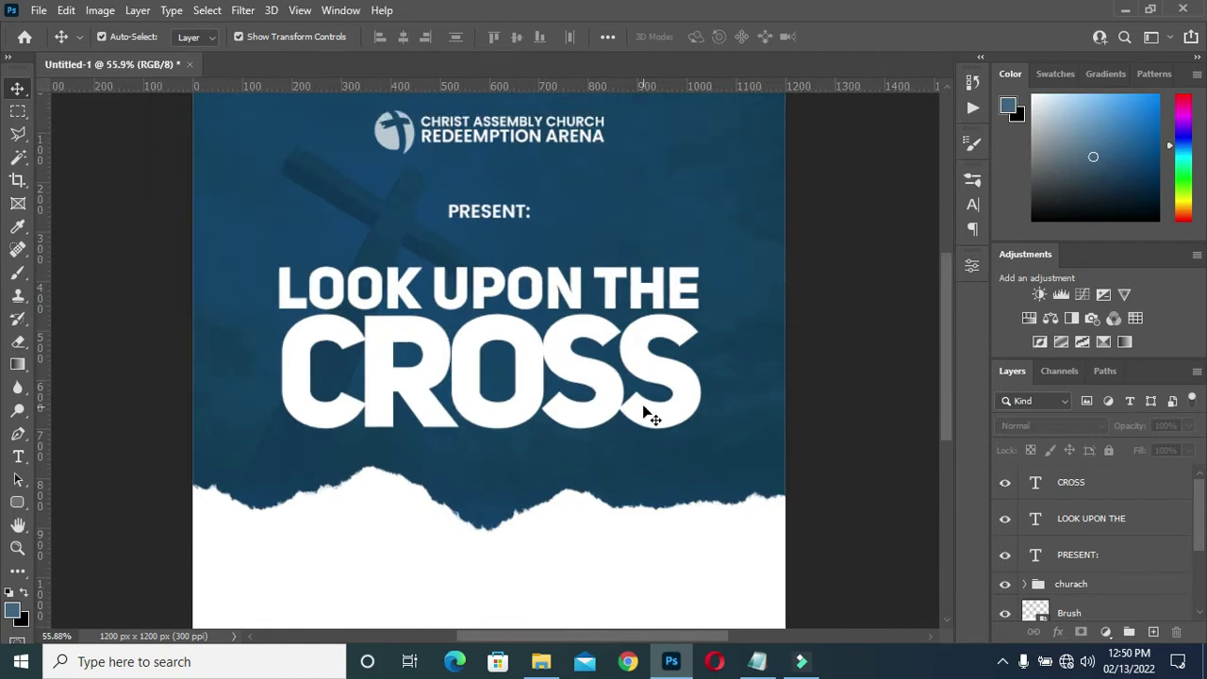
pyautogui.click(585, 387)
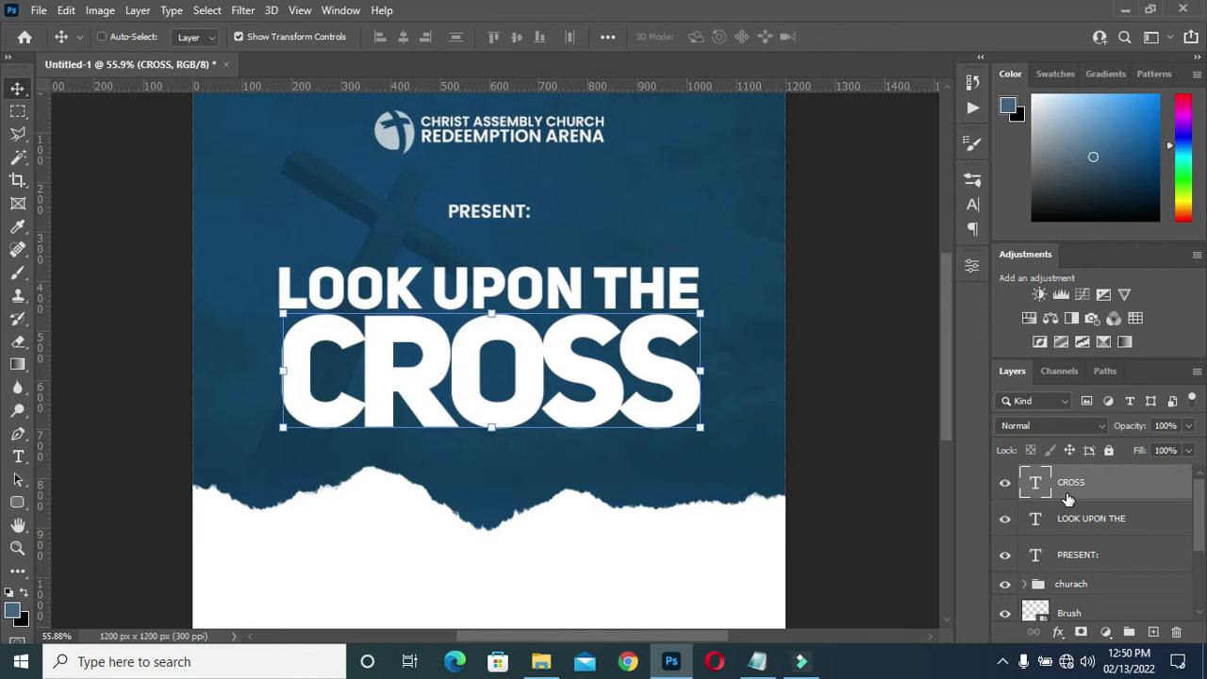
pyautogui.hotkey('ctrl', 'j')
pyautogui.click(1005, 520)
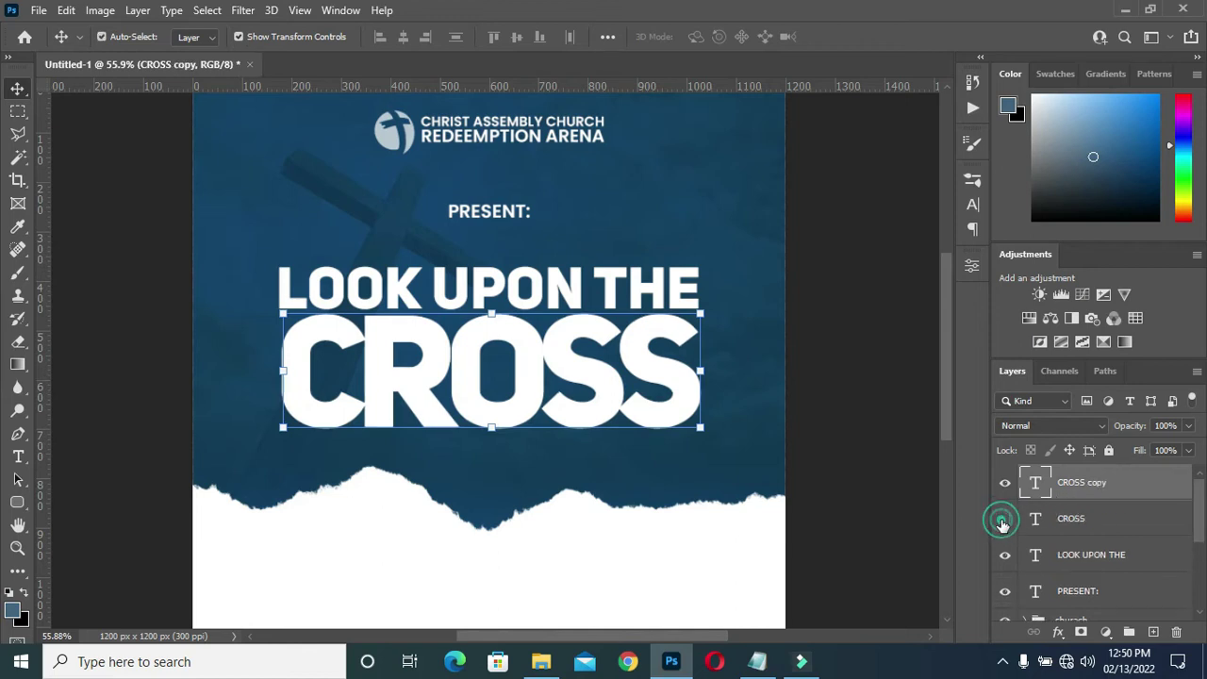
pyautogui.rightClick(1076, 486)
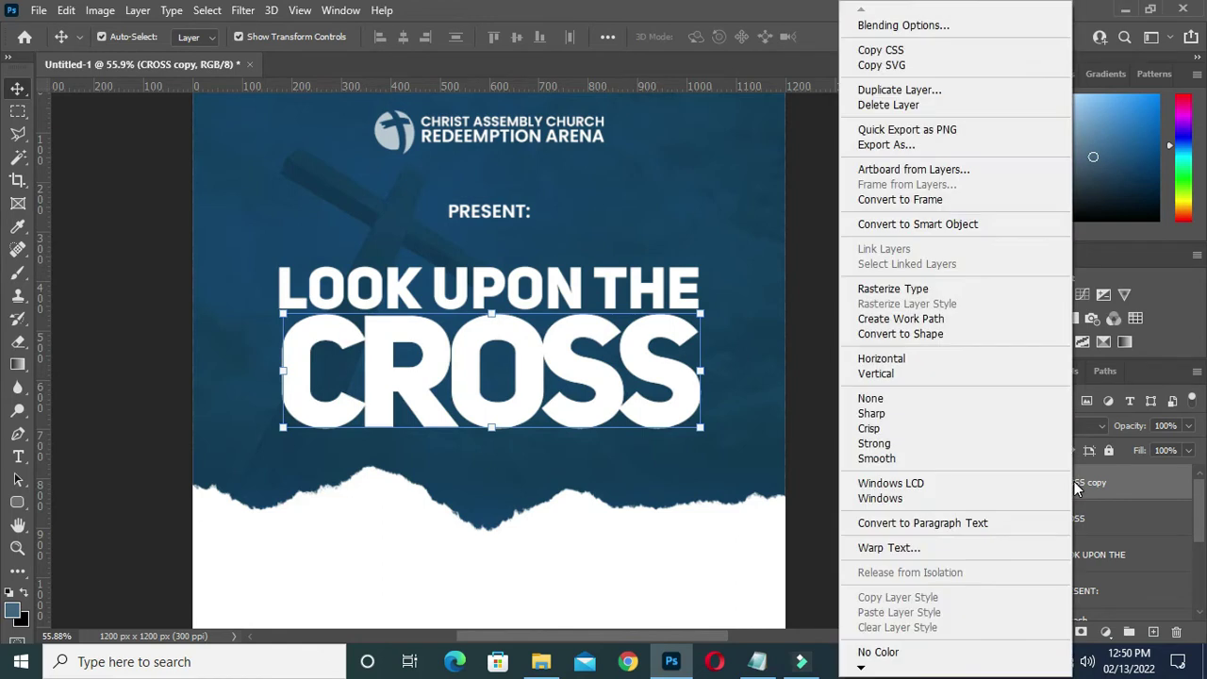
pyautogui.click(920, 227)
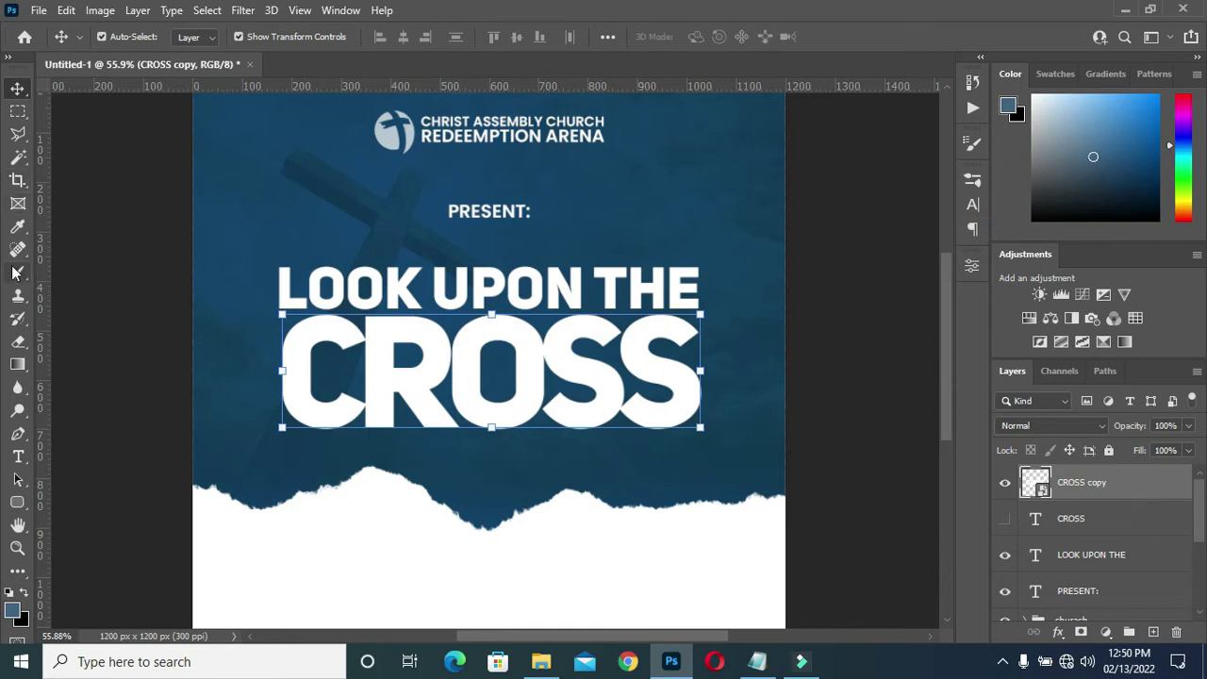
# Copy the lower part of the CROSS smart object to a new layer, using a Polygonal Lasso selection with an upward-slanting top edge.
pyautogui.click(16, 137)
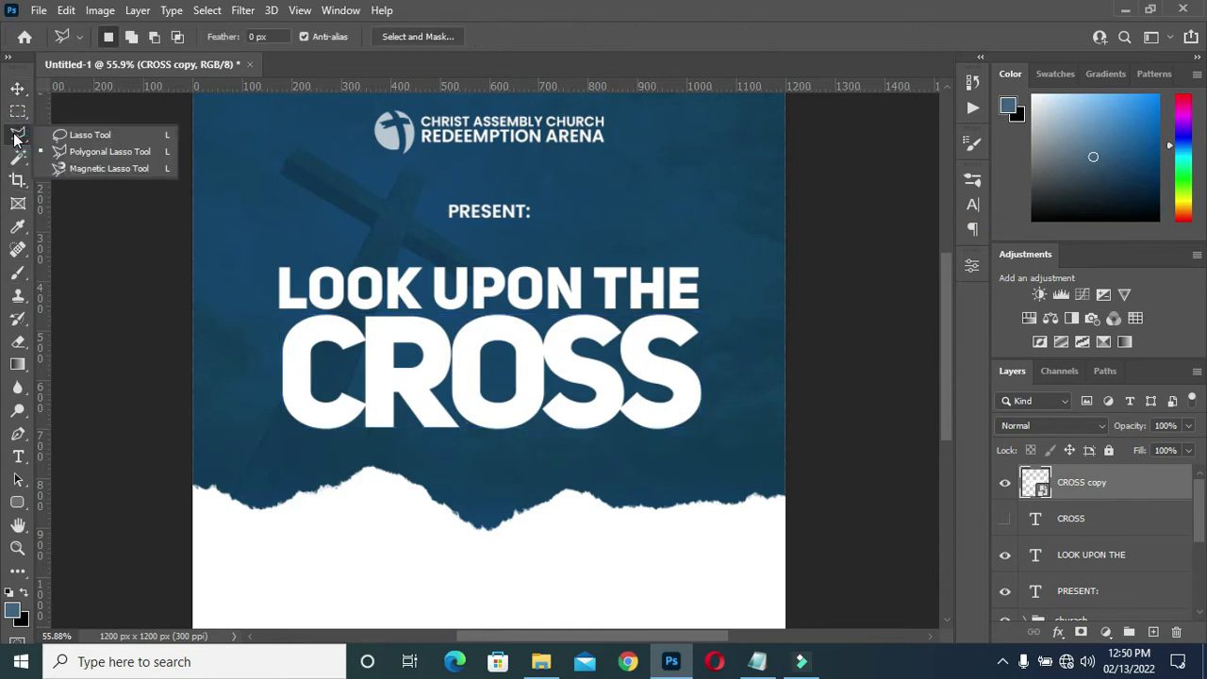
pyautogui.click(92, 154)
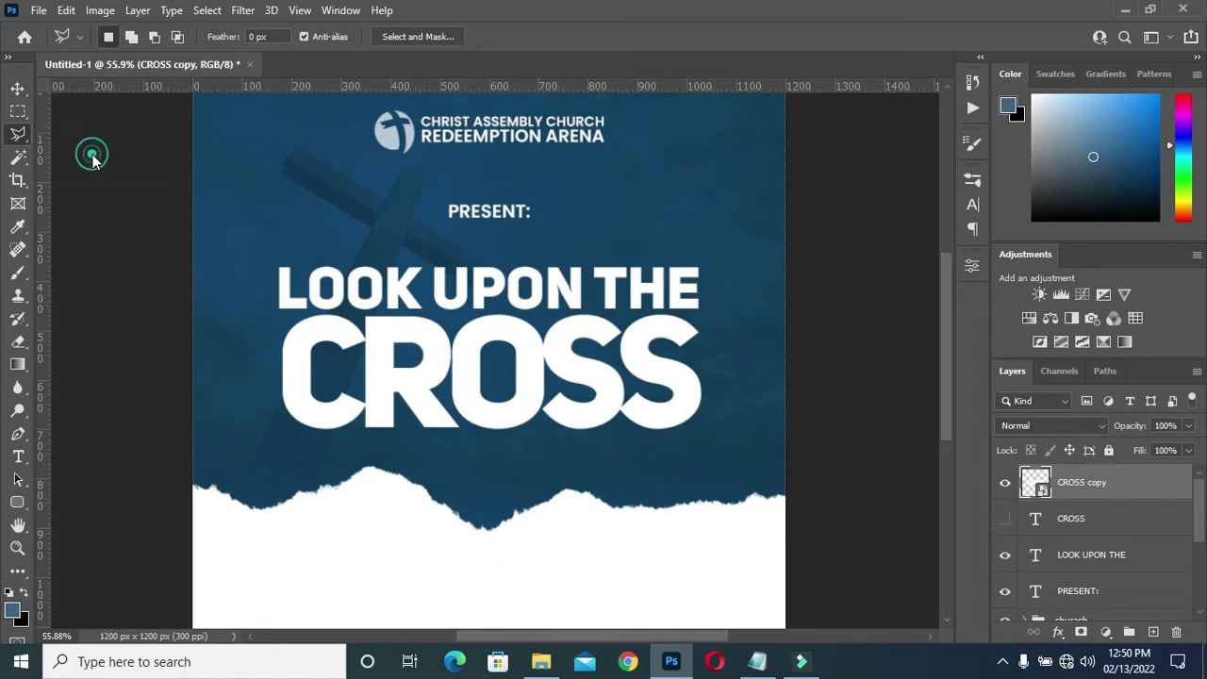
pyautogui.click(266, 409)
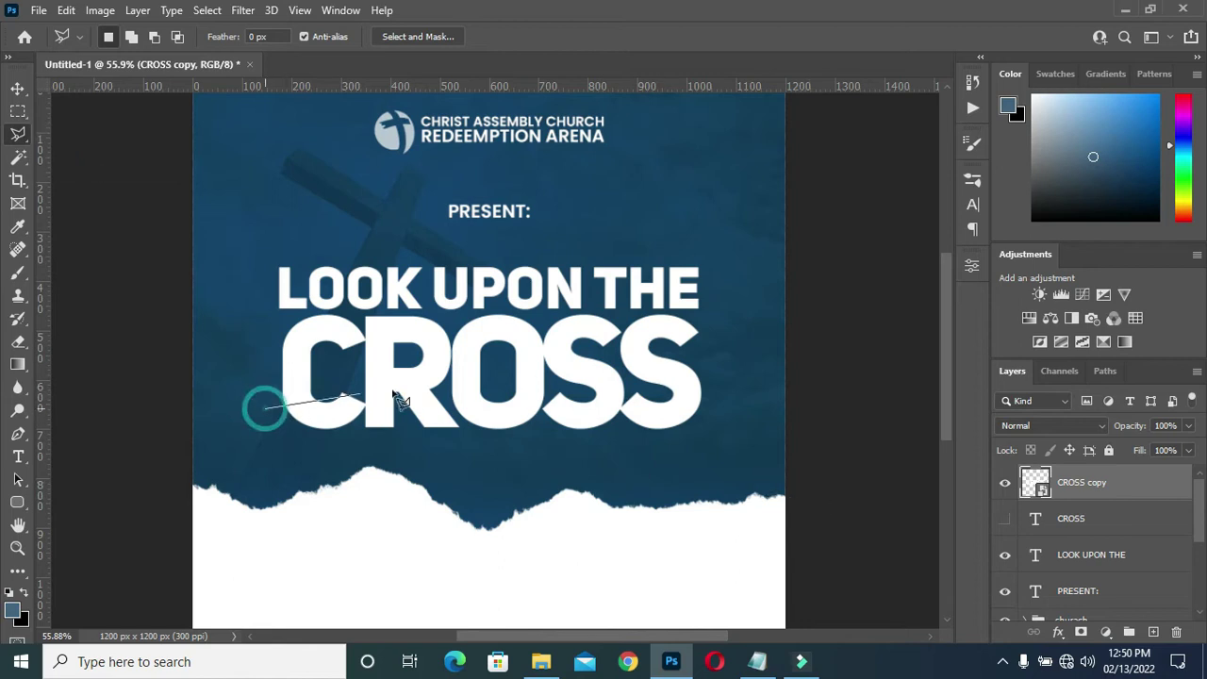
pyautogui.click(695, 350)
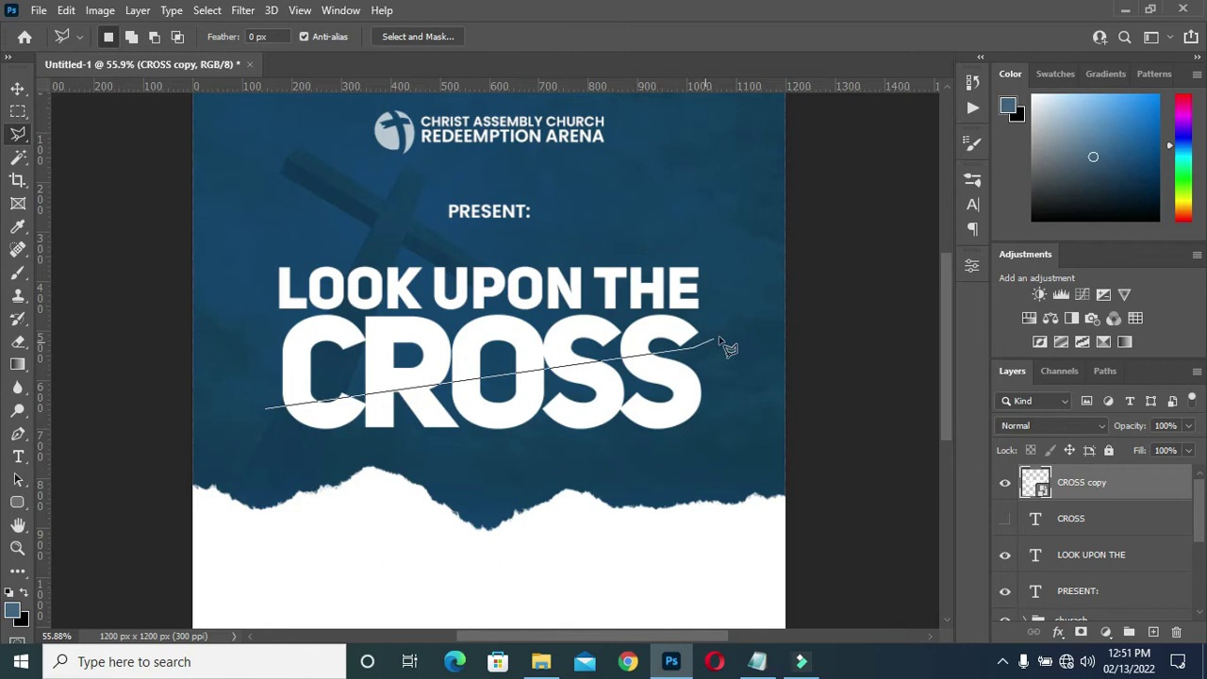
pyautogui.click(734, 407)
pyautogui.click(719, 453)
pyautogui.click(363, 468)
pyautogui.click(265, 410)
pyautogui.rightClick(497, 421)
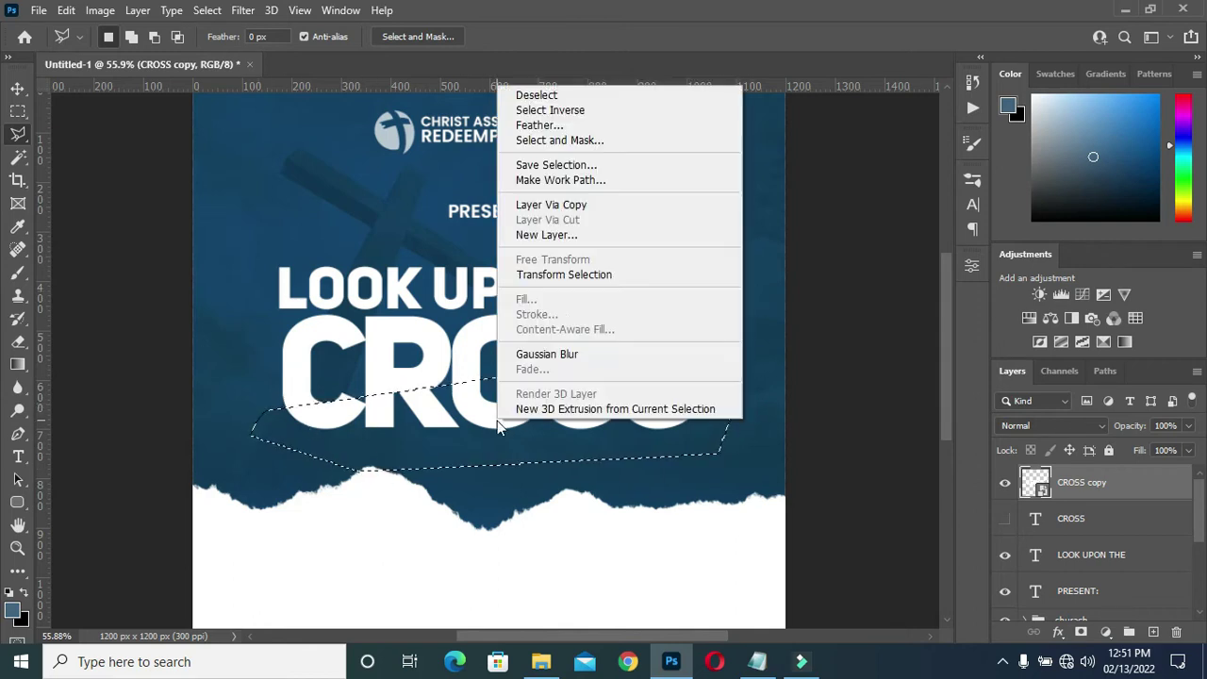
pyautogui.click(552, 201)
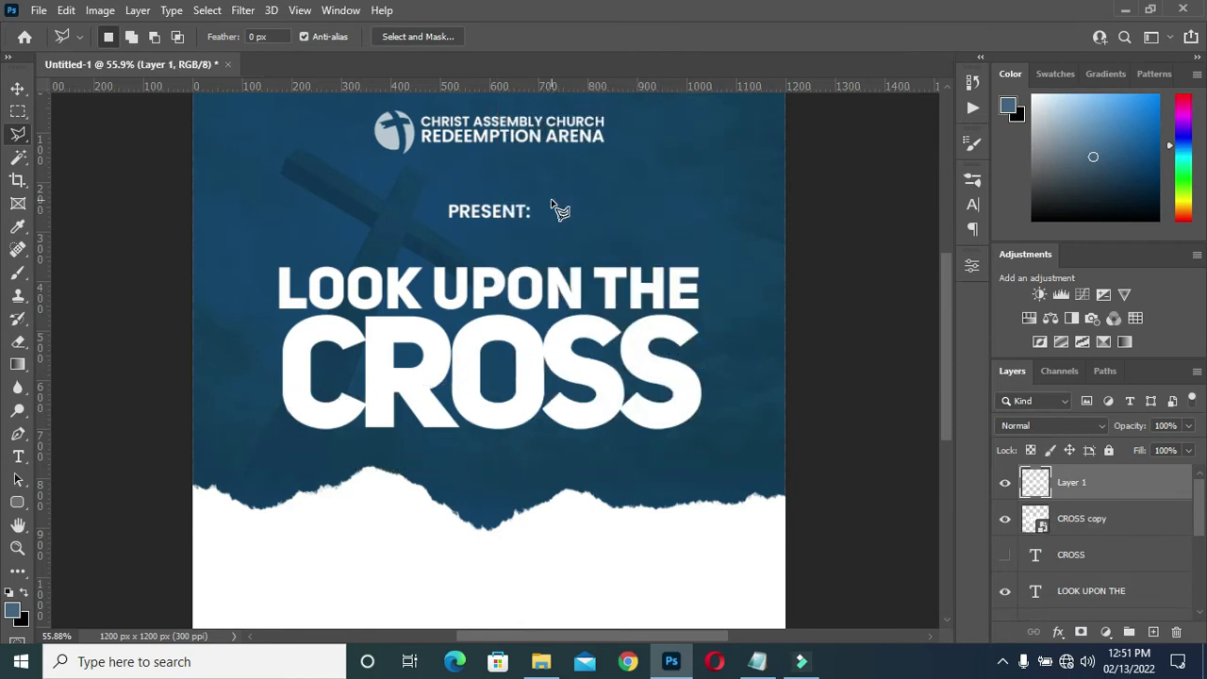
# Toggle the visibility of the lower CROSS piece and the full CROSS copy to examine each layer separately.
pyautogui.scroll(1, 560, 330)
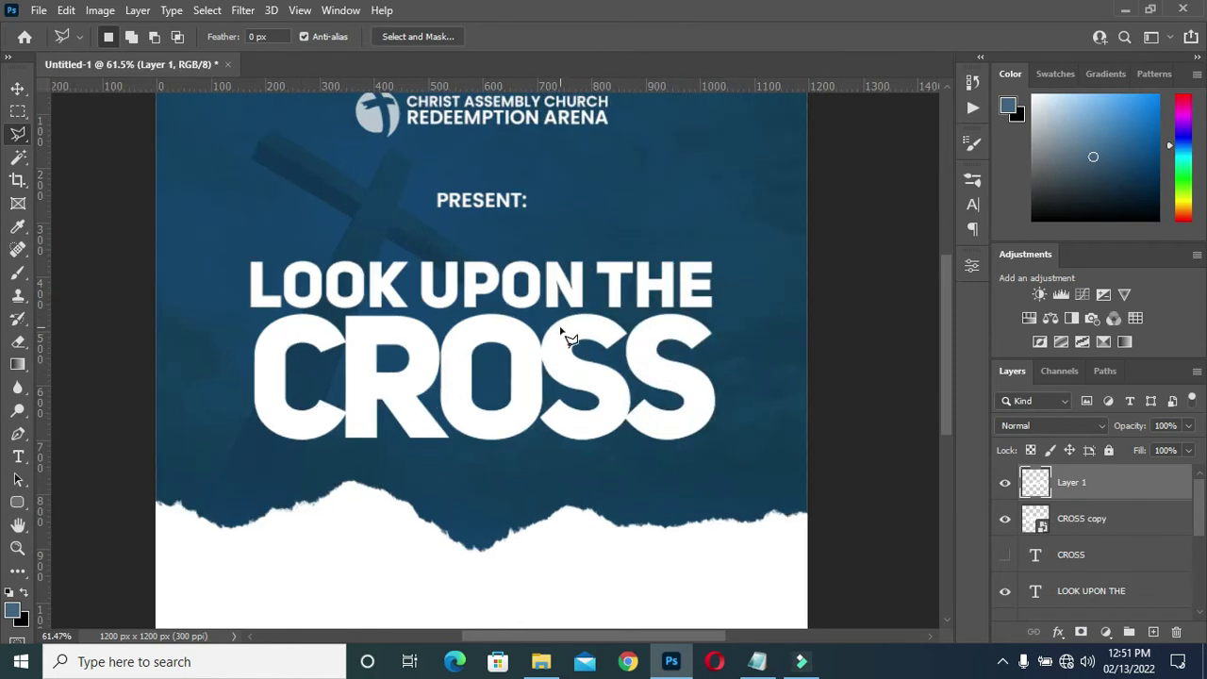
pyautogui.click(1007, 522)
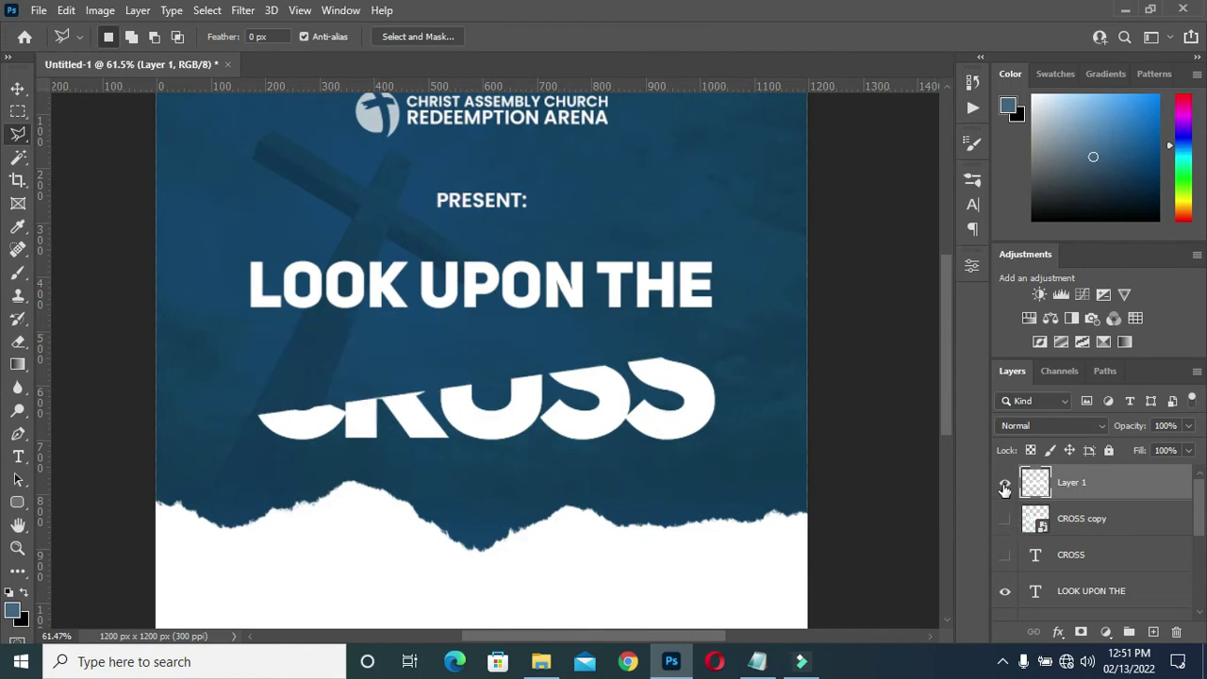
pyautogui.click(1006, 486)
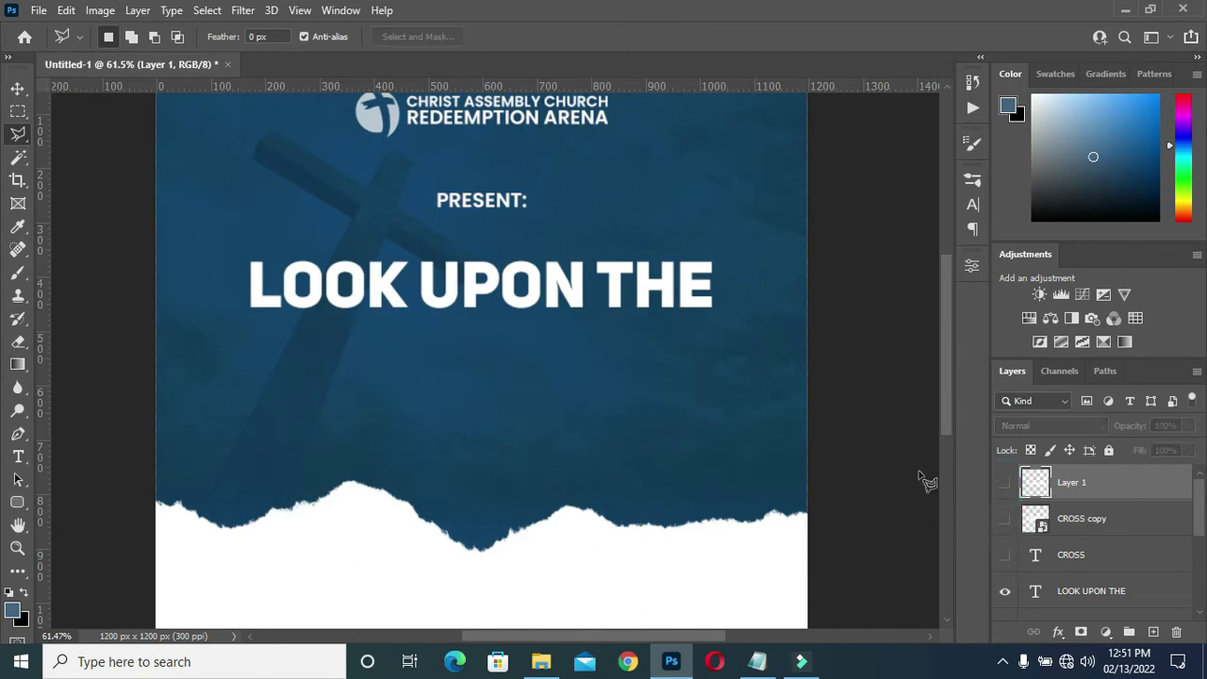
pyautogui.click(1006, 519)
pyautogui.click(1005, 483)
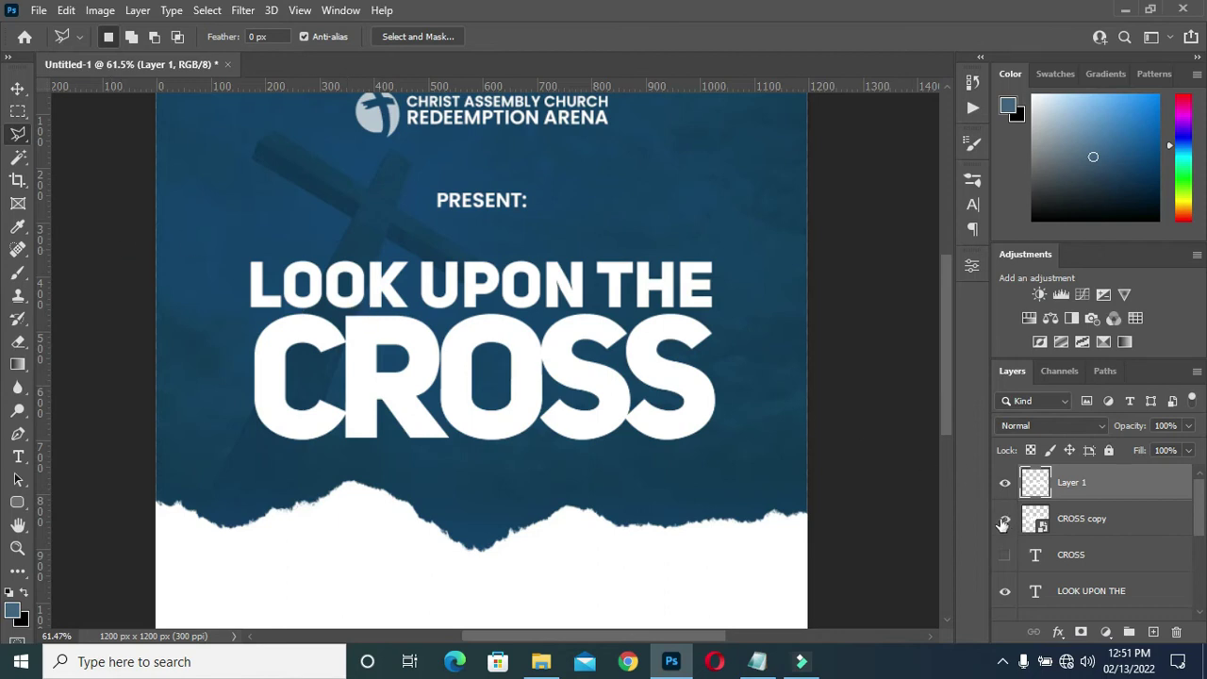
# Select the layer with the lower CROSS piece and highlight the colour code 3e5f7d in the look notes in Notepad.
pyautogui.click(19, 88)
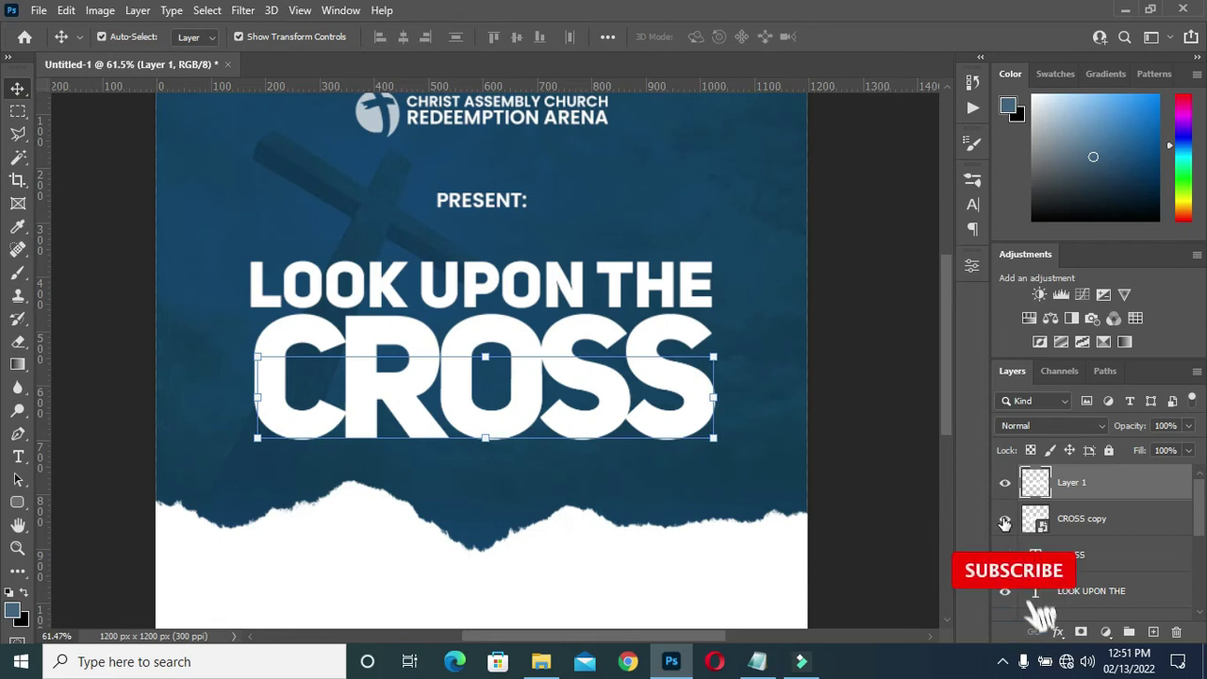
pyautogui.click(1071, 521)
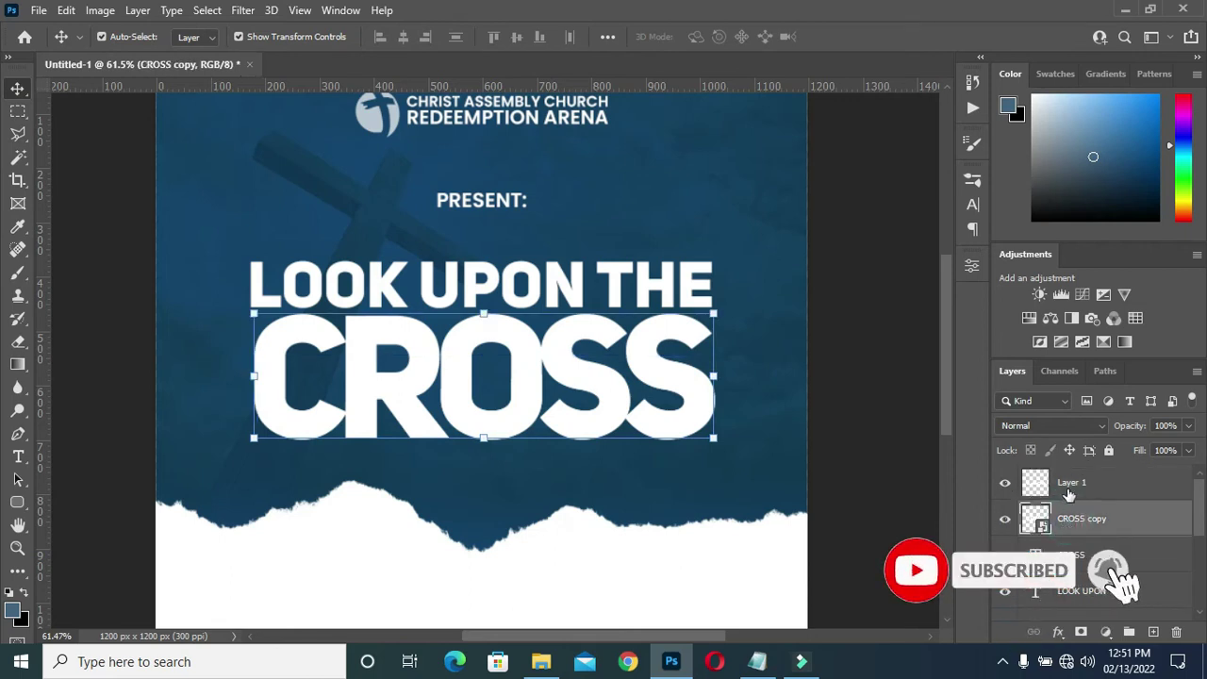
pyautogui.click(1070, 485)
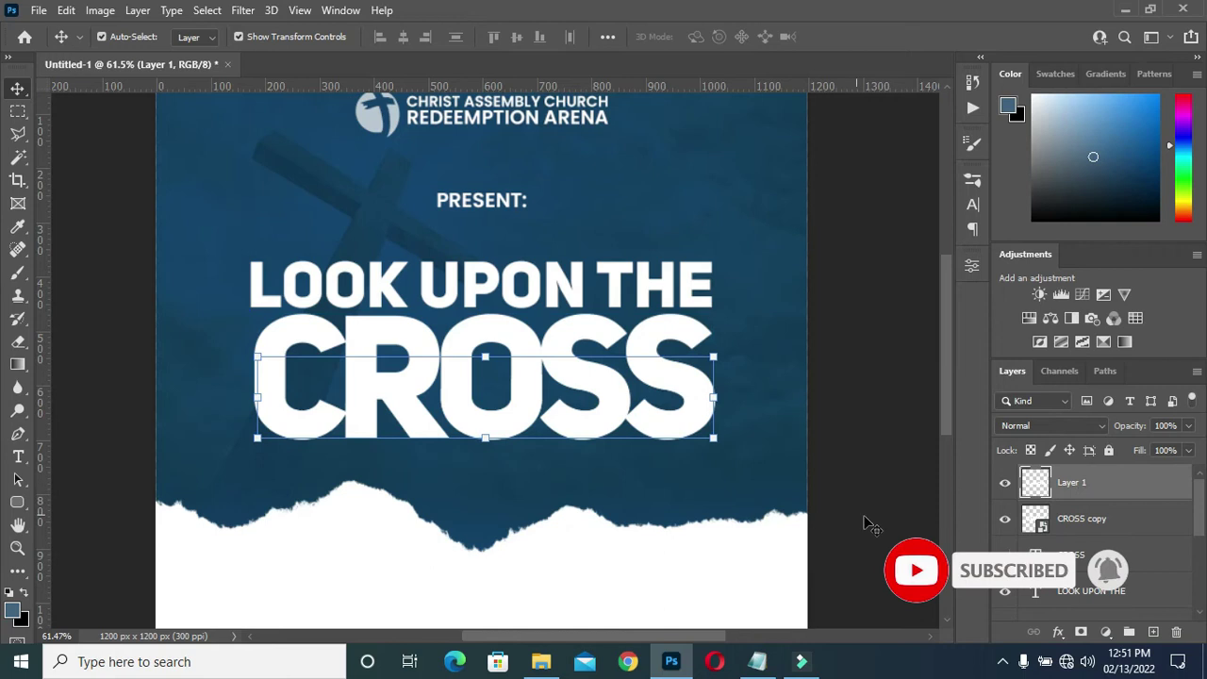
pyautogui.click(757, 662)
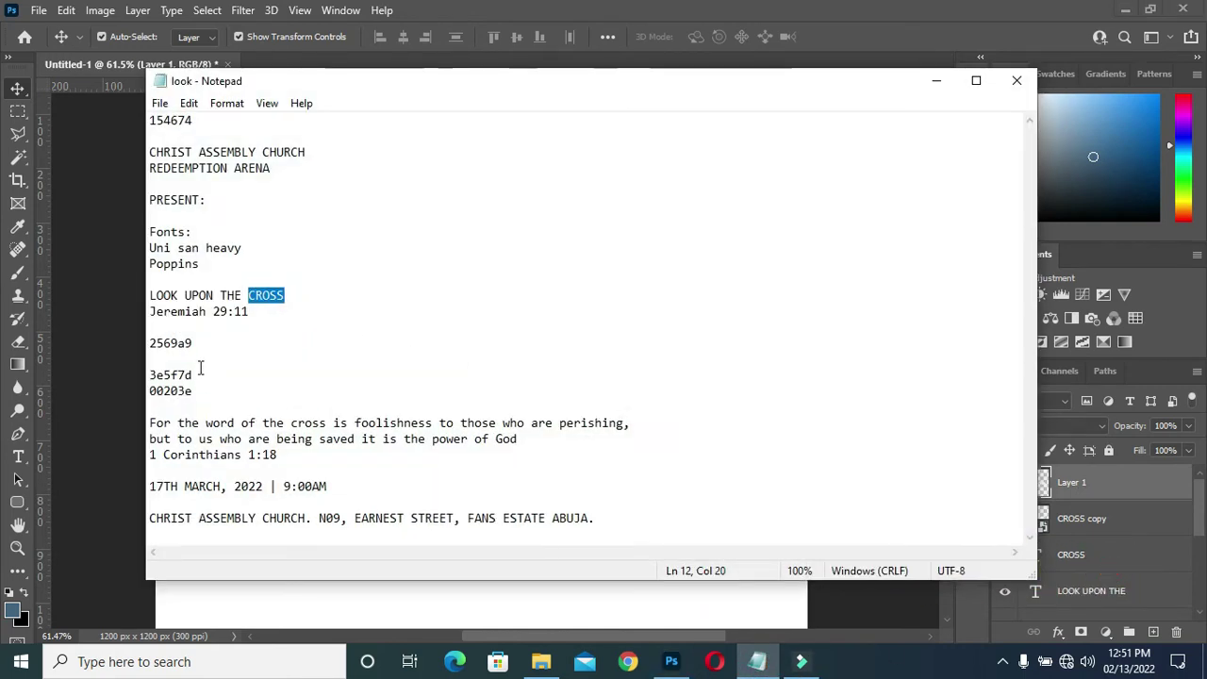
pyautogui.moveTo(193, 375); pyautogui.dragTo(148, 375)
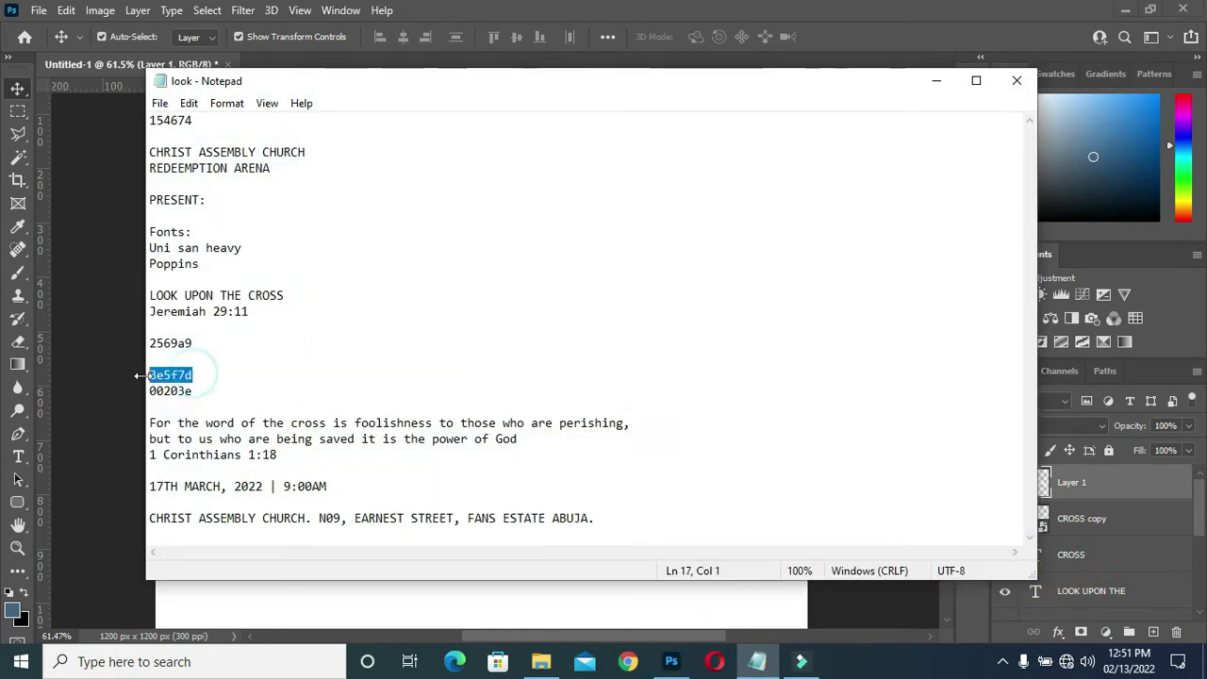
pyautogui.click(936, 80)
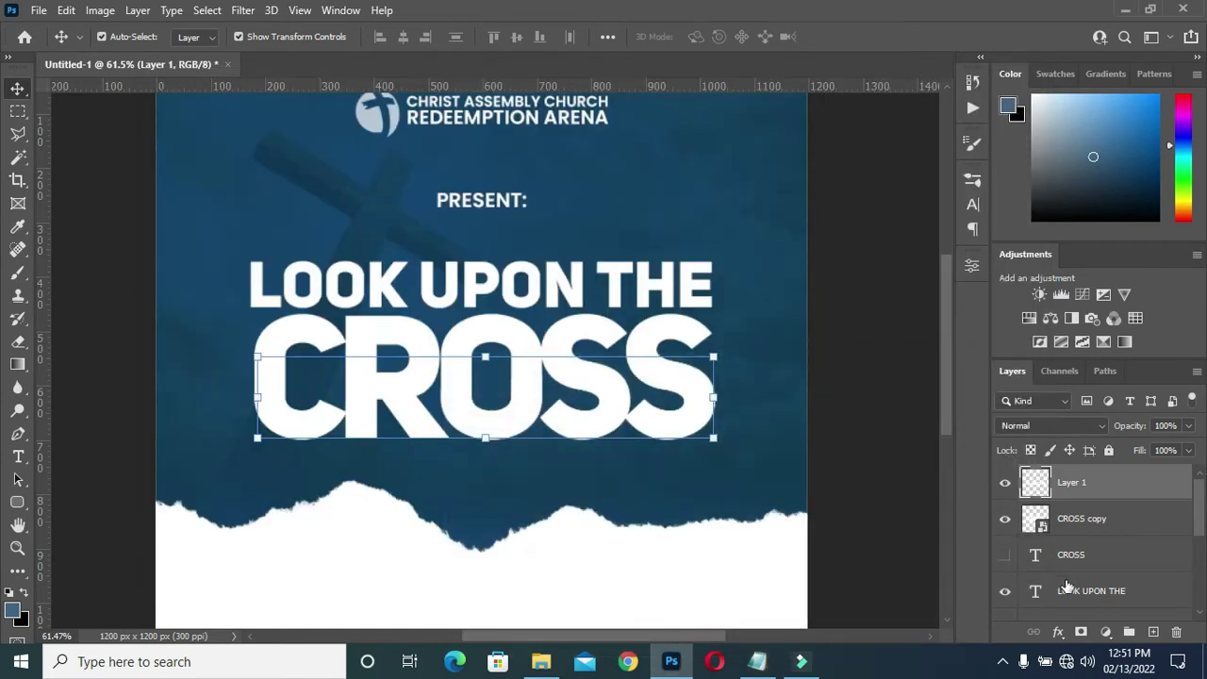
# Add a Color Overlay effect in Normal mode at 100% opacity to the lower CROSS piece.
pyautogui.doubleClick(1035, 484)
pyautogui.moveTo(749, 164); pyautogui.dragTo(878, 122)
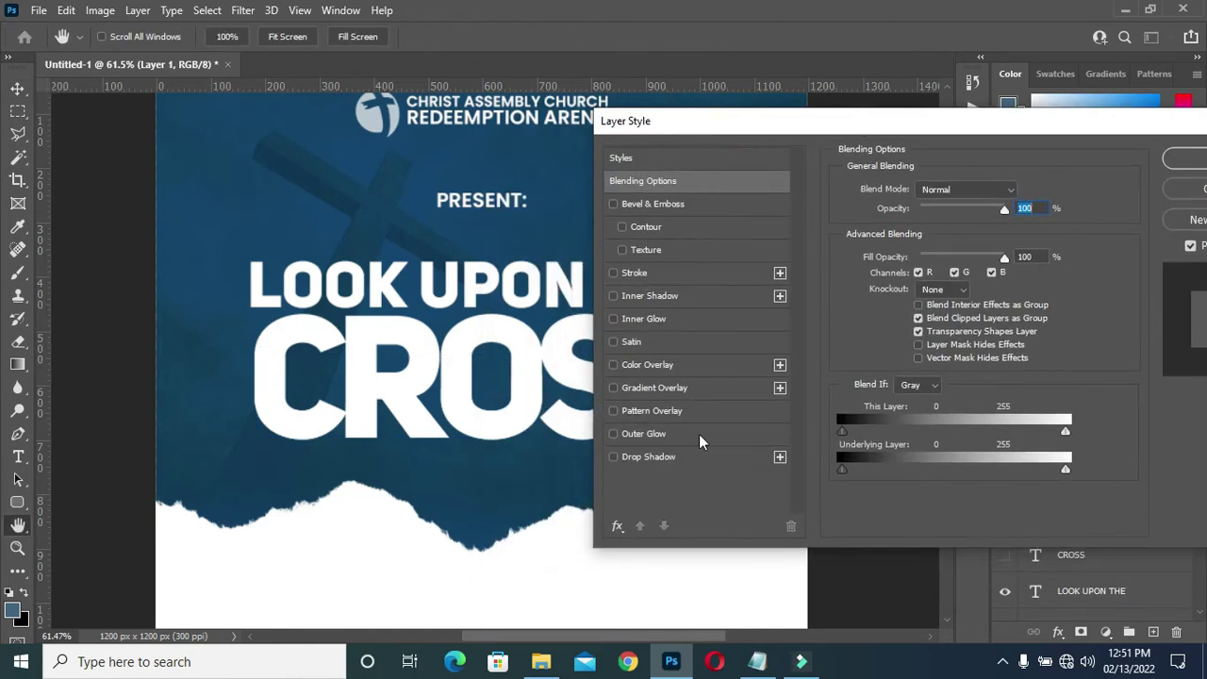
pyautogui.click(661, 367)
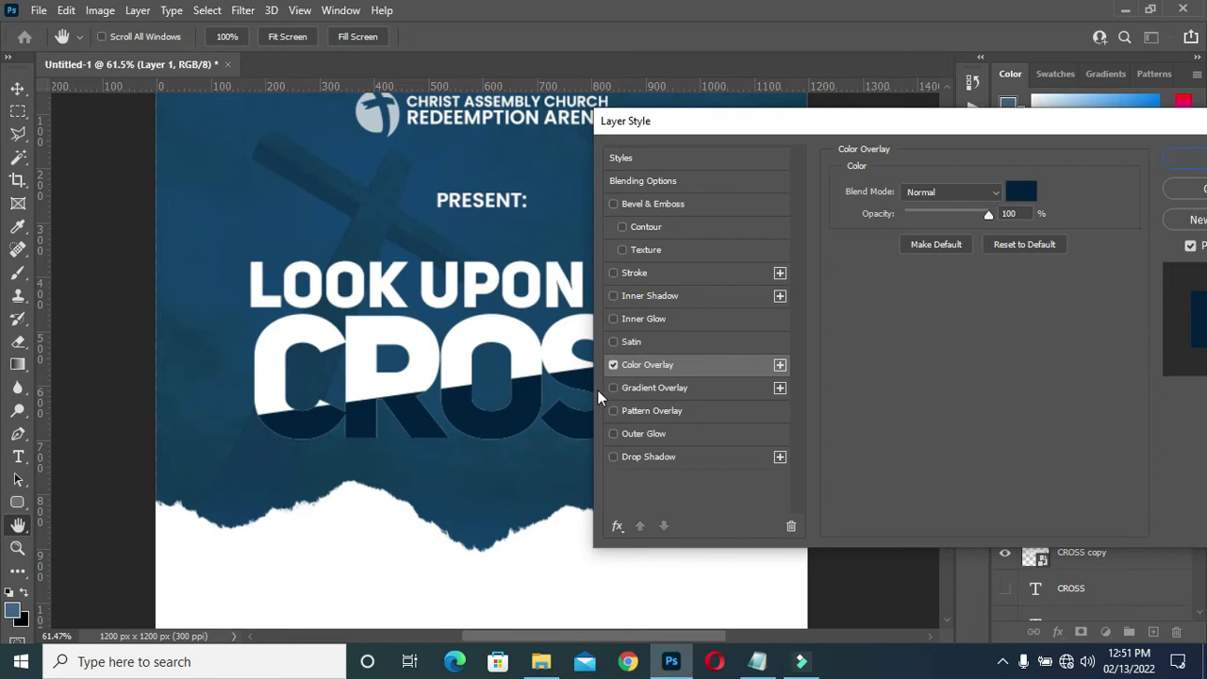
pyautogui.moveTo(780, 122); pyautogui.dragTo(717, 140)
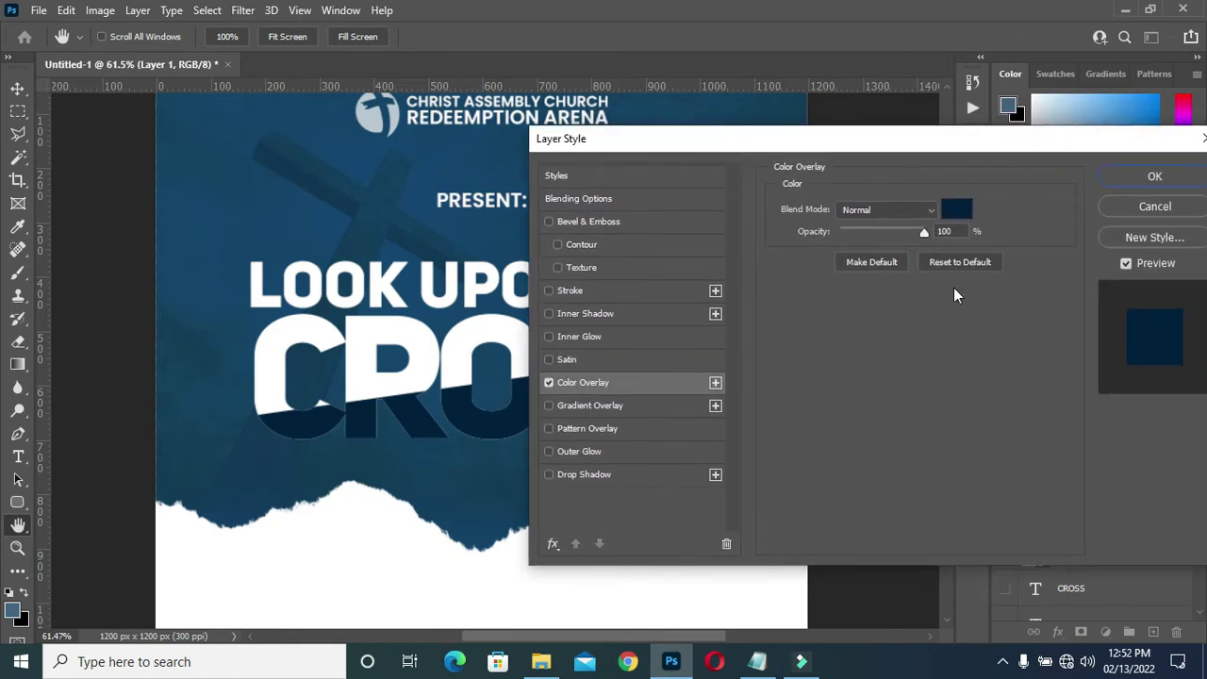
pyautogui.moveTo(947, 143); pyautogui.dragTo(949, 143)
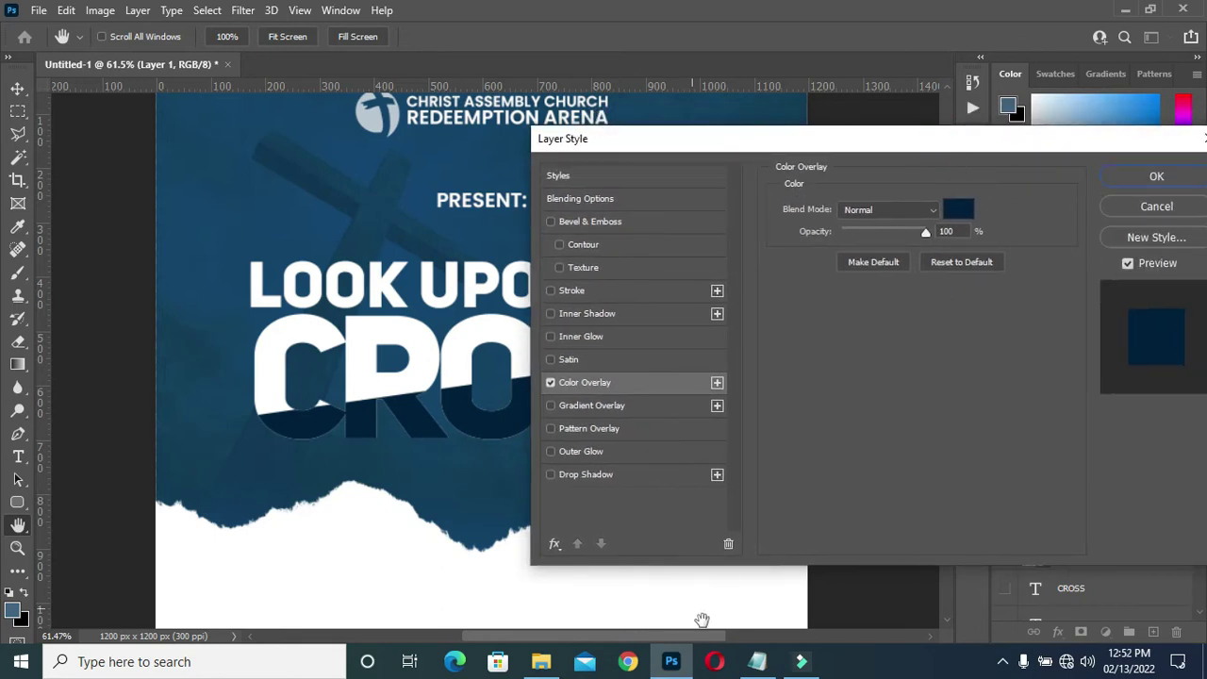
# Copy the colour code 00203e from the look notes in Notepad and set it as the overlay colour.
pyautogui.click(758, 661)
pyautogui.click(200, 400)
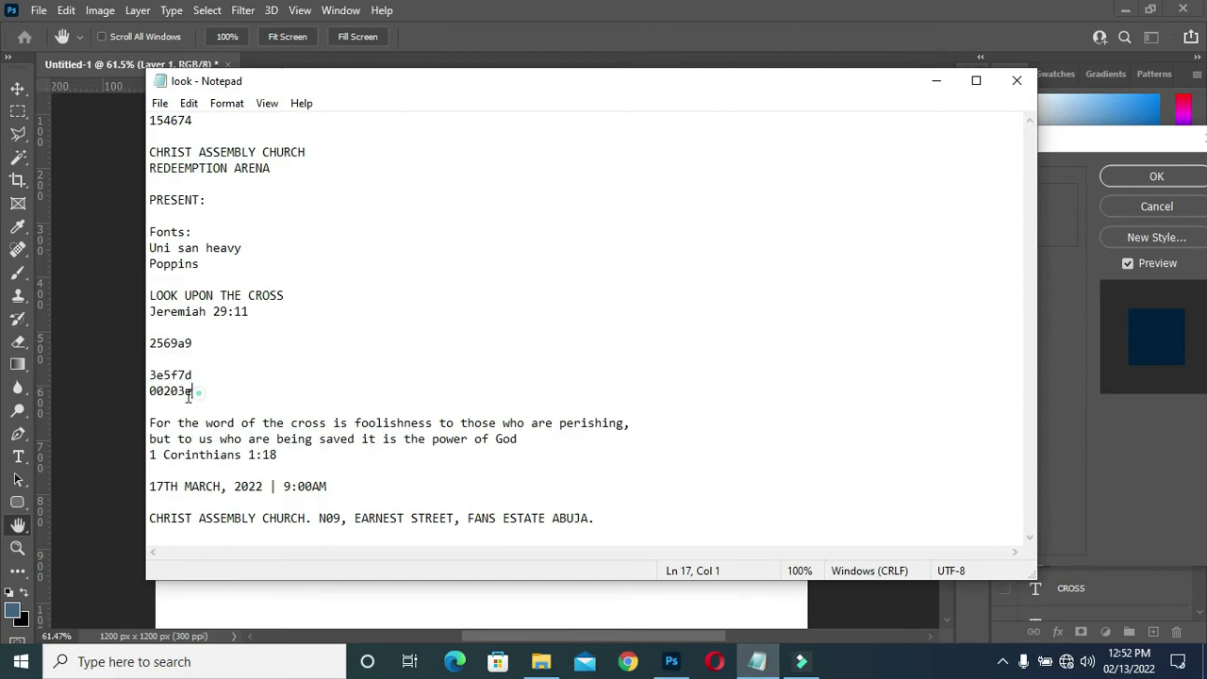
pyautogui.moveTo(194, 389); pyautogui.dragTo(141, 388)
pyautogui.hotkey('ctrl', 'c')
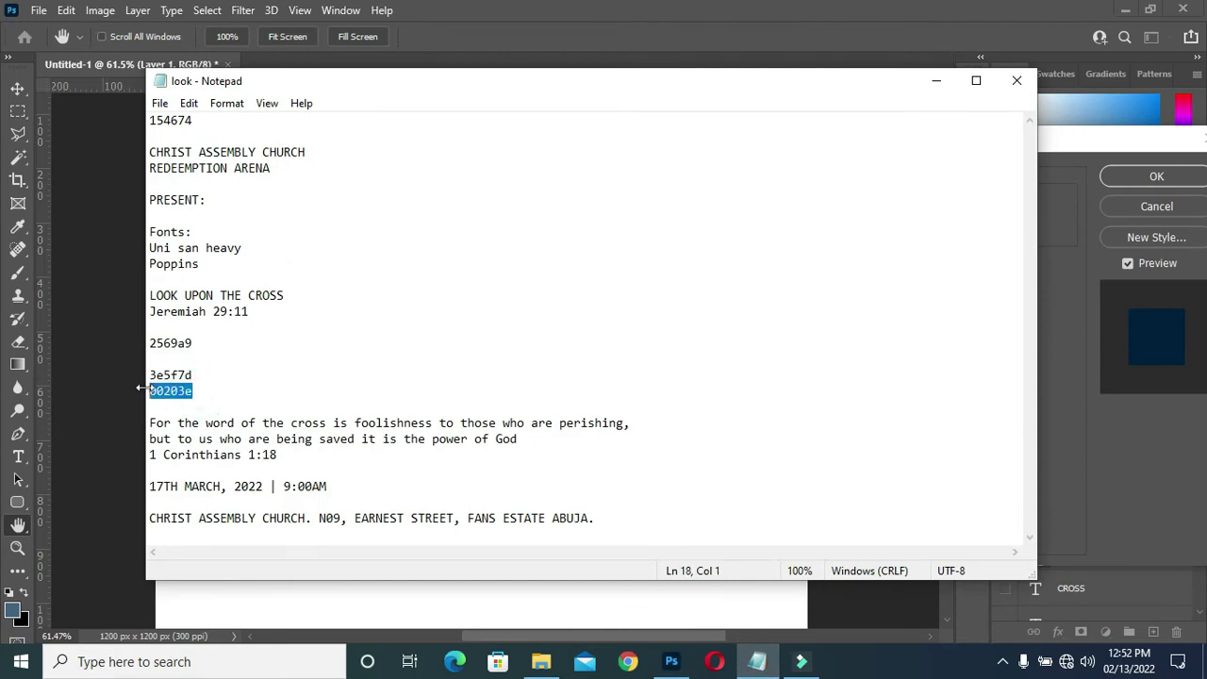
pyautogui.click(936, 80)
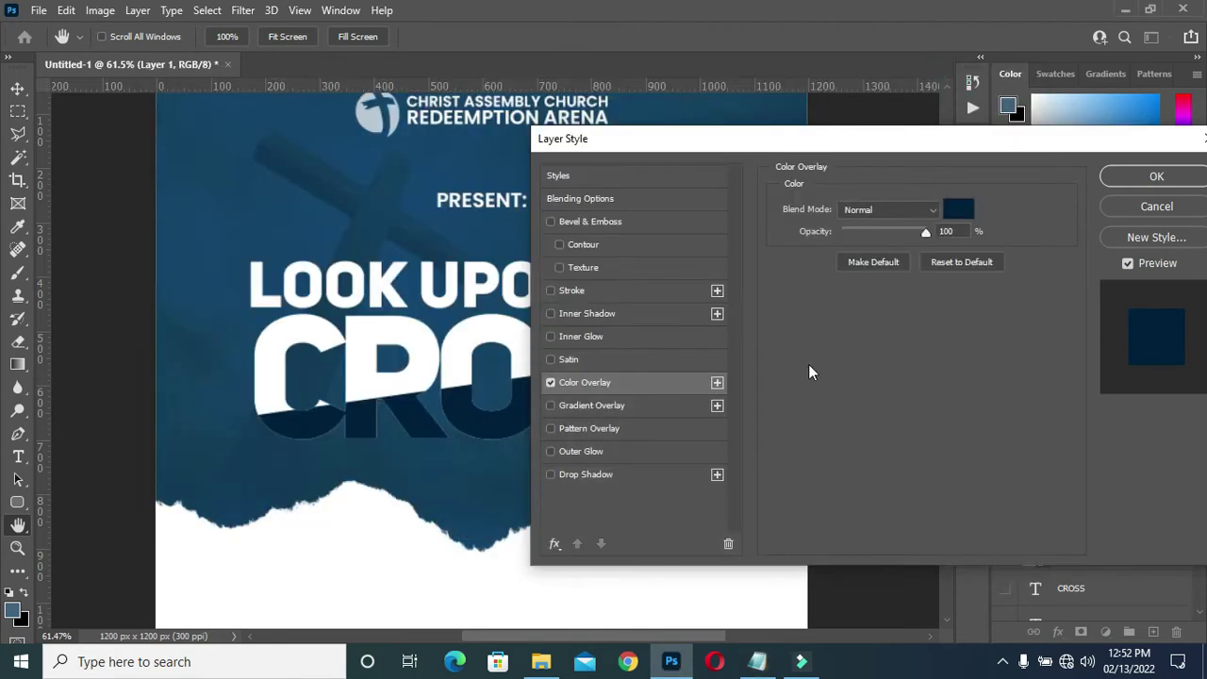
pyautogui.click(955, 215)
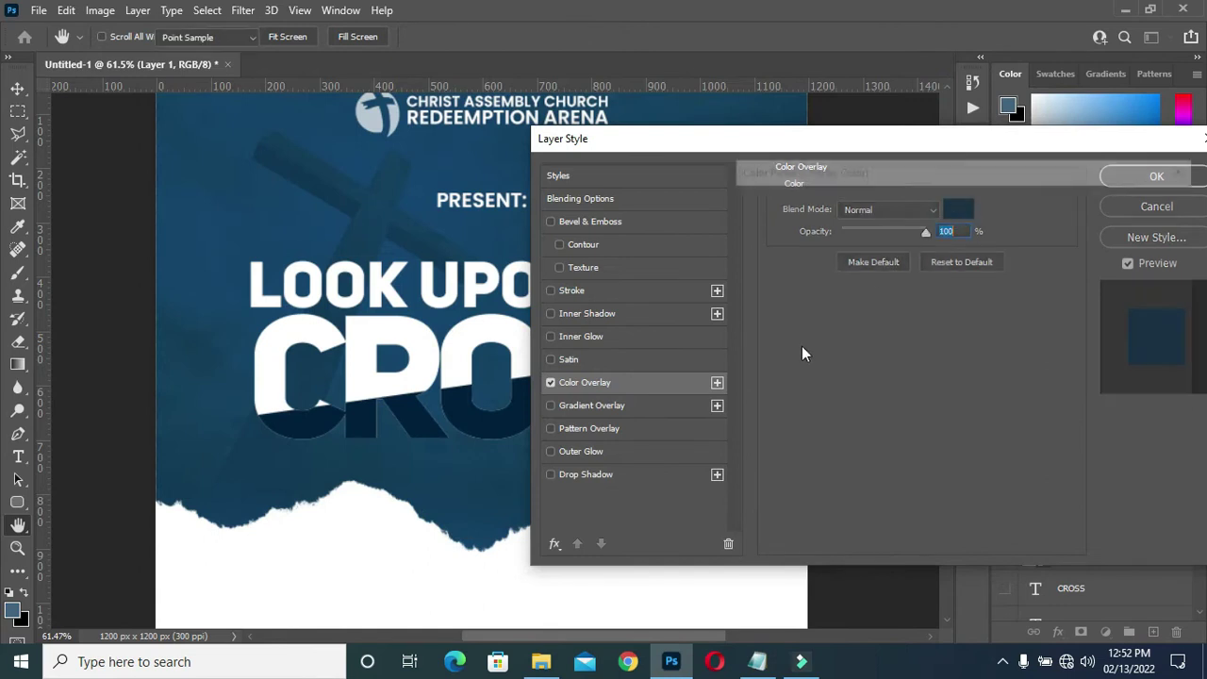
pyautogui.hotkey('ctrl', 'v')
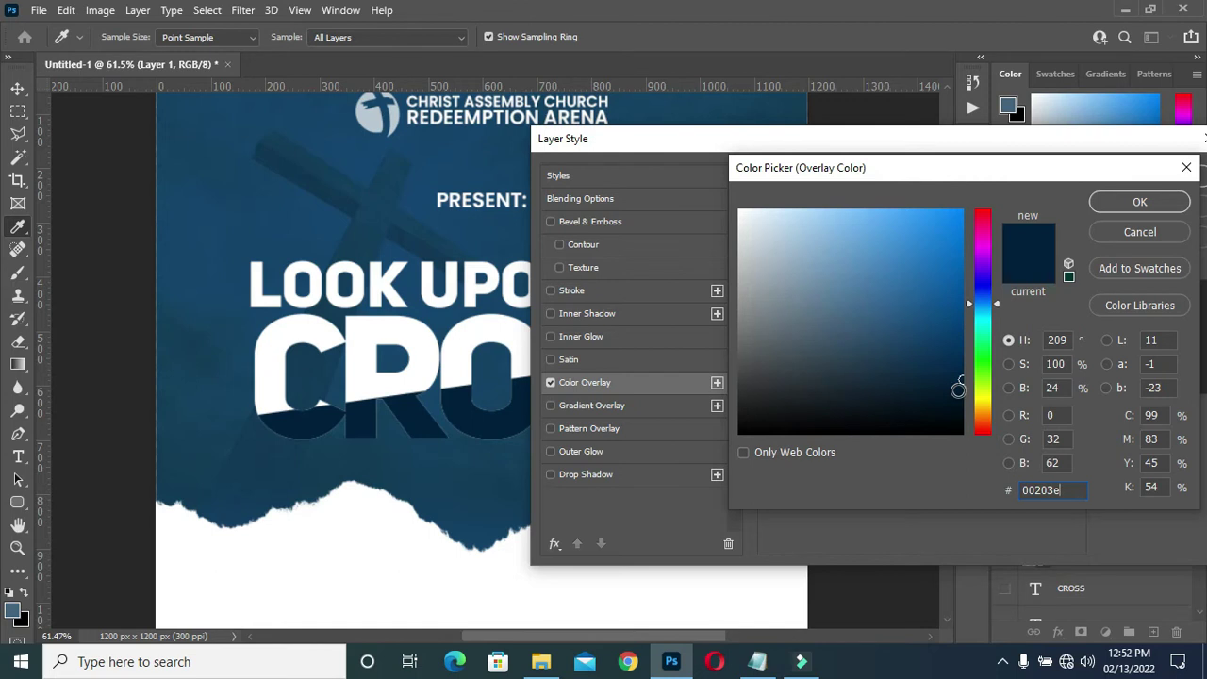
pyautogui.click(1129, 202)
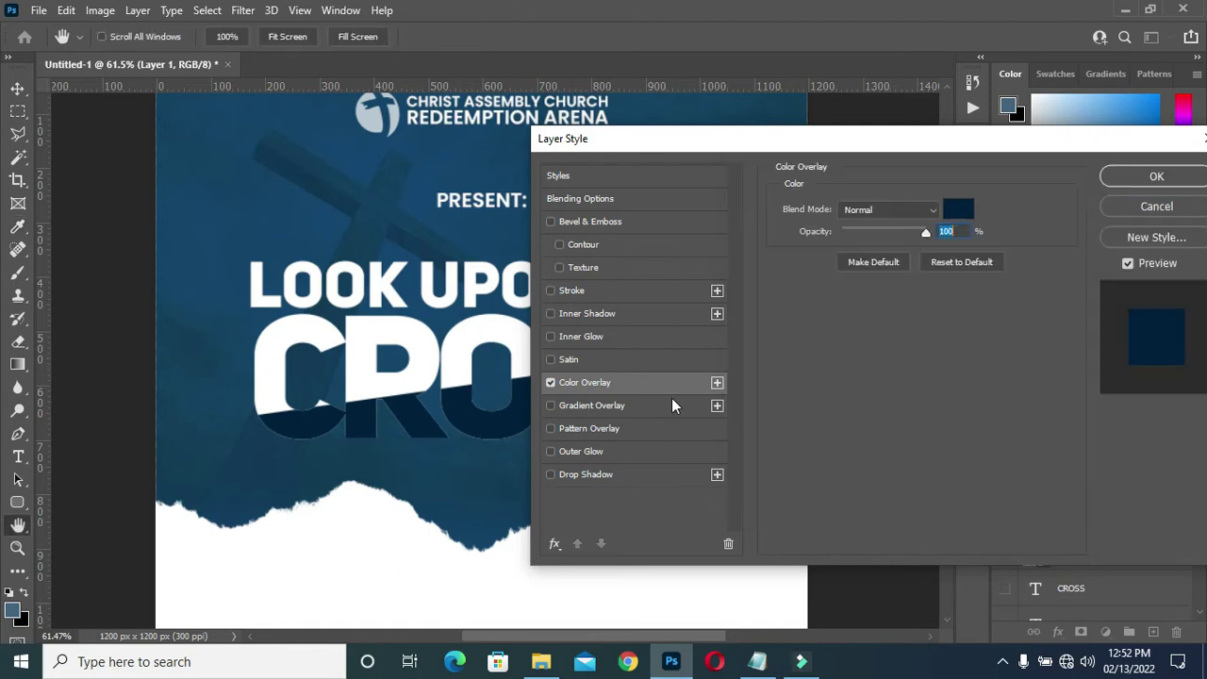
pyautogui.moveTo(924, 141); pyautogui.dragTo(948, 141)
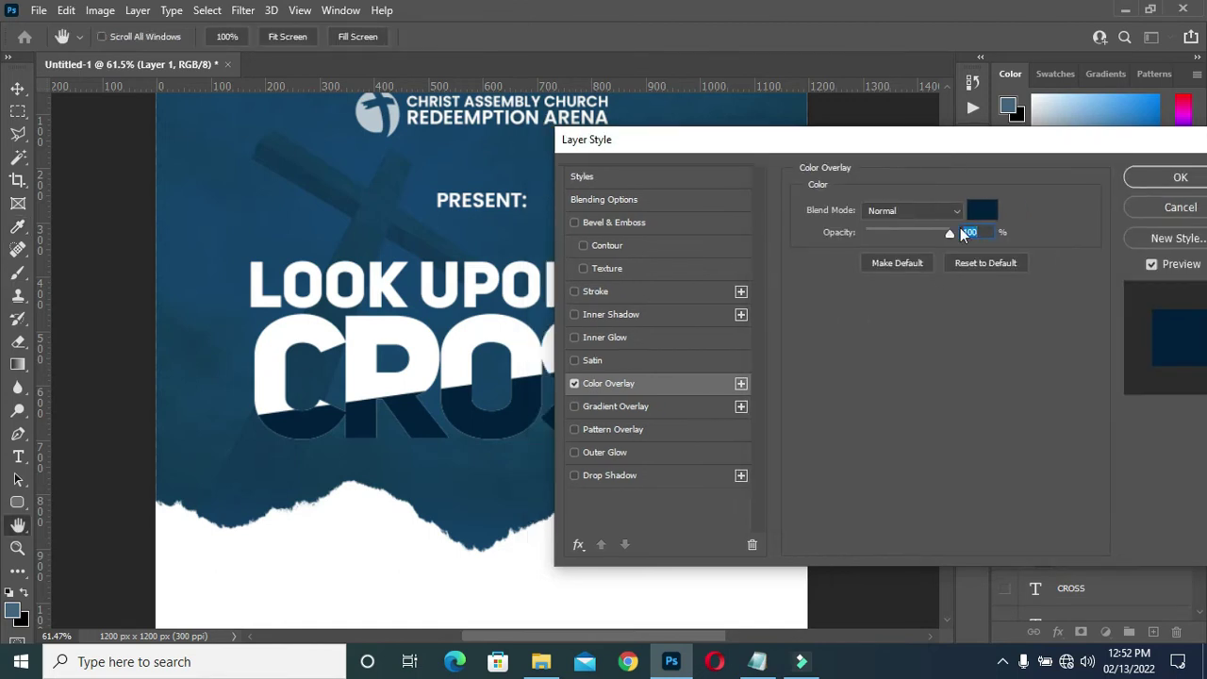
# Add a white Outer Glow to the lower CROSS piece in Screen mode with 35% opacity and 8 px size.
pyautogui.click(623, 454)
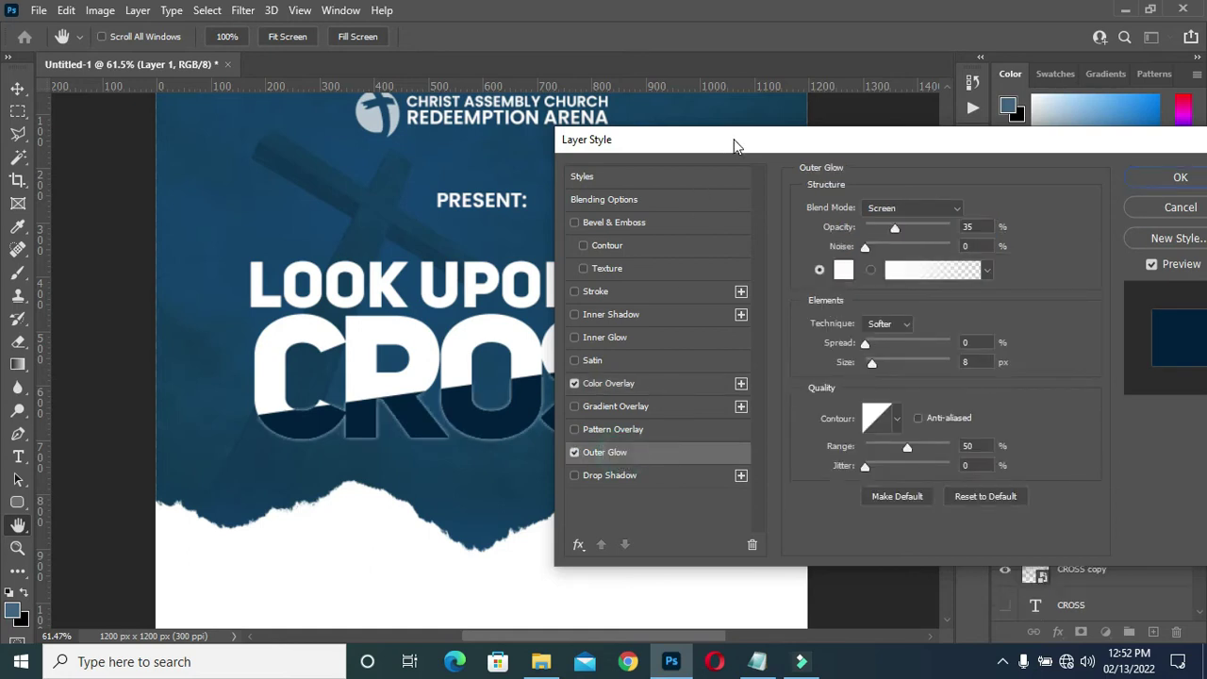
pyautogui.moveTo(735, 141); pyautogui.dragTo(798, 141)
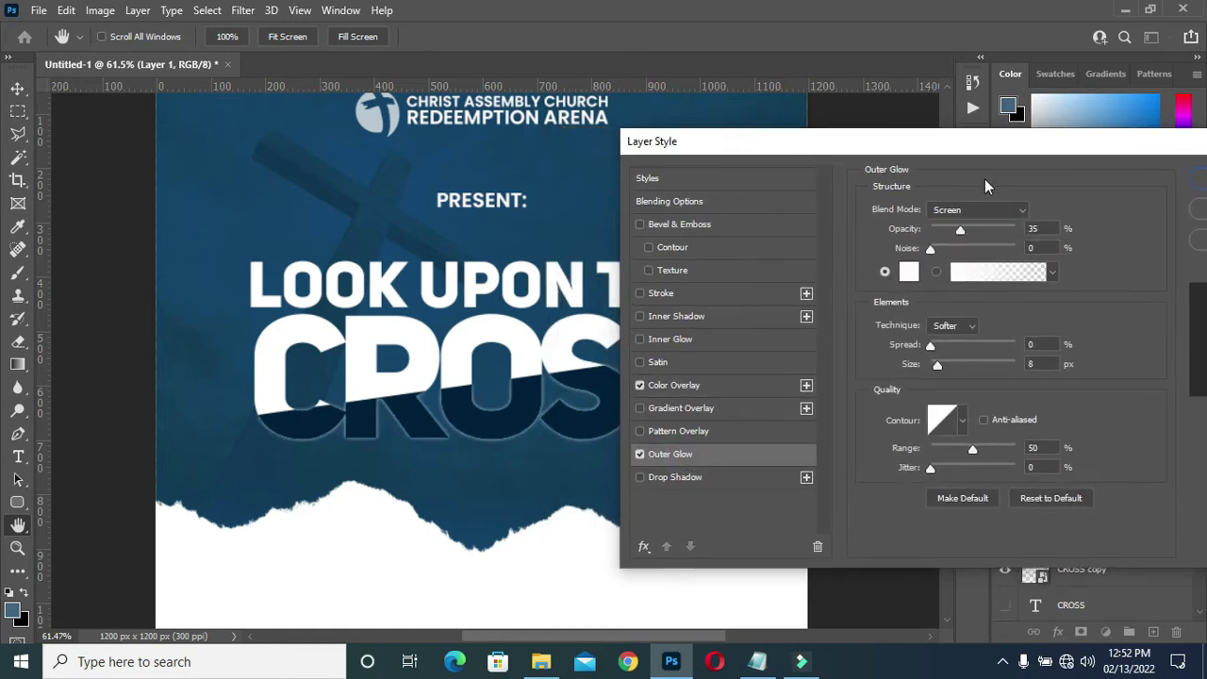
pyautogui.moveTo(975, 142); pyautogui.dragTo(1003, 144)
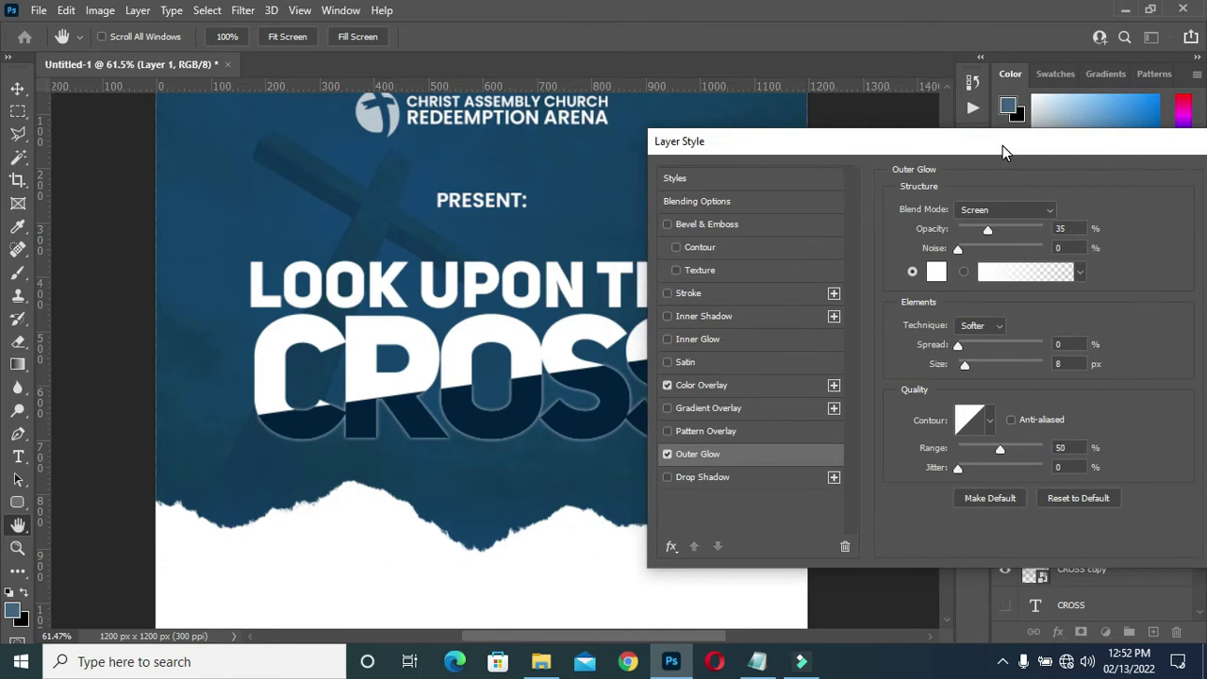
pyautogui.doubleClick(1066, 229)
pyautogui.click(1071, 363)
# Add a smooth Inner Bevel to the lower CROSS piece with 100% depth and 8 px size.
pyautogui.click(738, 224)
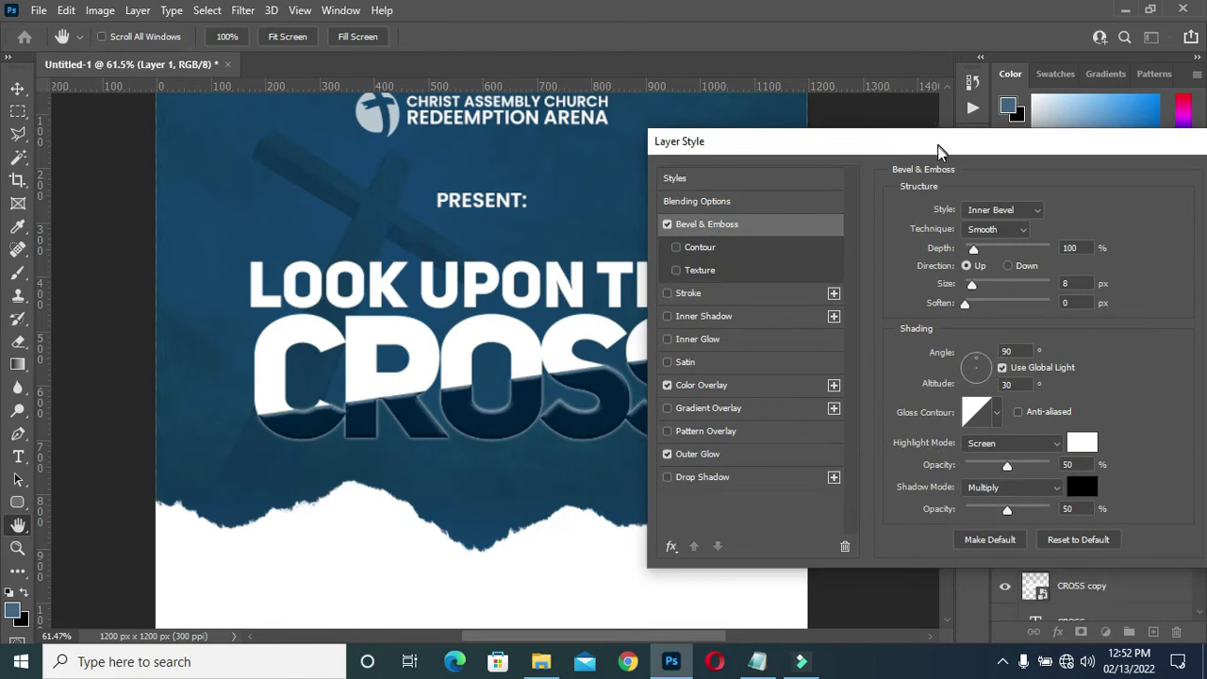
pyautogui.moveTo(910, 144); pyautogui.dragTo(937, 144)
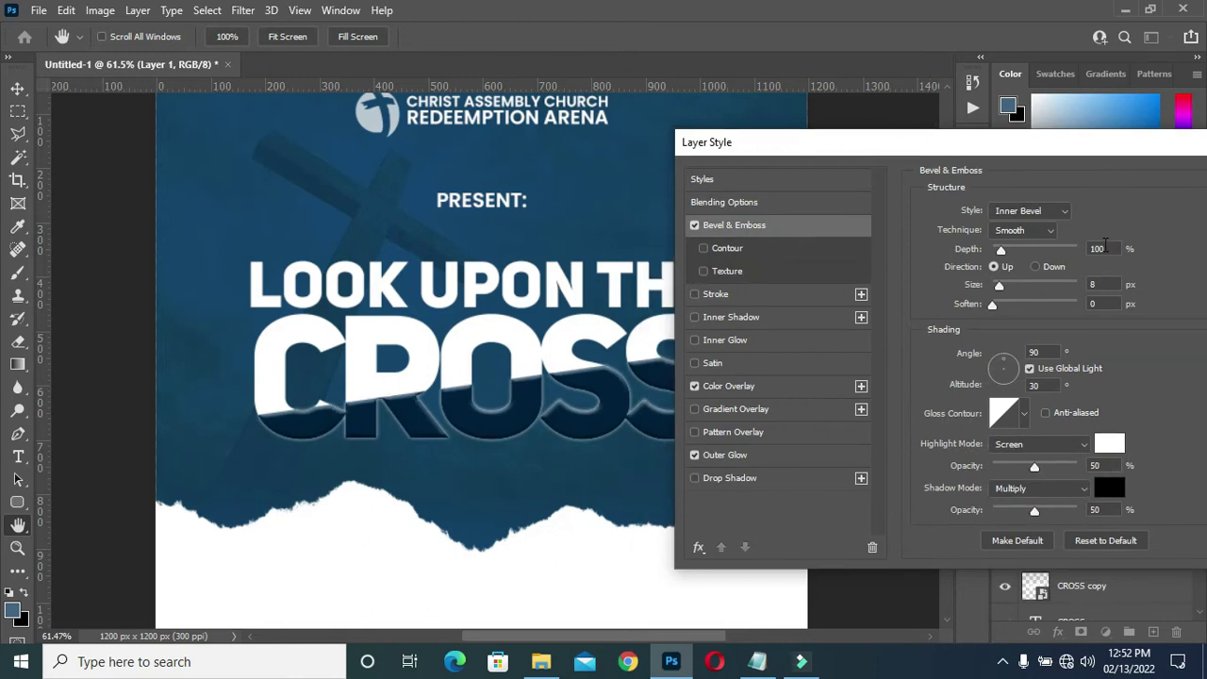
pyautogui.click(1108, 248)
pyautogui.click(1104, 284)
pyautogui.moveTo(1028, 160); pyautogui.dragTo(992, 182)
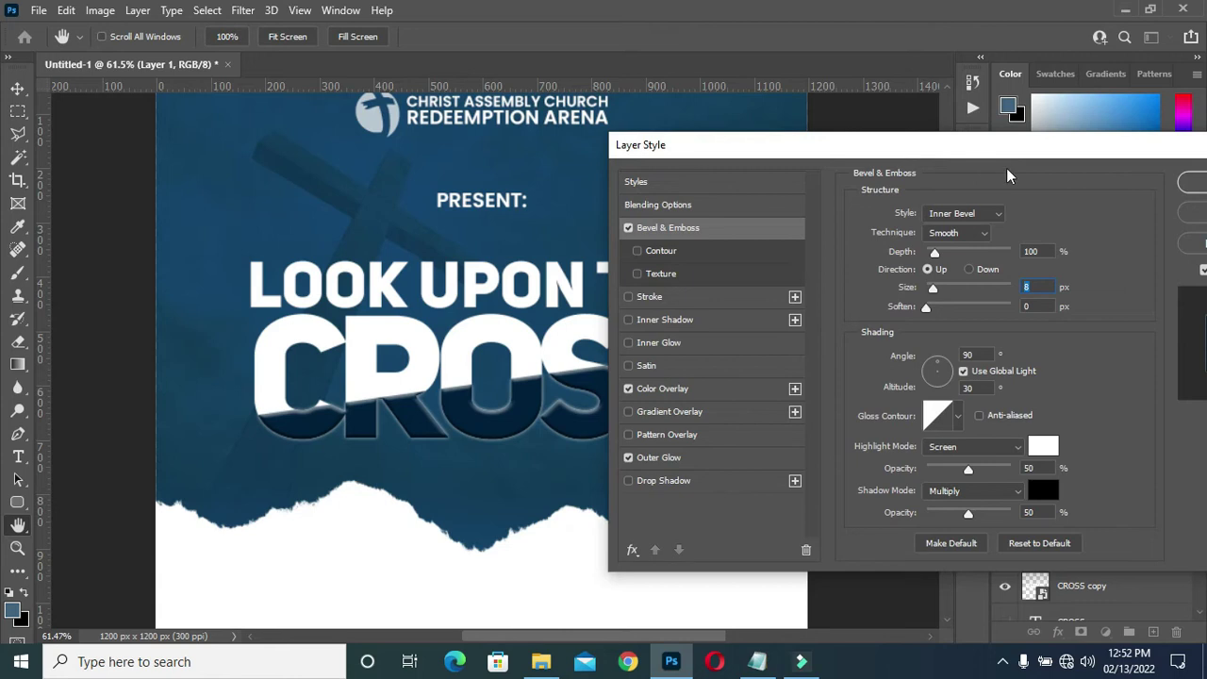
pyautogui.moveTo(1032, 147); pyautogui.dragTo(998, 140)
# Add a black Drop Shadow with 84% opacity, 90° angle, 7 px distance, 4% spread and 9 px size, and apply the layer style.
pyautogui.click(623, 471)
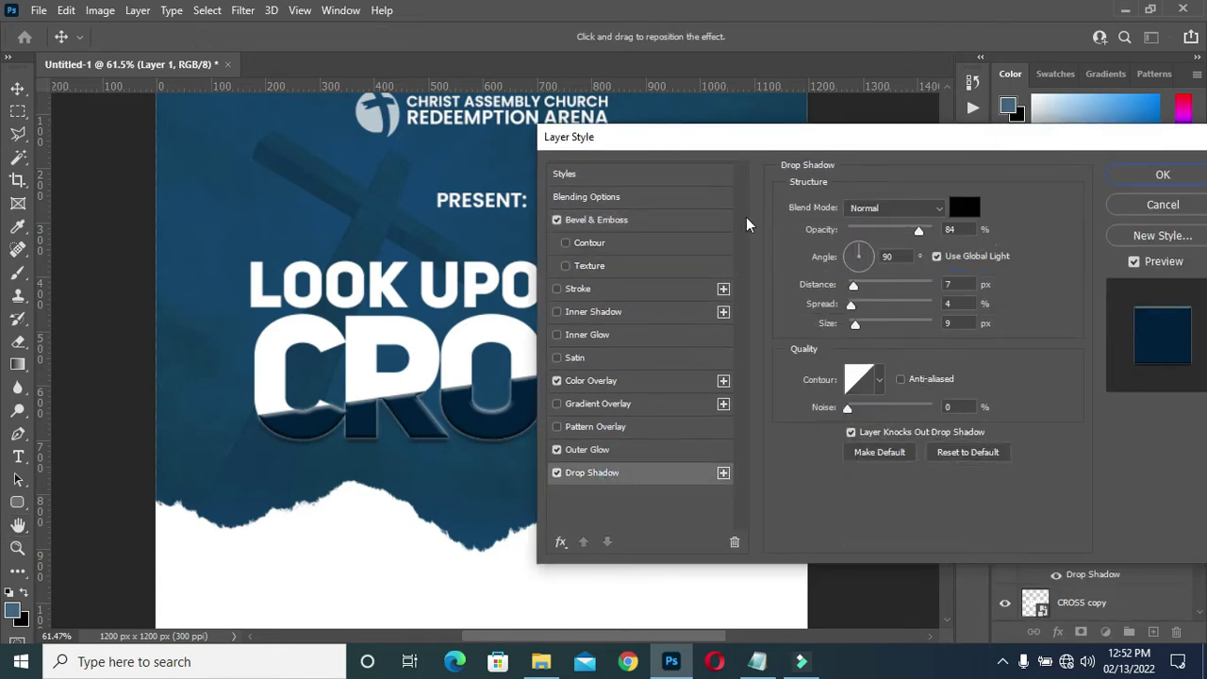
pyautogui.moveTo(782, 140); pyautogui.dragTo(922, 142)
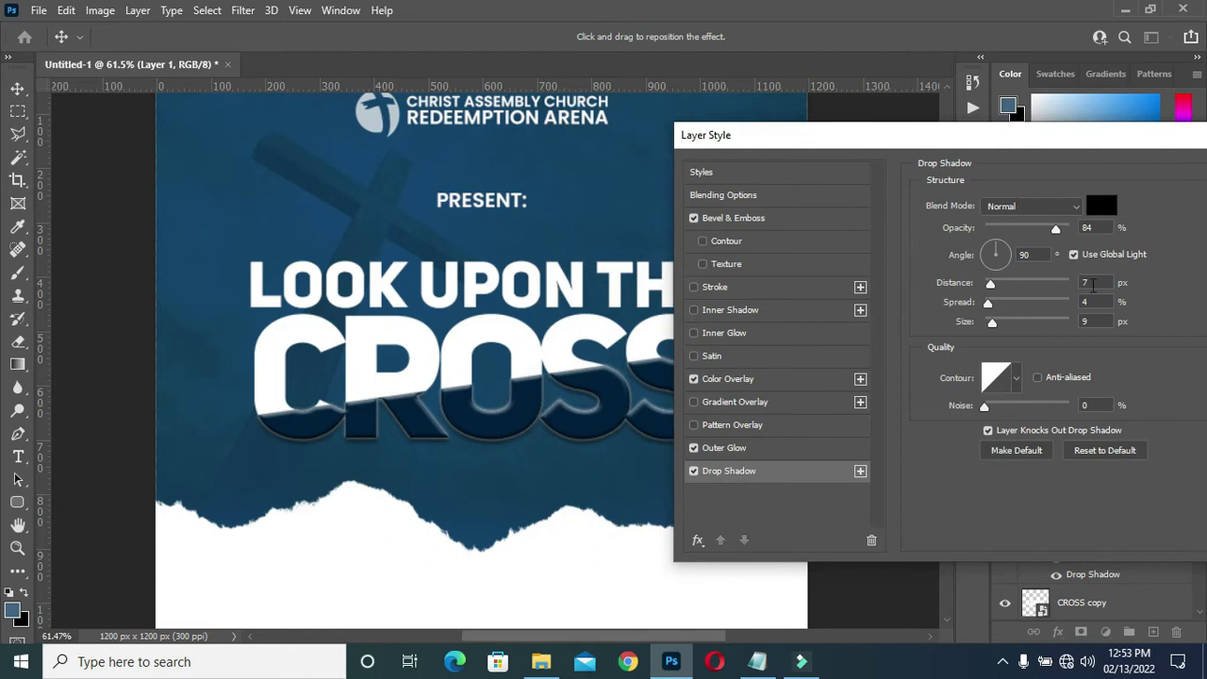
pyautogui.click(1094, 283)
pyautogui.click(1094, 302)
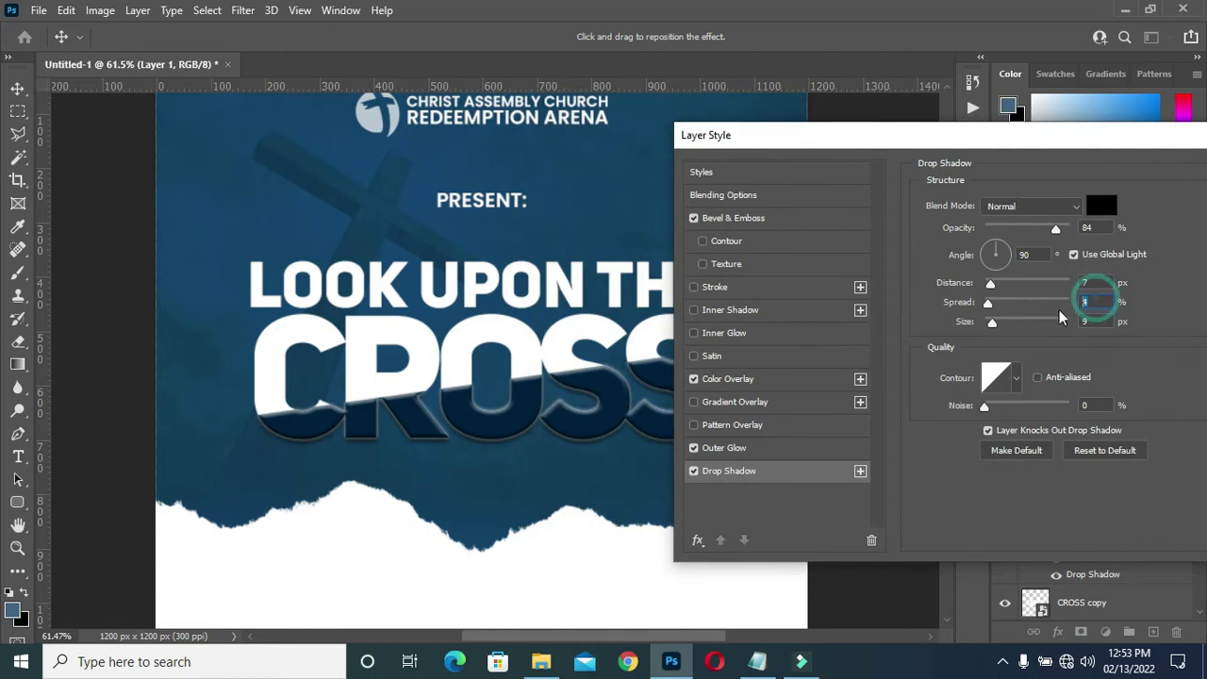
pyautogui.click(1091, 320)
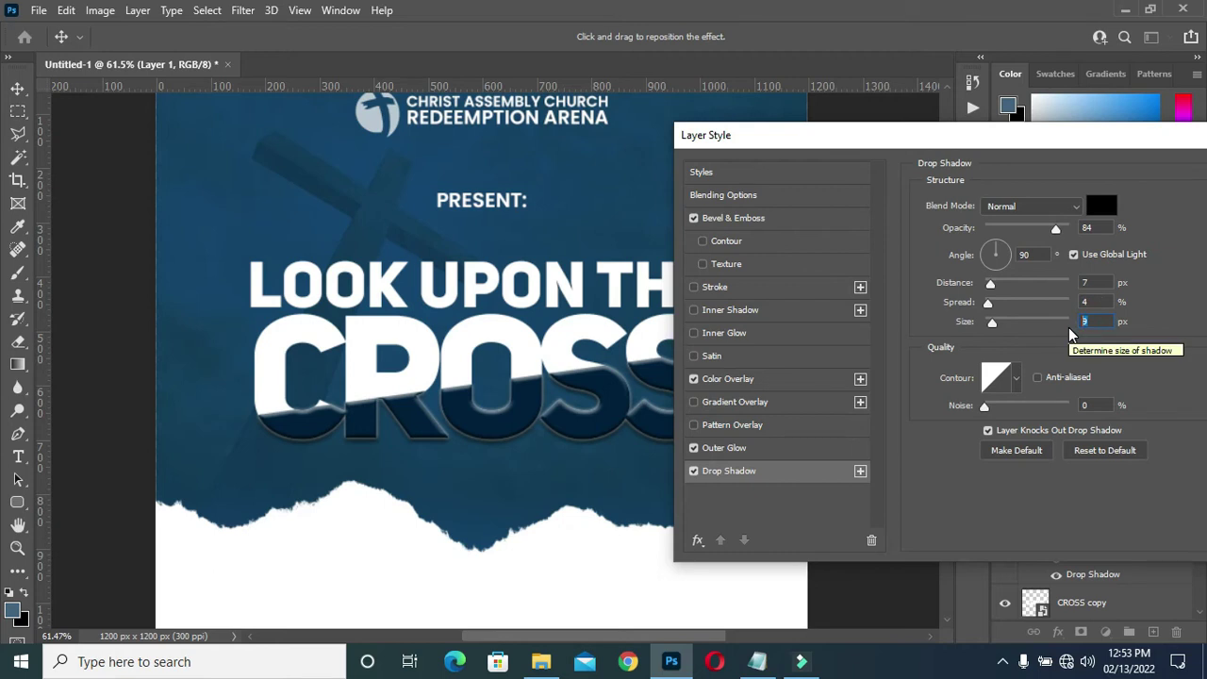
pyautogui.click(1097, 227)
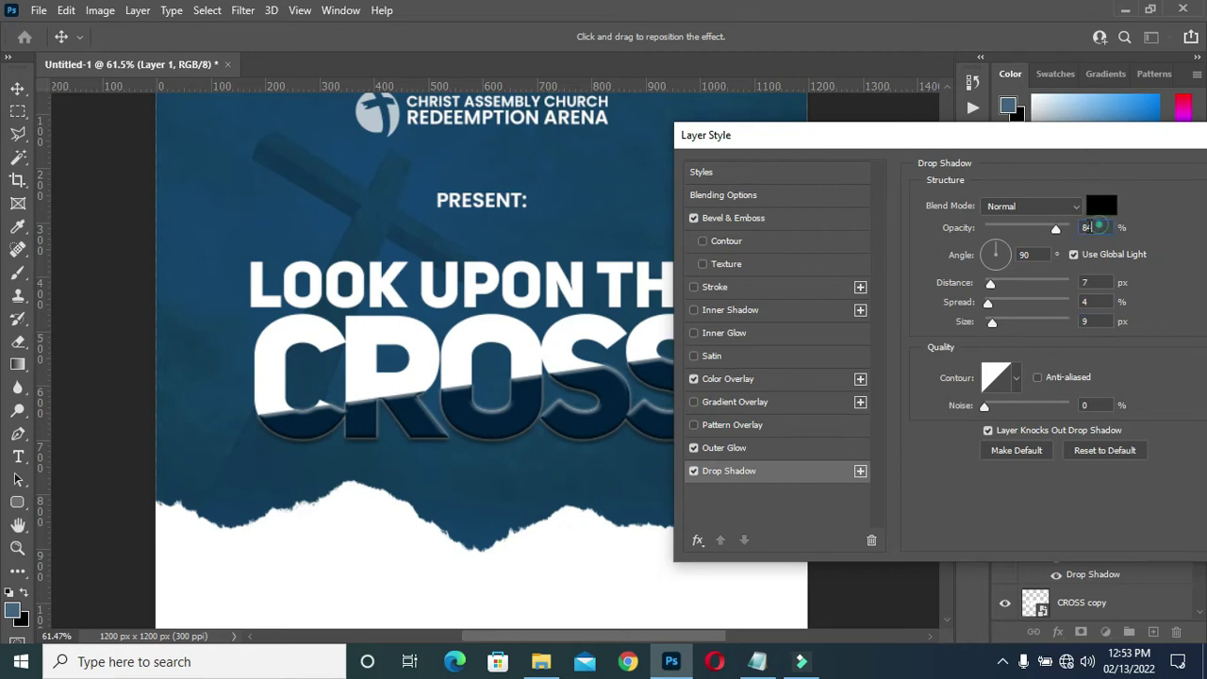
pyautogui.moveTo(1068, 145); pyautogui.dragTo(865, 131)
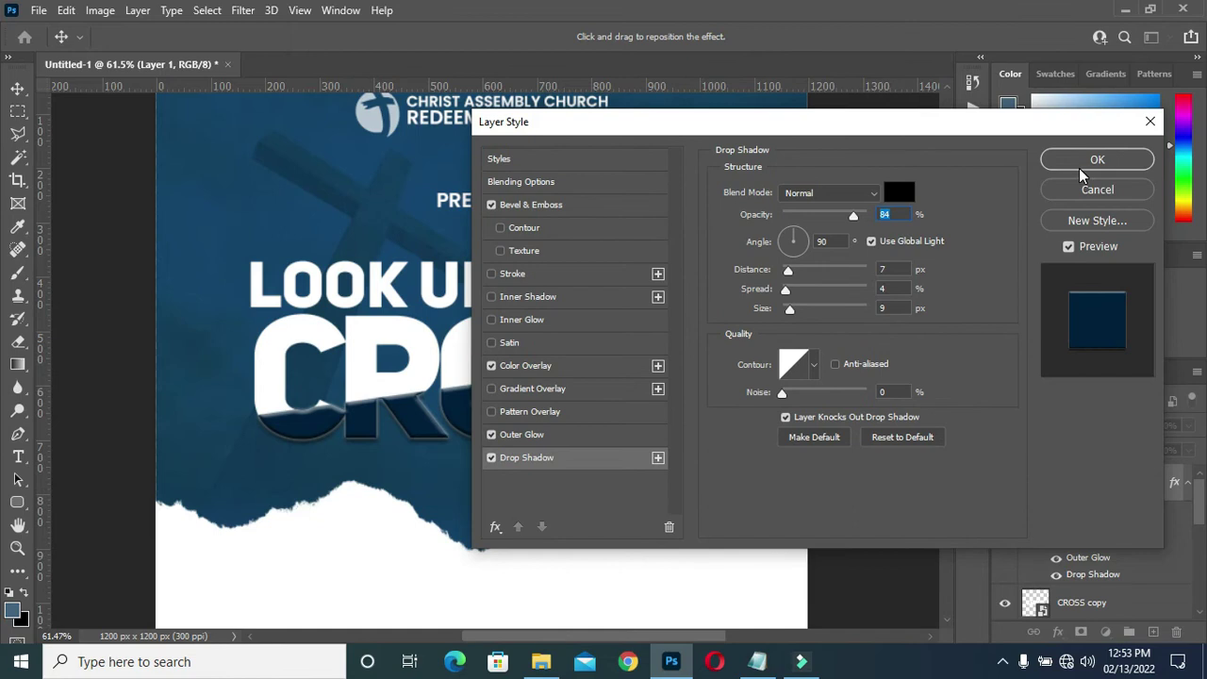
pyautogui.click(1094, 161)
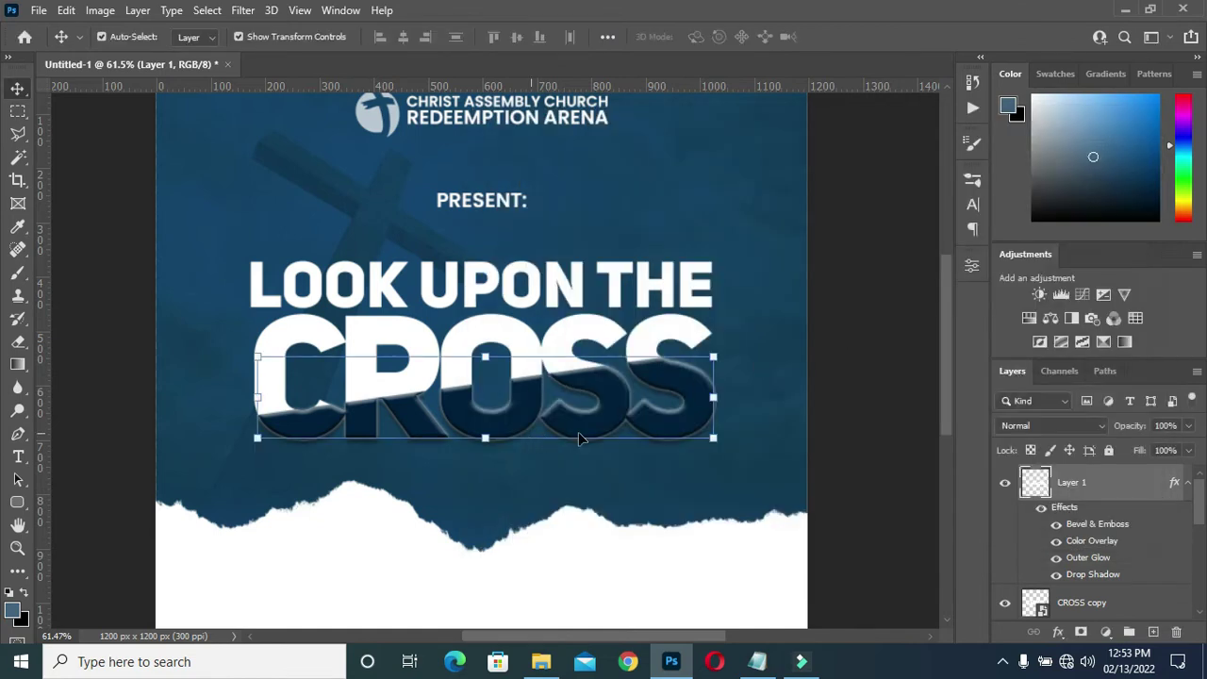
# Collapse Layer 1's effects list, duplicate the full CROSS smart object and hide the CROSS copy layer beneath the duplicate.
pyautogui.scroll(-1, 712, 394)
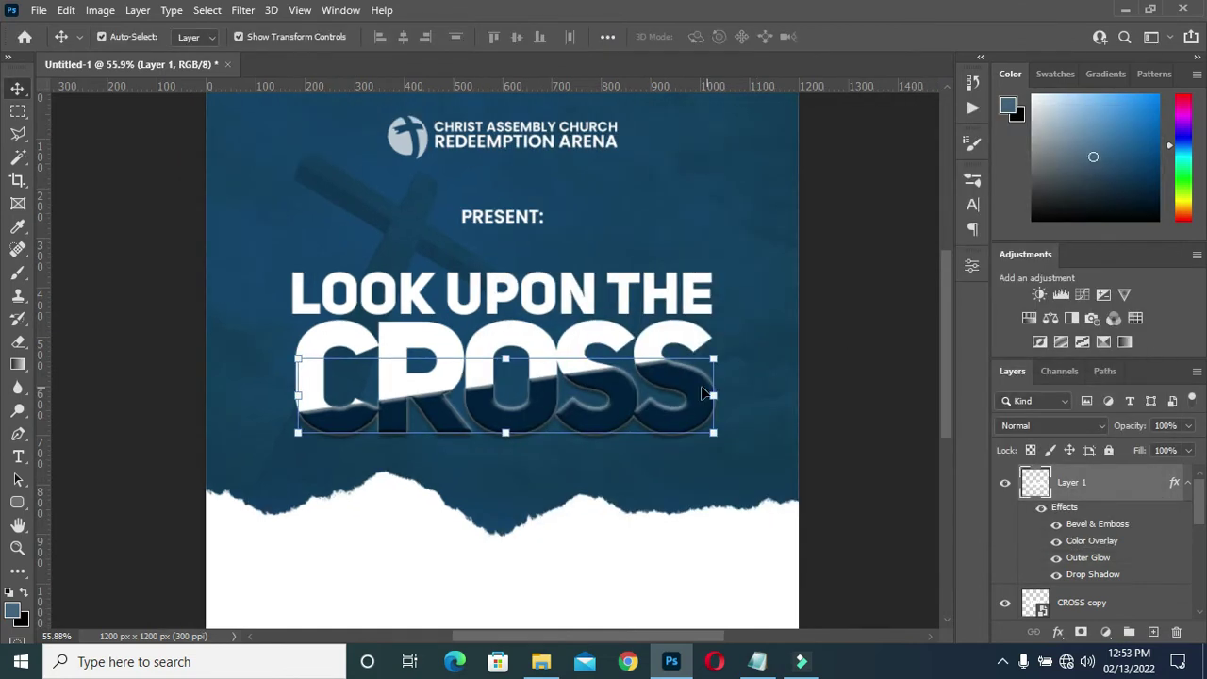
pyautogui.click(1186, 485)
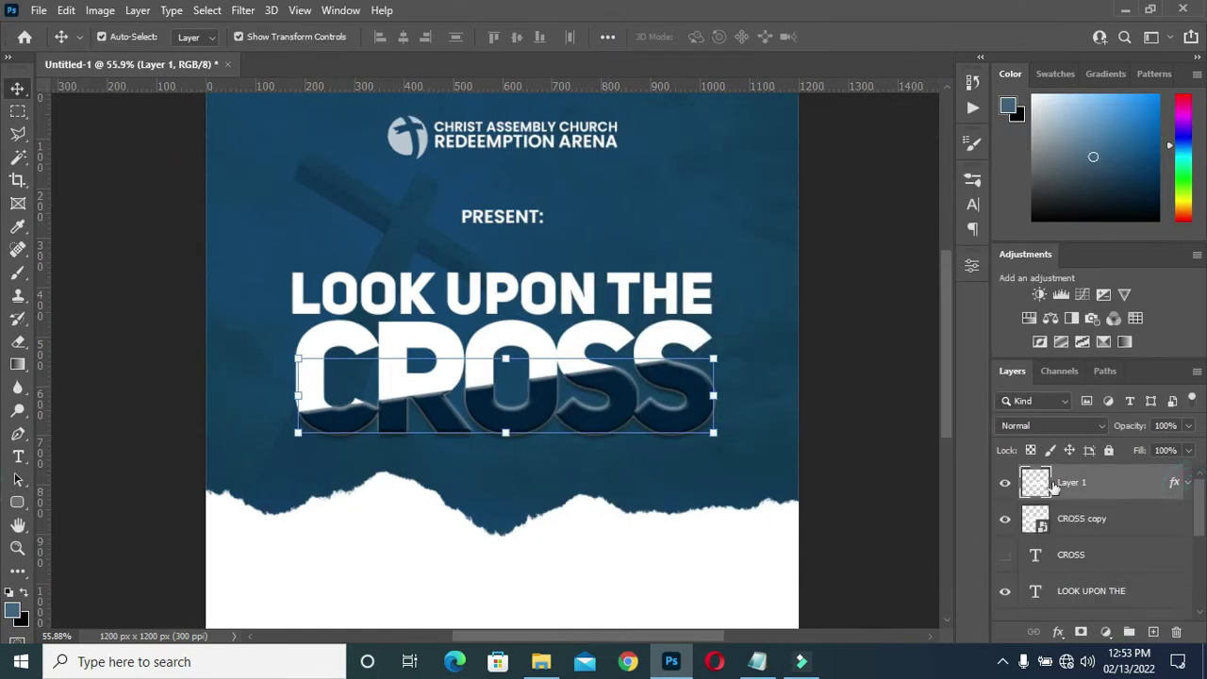
pyautogui.click(1086, 528)
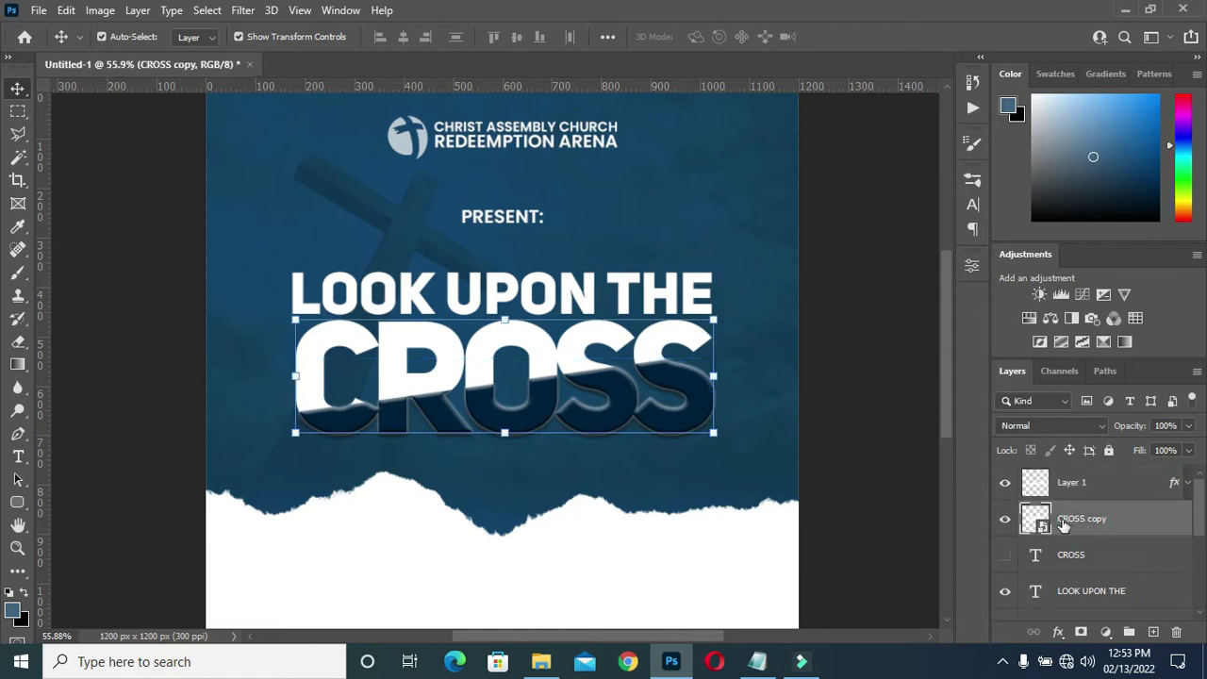
pyautogui.rightClick(1072, 522)
pyautogui.click(1083, 523)
pyautogui.hotkey('ctrl', 'j')
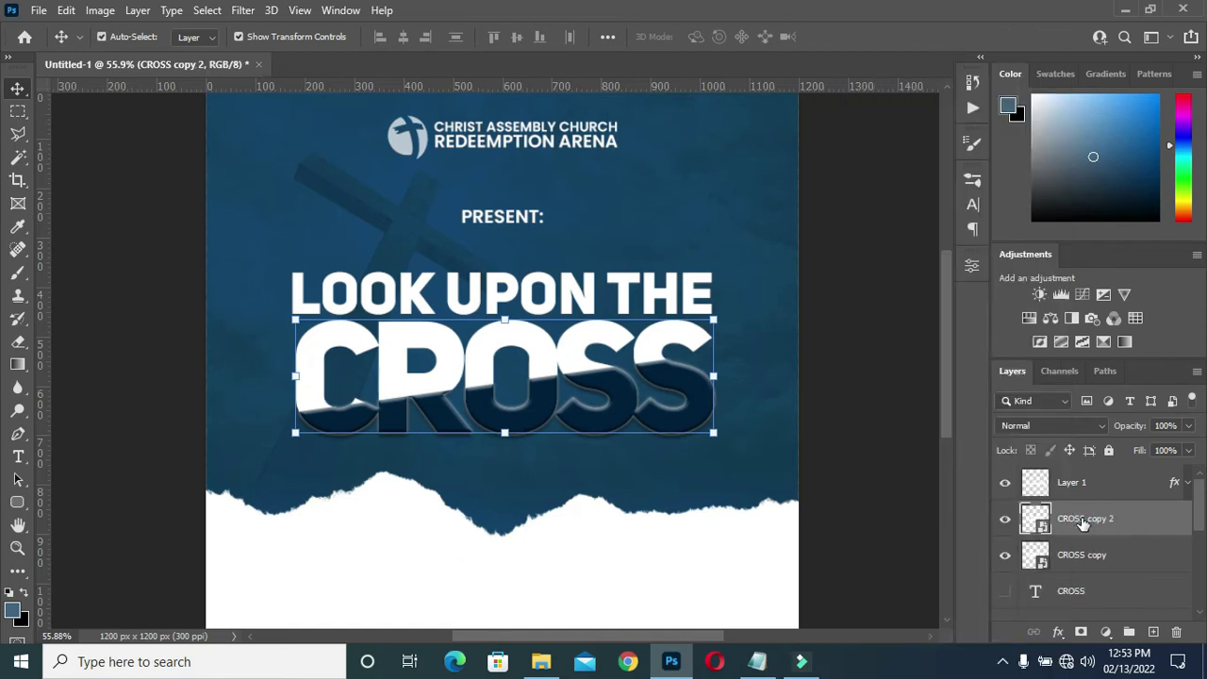
pyautogui.click(1005, 560)
# Outline the white upper part of the CROSS copy 2 title along the diagonal split with the Polygonal Lasso and copy it to a new layer.
pyautogui.click(16, 135)
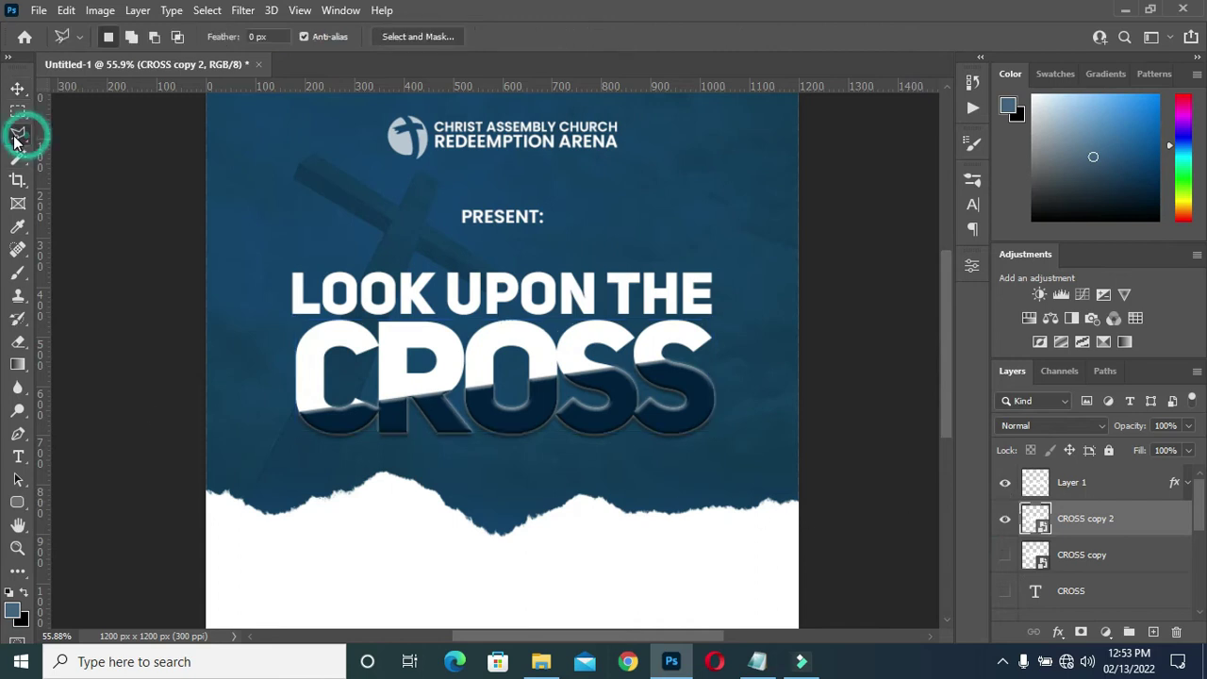
pyautogui.scroll(-1, 271, 391)
pyautogui.scroll(4, 291, 424)
pyautogui.scroll(4, 295, 427)
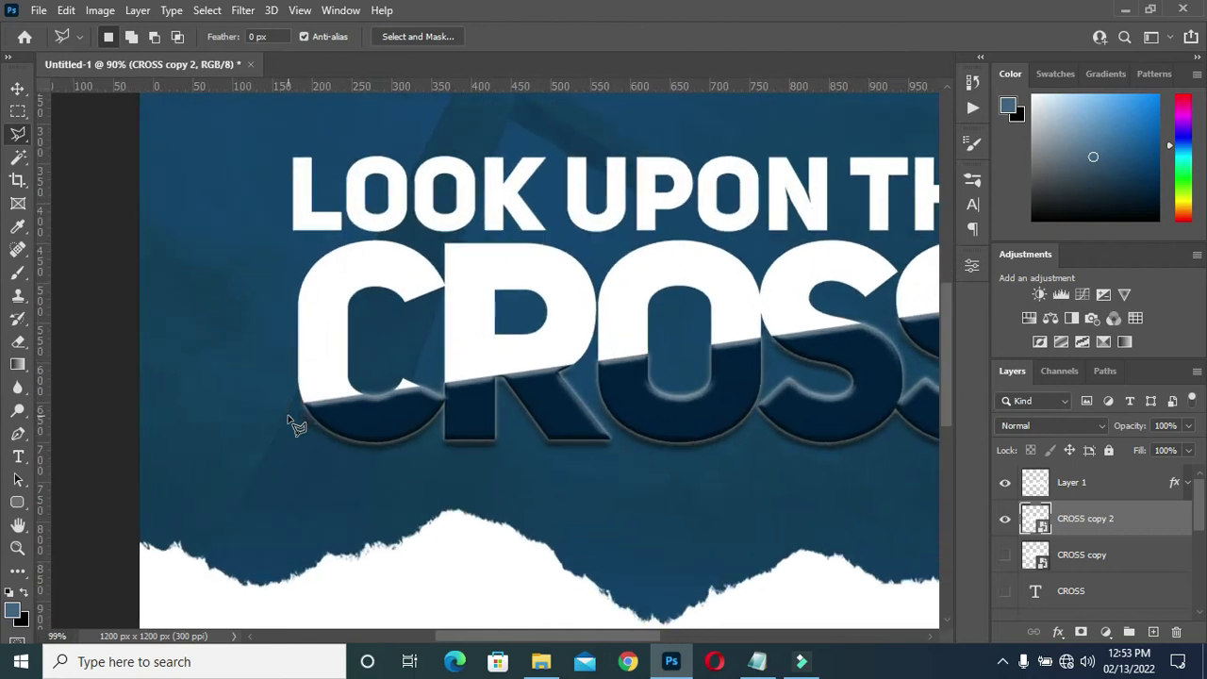
pyautogui.scroll(-3, 293, 418)
pyautogui.scroll(-1, 292, 415)
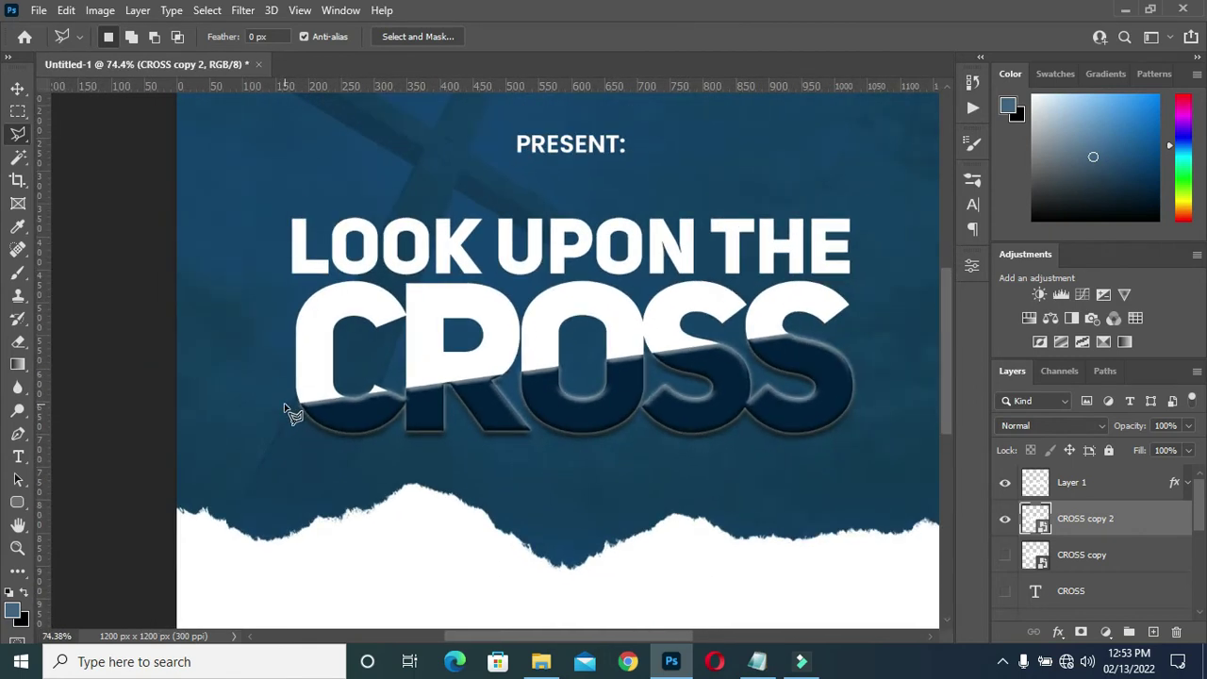
pyautogui.click(296, 403)
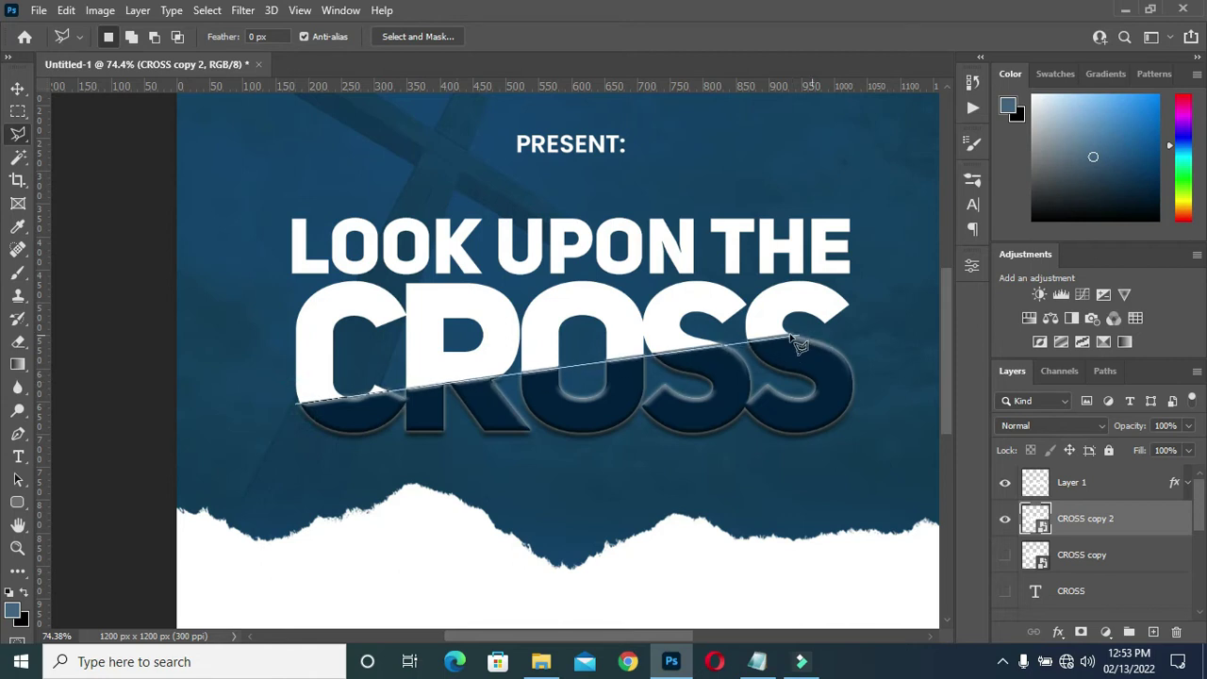
pyautogui.click(856, 329)
pyautogui.click(900, 280)
pyautogui.click(571, 222)
pyautogui.click(264, 274)
pyautogui.click(266, 410)
pyautogui.click(298, 412)
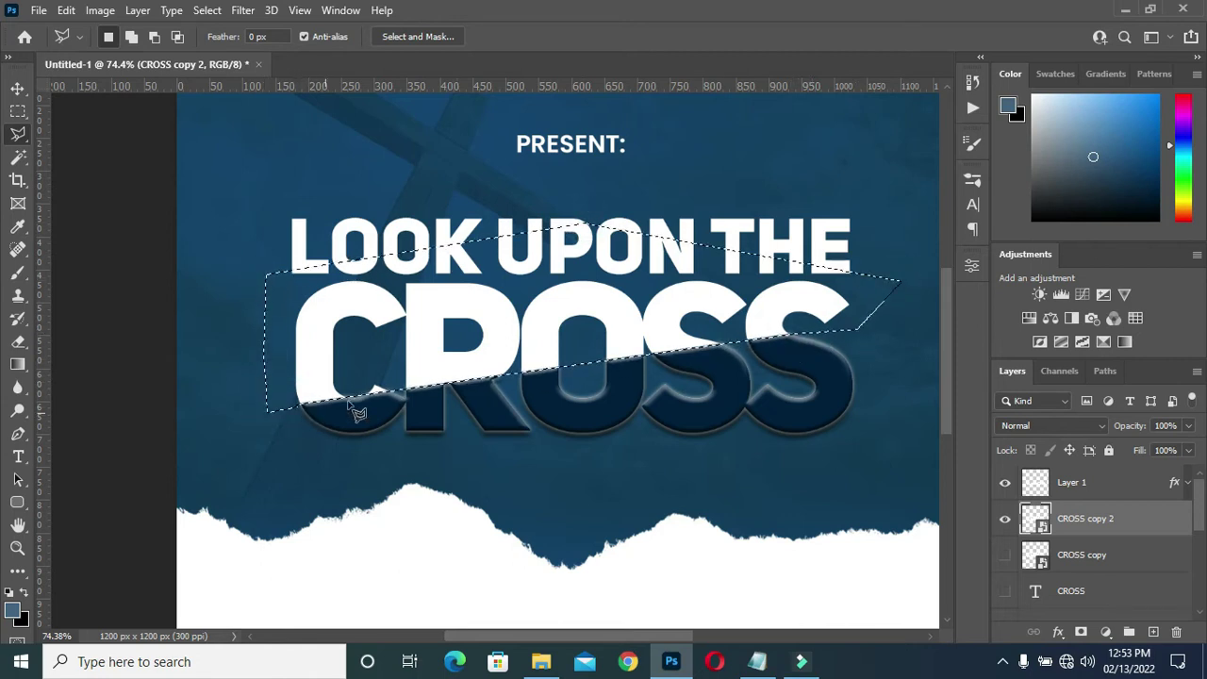
pyautogui.rightClick(425, 365)
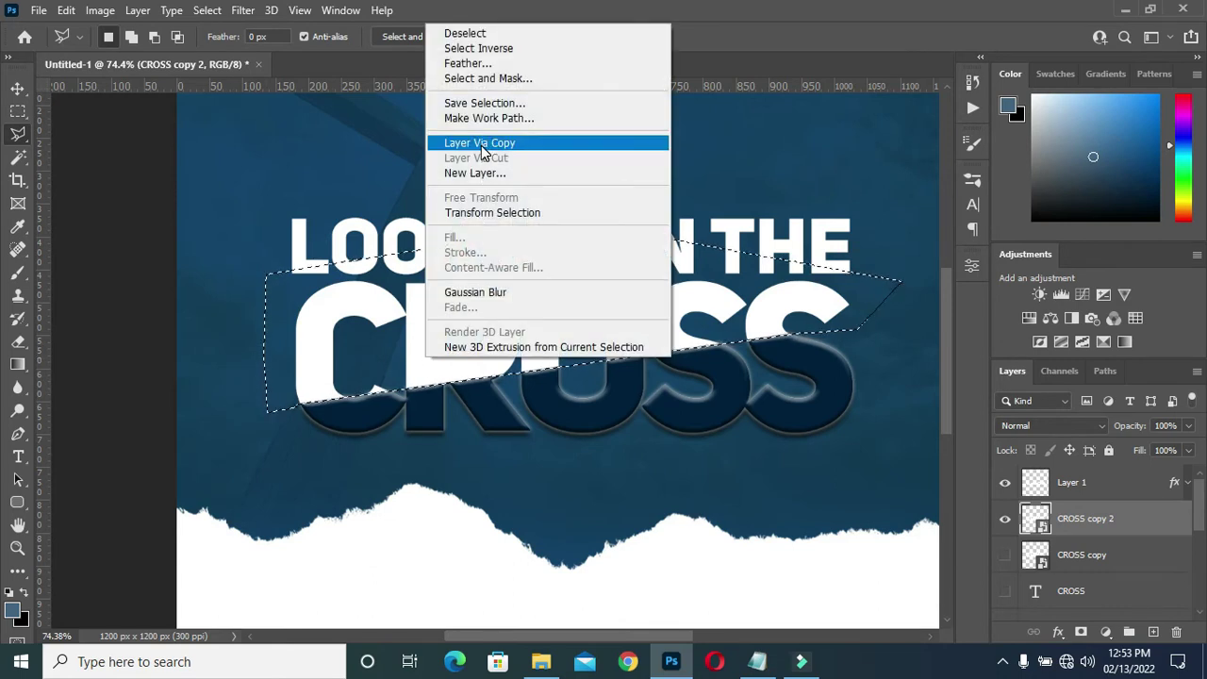
pyautogui.click(478, 143)
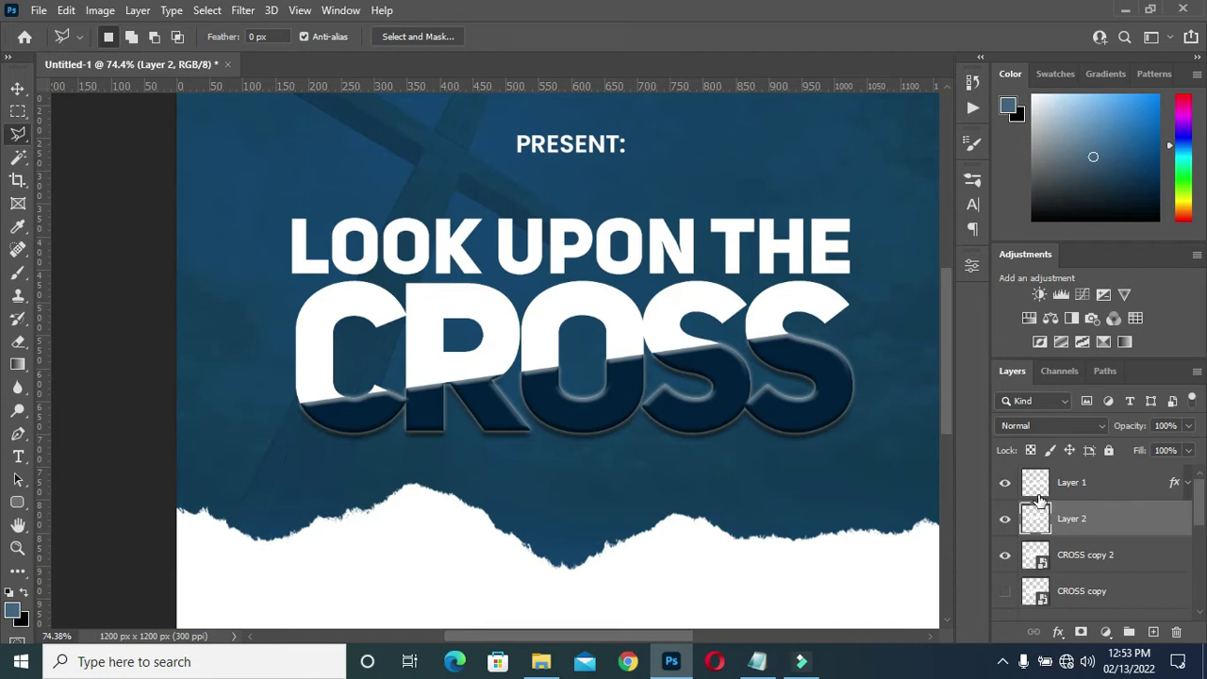
# Hide the full CROSS copy 2 smart object and Layer 1 so only the new upper CROSS piece shows.
pyautogui.scroll(-2, 613, 421)
pyautogui.scroll(-1, 613, 421)
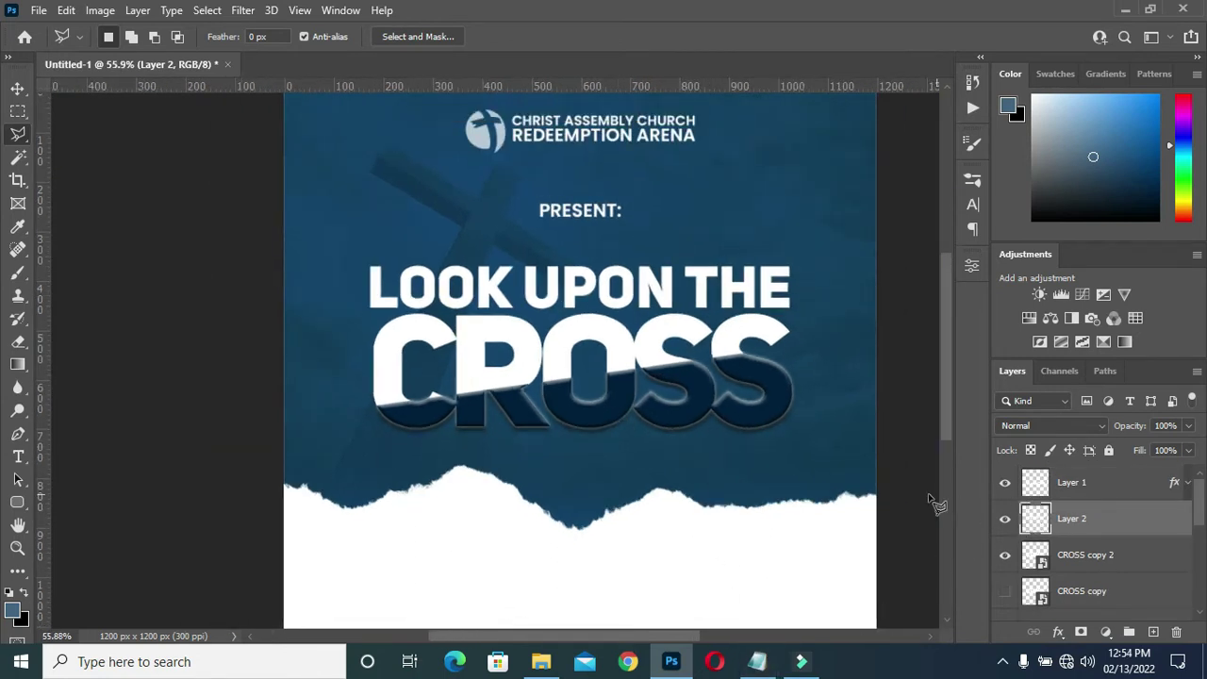
pyautogui.click(1006, 556)
pyautogui.click(1006, 556)
pyautogui.click(1005, 485)
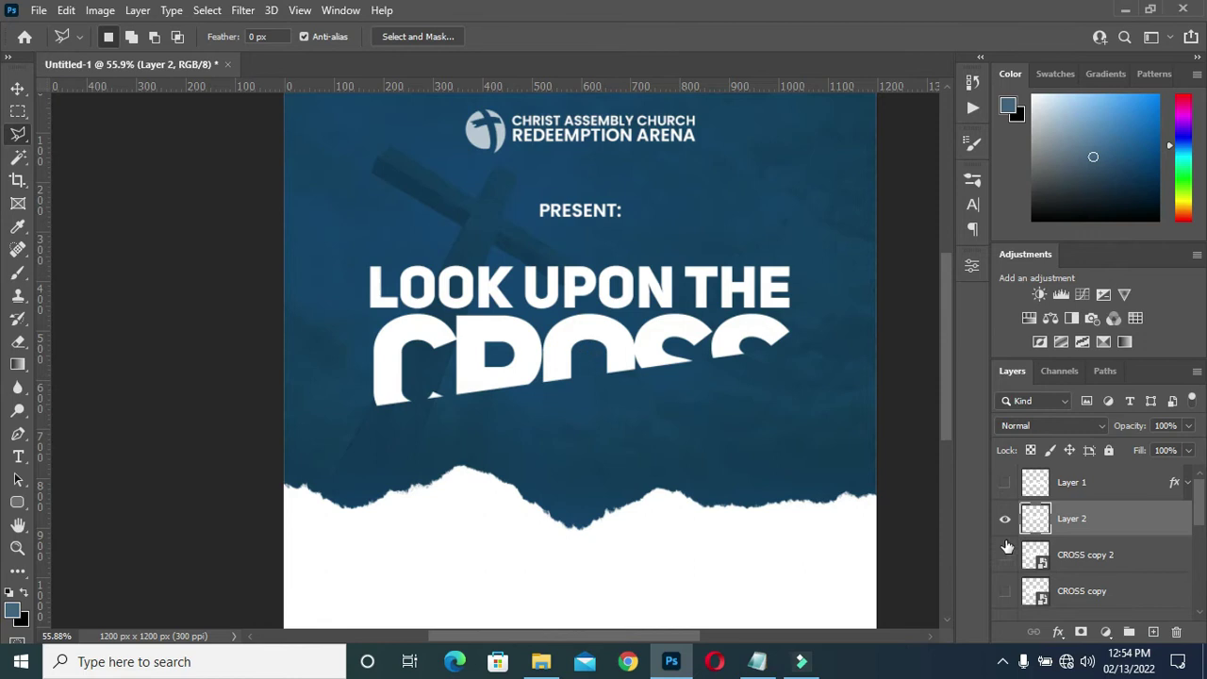
# Copy the colour code 3e5f7d from the Notepad notes and enable a Color Overlay in 00203e on the upper CROSS piece.
pyautogui.click(1036, 517)
pyautogui.click(760, 660)
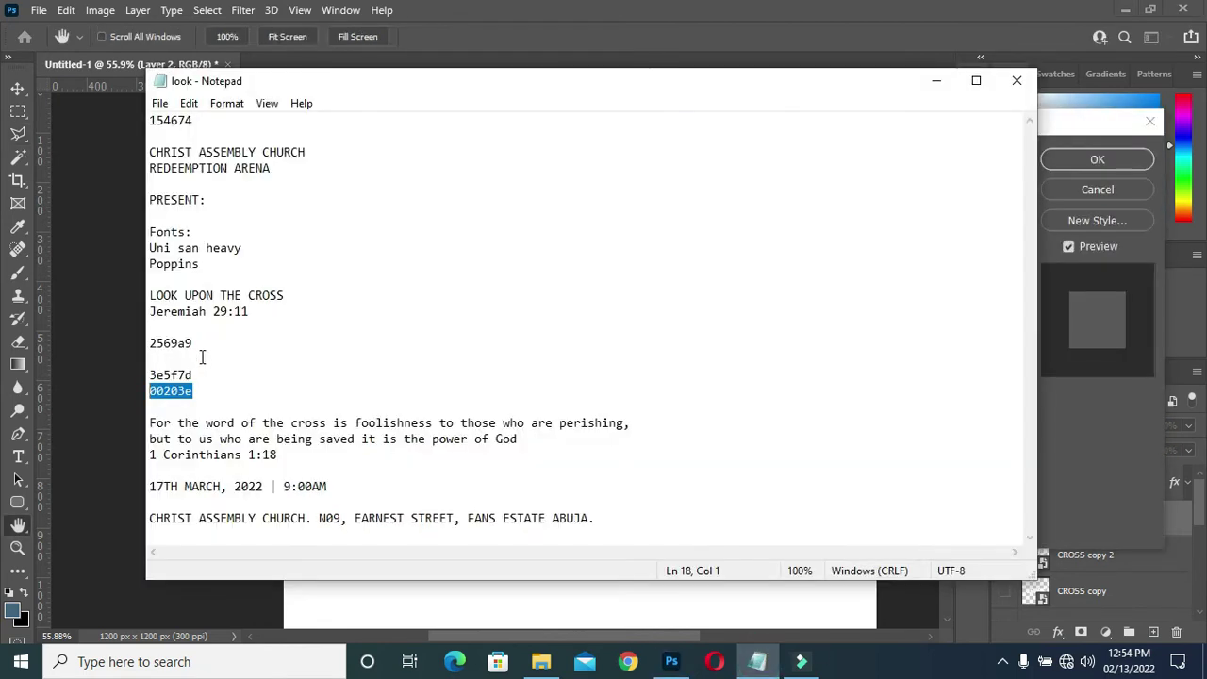
pyautogui.click(194, 374)
pyautogui.hotkey('shift', 'Home')
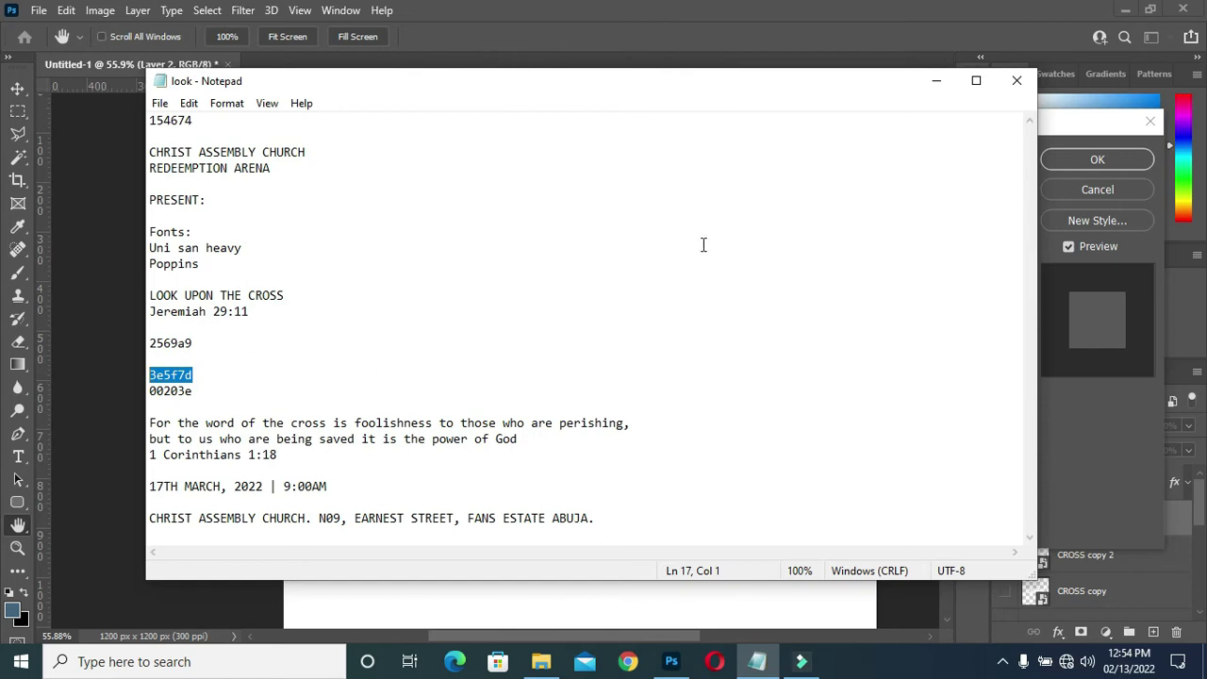
pyautogui.click(937, 80)
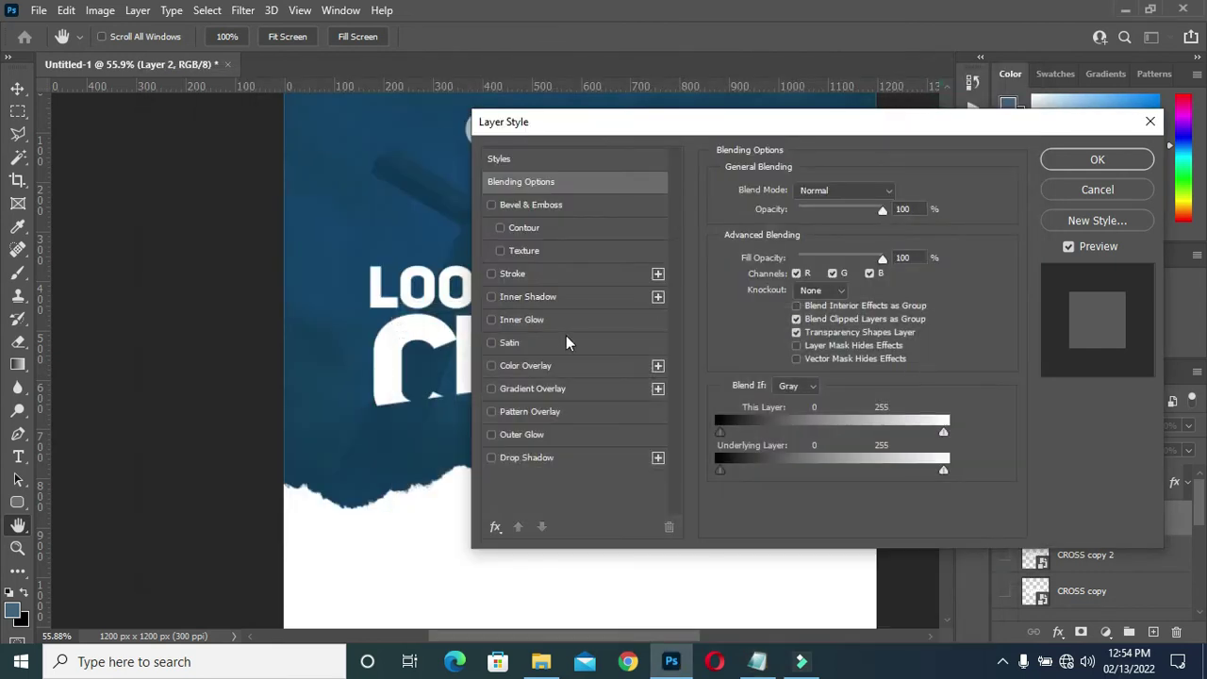
pyautogui.click(533, 369)
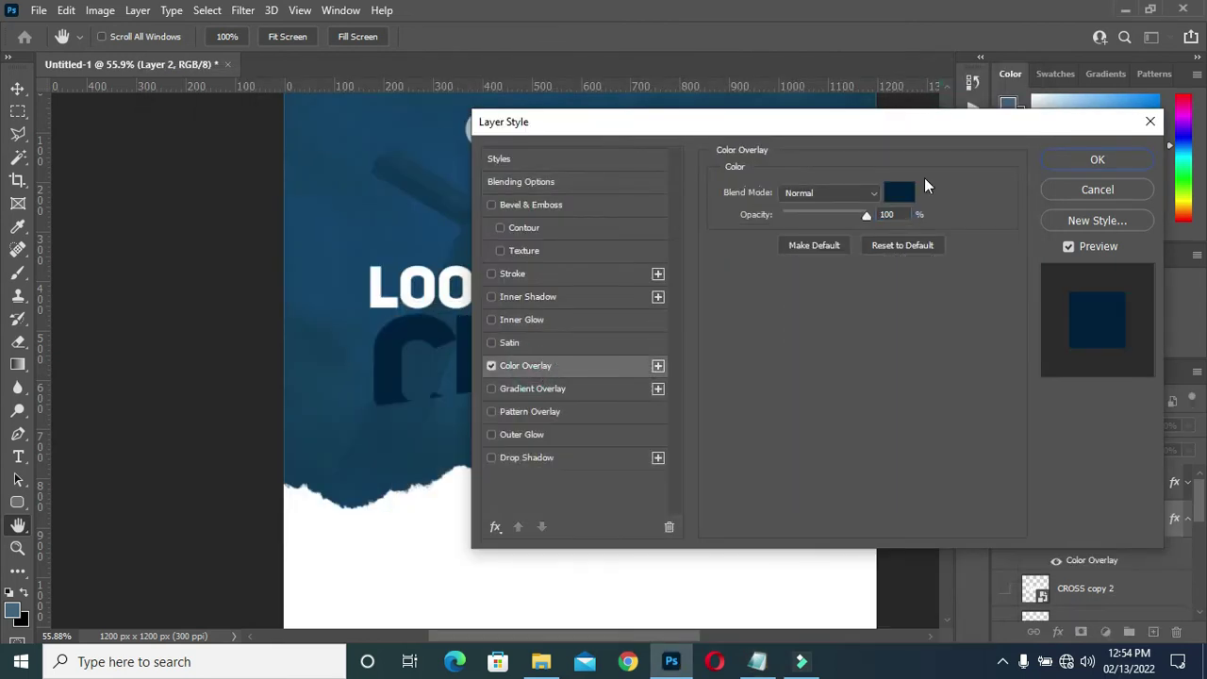
pyautogui.click(900, 192)
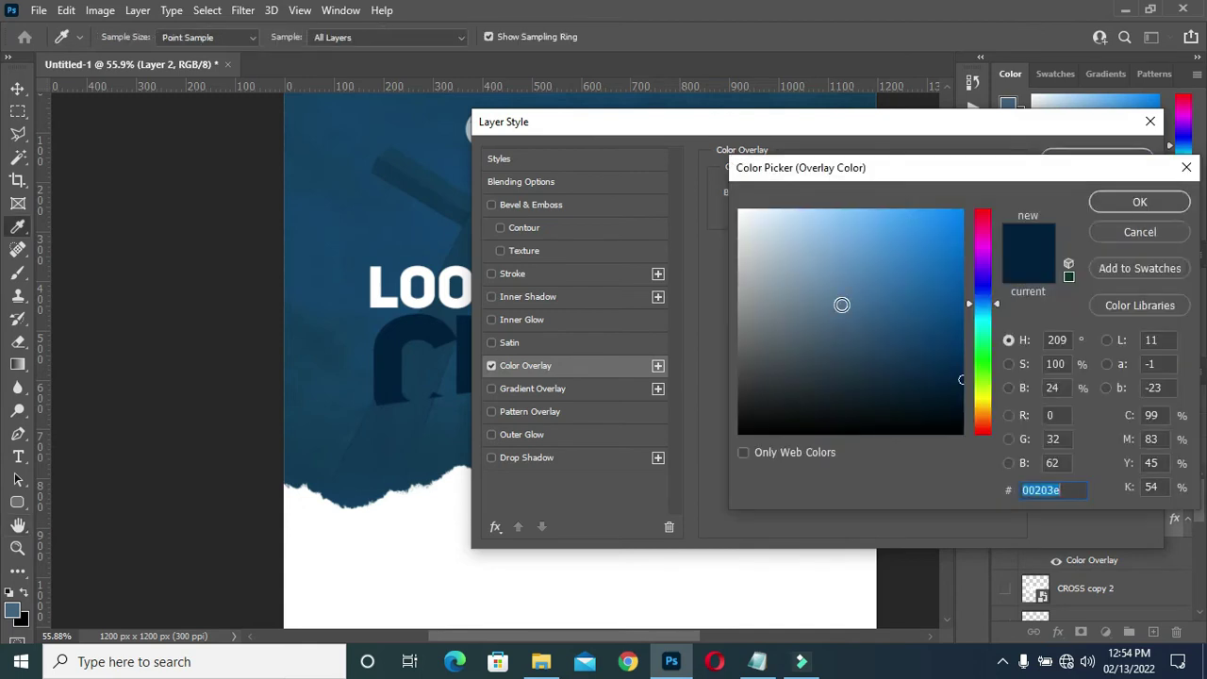
pyautogui.hotkey('ctrl', 'v')
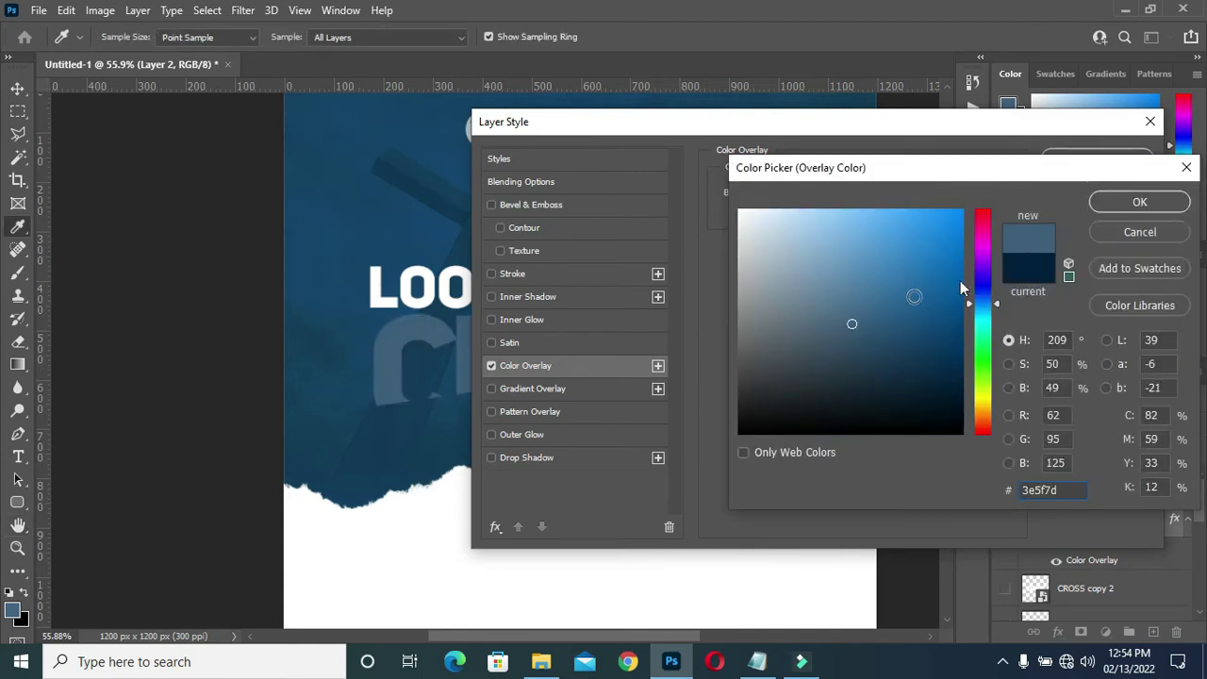
pyautogui.click(1141, 232)
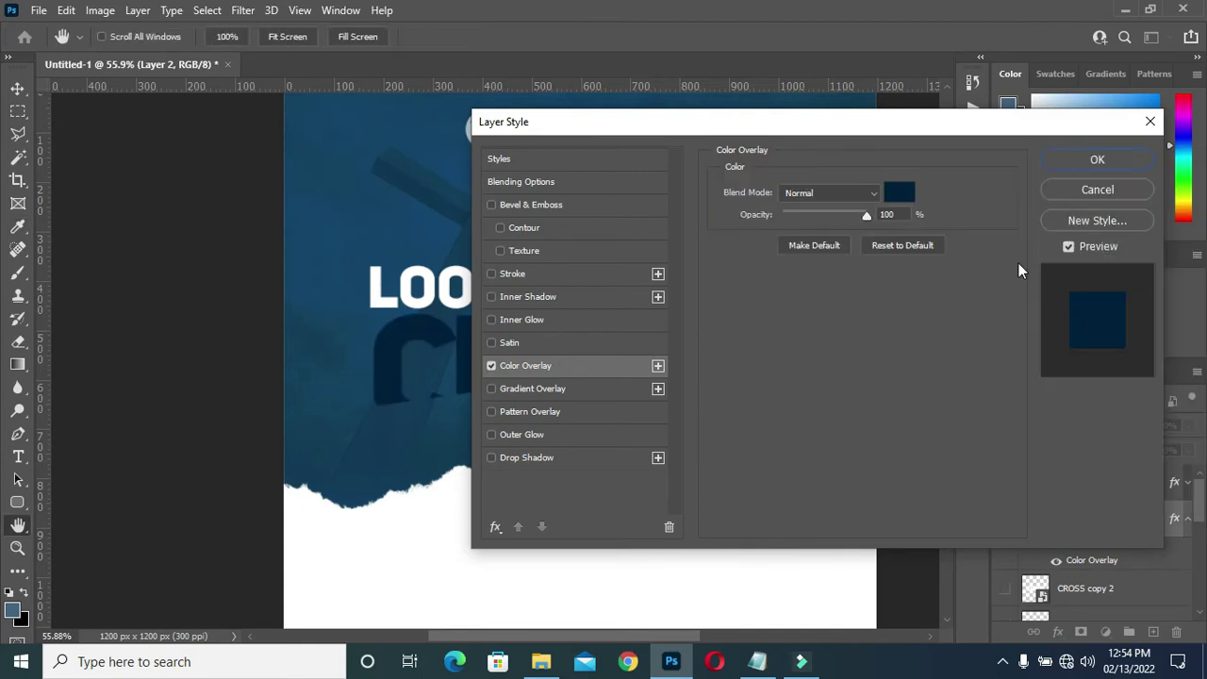
# Add a smooth 8 px Inner Bevel, an Outer Glow and a black 84% Drop Shadow to the upper CROSS piece, and collapse its effects list.
pyautogui.click(1110, 157)
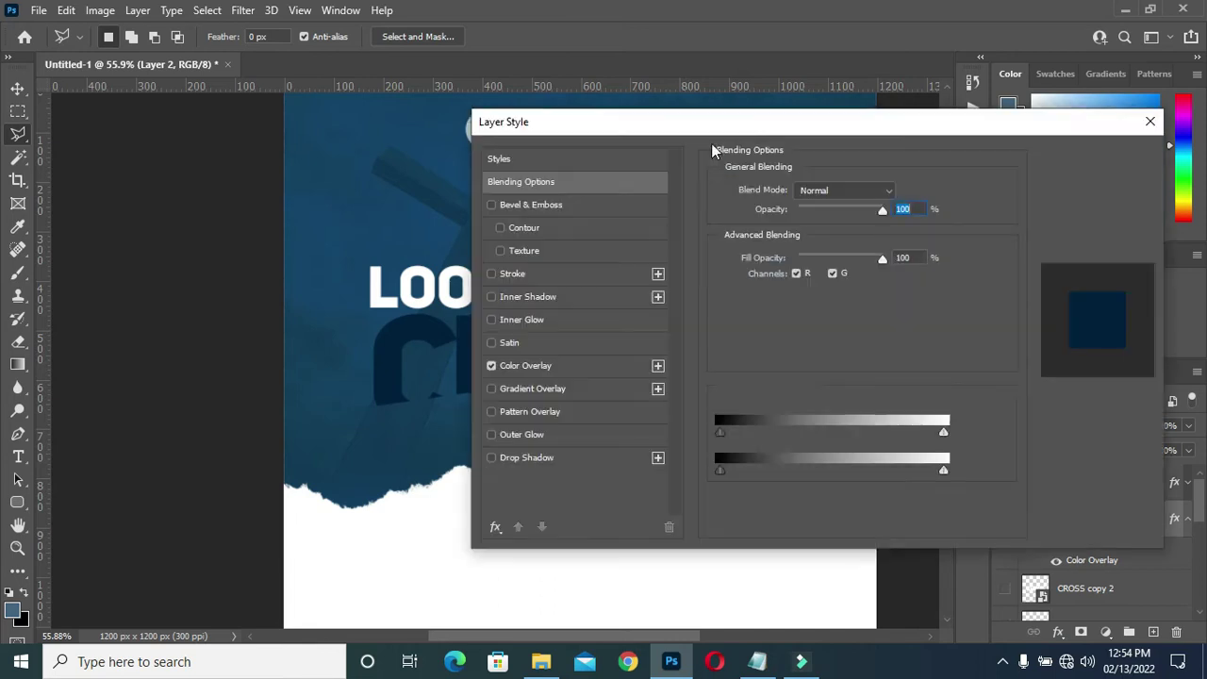
pyautogui.moveTo(711, 119); pyautogui.dragTo(901, 114)
pyautogui.click(741, 204)
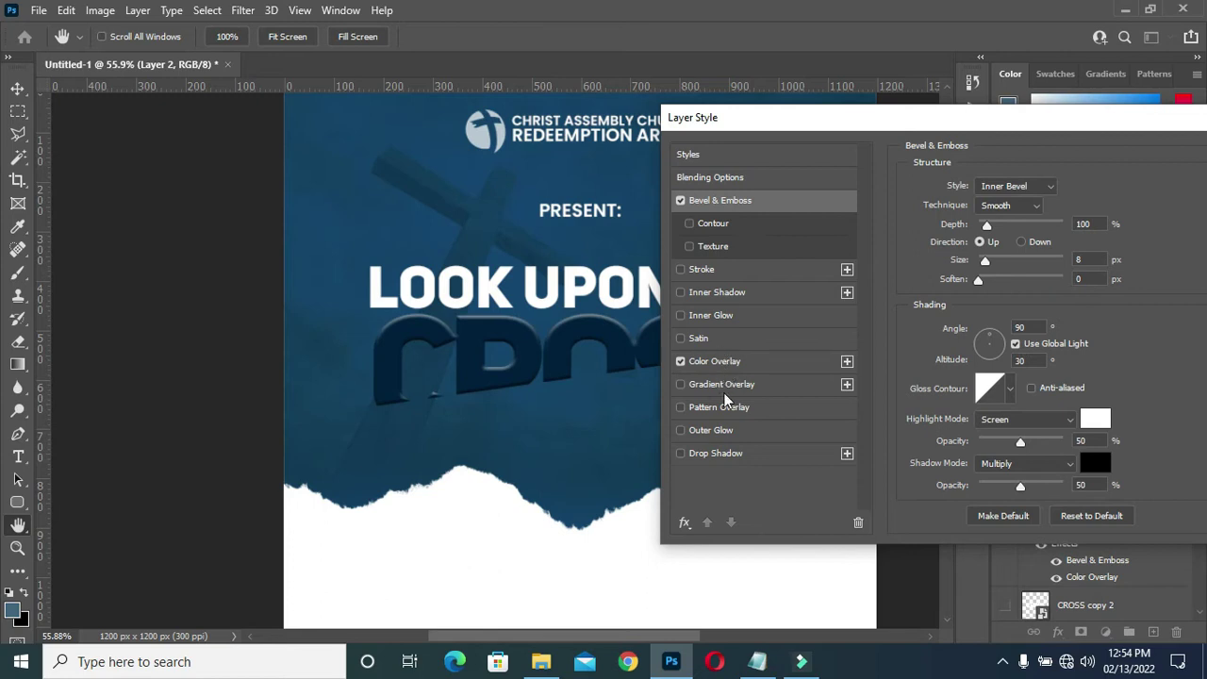
pyautogui.click(721, 434)
pyautogui.click(729, 455)
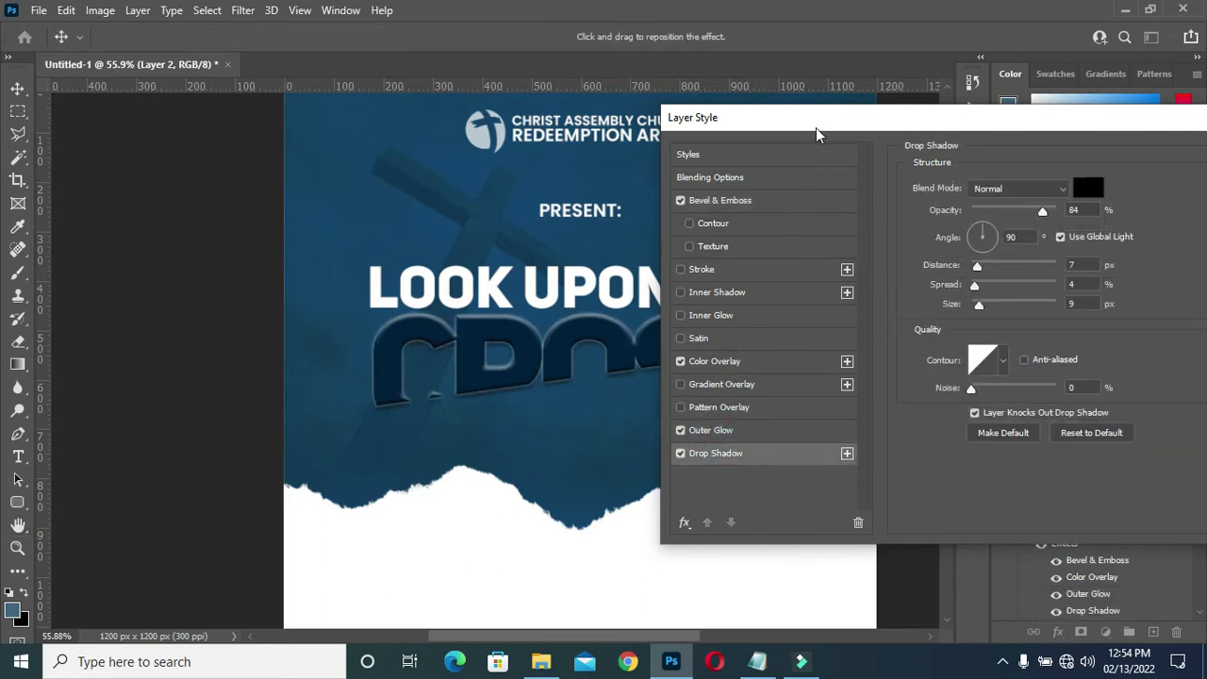
pyautogui.moveTo(928, 123); pyautogui.dragTo(695, 144)
pyautogui.click(1066, 175)
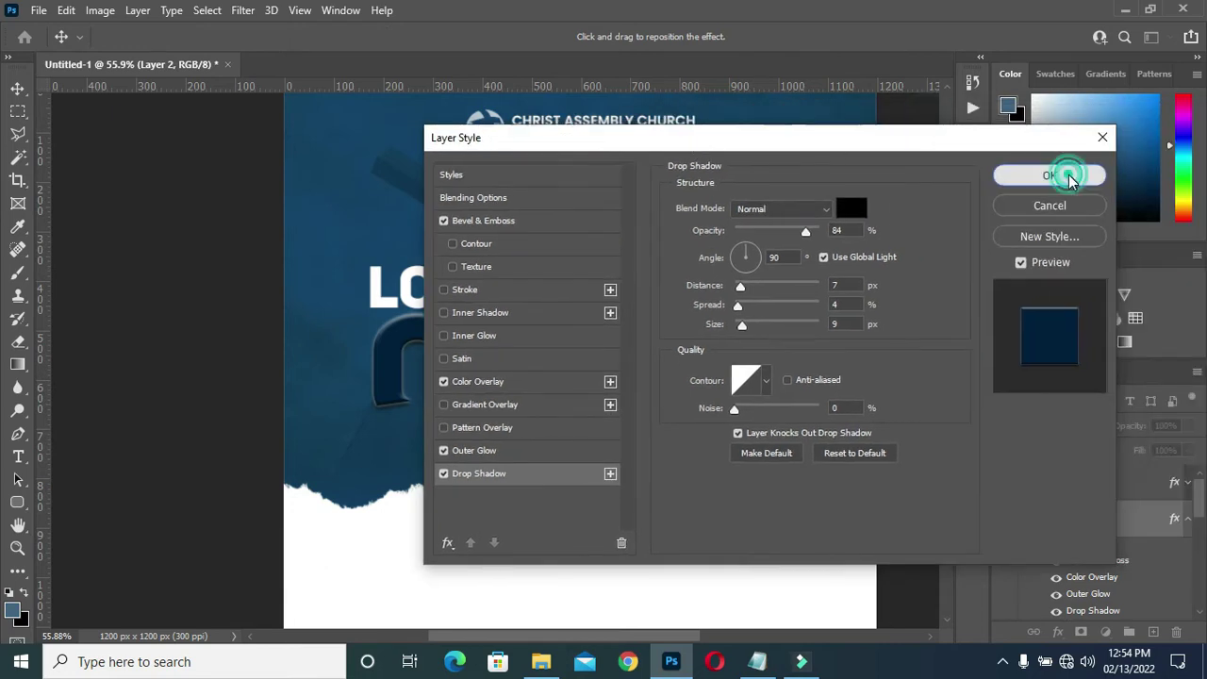
pyautogui.click(1189, 524)
# Show Layer 1 again and set the Color Overlay of this lower CROSS piece to 3e5f7d.
pyautogui.click(1006, 483)
pyautogui.doubleClick(1092, 482)
pyautogui.doubleClick(1024, 484)
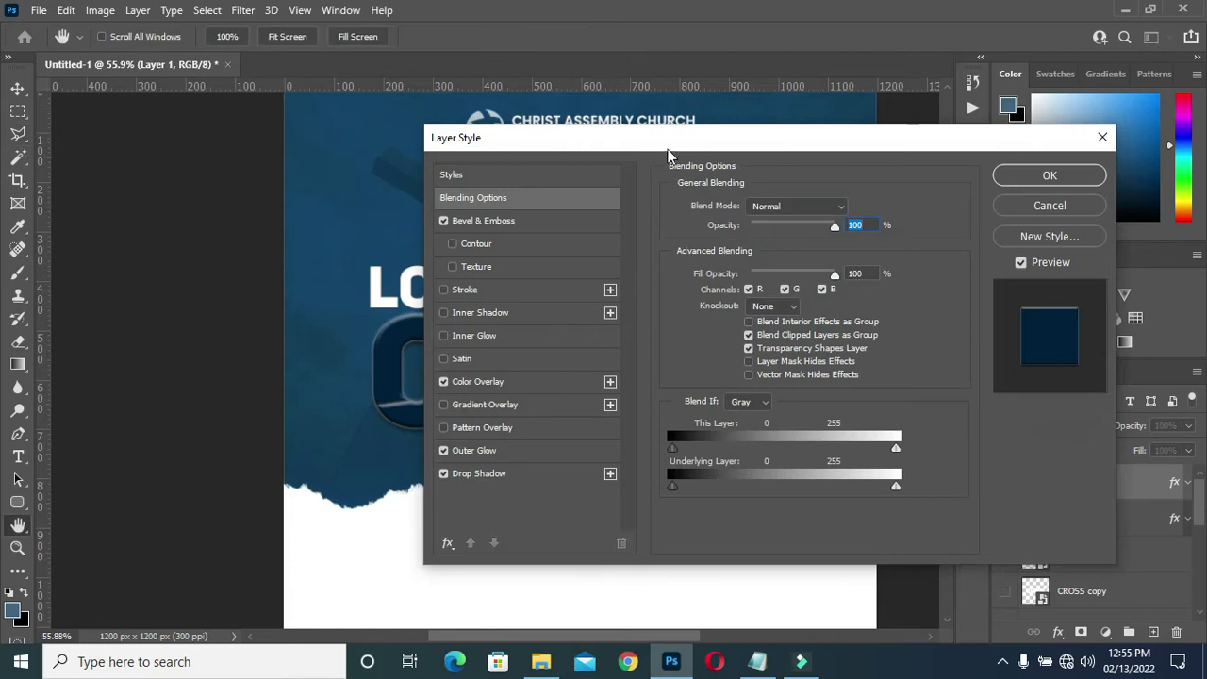
pyautogui.moveTo(595, 139); pyautogui.dragTo(721, 140)
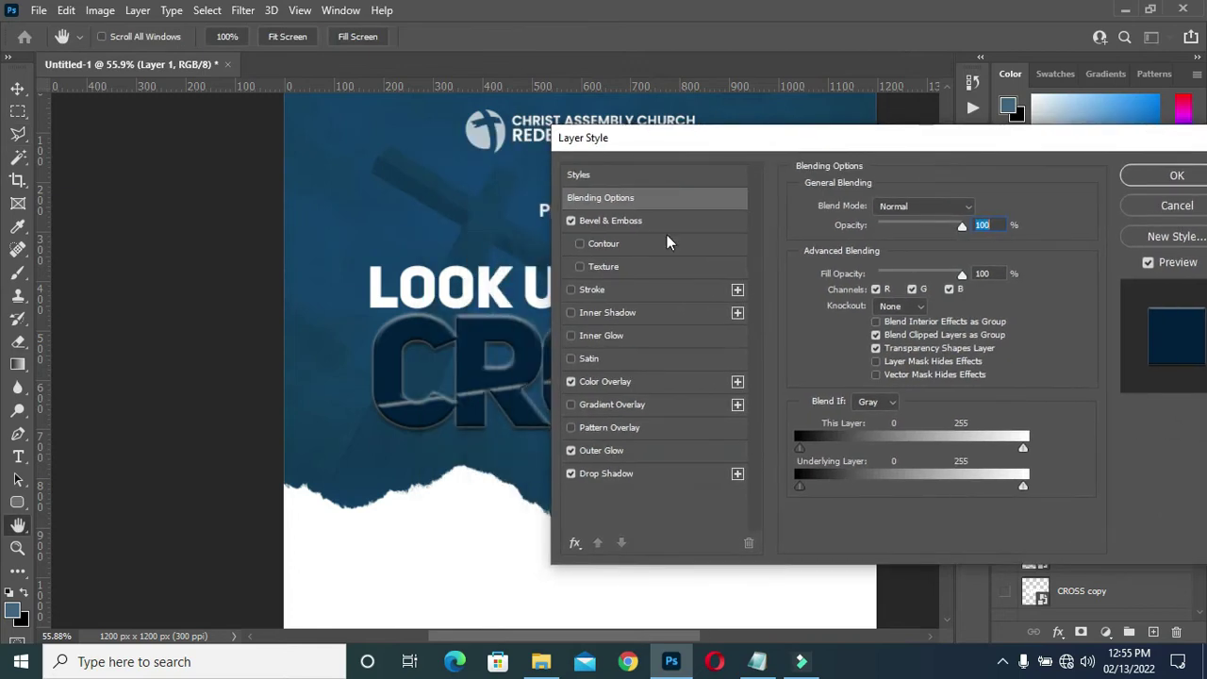
pyautogui.click(627, 382)
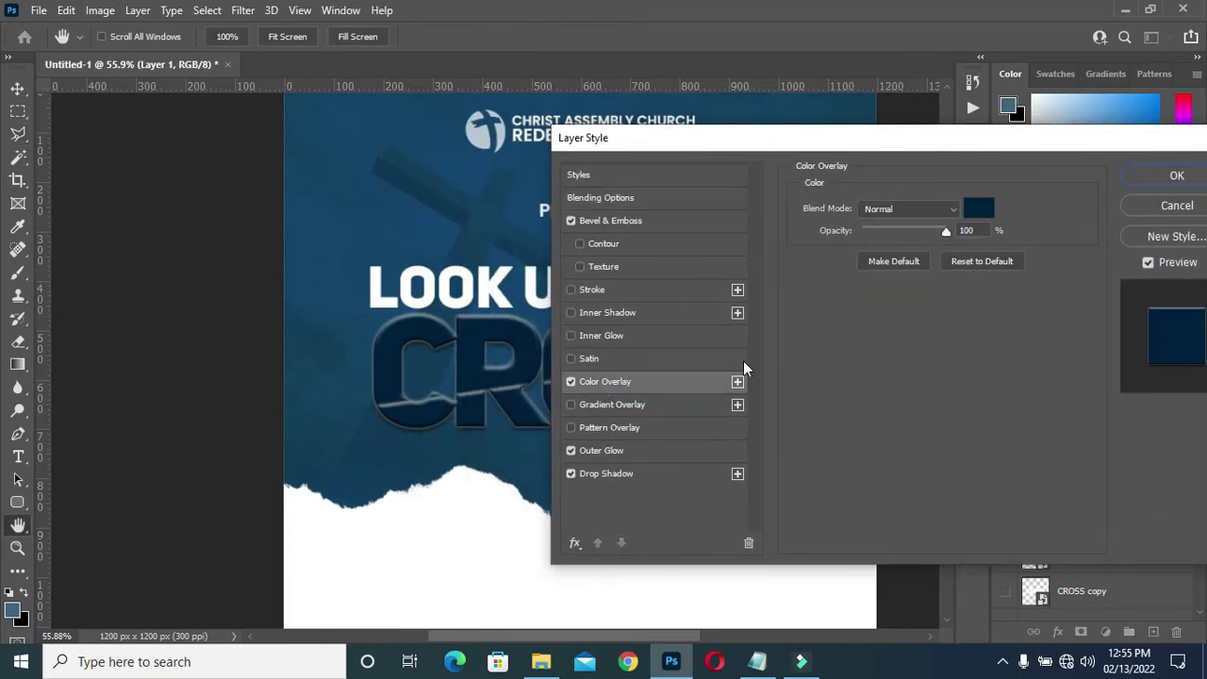
pyautogui.click(978, 210)
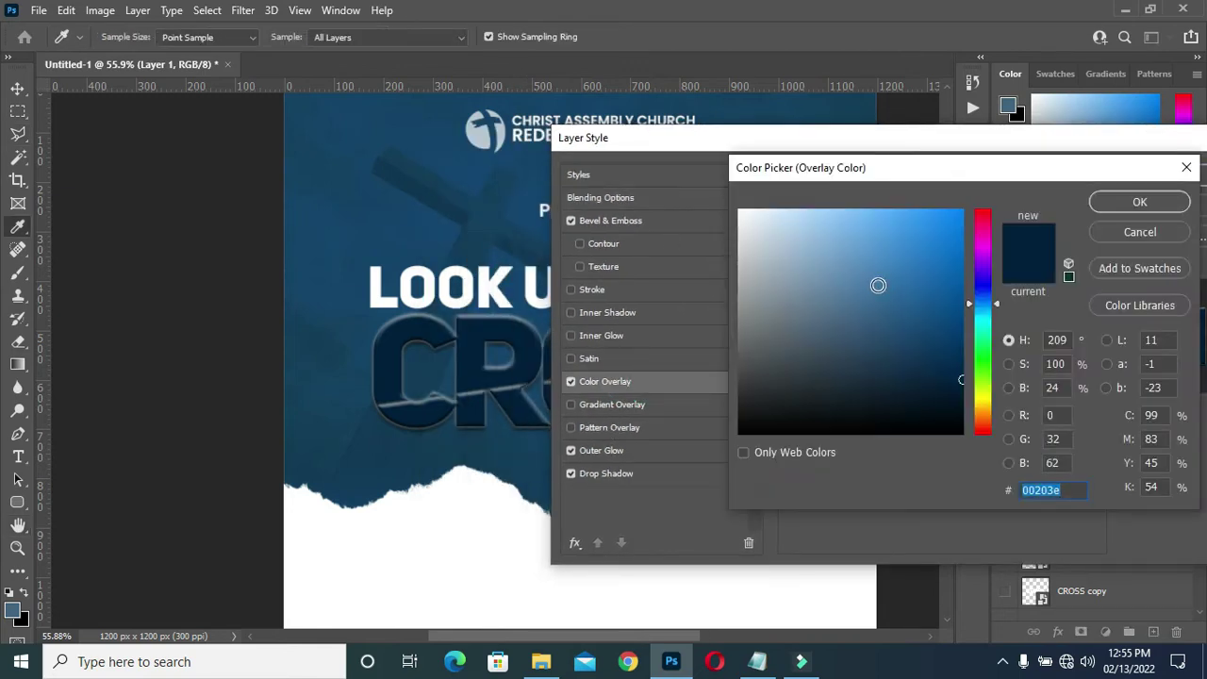
pyautogui.write('3e5f7d')
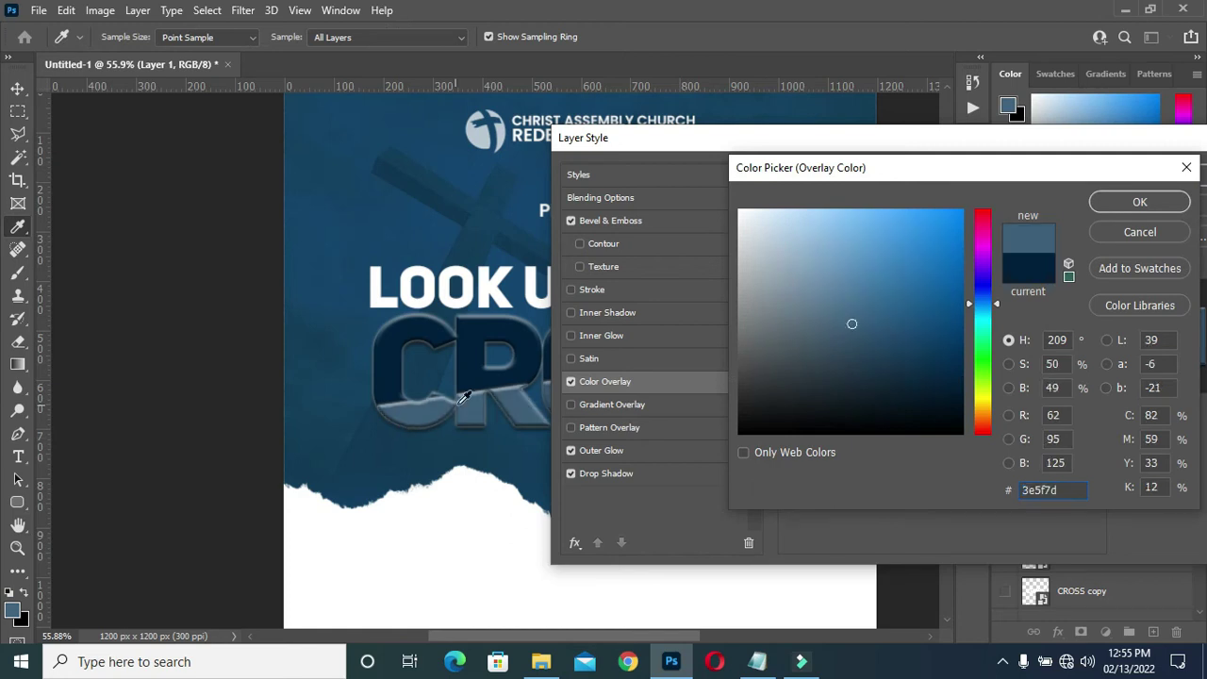
pyautogui.click(1133, 204)
pyautogui.click(1150, 174)
pyautogui.press('l')
pyautogui.scroll(-1, 698, 413)
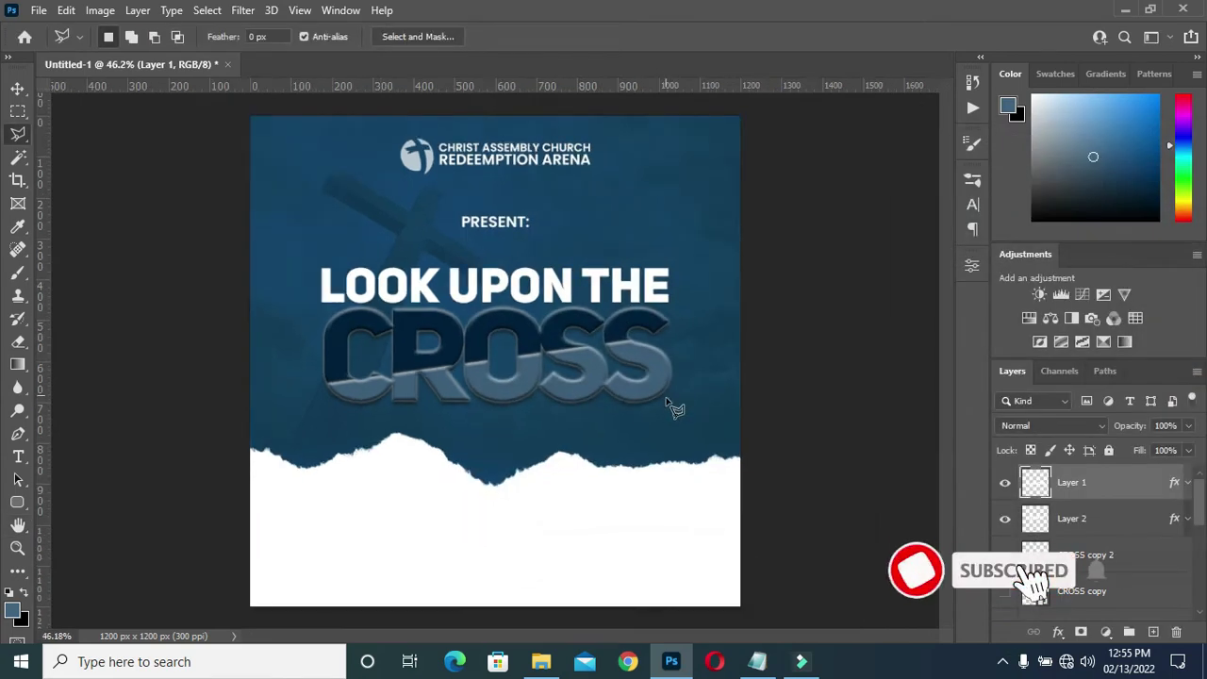
pyautogui.scroll(1, 661, 396)
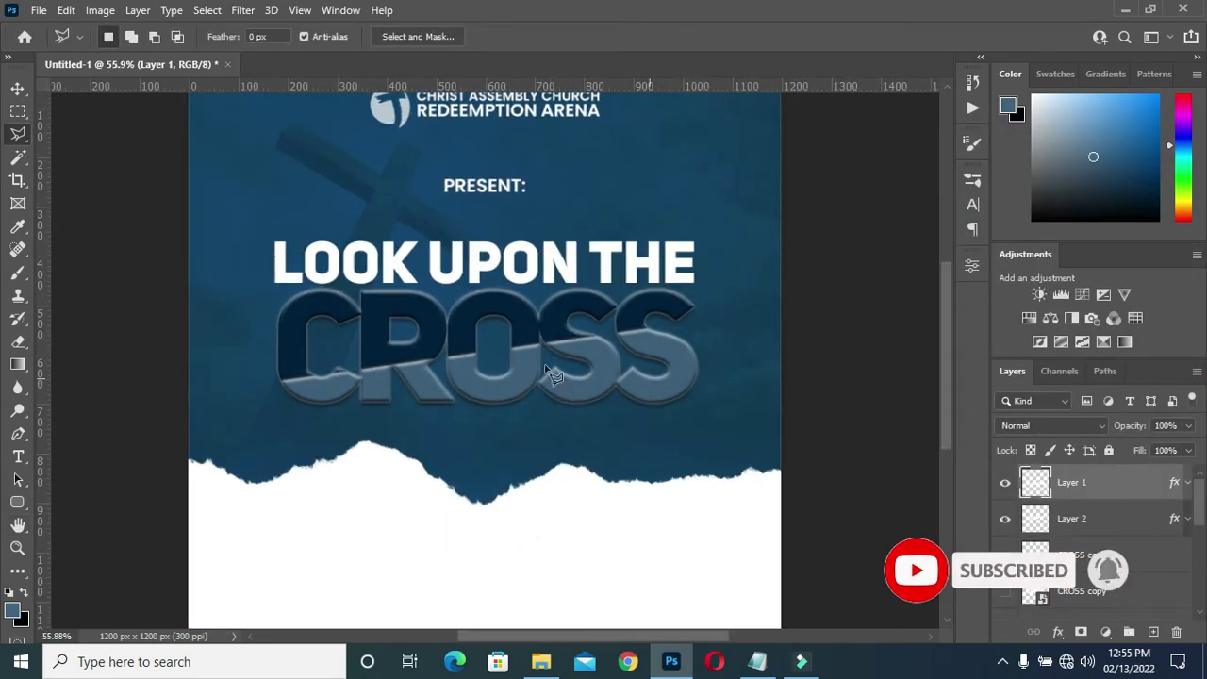
# Nudge the lower CROSS piece a few pixels down and to the left to offset it from the upper piece, and deselect it.
pyautogui.click(18, 92)
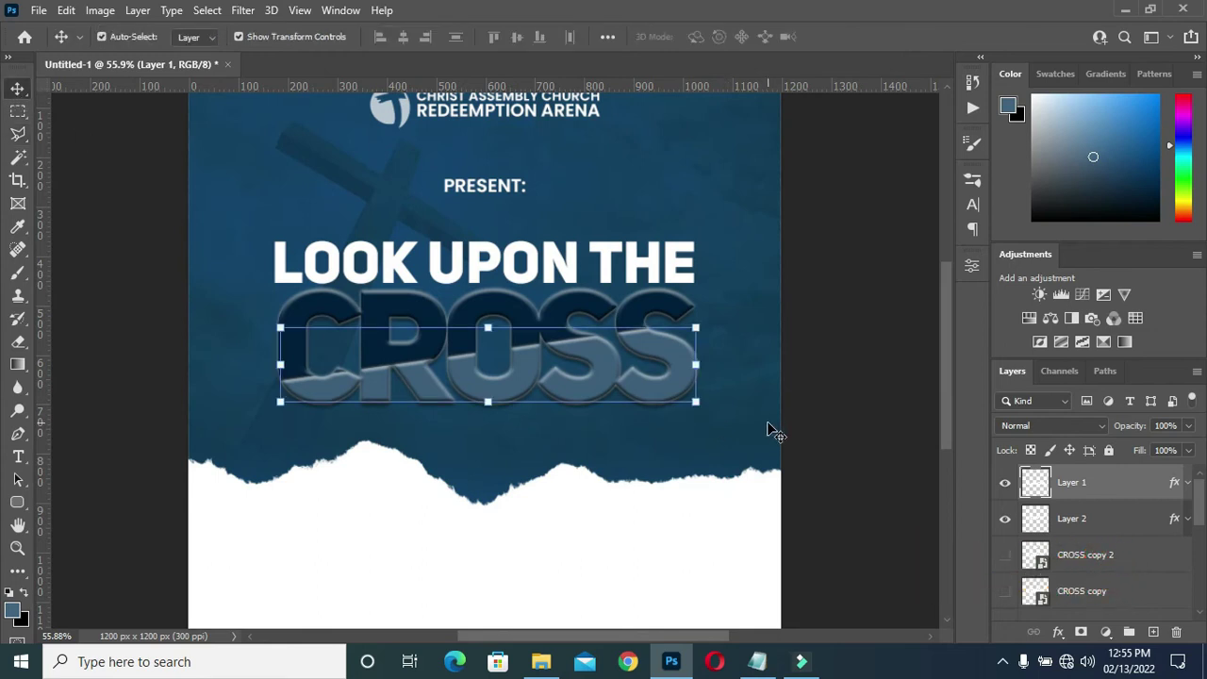
pyautogui.press('Down')
pyautogui.press('Down')
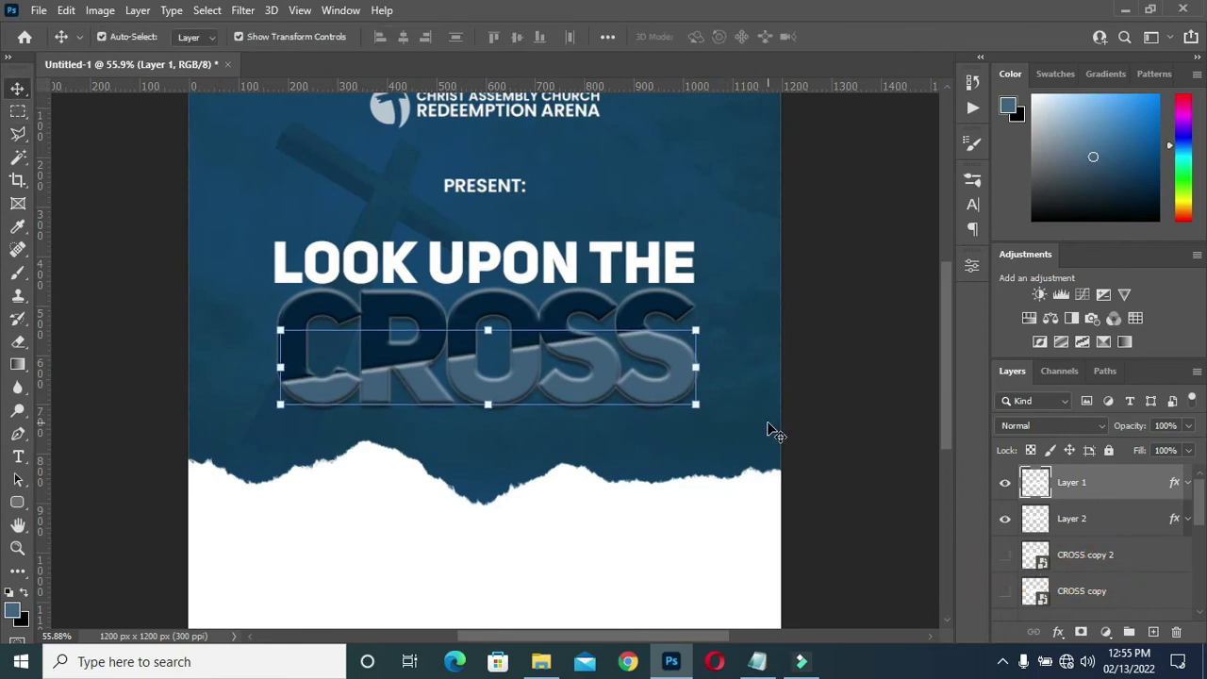
pyautogui.press('Left')
pyautogui.press('Left')
pyautogui.press('Left')
pyautogui.press('Down')
pyautogui.press('Left')
pyautogui.press('Left')
pyautogui.press('Left')
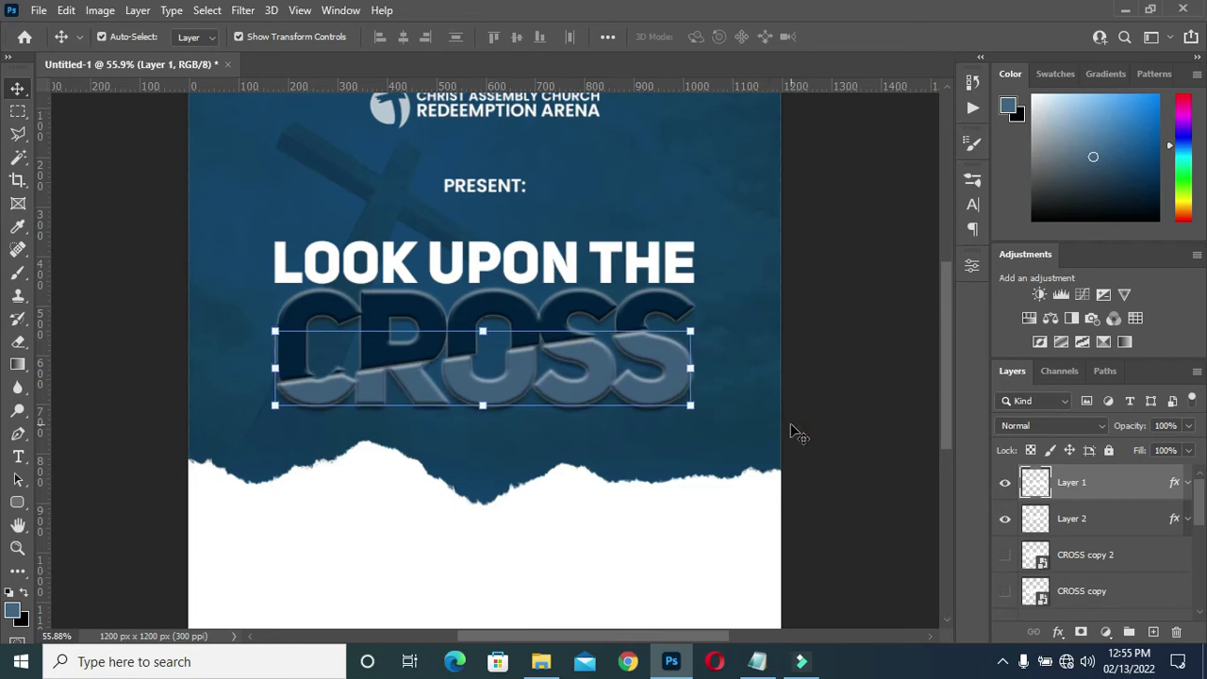
pyautogui.click(807, 400)
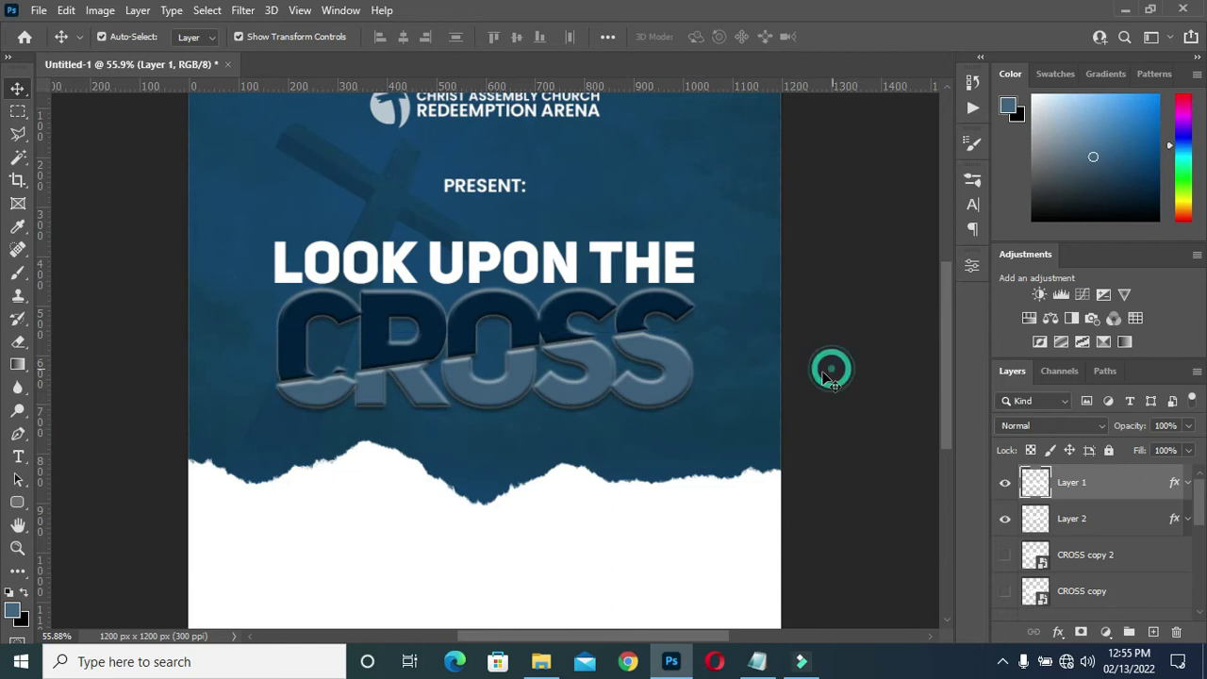
# Add a Bevel & Emboss effect to the LOOK UPON THE text, using a smooth 8 px Inner Bevel at 100% depth.
pyautogui.scroll(-4, 459, 363)
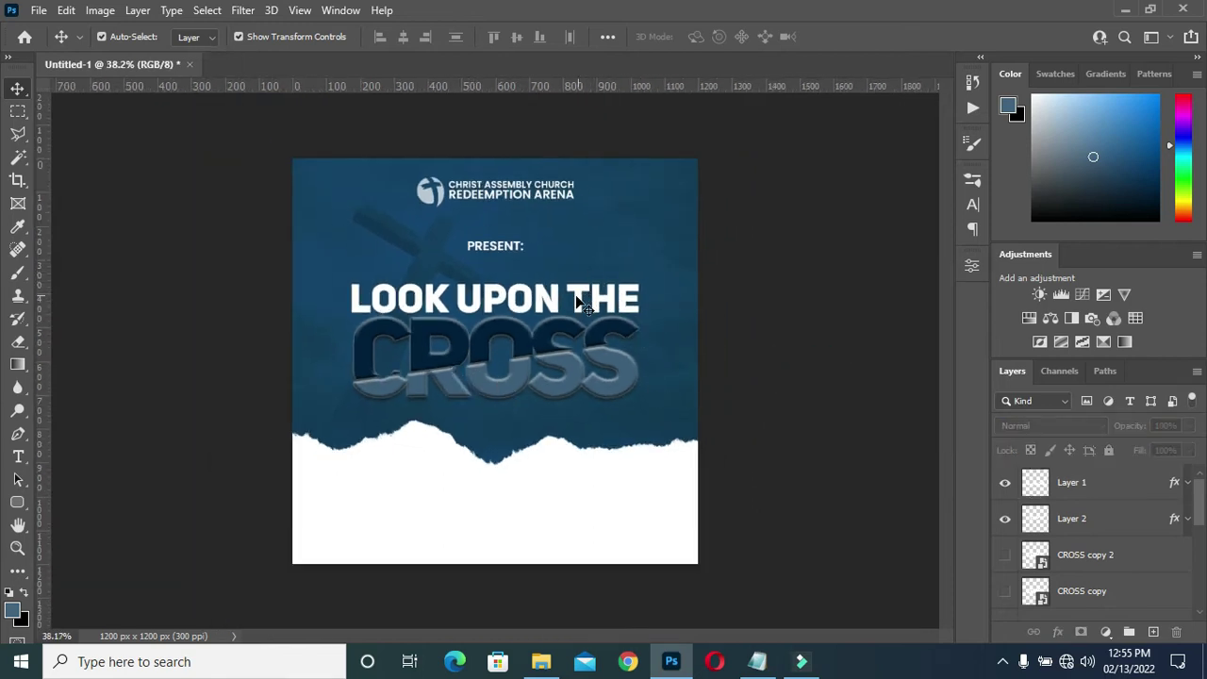
pyautogui.scroll(2, 579, 303)
pyautogui.click(609, 291)
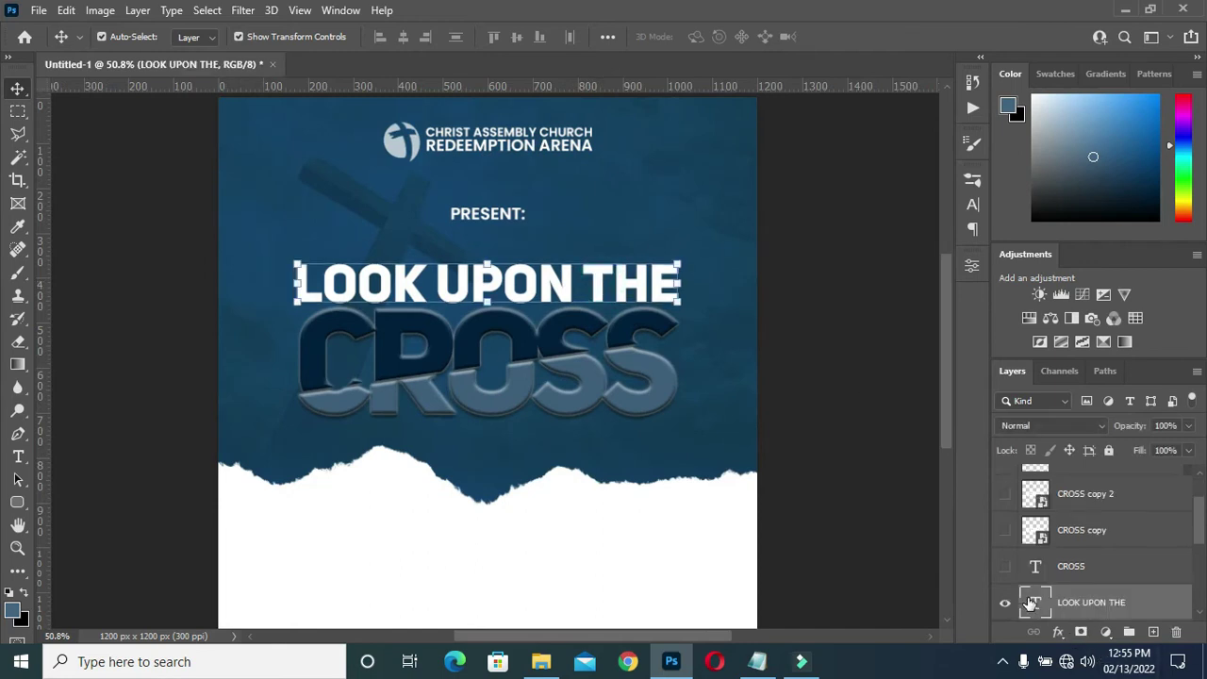
pyautogui.click(1059, 632)
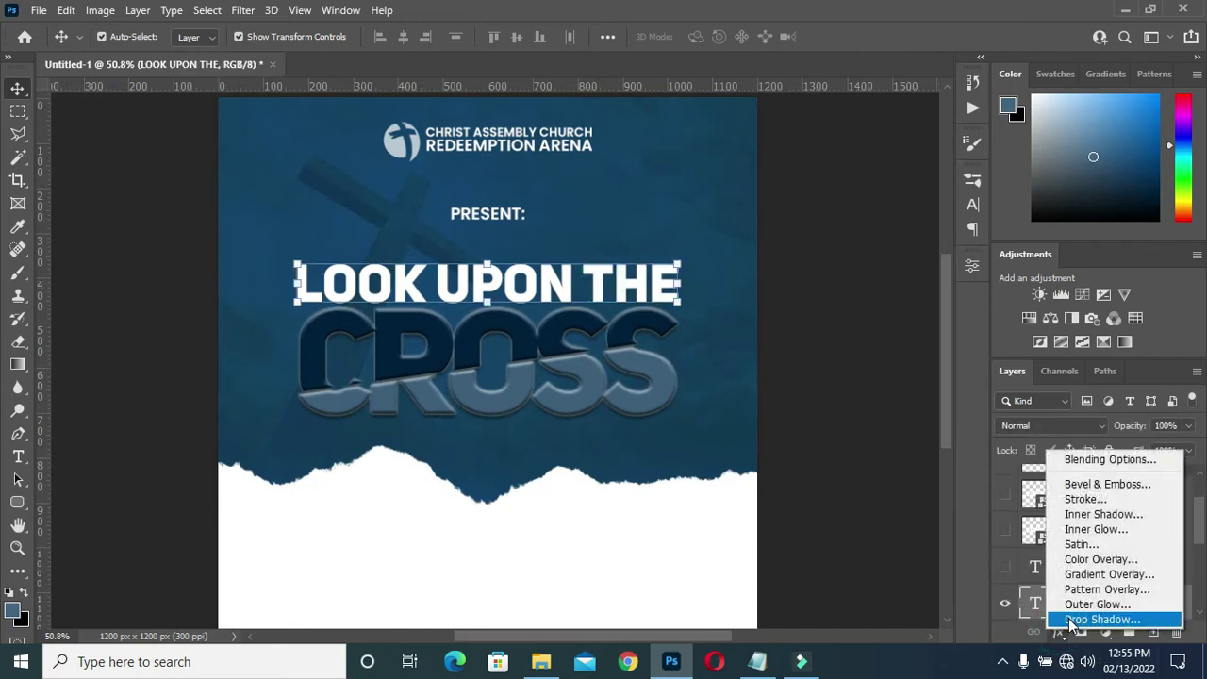
pyautogui.click(1092, 484)
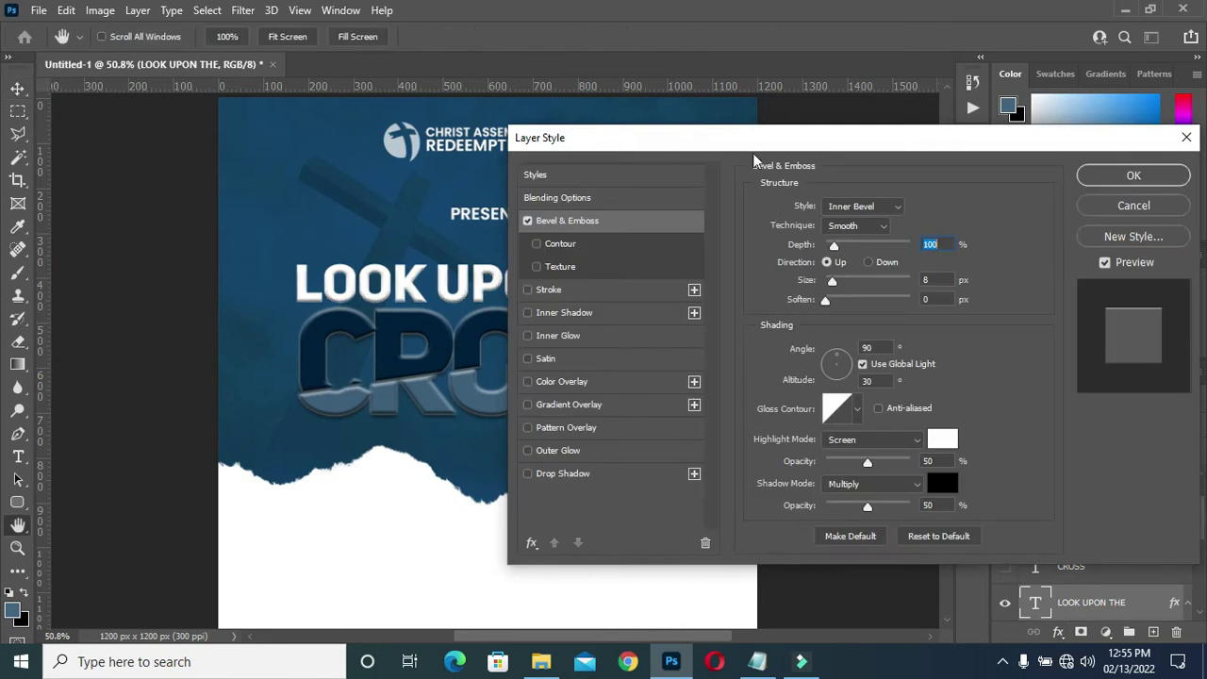
pyautogui.moveTo(750, 143); pyautogui.dragTo(791, 149)
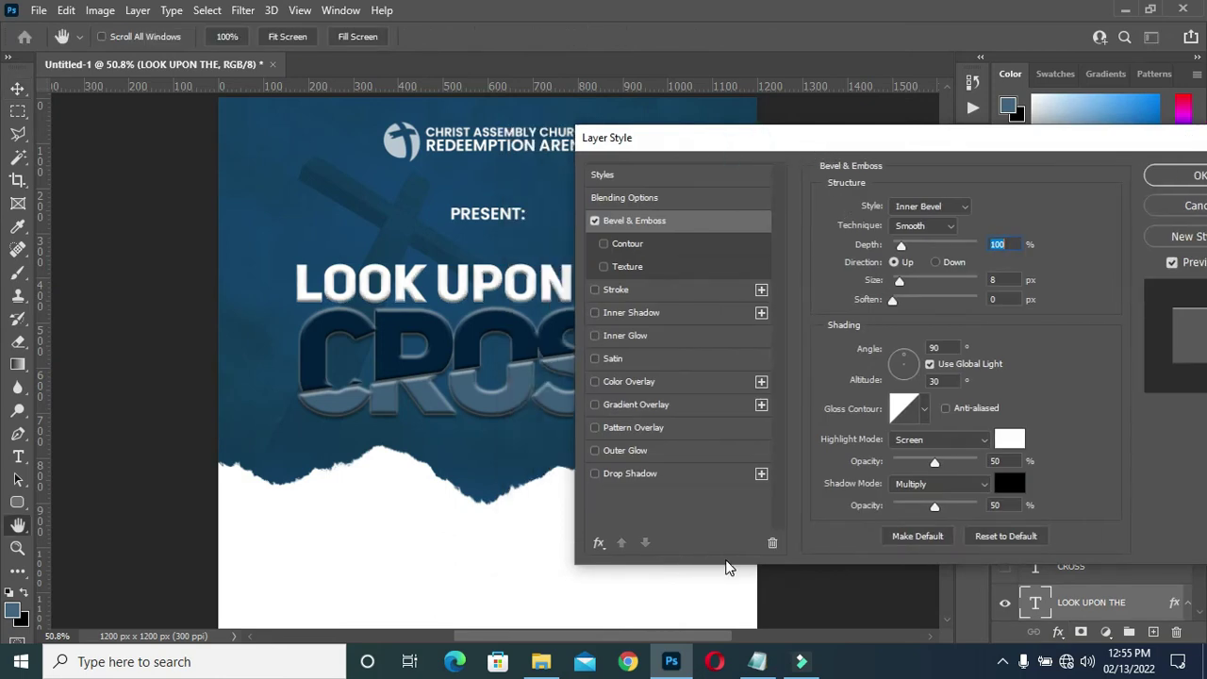
# Add a linear 90° blue-to-white Gradient Overlay to LOOK UPON THE, checking colour 2569a9 in the Notepad notes, and apply the layer style.
pyautogui.click(643, 404)
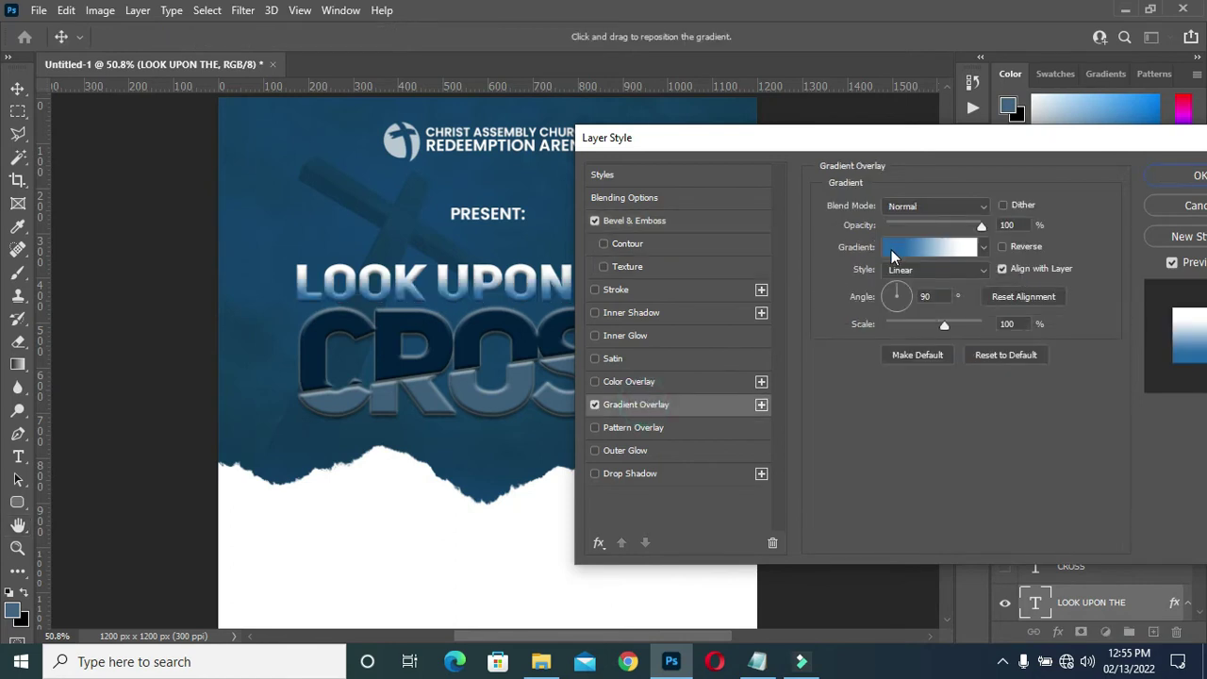
pyautogui.click(757, 661)
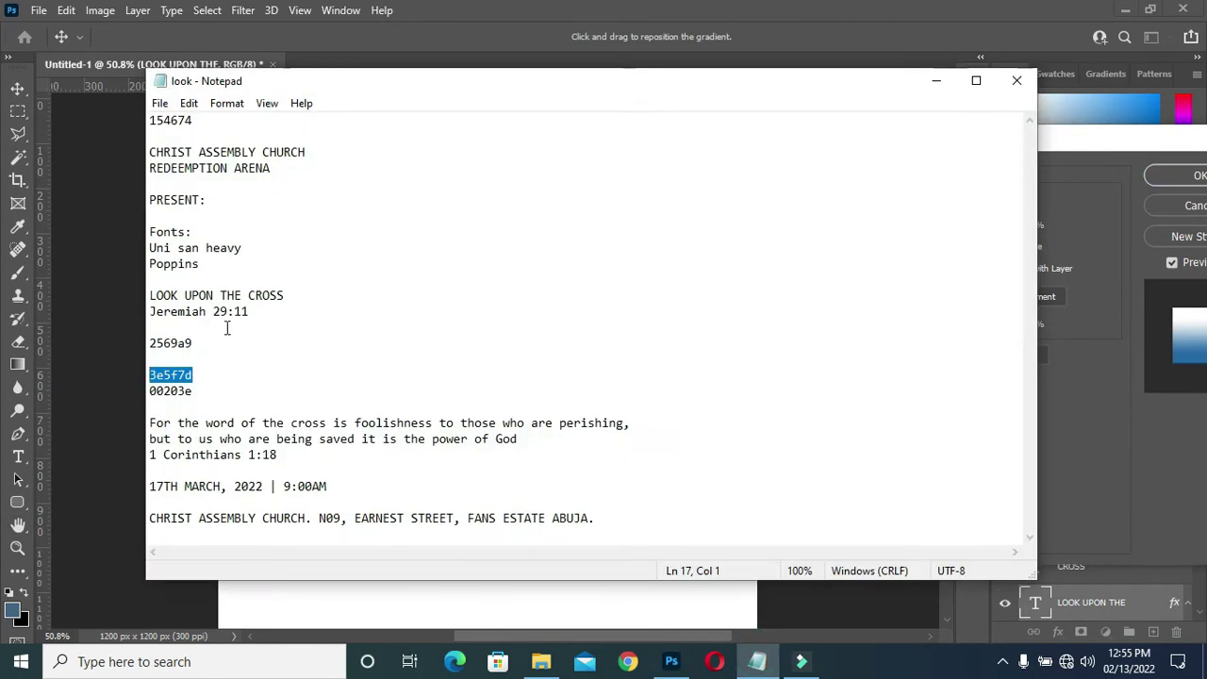
pyautogui.moveTo(193, 343); pyautogui.dragTo(164, 343)
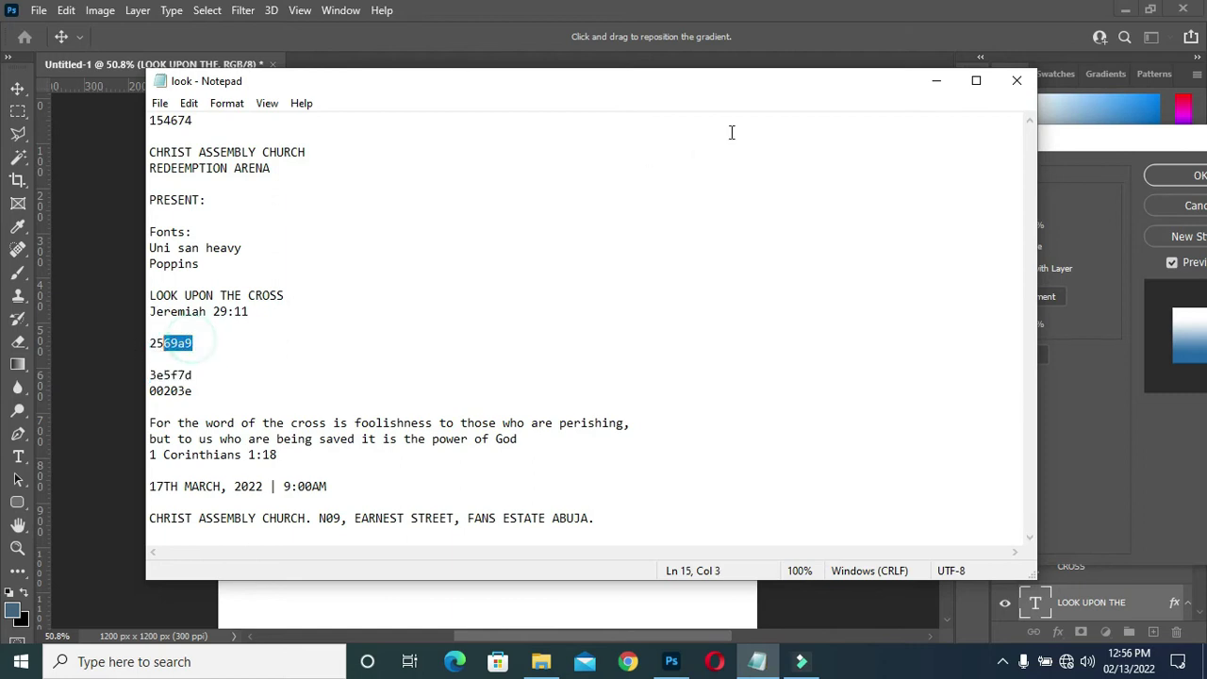
pyautogui.click(935, 83)
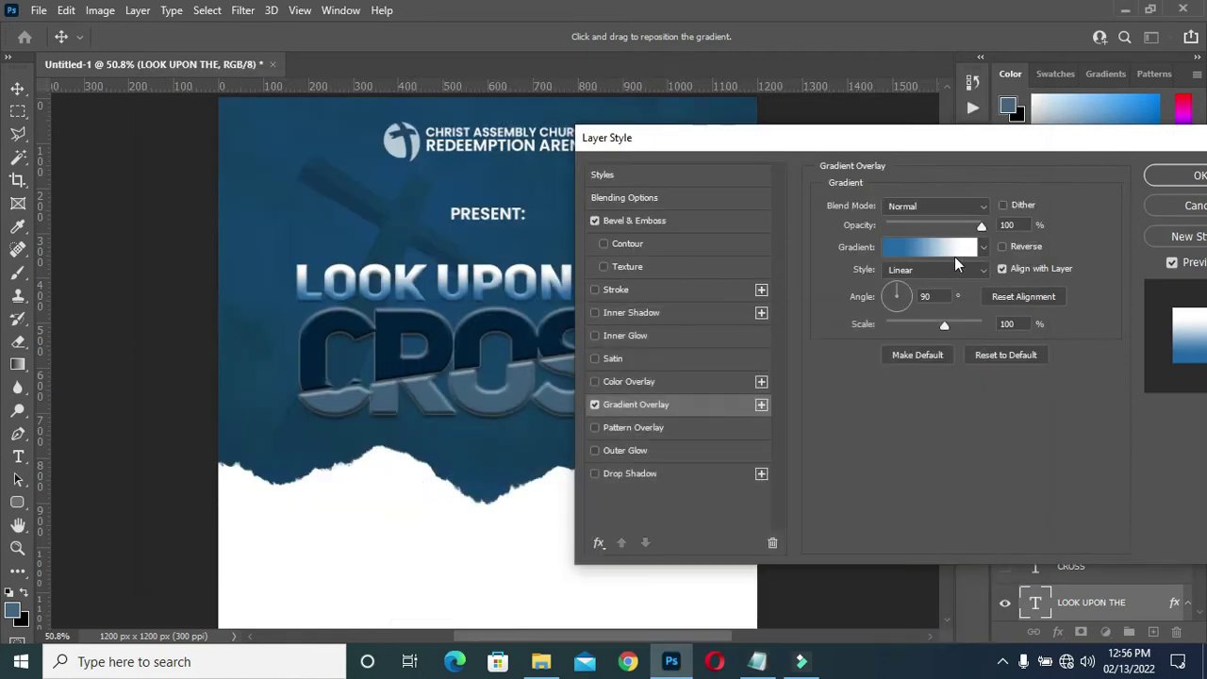
pyautogui.click(959, 249)
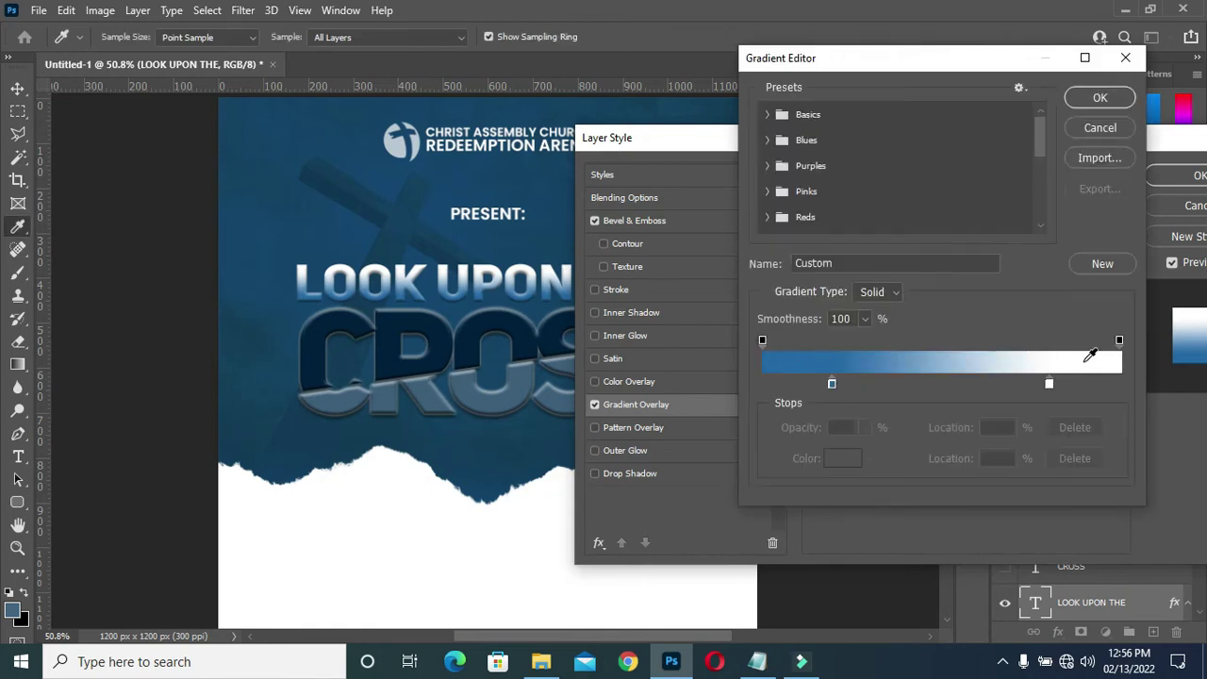
pyautogui.click(1099, 95)
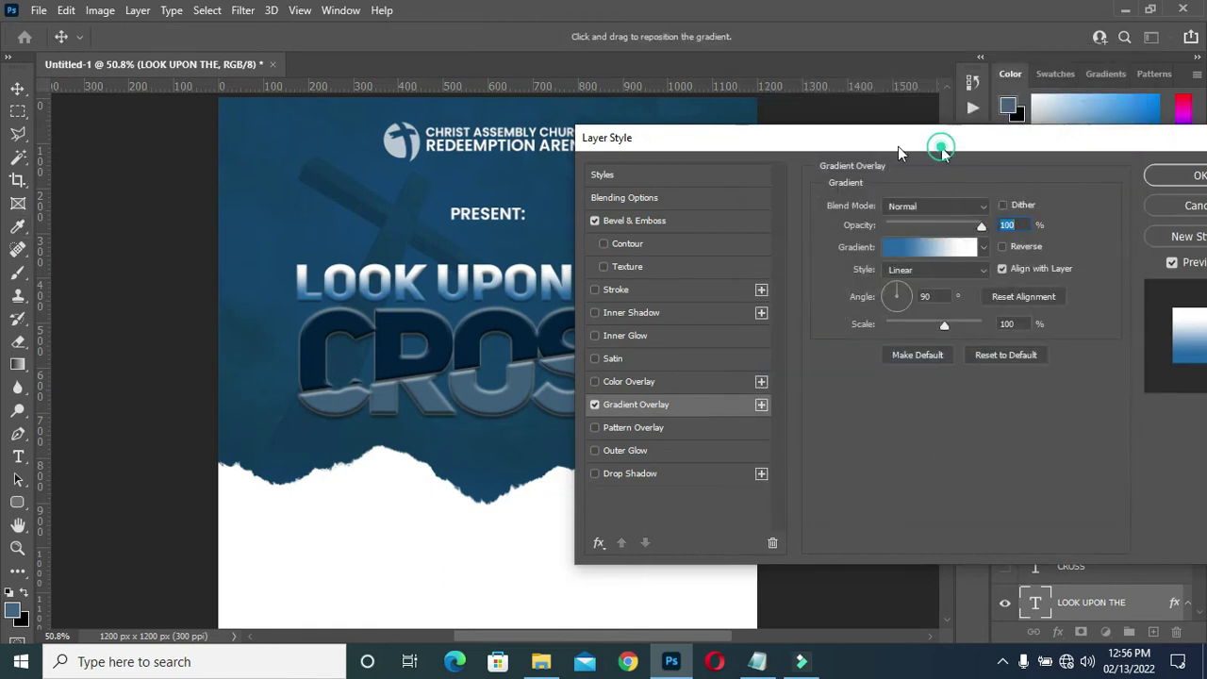
pyautogui.moveTo(941, 148); pyautogui.dragTo(837, 151)
pyautogui.press('Return')
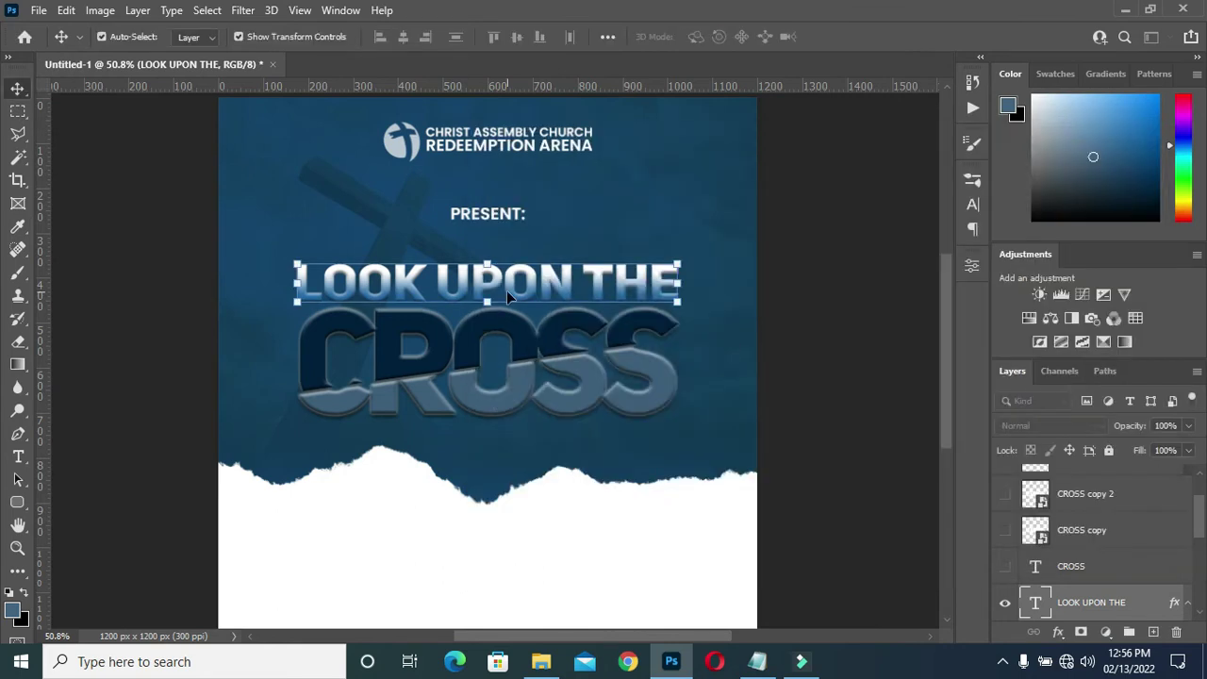
pyautogui.click(800, 314)
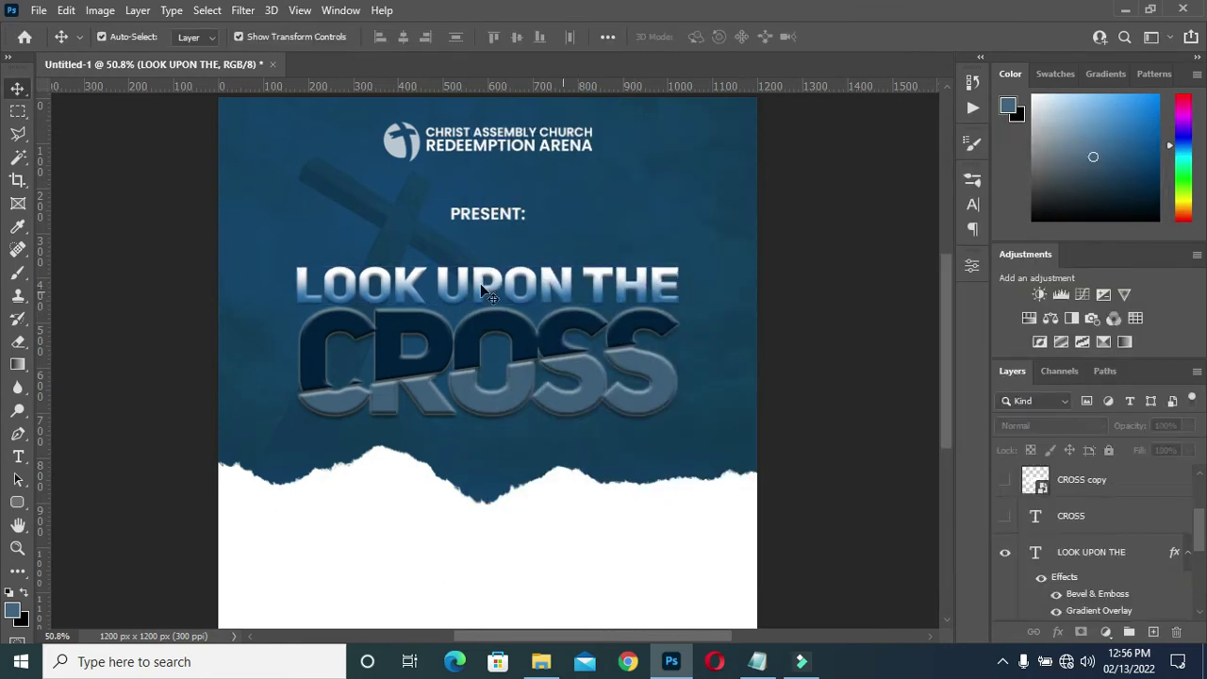
# Place the OIP (7) lens-flare image from the Look upon the cross folder over the title at 96% scale, spanning the canvas width.
pyautogui.scroll(-3, 483, 291)
pyautogui.scroll(1, 484, 593)
pyautogui.click(540, 661)
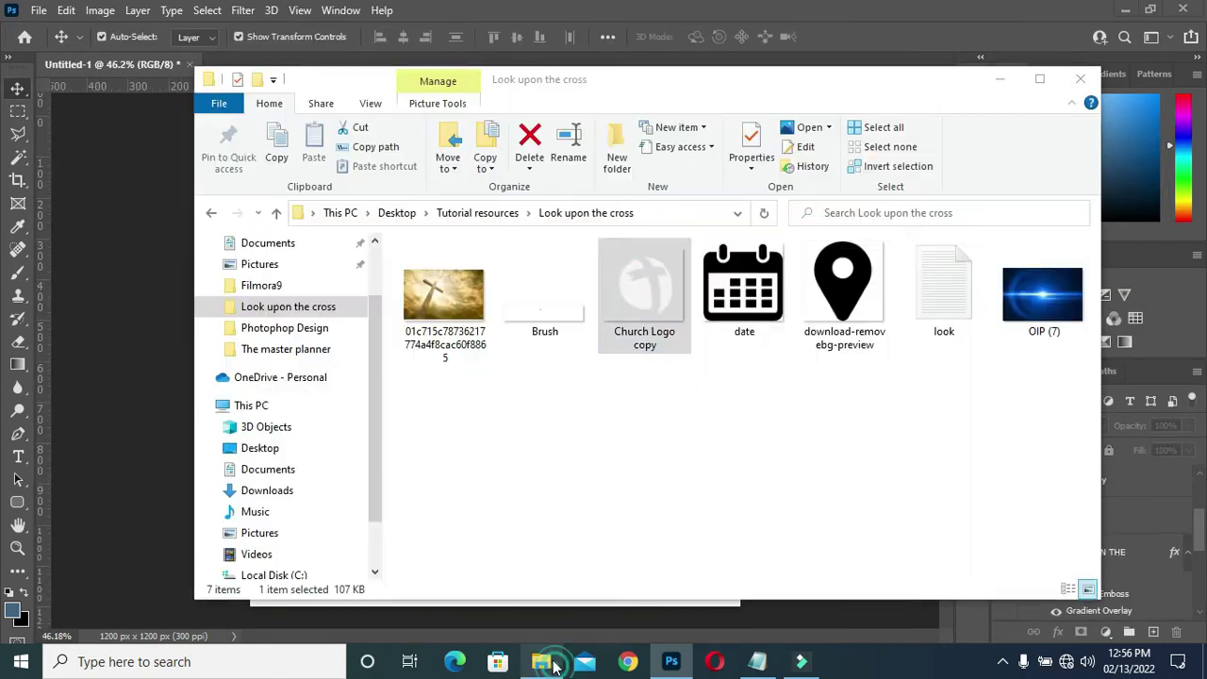
pyautogui.click(1035, 313)
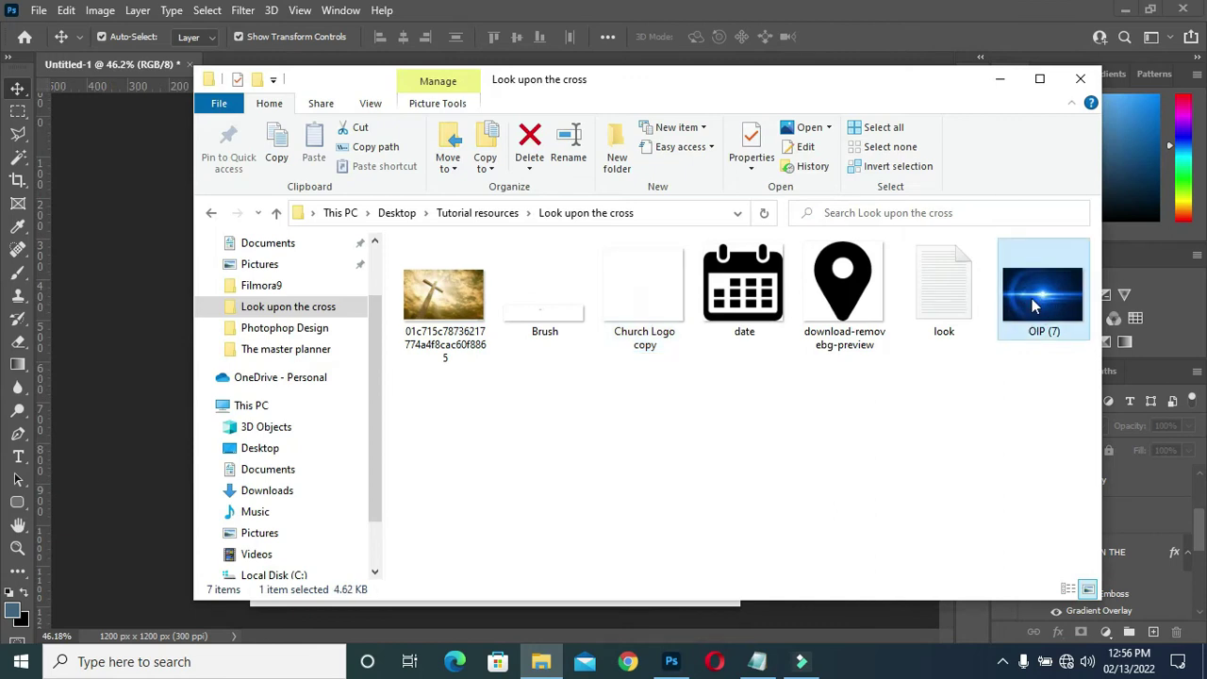
pyautogui.moveTo(1034, 300); pyautogui.dragTo(149, 519)
pyautogui.moveTo(710, 333); pyautogui.dragTo(596, 312)
pyautogui.moveTo(513, 350)
pyautogui.mouseDown()
pyautogui.moveTo(525, 333)
pyautogui.moveTo(511, 332)
pyautogui.mouseUp()
pyautogui.scroll(2, 1097, 512)
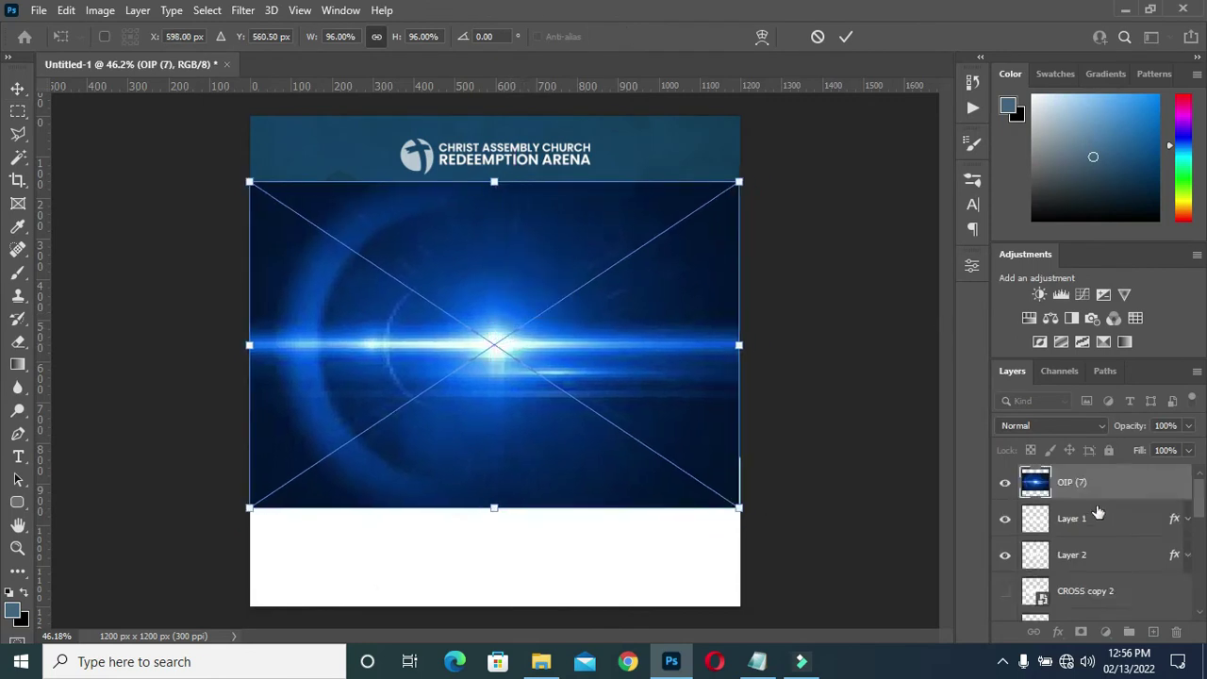
pyautogui.click(847, 38)
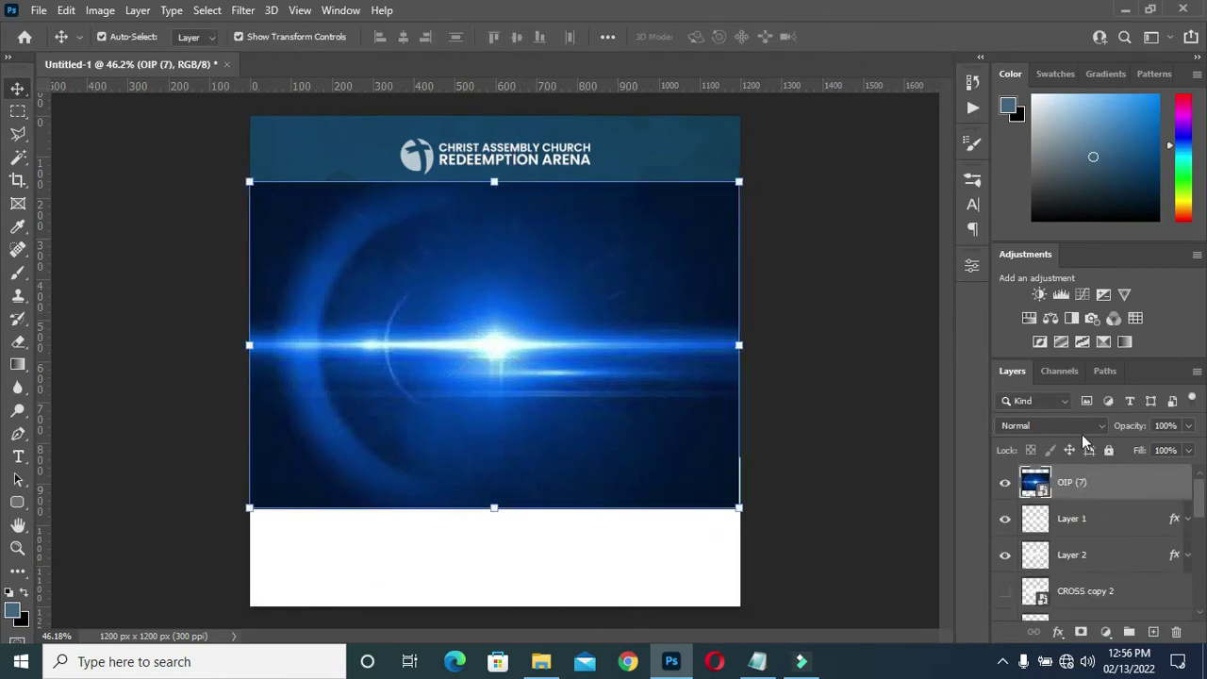
# Set the lens-flare layer's blend mode to Screen and move it up so its bright centre sits between LOOK UPON THE and CROSS.
pyautogui.click(1075, 425)
pyautogui.click(1026, 351)
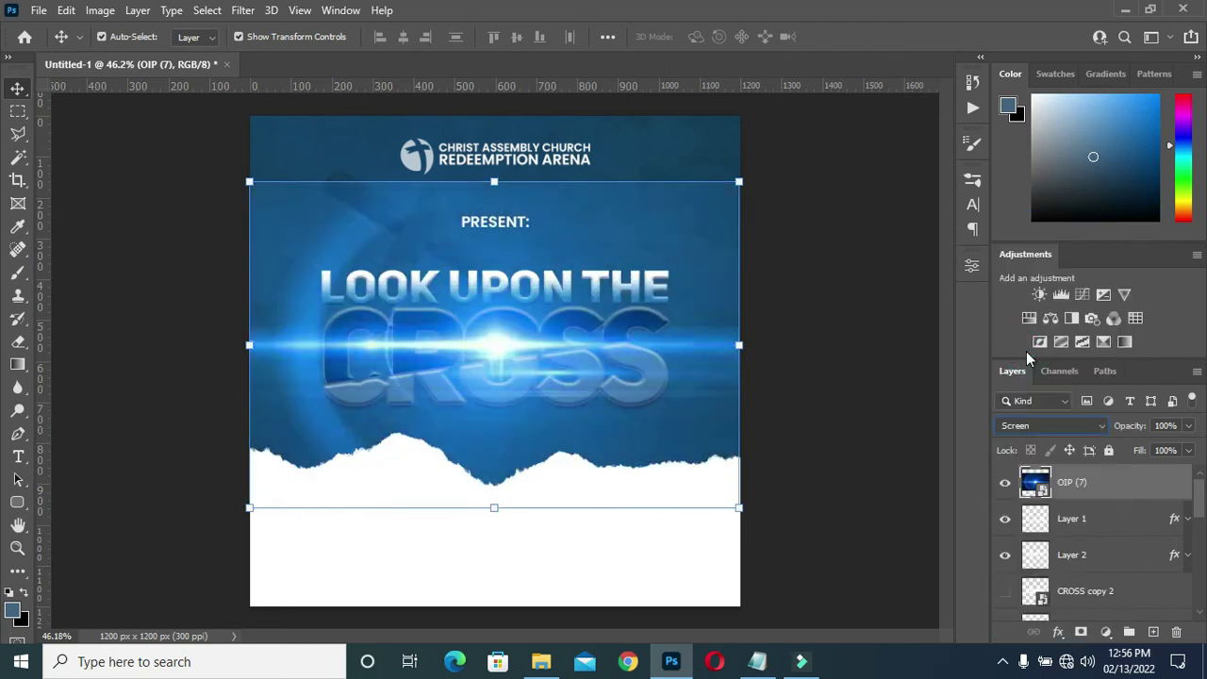
pyautogui.moveTo(515, 342); pyautogui.dragTo(516, 306)
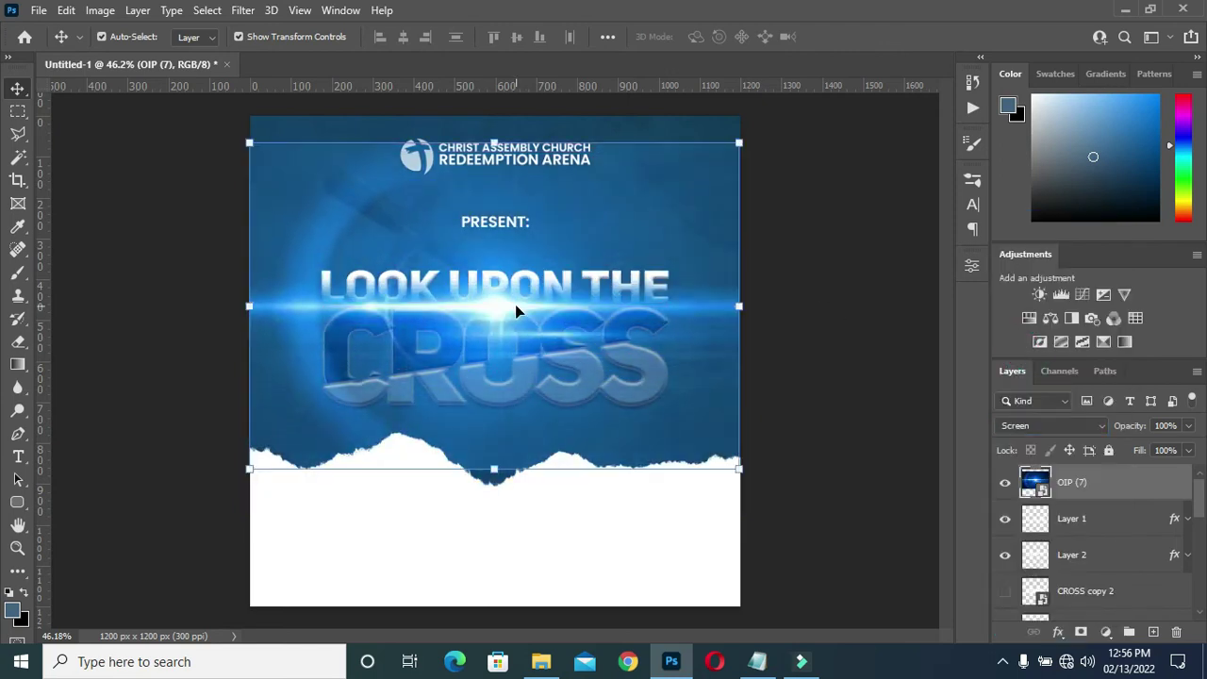
# Apply a Gaussian Blur to the lens-flare layer and collapse its Smart Filters list.
pyautogui.click(247, 13)
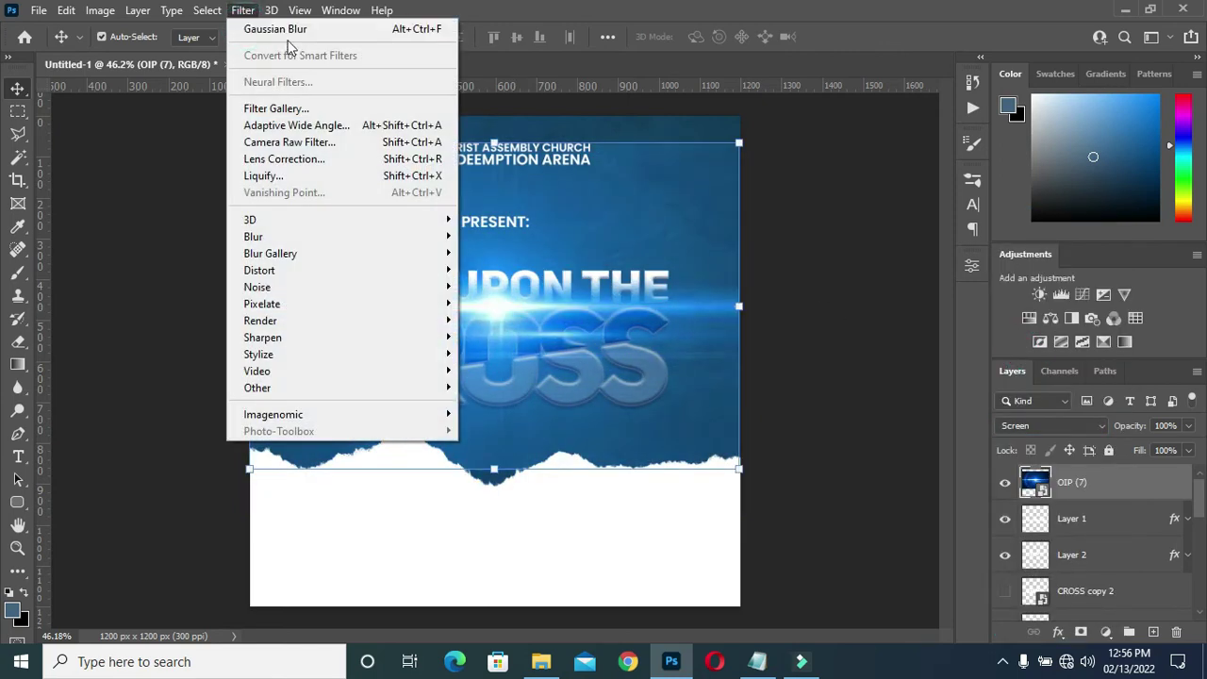
pyautogui.moveTo(317, 242)
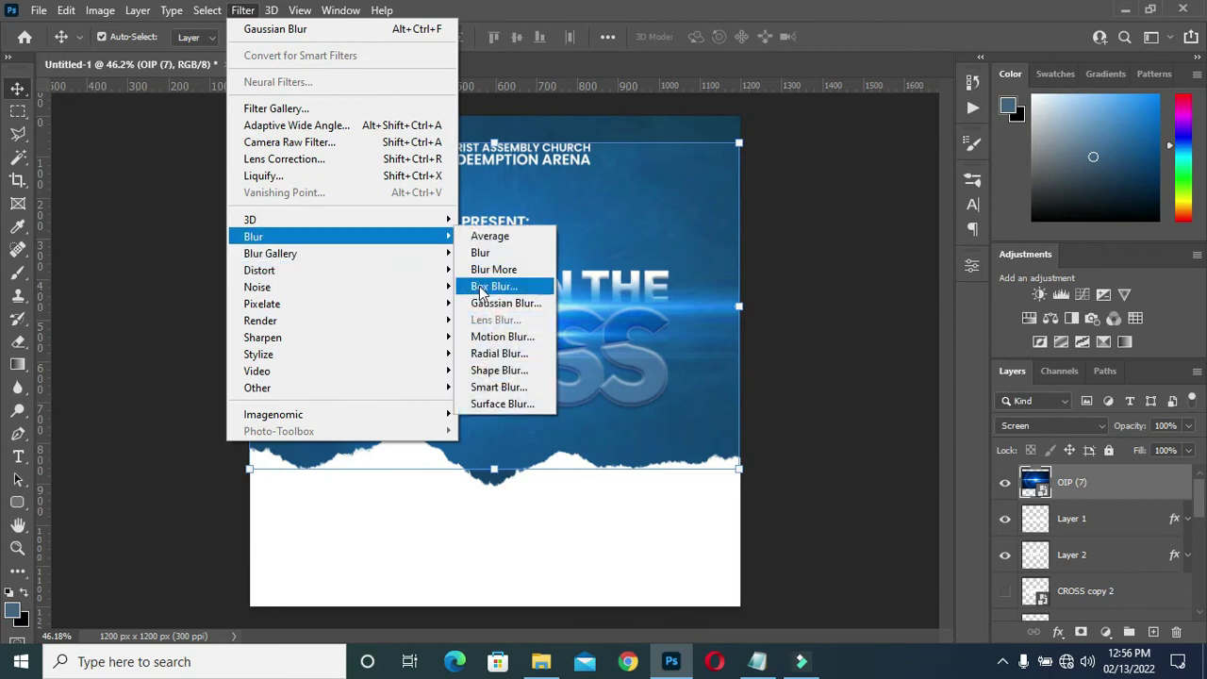
pyautogui.click(498, 305)
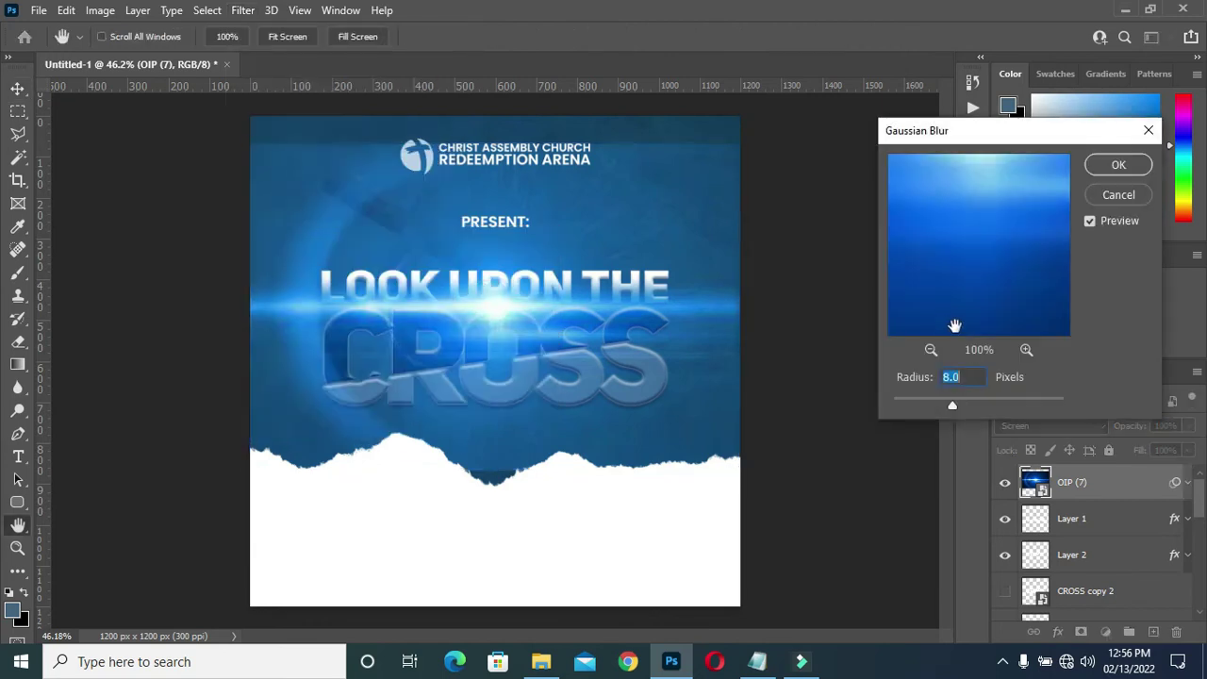
pyautogui.click(972, 383)
pyautogui.click(1119, 165)
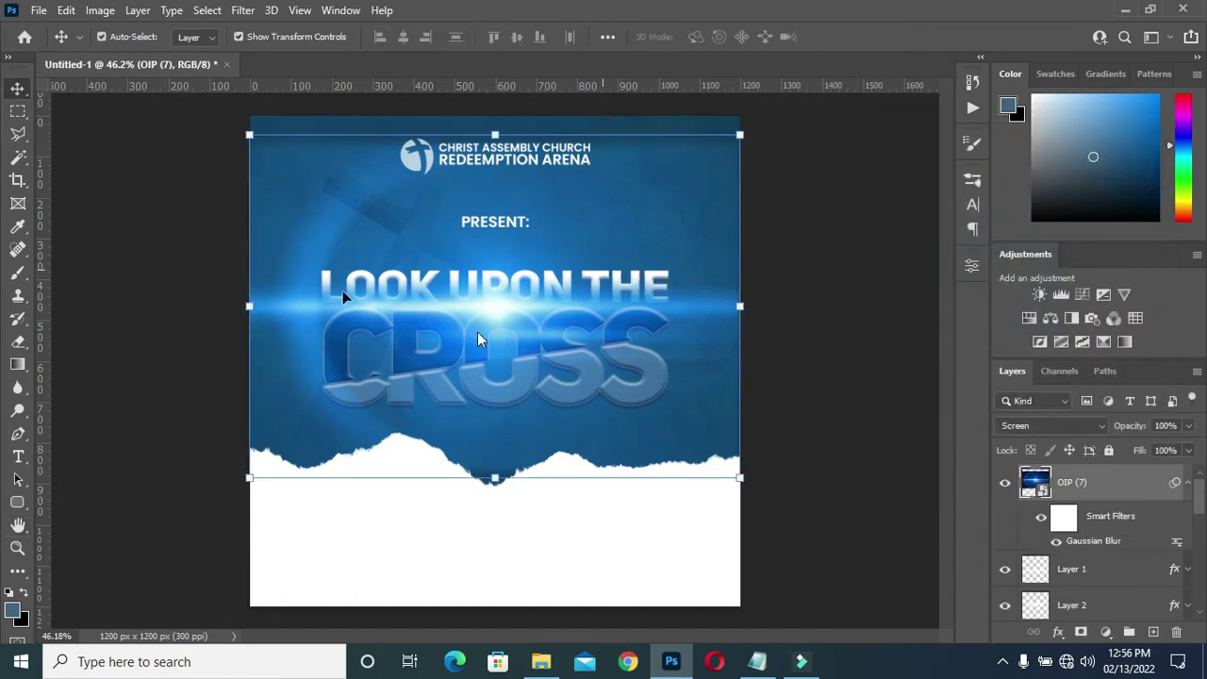
pyautogui.click(1189, 484)
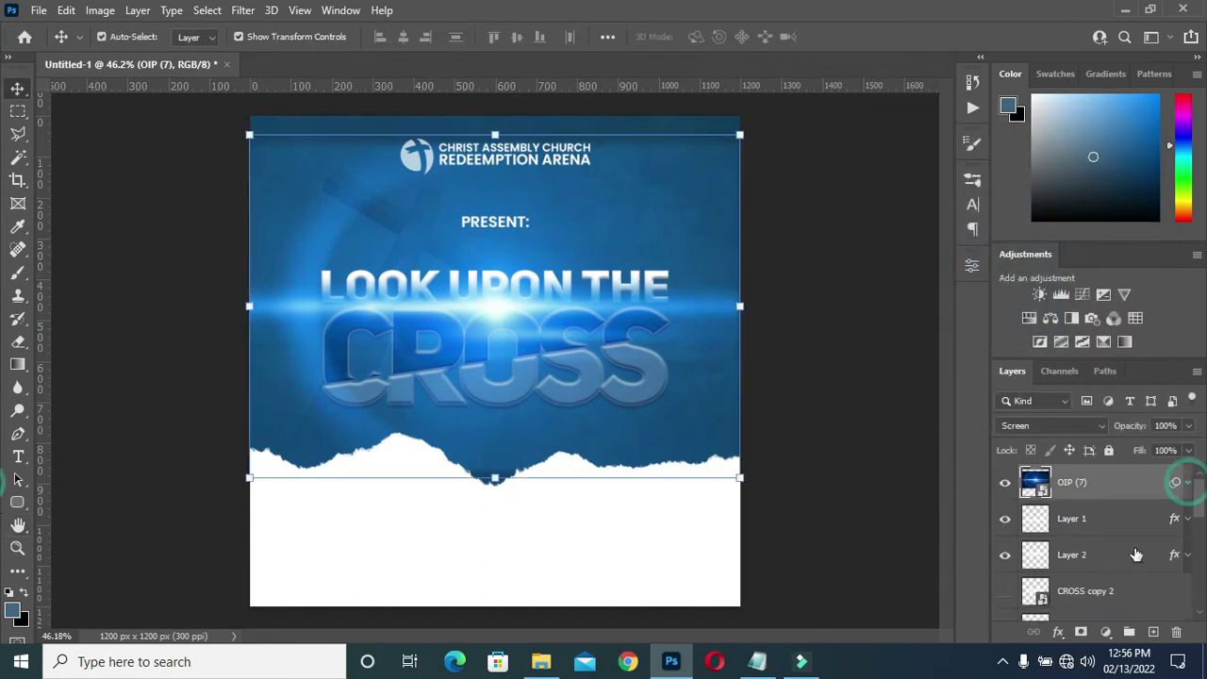
# Add a layer mask to the lens flare and paint black with a soft 400 px brush around it, keeping only the central glow.
pyautogui.click(1081, 631)
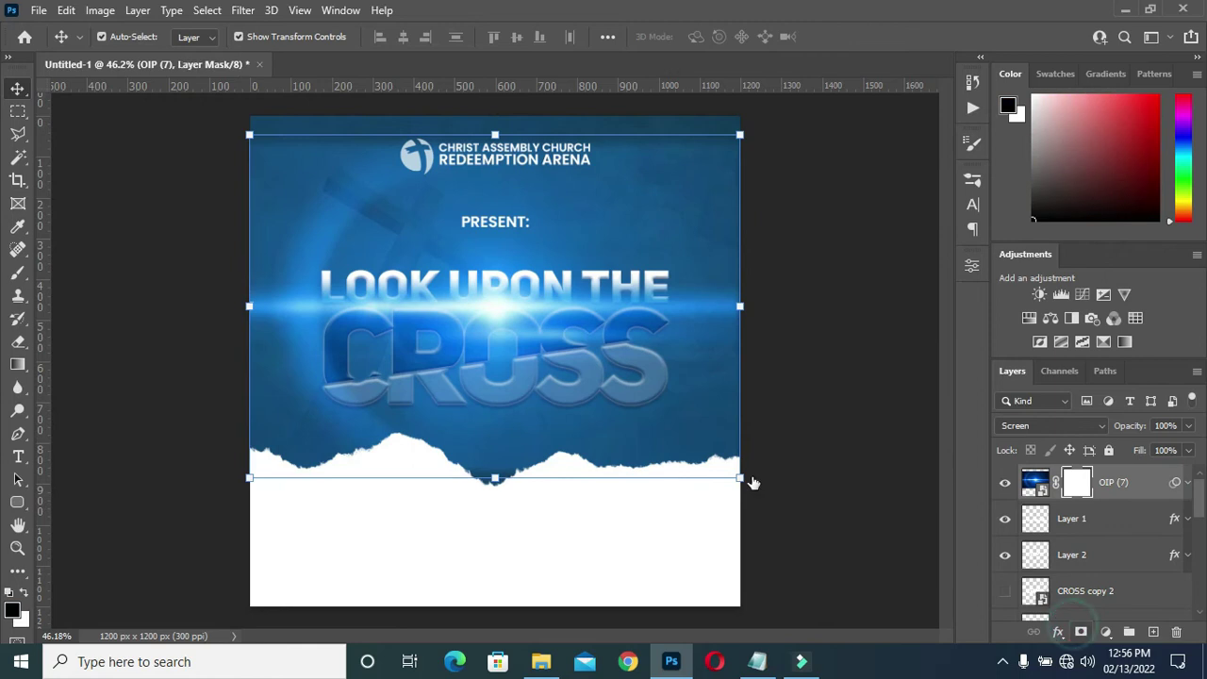
pyautogui.click(18, 272)
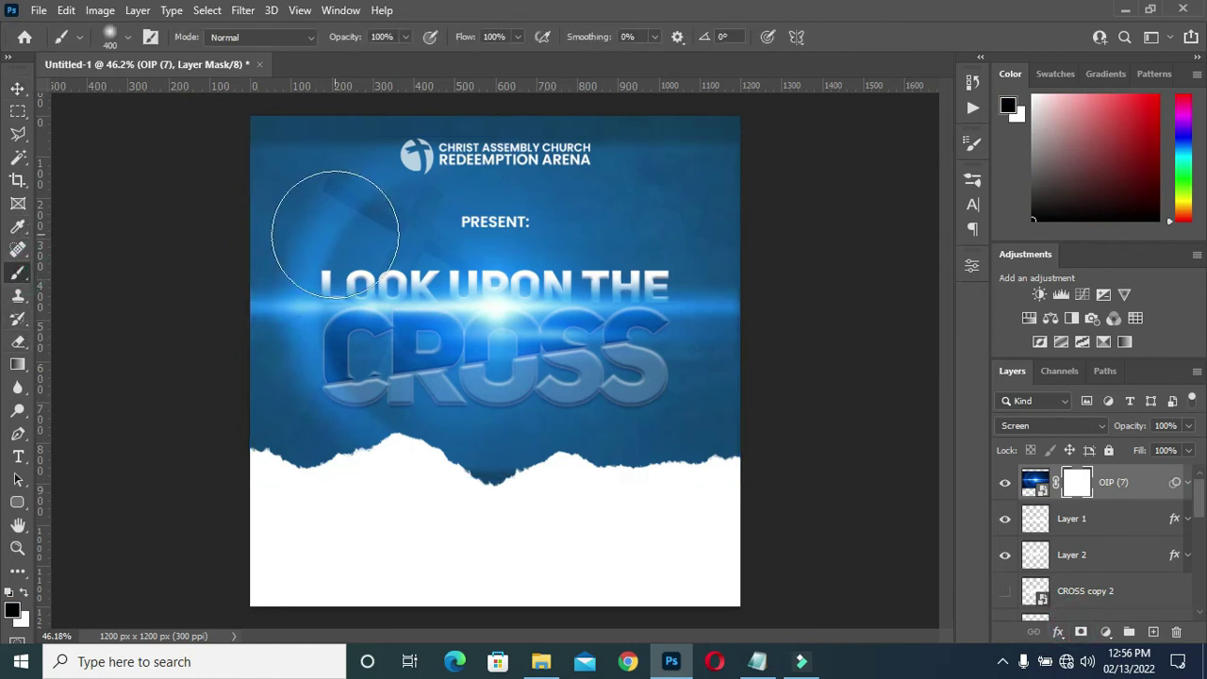
pyautogui.moveTo(290, 177)
pyautogui.mouseDown()
pyautogui.moveTo(606, 176)
pyautogui.moveTo(745, 189)
pyautogui.mouseUp()
pyautogui.moveTo(269, 215)
pyautogui.mouseDown()
pyautogui.moveTo(346, 199)
pyautogui.moveTo(725, 206)
pyautogui.mouseUp()
pyautogui.moveTo(776, 415)
pyautogui.mouseDown()
pyautogui.moveTo(343, 489)
pyautogui.moveTo(206, 448)
pyautogui.moveTo(201, 398)
pyautogui.moveTo(447, 418)
pyautogui.moveTo(797, 399)
pyautogui.moveTo(724, 325)
pyautogui.moveTo(712, 382)
pyautogui.moveTo(242, 337)
pyautogui.moveTo(258, 364)
pyautogui.moveTo(555, 412)
pyautogui.mouseUp()
pyautogui.moveTo(282, 346)
pyautogui.mouseDown()
pyautogui.moveTo(594, 409)
pyautogui.moveTo(661, 373)
pyautogui.mouseUp()
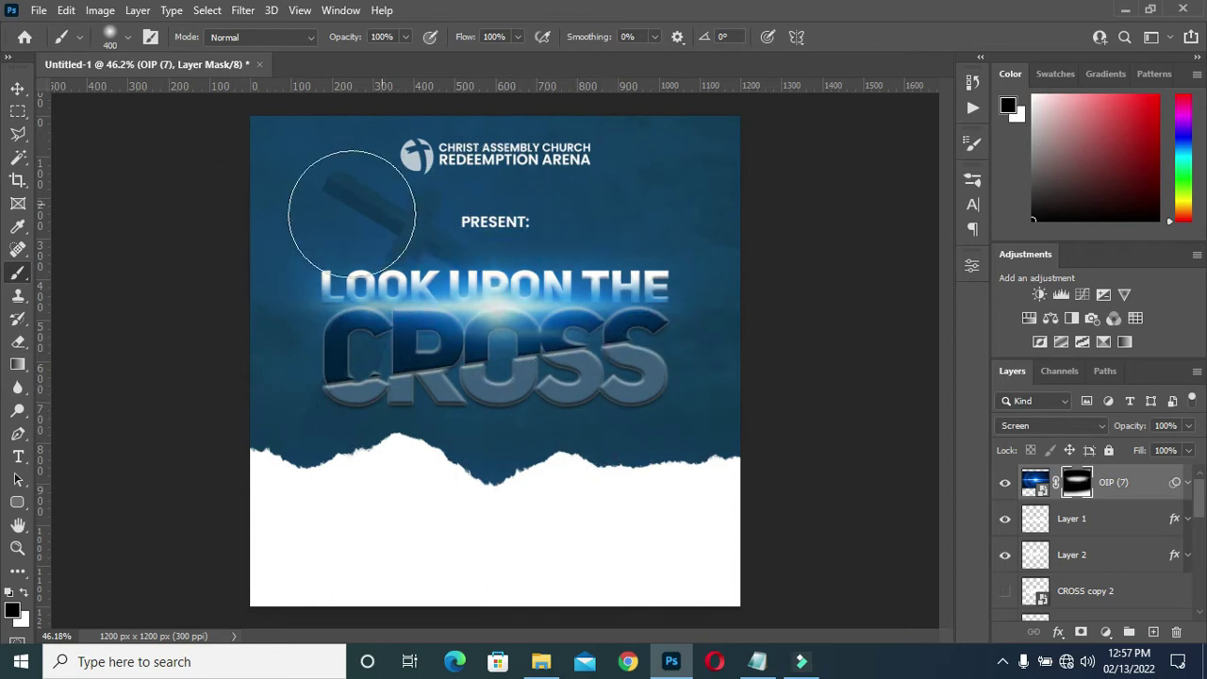
# Scale the masked lens flare down about its centre to roughly three quarters, slightly wider than the title, and deselect it.
pyautogui.click(17, 91)
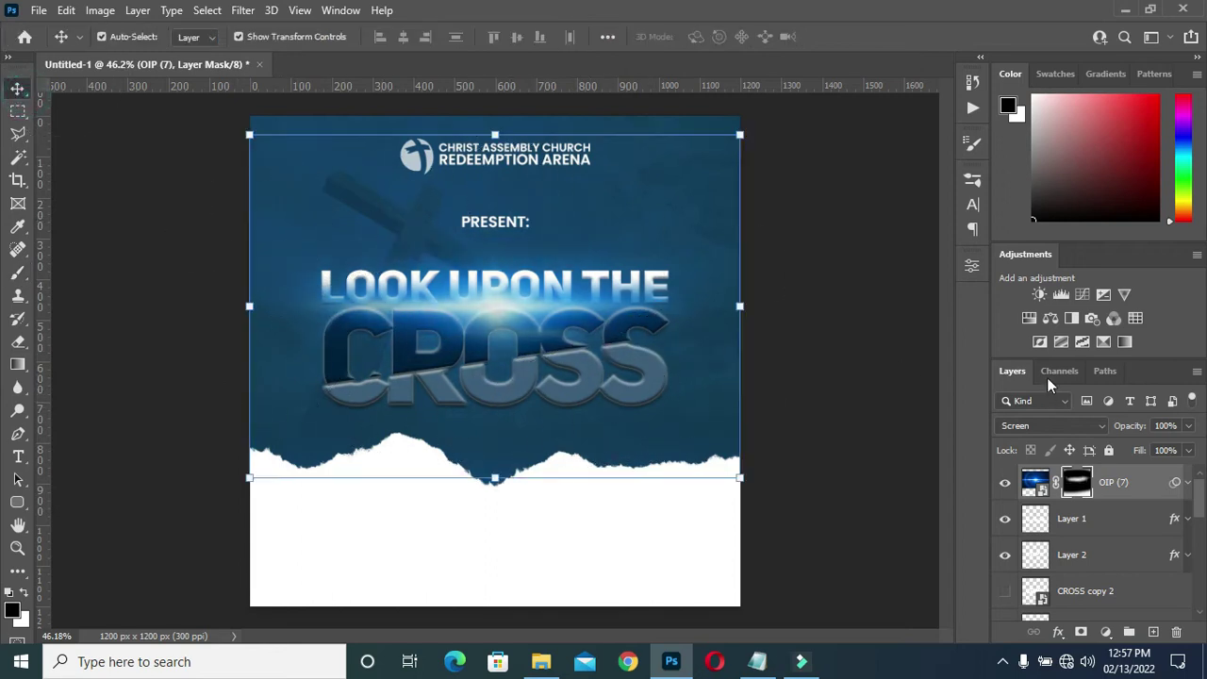
pyautogui.moveTo(741, 308); pyautogui.dragTo(673, 316)
pyautogui.click(875, 34)
pyautogui.click(847, 205)
pyautogui.scroll(-1, 617, 287)
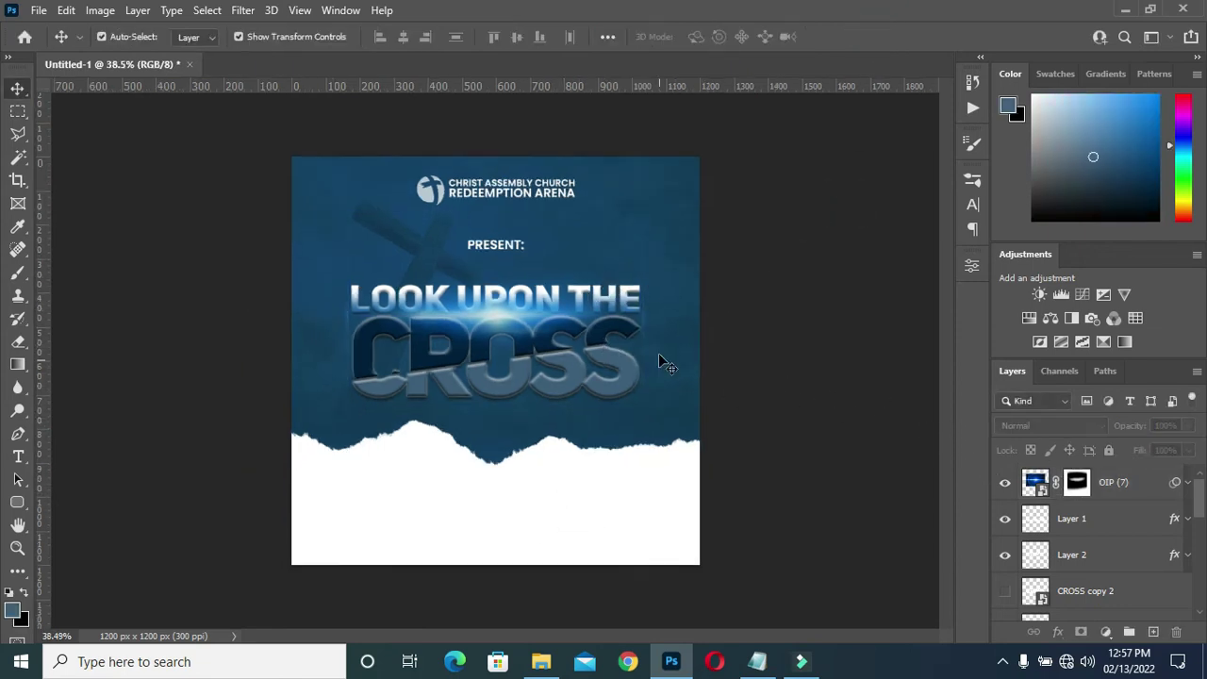
# Paint black on the lens flare's layer mask around the title to remove the remaining visible edges, and deselect the layer.
pyautogui.click(630, 275)
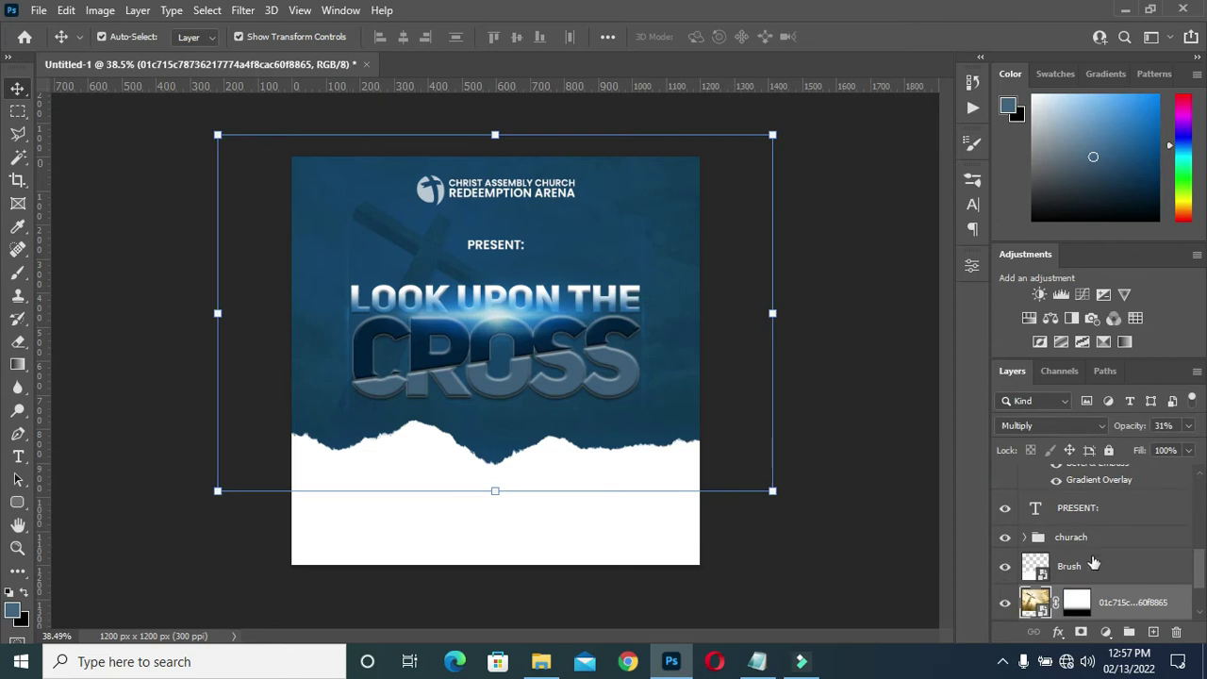
pyautogui.scroll(5, 1094, 563)
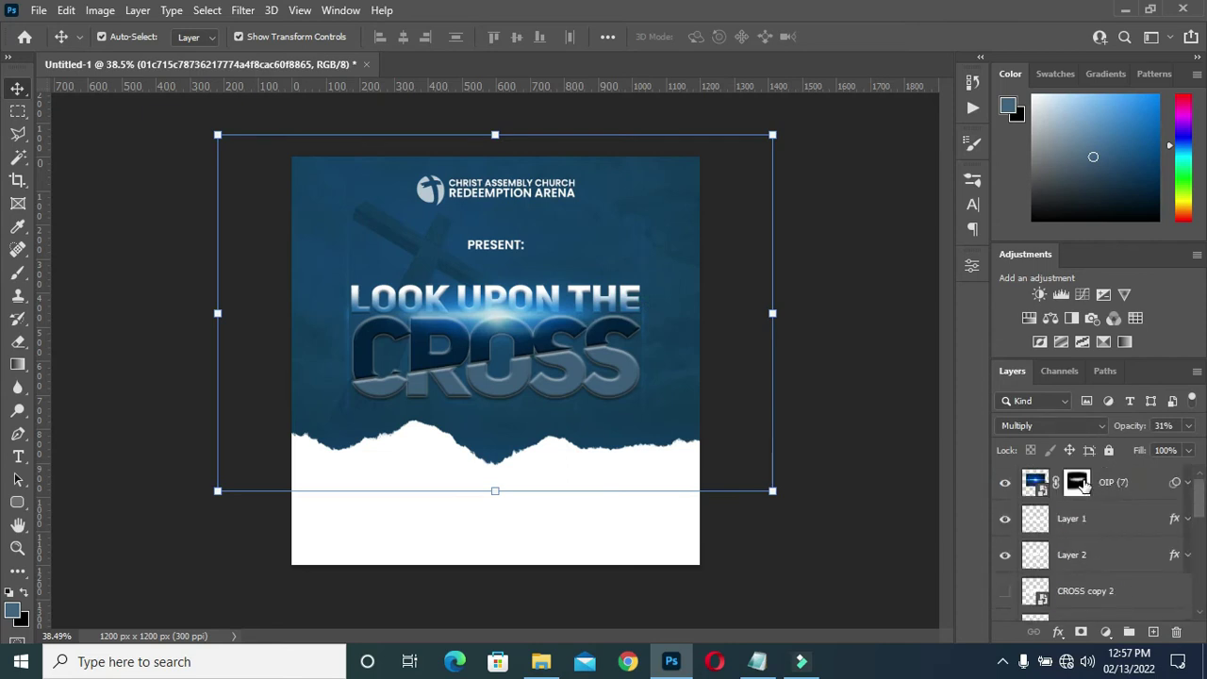
pyautogui.click(1078, 483)
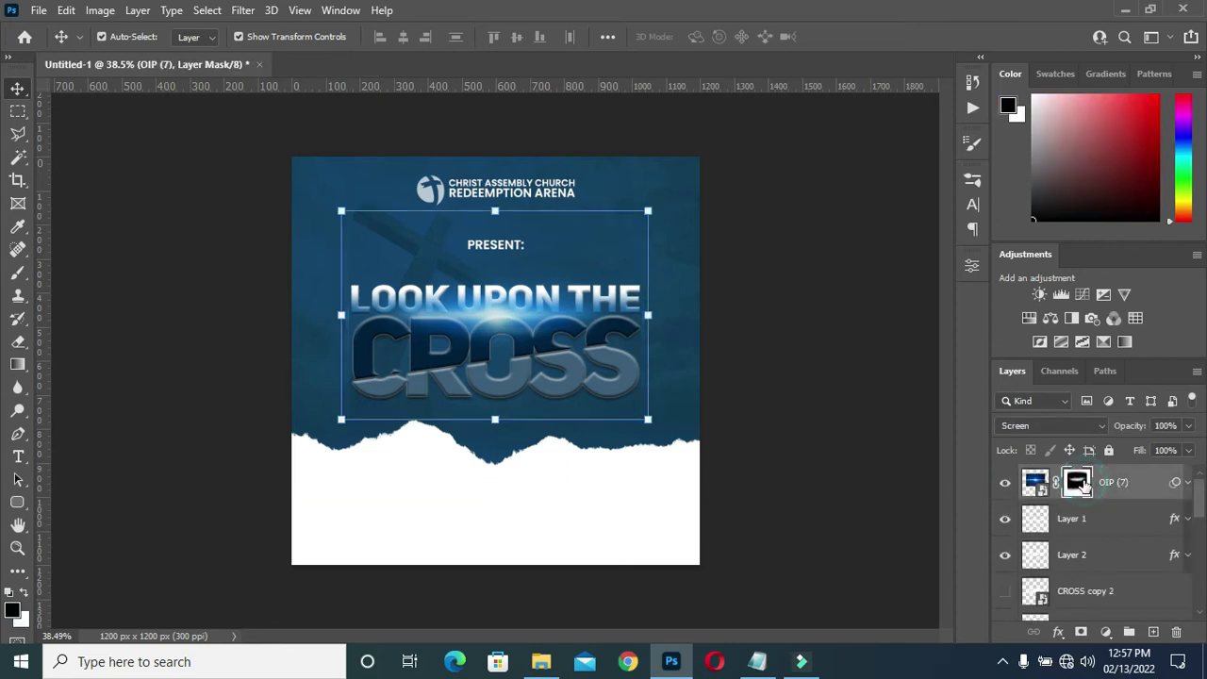
pyautogui.click(17, 274)
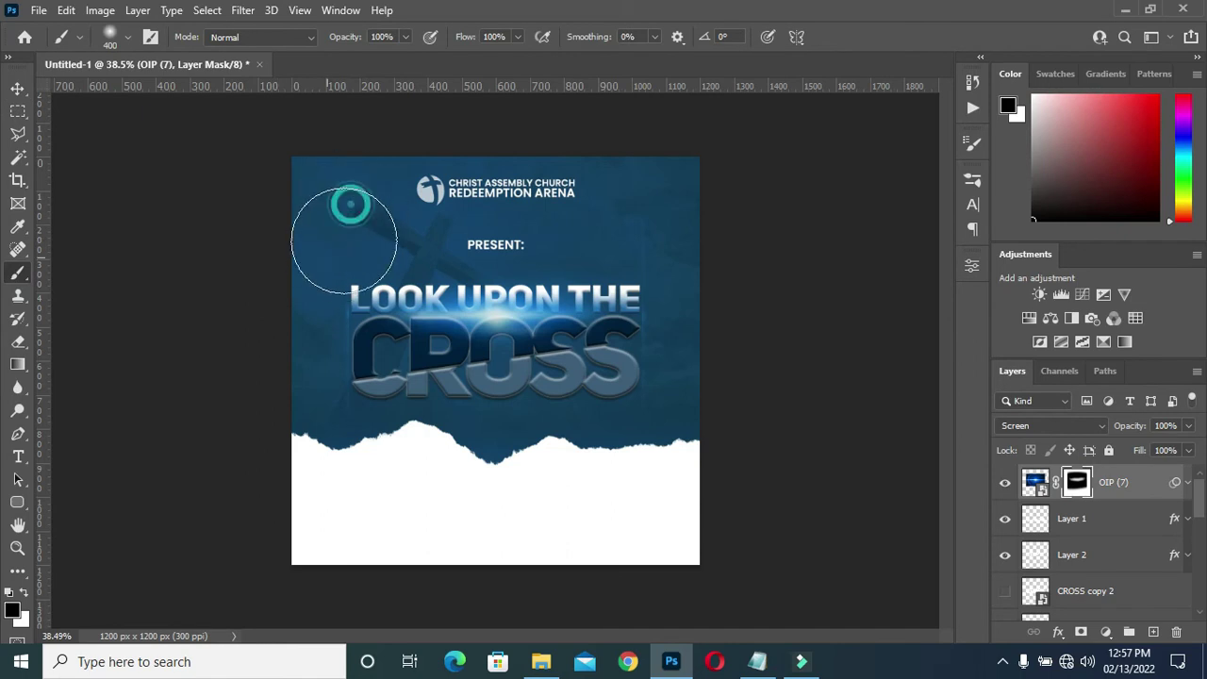
pyautogui.moveTo(680, 255)
pyautogui.mouseDown()
pyautogui.moveTo(678, 322)
pyautogui.moveTo(545, 202)
pyautogui.mouseUp()
pyautogui.click(17, 89)
pyautogui.click(113, 230)
pyautogui.scroll(5, 491, 294)
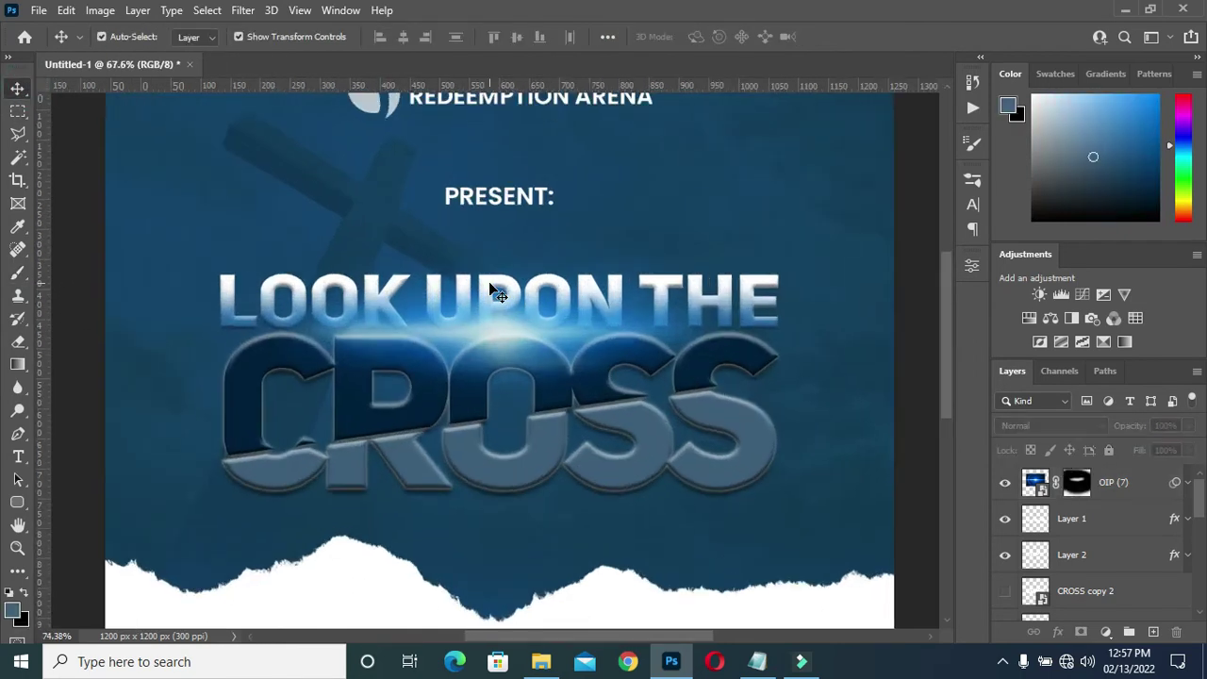
pyautogui.scroll(1, 488, 281)
pyautogui.scroll(-3, 489, 281)
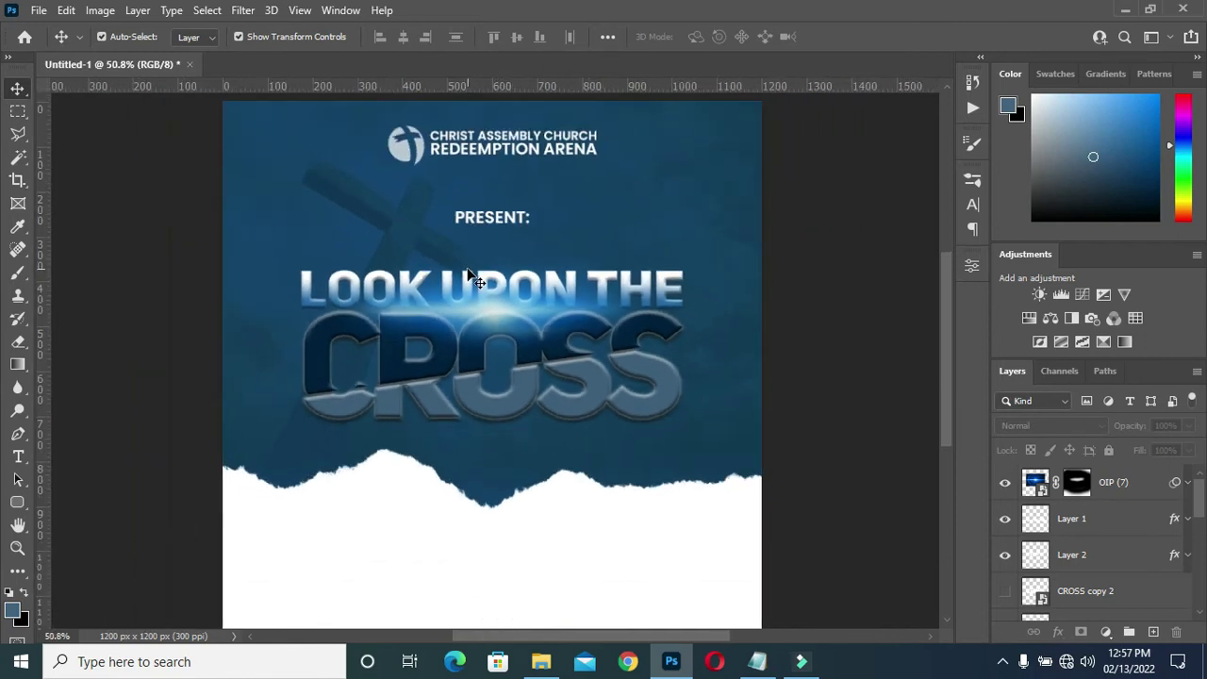
# Move the faded cross image slightly up in the background, then deselect it.
pyautogui.moveTo(316, 184)
pyautogui.mouseDown()
pyautogui.moveTo(316, 152)
pyautogui.moveTo(303, 179)
pyautogui.moveTo(311, 170)
pyautogui.mouseUp()
pyautogui.hotkey('ctrl', 't')
pyautogui.press('Return')
pyautogui.click(91, 429)
pyautogui.scroll(-4, 364, 395)
pyautogui.scroll(1, 481, 389)
pyautogui.scroll(4, 1101, 506)
# Group the layers from the lens flare down to LOOK UPON THE and name the group Text.
pyautogui.click(1111, 488)
pyautogui.scroll(-4, 1106, 504)
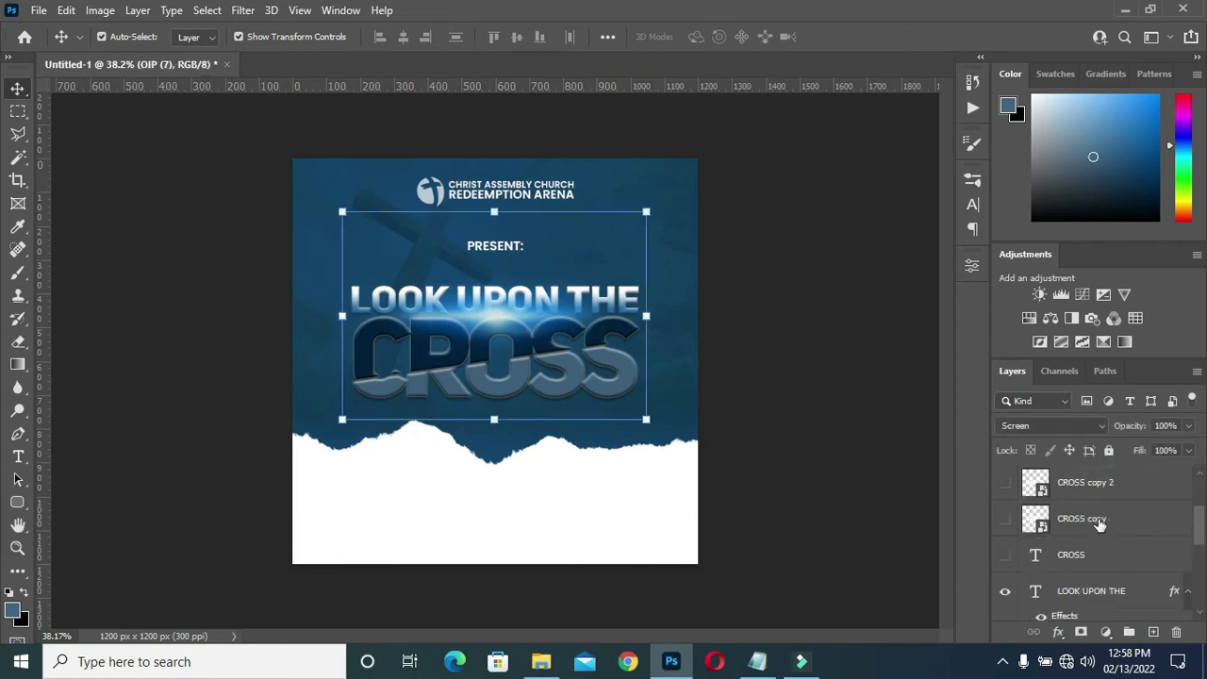
pyautogui.scroll(1, 1099, 524)
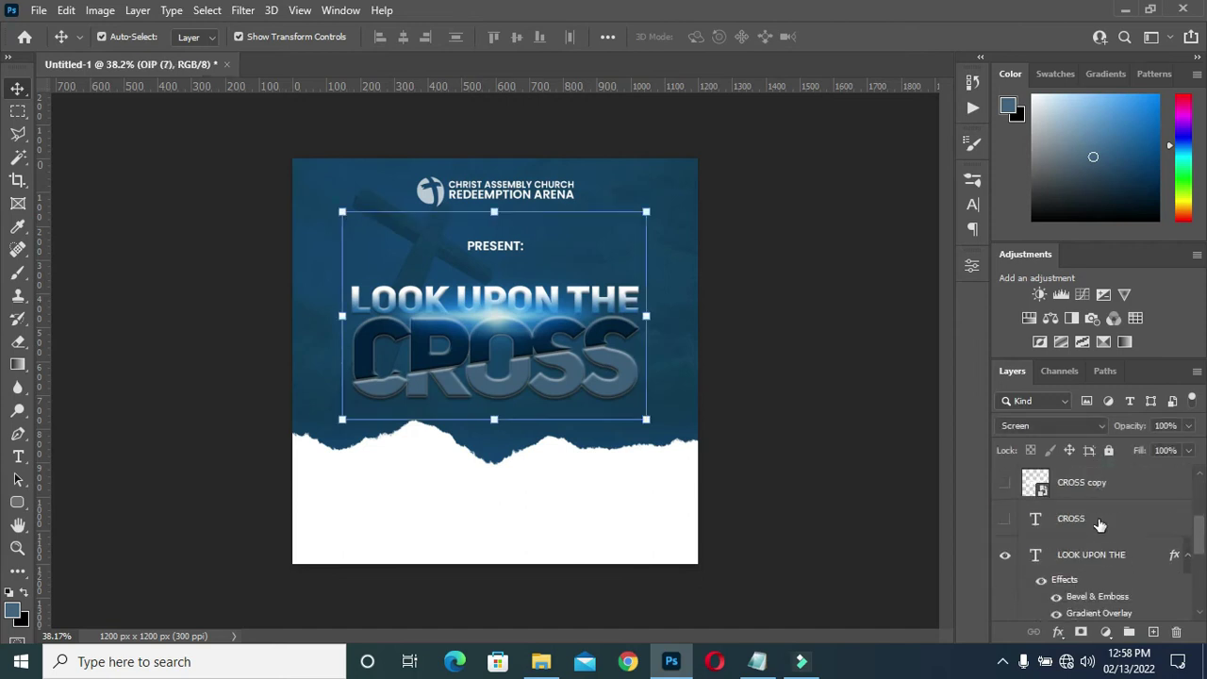
pyautogui.click(1187, 557)
pyautogui.scroll(-1, 1141, 566)
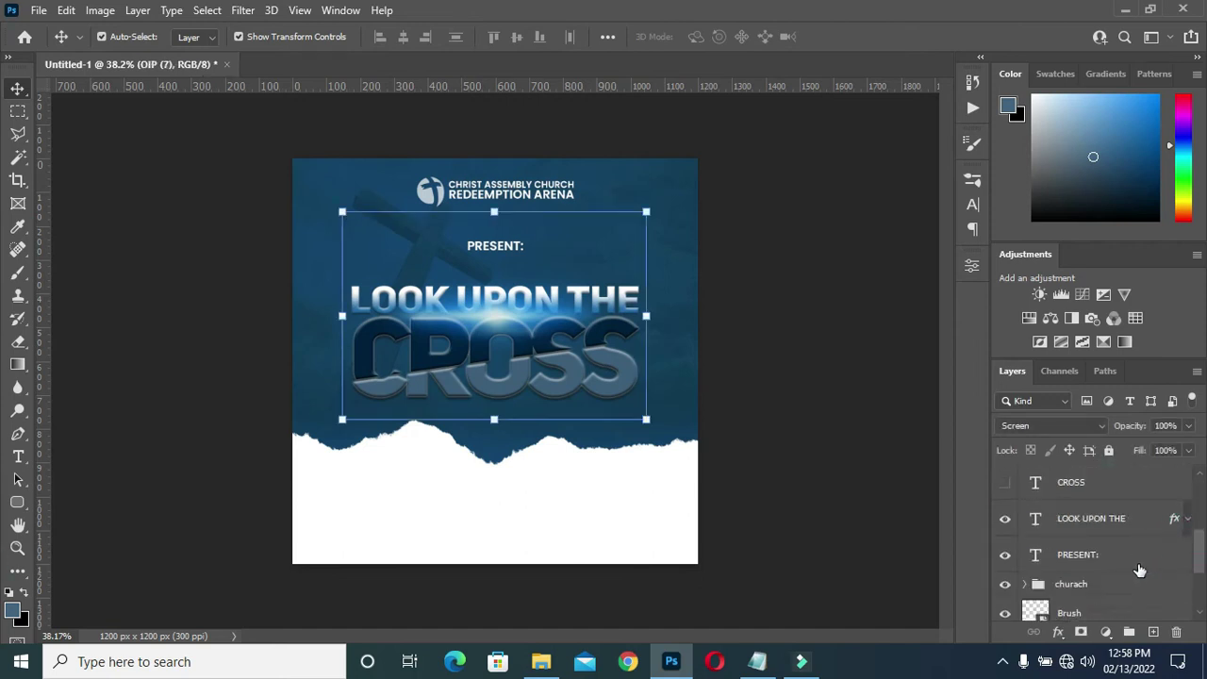
pyautogui.keyDown('shift'); pyautogui.click(1100, 525); pyautogui.keyUp('shift')
pyautogui.hotkey('ctrl', 'g')
pyautogui.doubleClick(1070, 477)
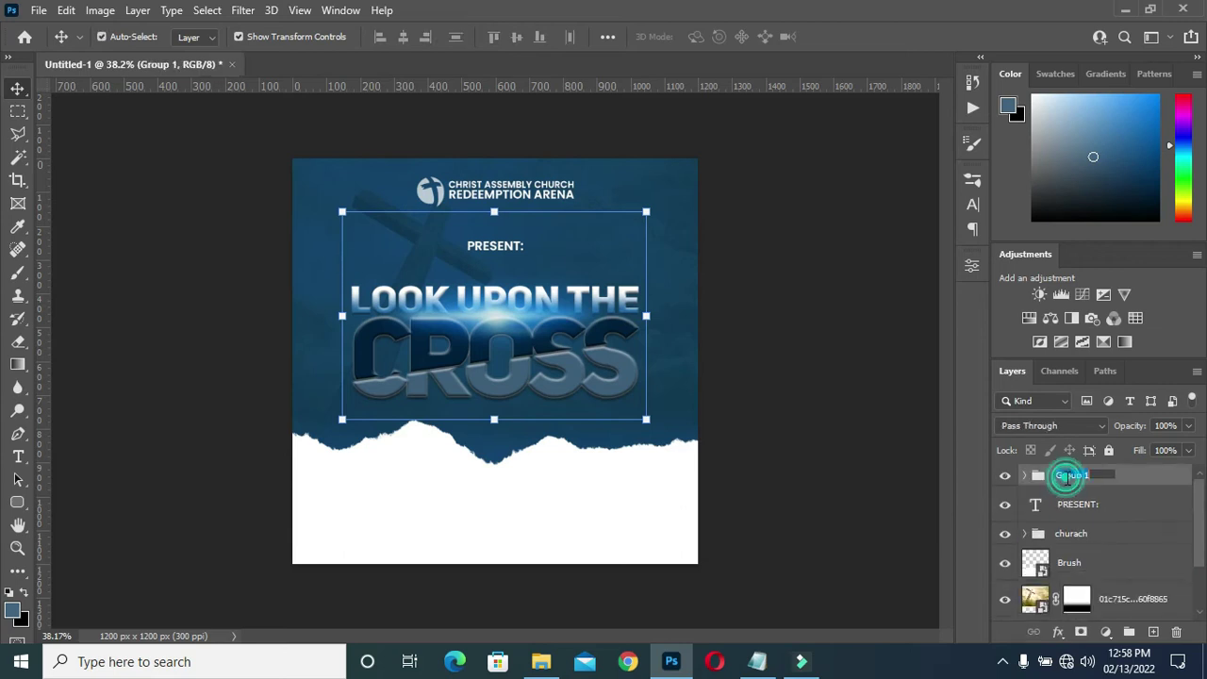
pyautogui.write('Text')
# Put the PRESENT: text layer in its own group named Present and deselect it.
pyautogui.click(1094, 500)
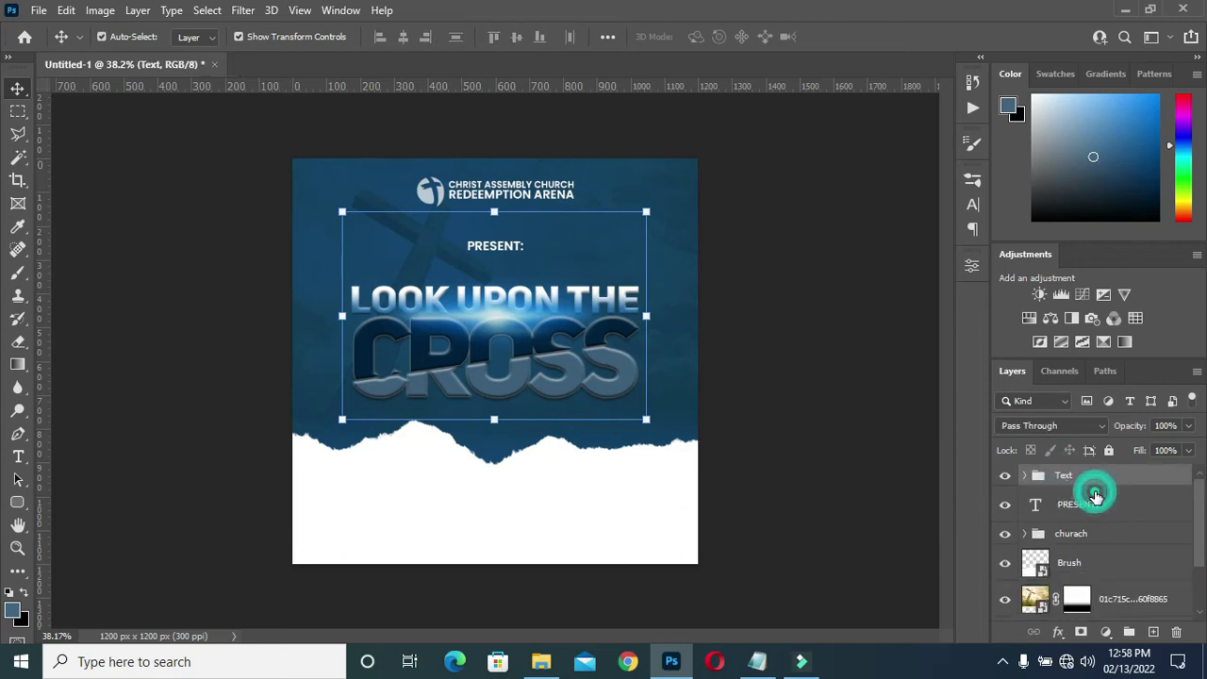
pyautogui.hotkey('ctrl', 'g')
pyautogui.doubleClick(1070, 497)
pyautogui.write('Present')
pyautogui.press('Return')
pyautogui.click(1083, 477)
pyautogui.scroll(3, 760, 415)
pyautogui.click(760, 415)
pyautogui.scroll(-3, 735, 394)
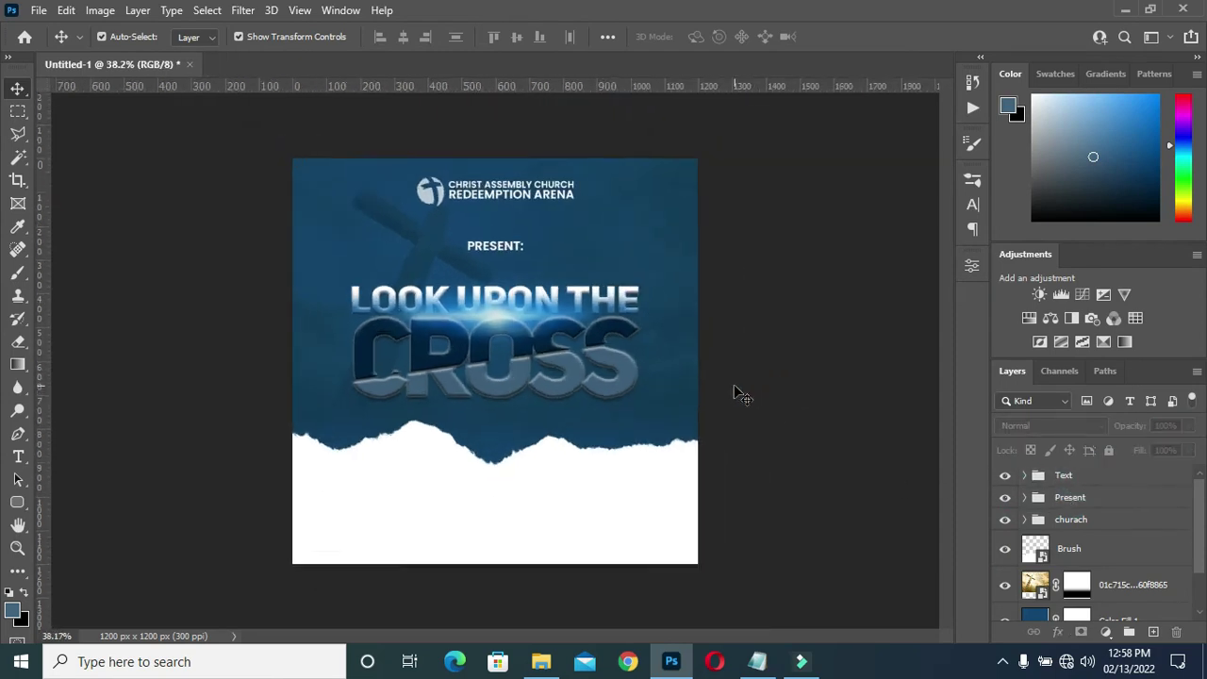
# Switch to Notepad, copy the line "Jeremiah 29:11", and return to Photoshop.
pyautogui.hotkey('alt', 'Tab')
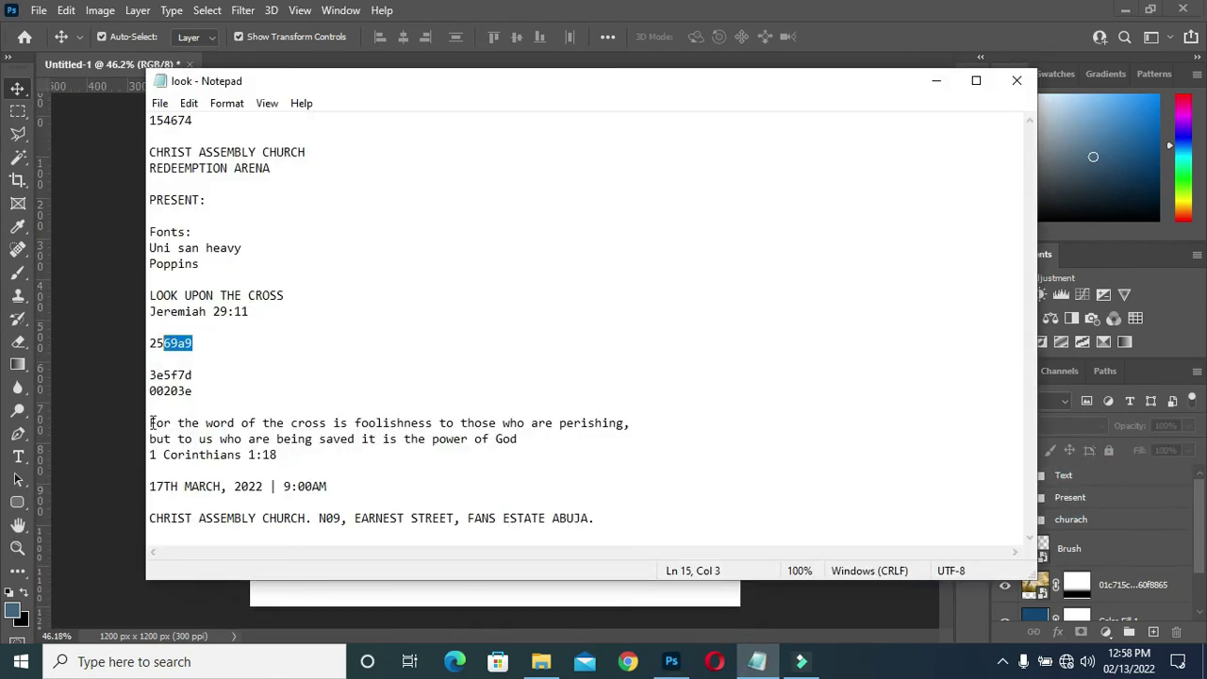
pyautogui.moveTo(148, 426); pyautogui.dragTo(557, 444)
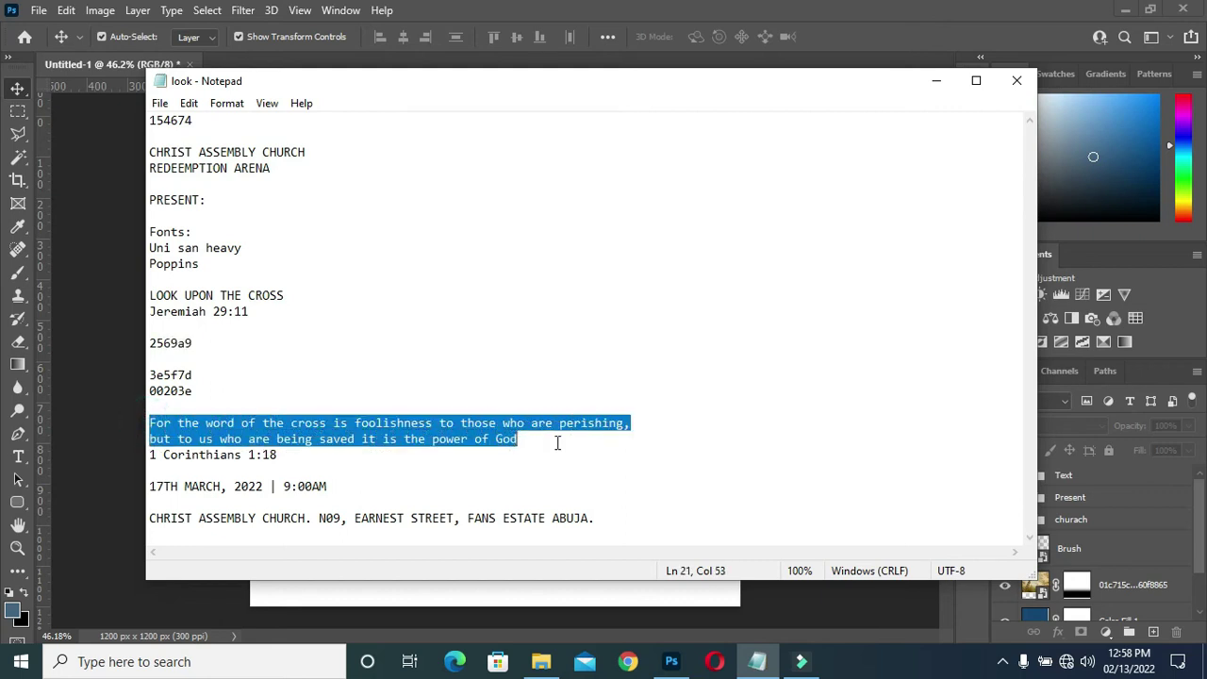
pyautogui.click(517, 355)
pyautogui.moveTo(250, 312); pyautogui.dragTo(149, 313)
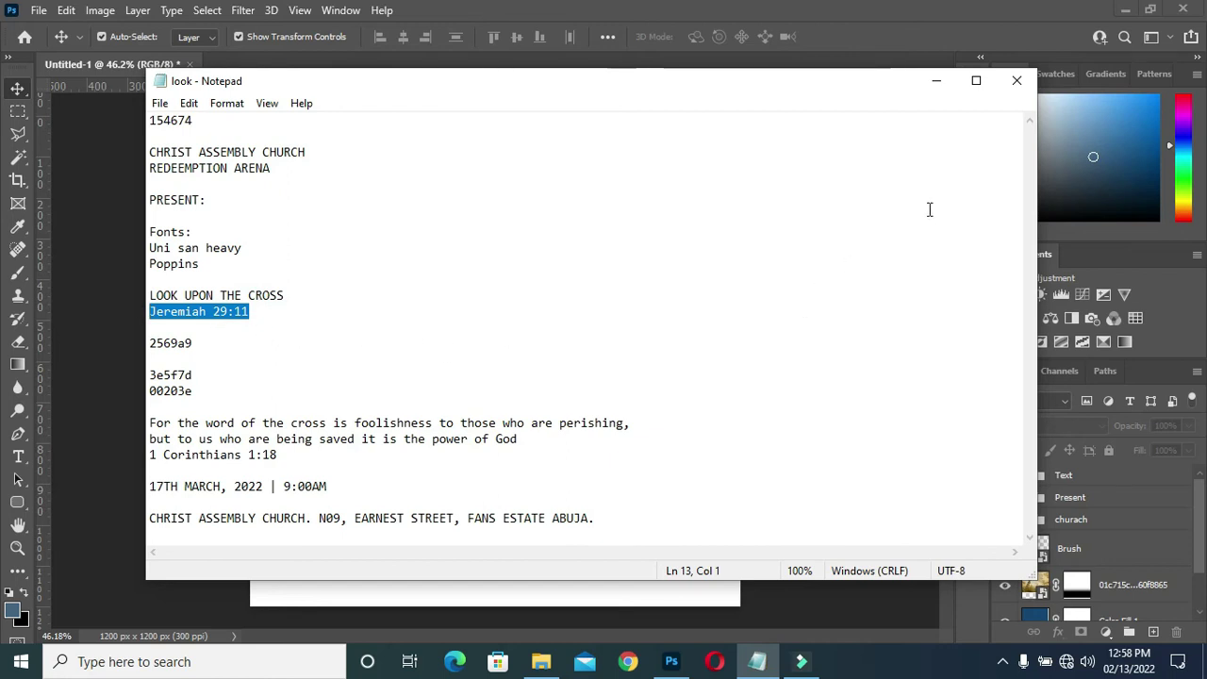
pyautogui.click(934, 82)
# Draw a rounded rectangle about 267 × 44 px below the final letters of CROSS and fill it with dark navy.
pyautogui.scroll(2, 569, 443)
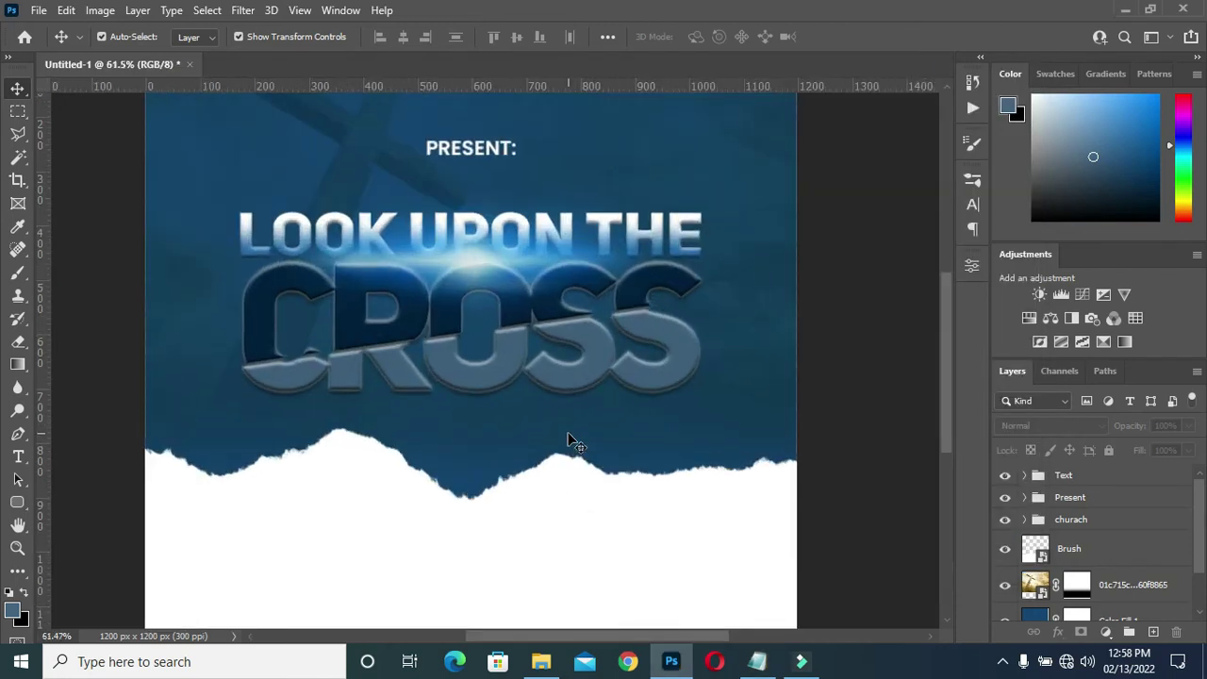
pyautogui.scroll(1, 510, 434)
pyautogui.click(17, 502)
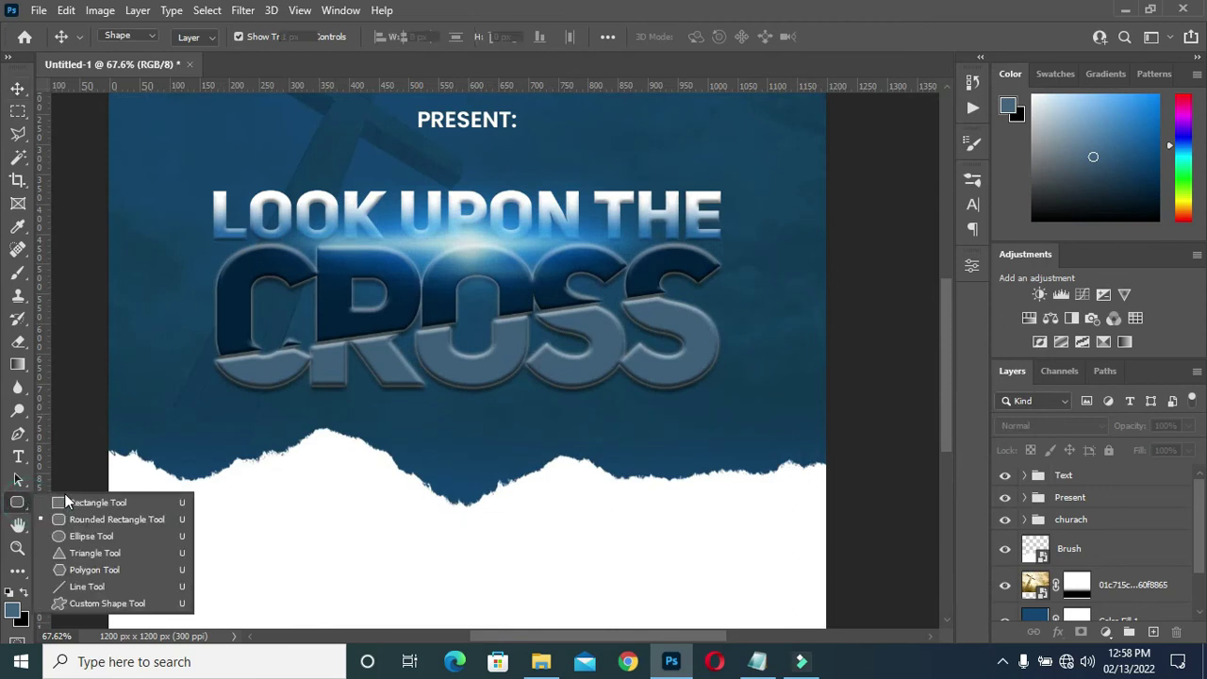
pyautogui.click(79, 512)
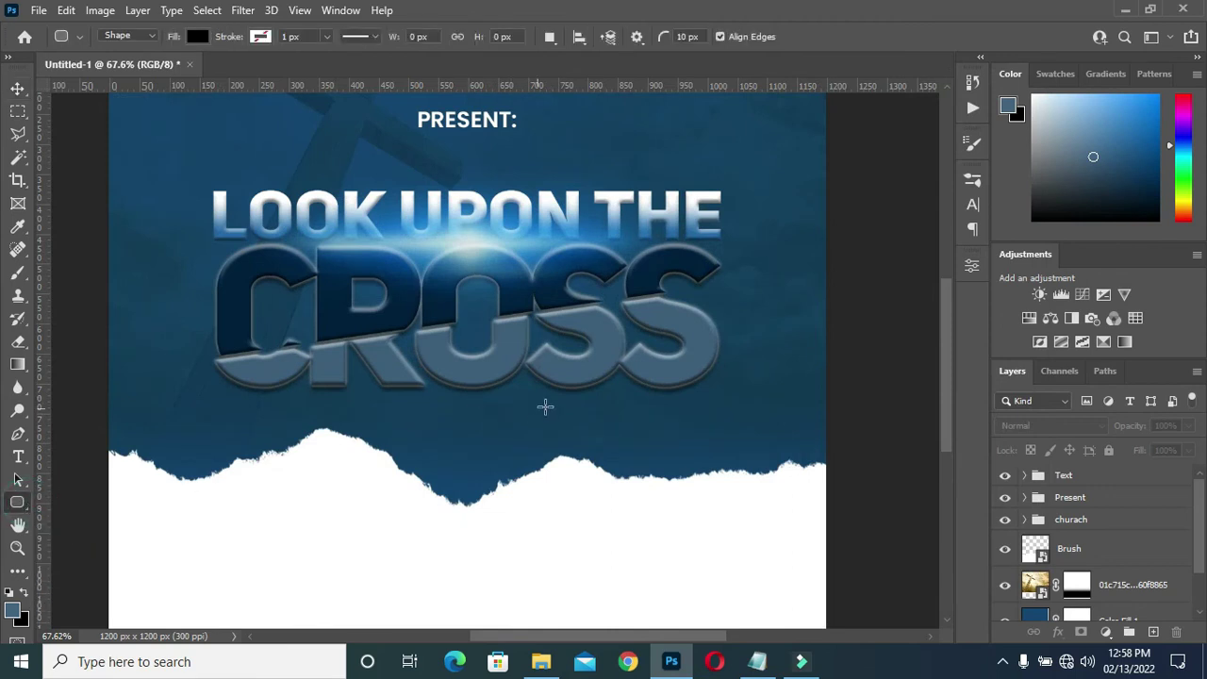
pyautogui.moveTo(554, 395); pyautogui.dragTo(713, 421)
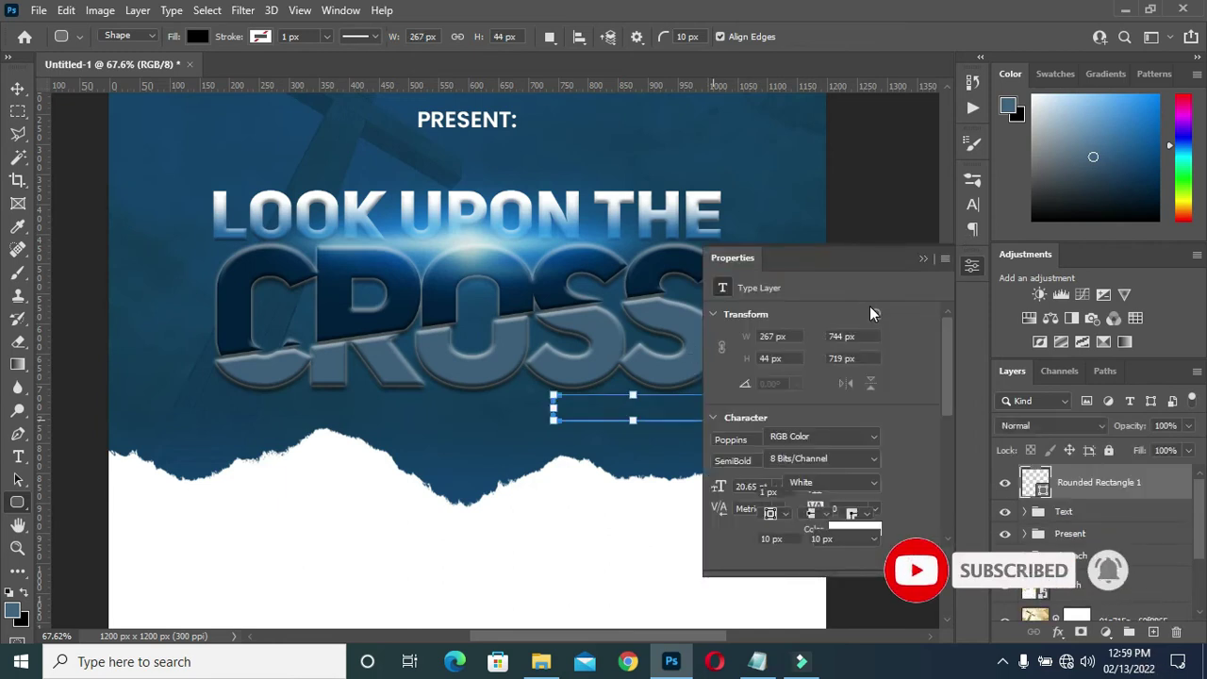
pyautogui.click(775, 436)
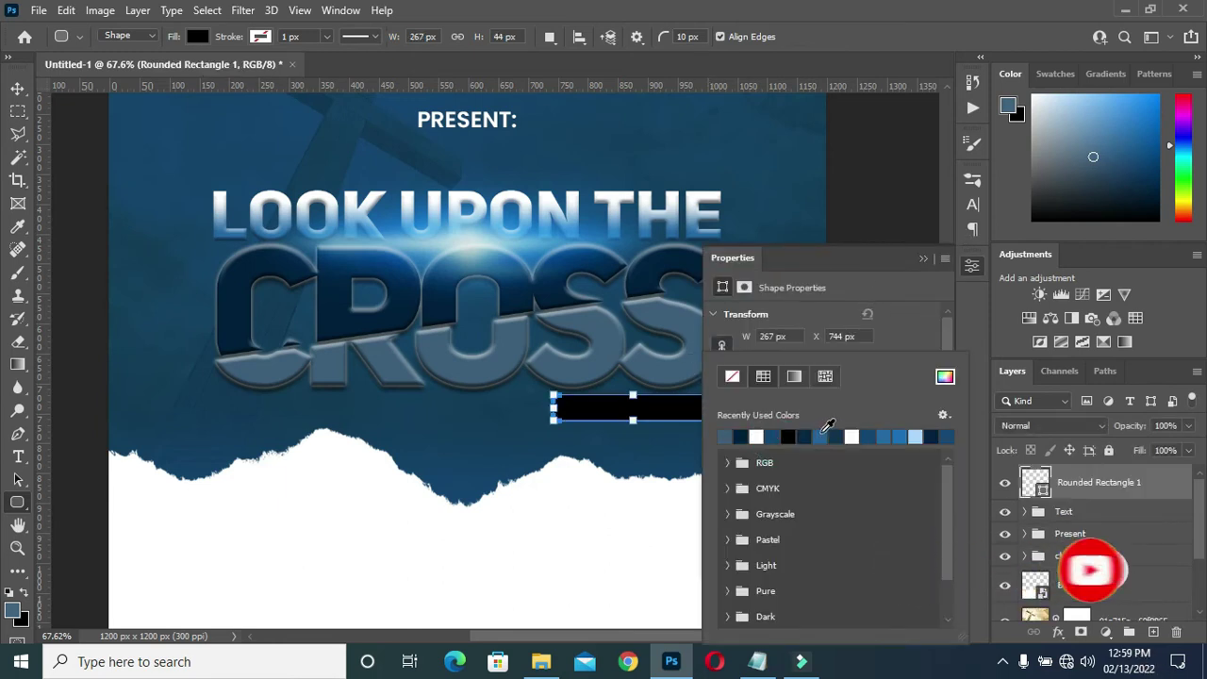
pyautogui.click(809, 434)
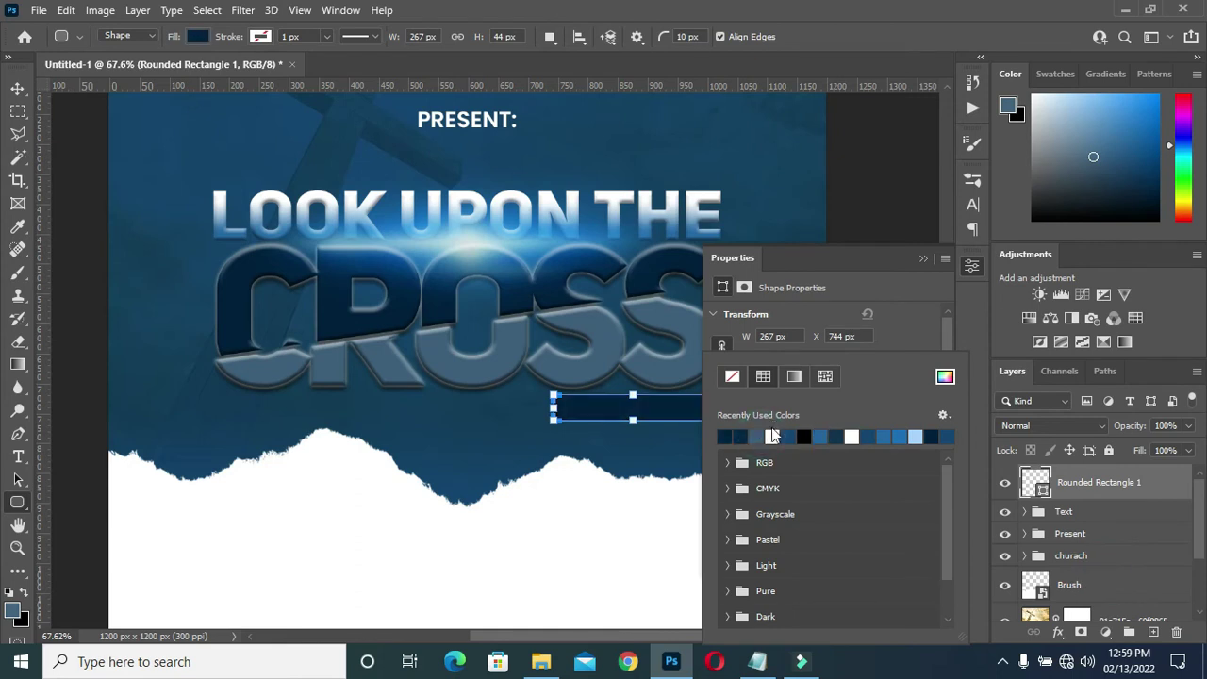
pyautogui.click(921, 260)
pyautogui.click(971, 264)
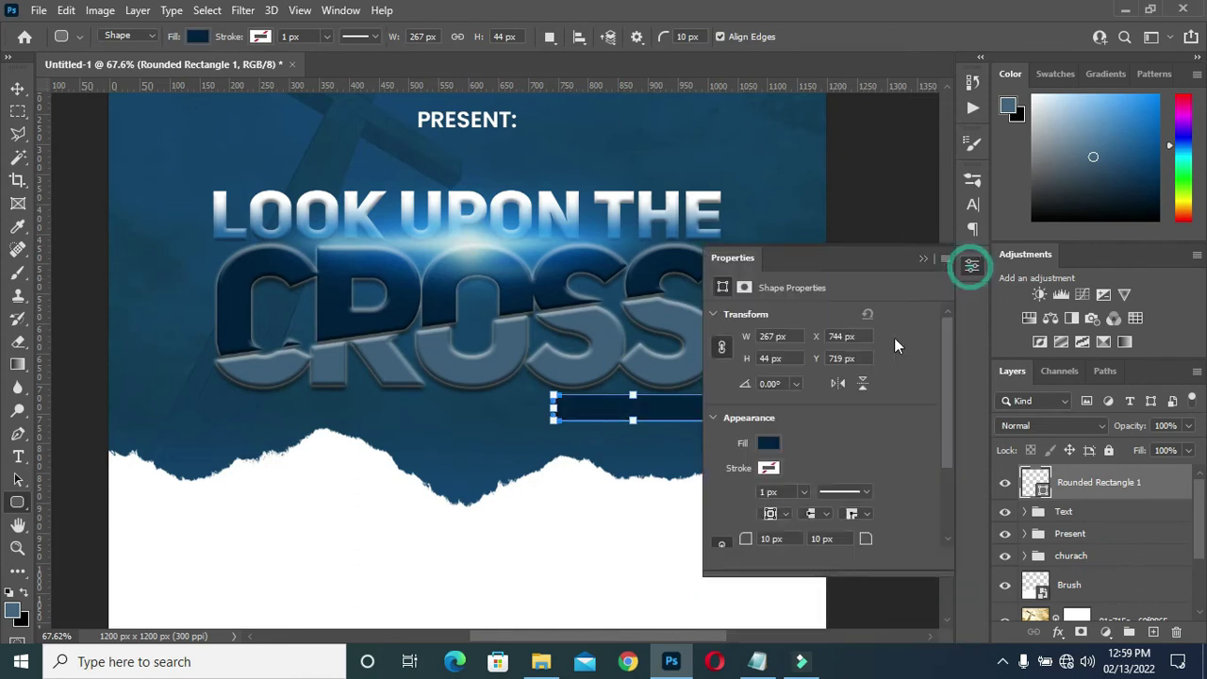
# Give the rounded rectangle a light blue stroke 2 px wide and deselect it.
pyautogui.click(780, 465)
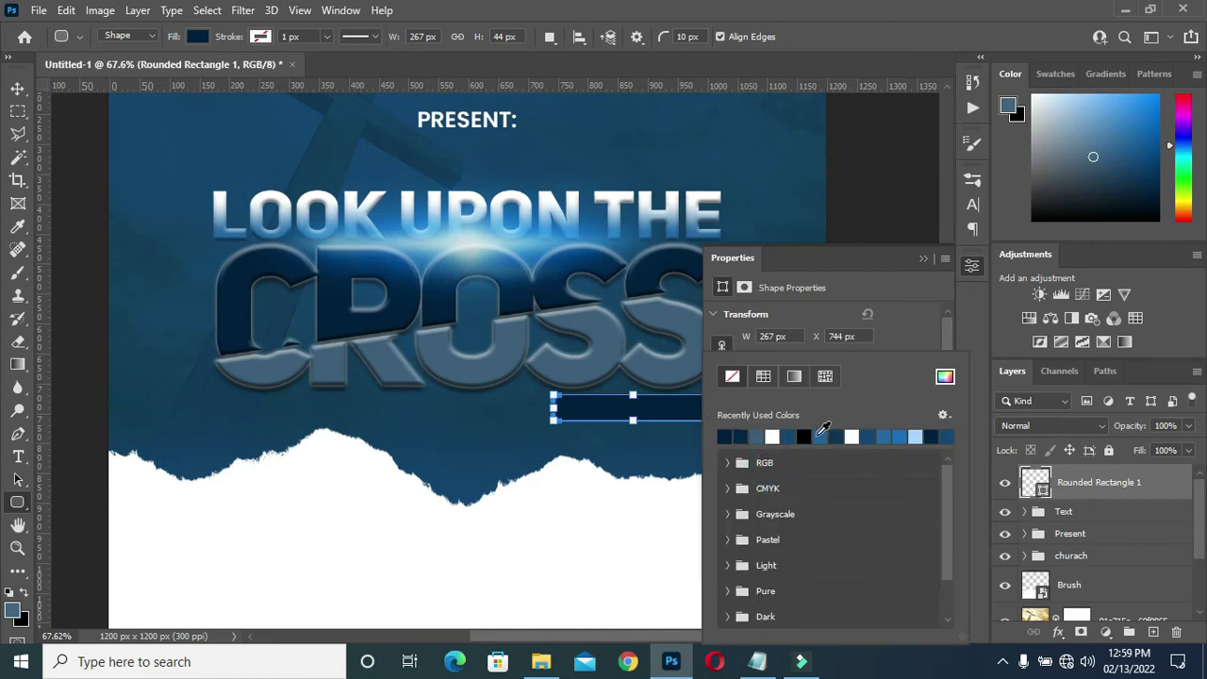
pyautogui.click(916, 434)
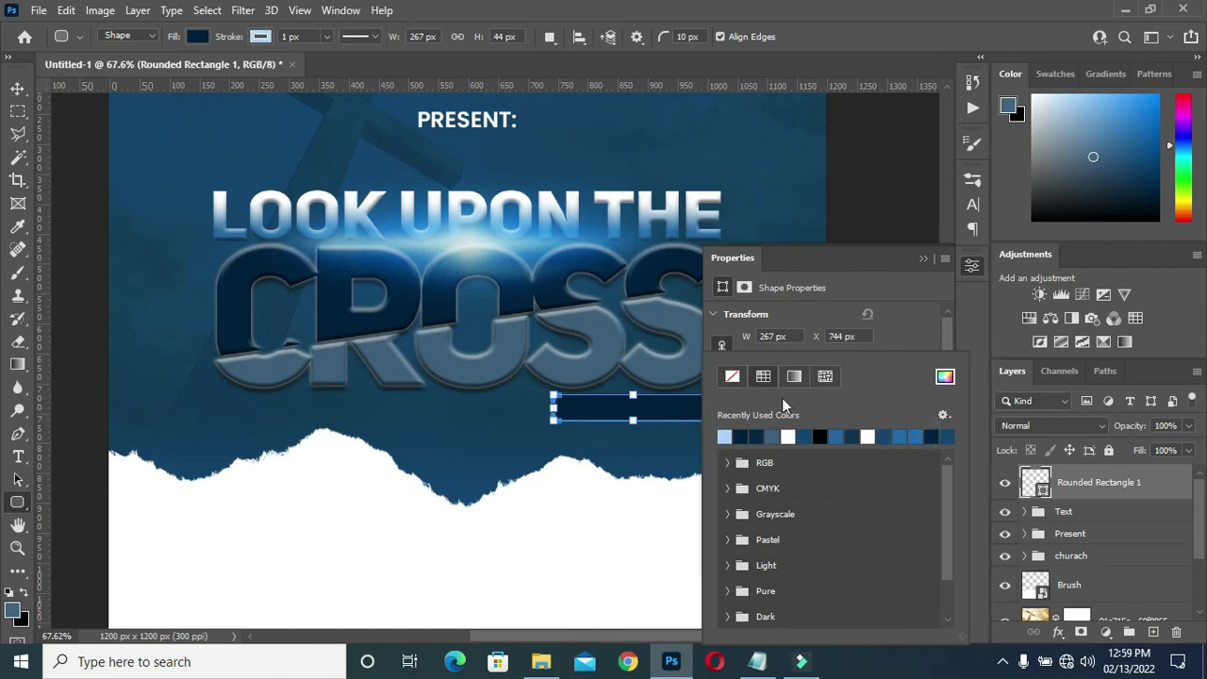
pyautogui.click(906, 322)
pyautogui.click(772, 470)
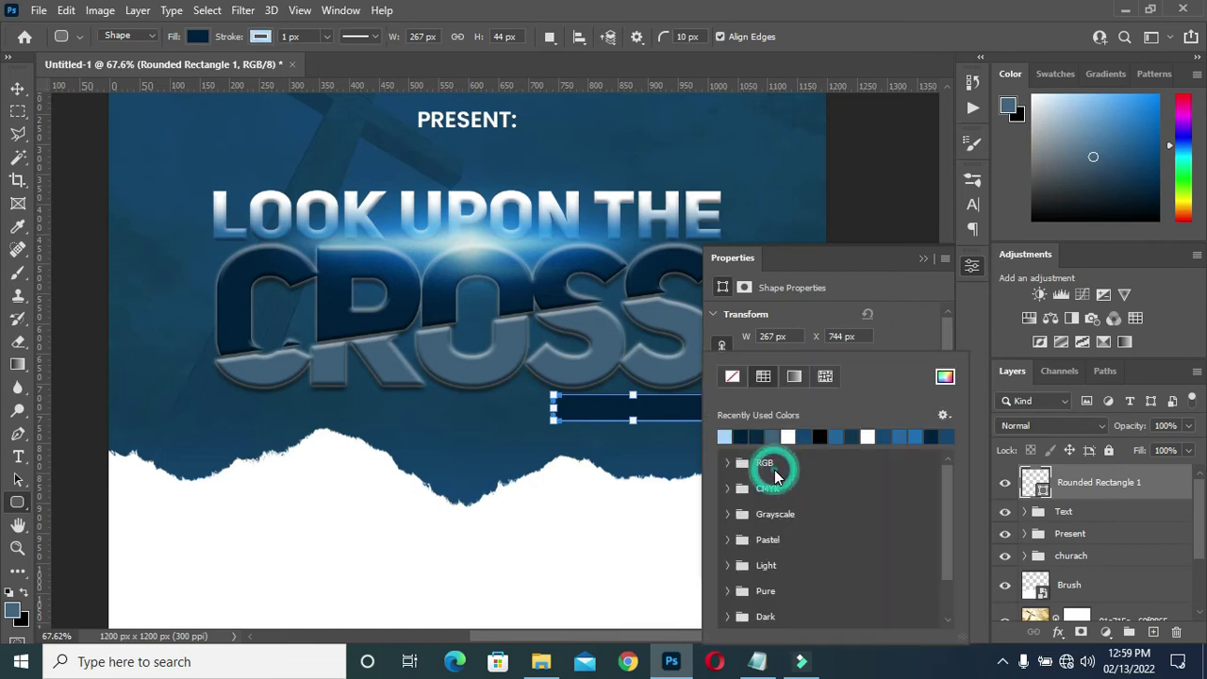
pyautogui.click(904, 330)
pyautogui.click(779, 491)
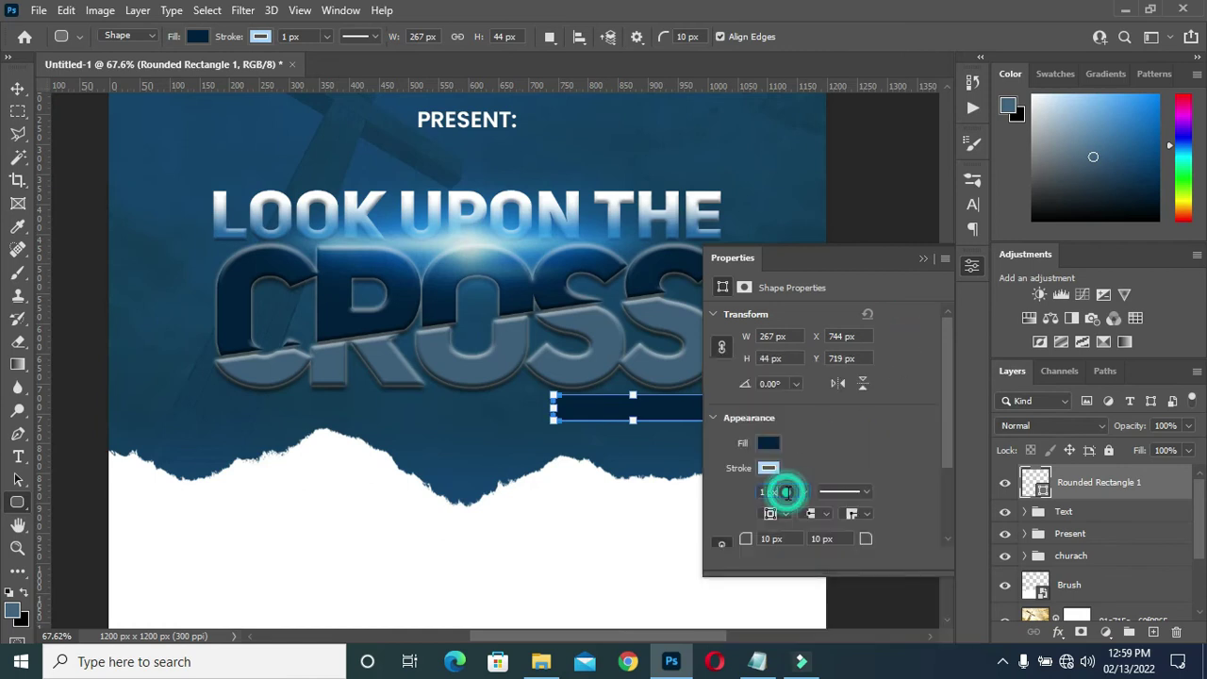
pyautogui.write('2')
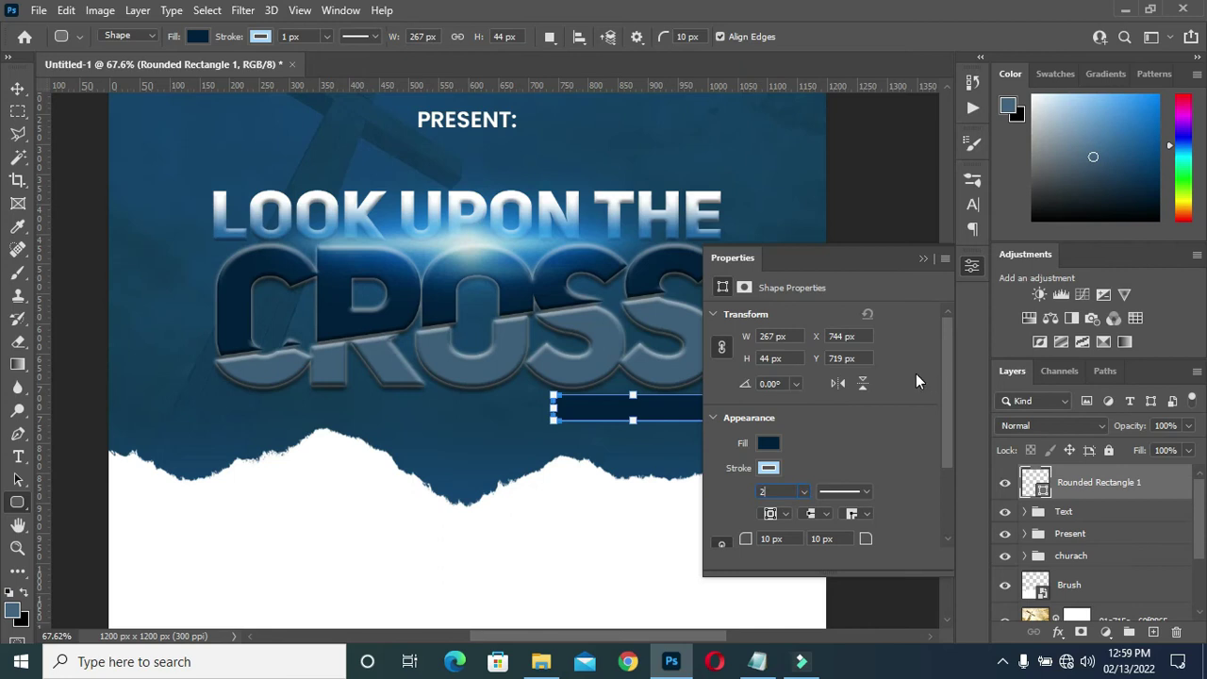
pyautogui.click(923, 257)
pyautogui.press('v')
pyautogui.click(867, 399)
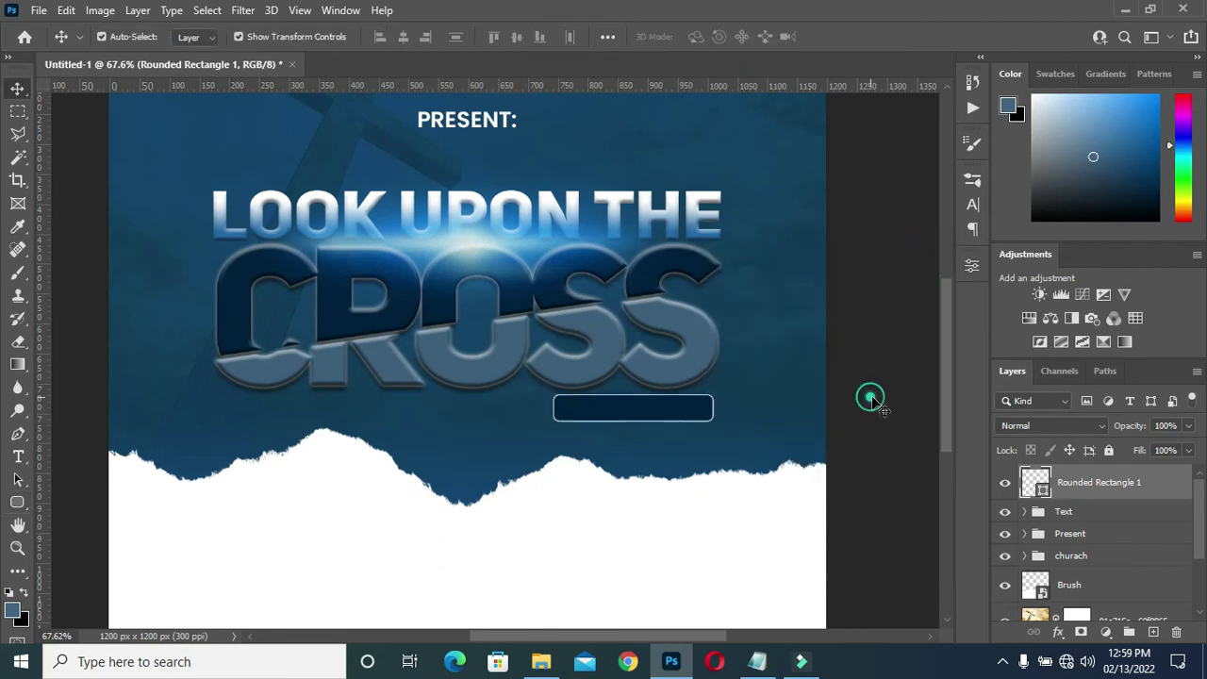
# Paste "Jeremiah 29:11" as a new white text layer and move it up just below the title.
pyautogui.press('t')
pyautogui.click(284, 502)
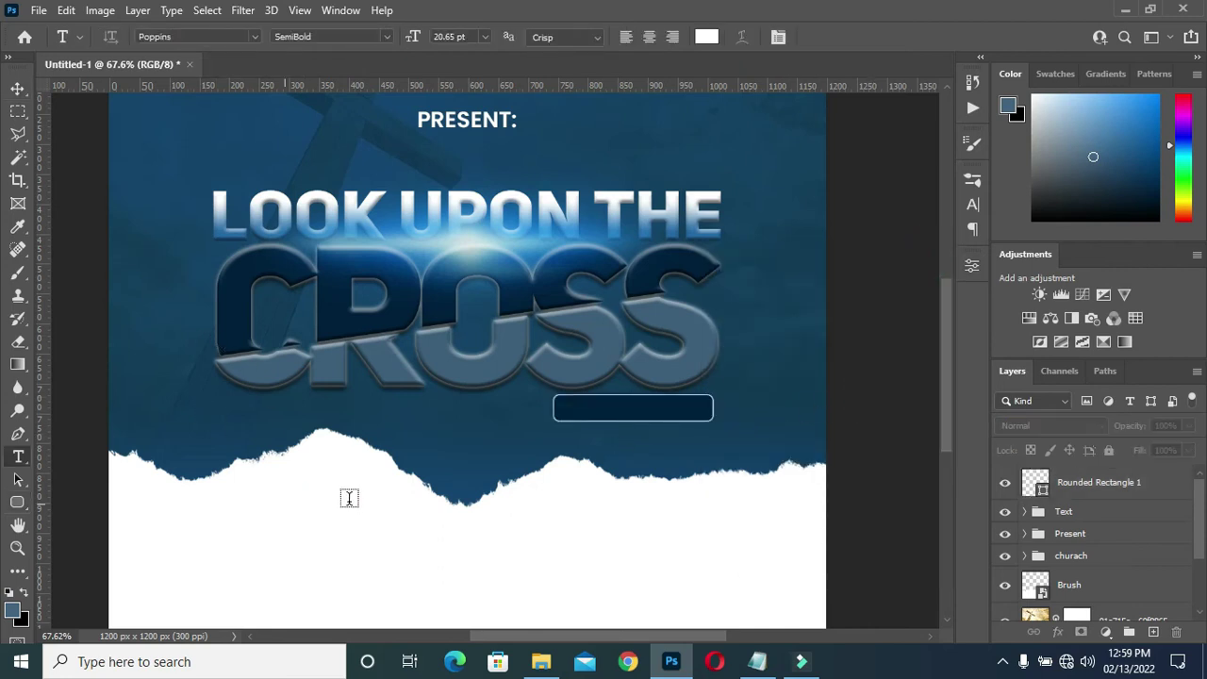
pyautogui.hotkey('ctrl', 'v')
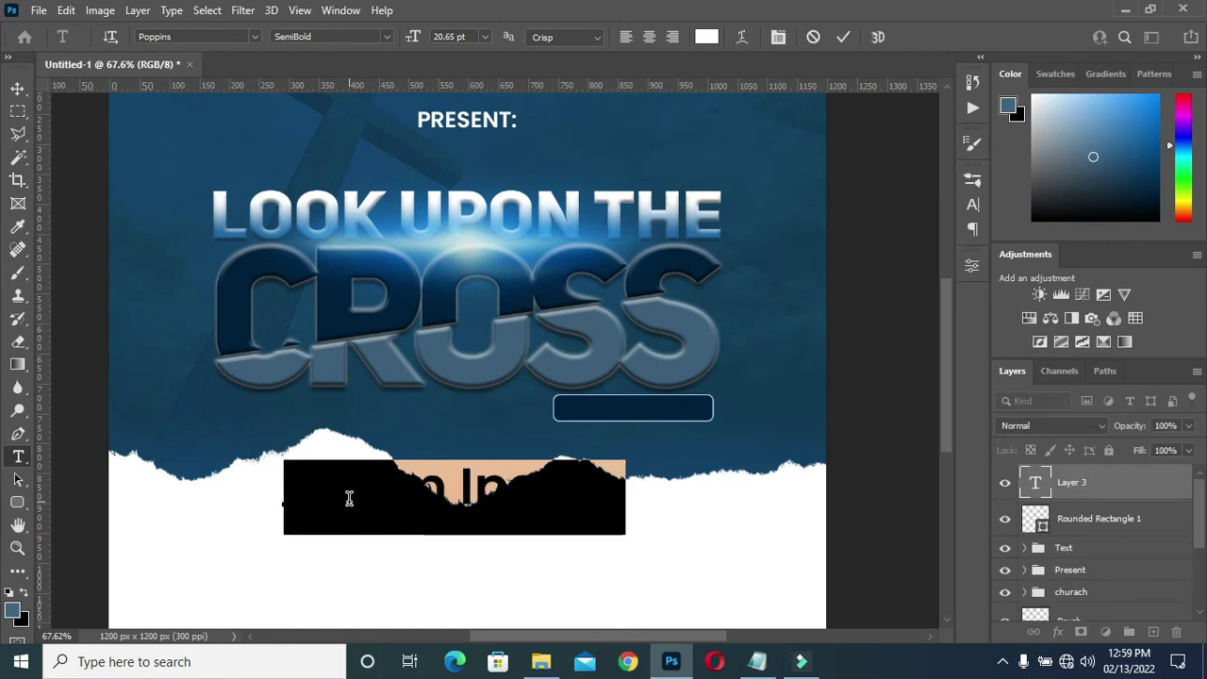
pyautogui.click(320, 502)
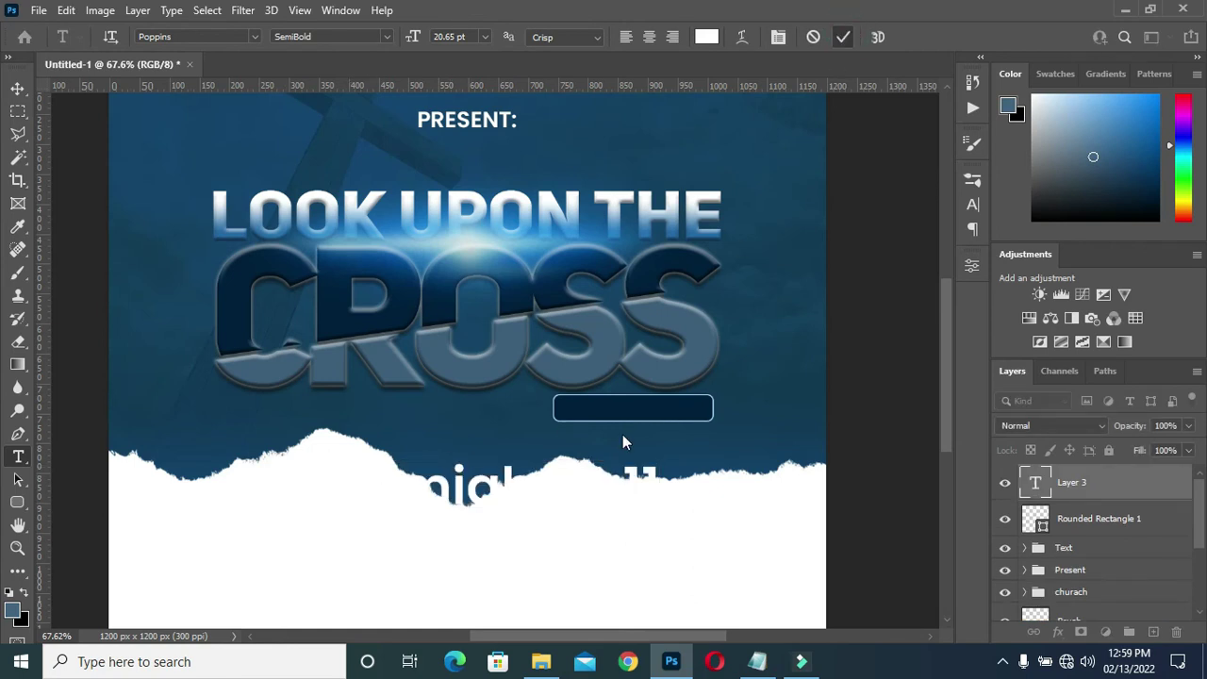
pyautogui.click(17, 89)
pyautogui.moveTo(566, 467); pyautogui.dragTo(568, 400)
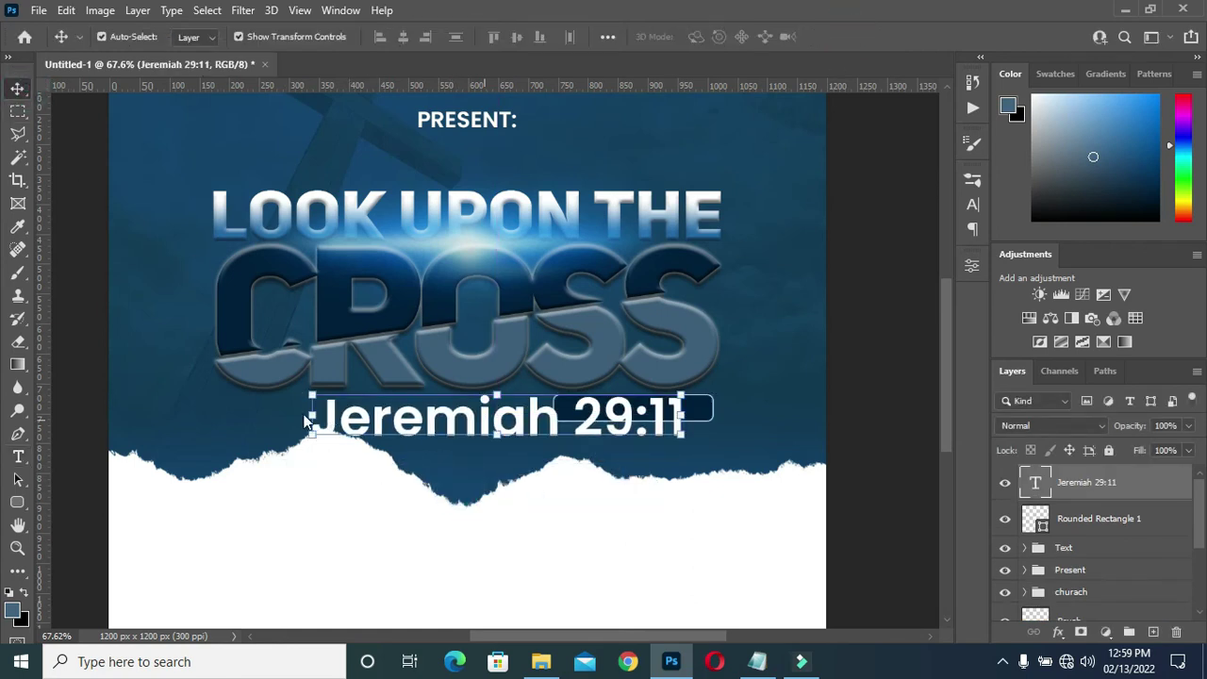
# Scale the Jeremiah 29:11 text down to fit inside the rounded rectangle, and narrow the rectangle to match the text.
pyautogui.hotkey('ctrl', 't')
pyautogui.moveTo(312, 415); pyautogui.dragTo(640, 408)
pyautogui.click(850, 396)
pyautogui.scroll(3, 578, 413)
pyautogui.click(553, 407)
pyautogui.moveTo(544, 407); pyautogui.dragTo(592, 411)
pyautogui.press('Return')
# Align the vertical and horizontal centres of the Jeremiah 29:11 text and the rounded rectangle, then deselect them.
pyautogui.keyDown('shift'); pyautogui.click(1078, 481); pyautogui.keyUp('shift')
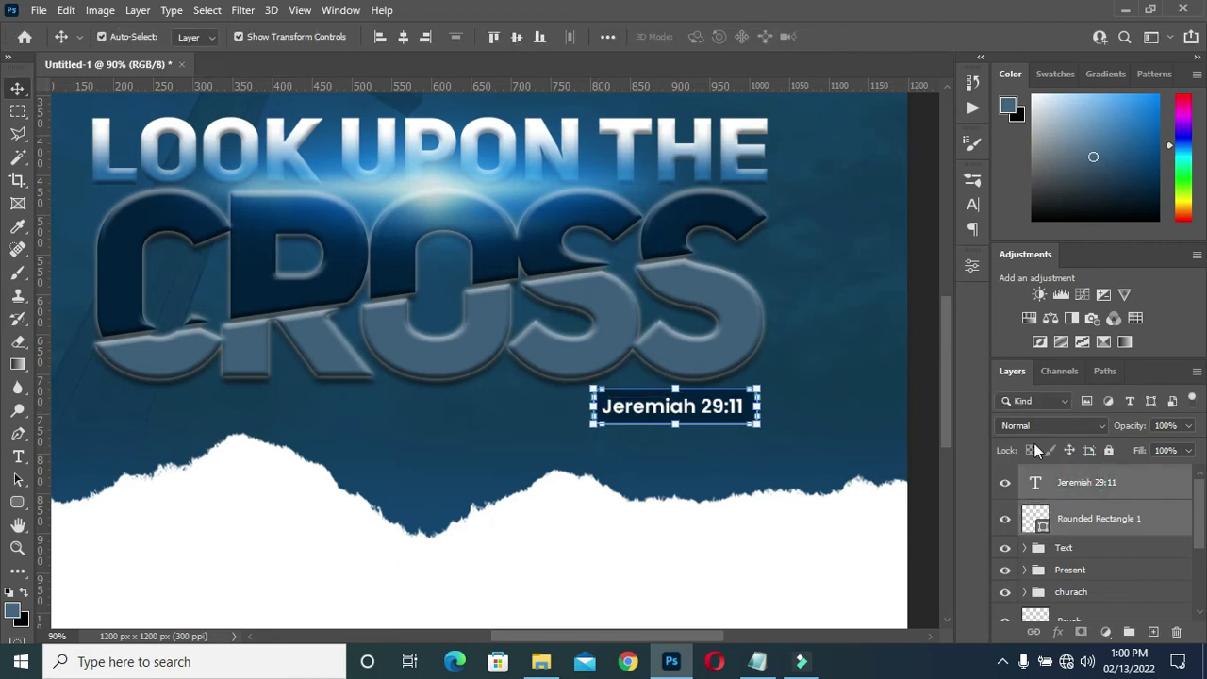
pyautogui.click(510, 40)
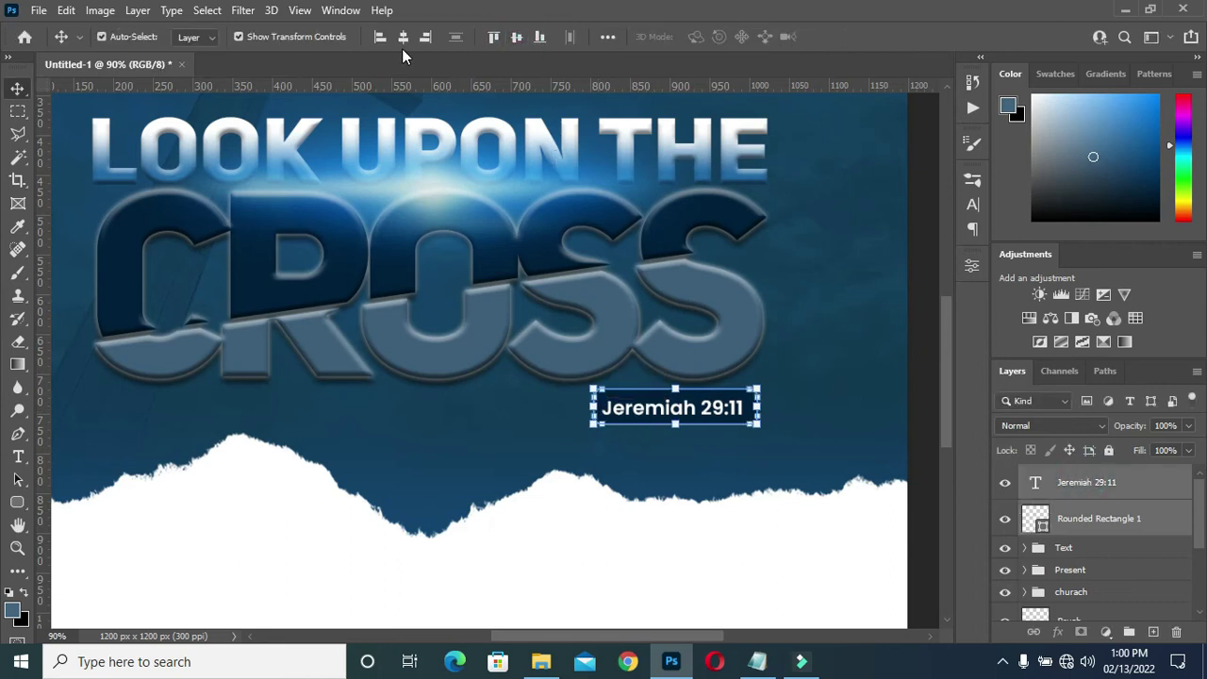
pyautogui.click(402, 38)
pyautogui.click(913, 381)
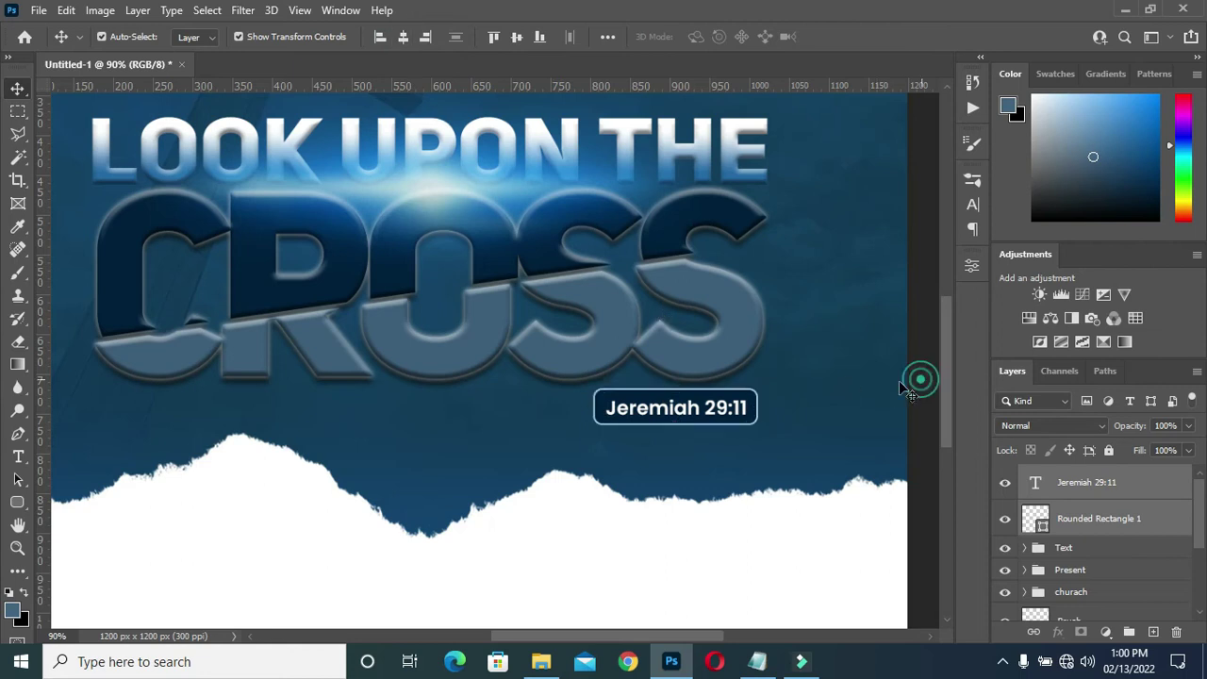
pyautogui.scroll(-1, 745, 358)
pyautogui.scroll(-8, 744, 351)
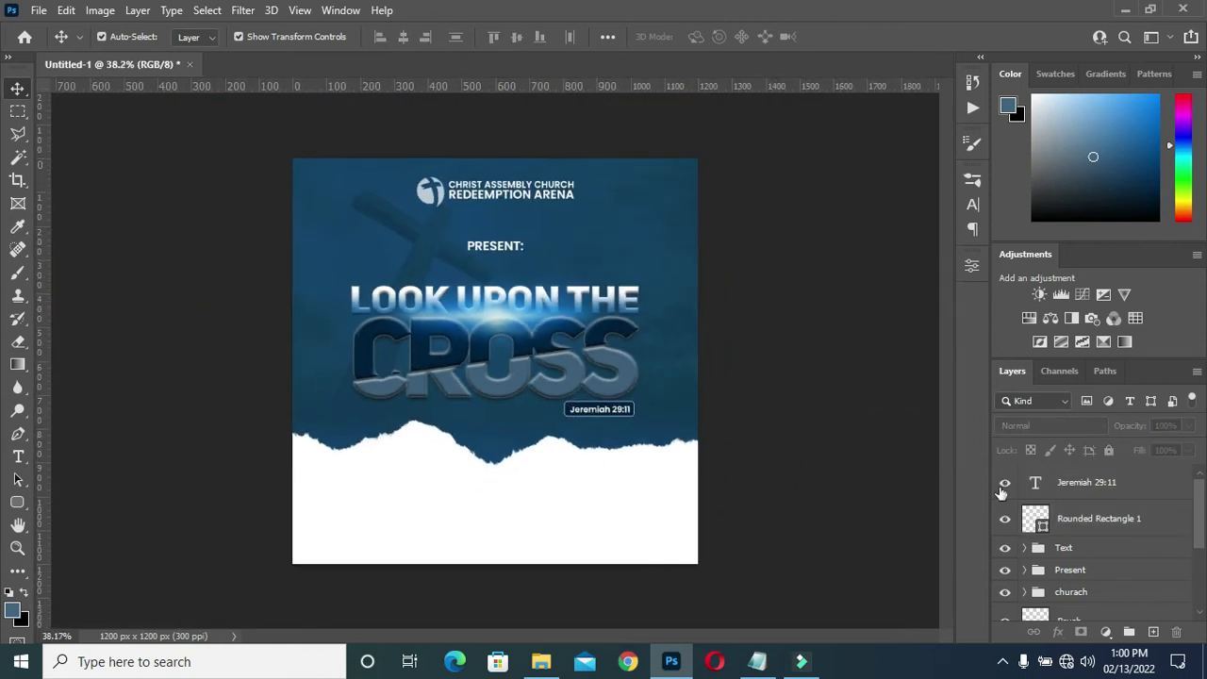
# Move the Jeremiah 29:11 text and its rounded rectangle into the Text group and collapse the group.
pyautogui.click(1089, 482)
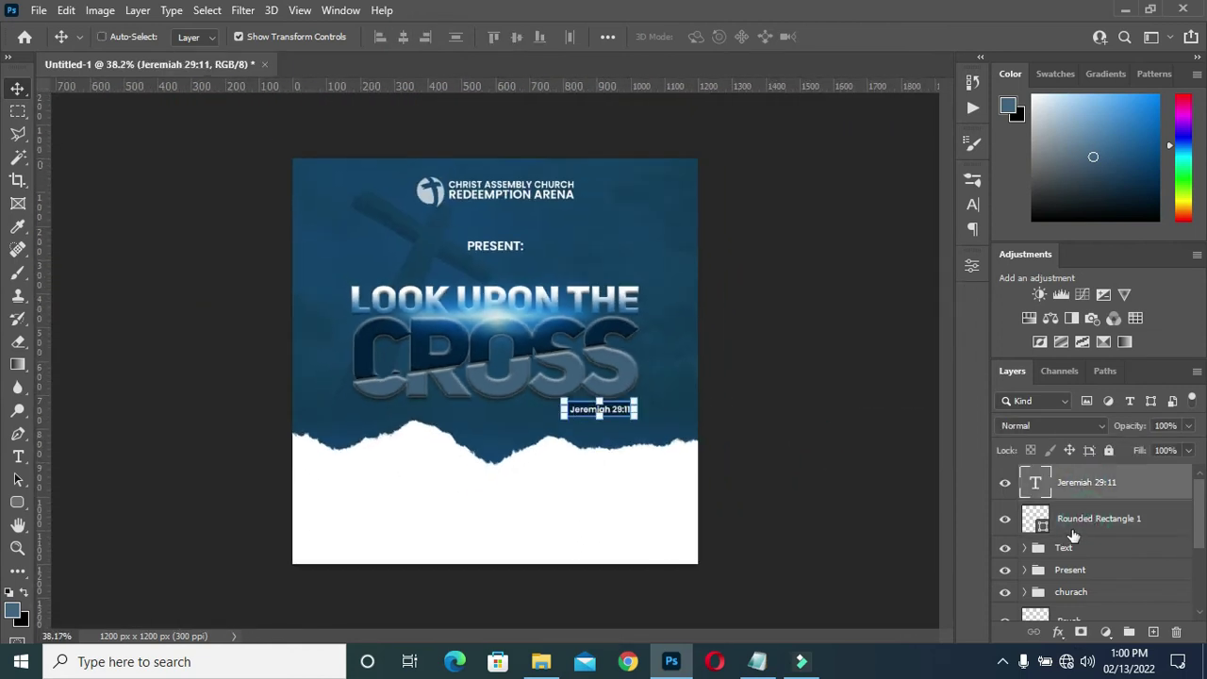
pyautogui.keyDown('shift'); pyautogui.click(1069, 531); pyautogui.keyUp('shift')
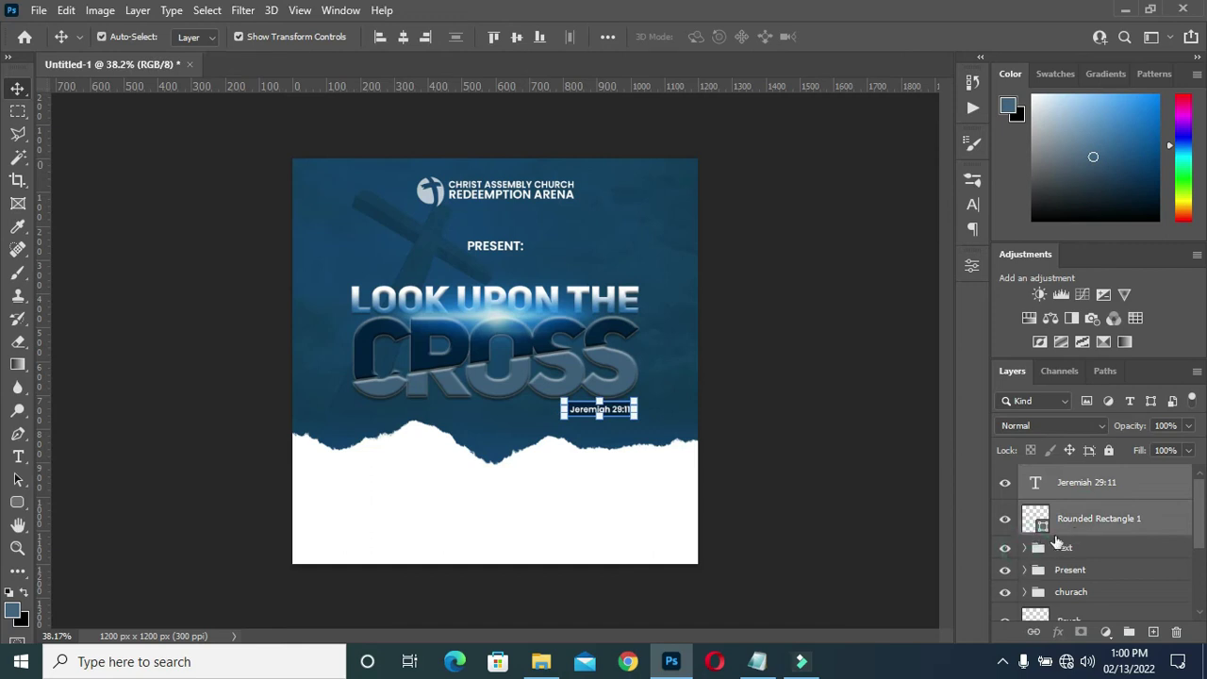
pyautogui.click(1025, 548)
pyautogui.moveTo(1080, 531); pyautogui.dragTo(1085, 552)
pyautogui.click(777, 390)
pyautogui.scroll(1, 777, 390)
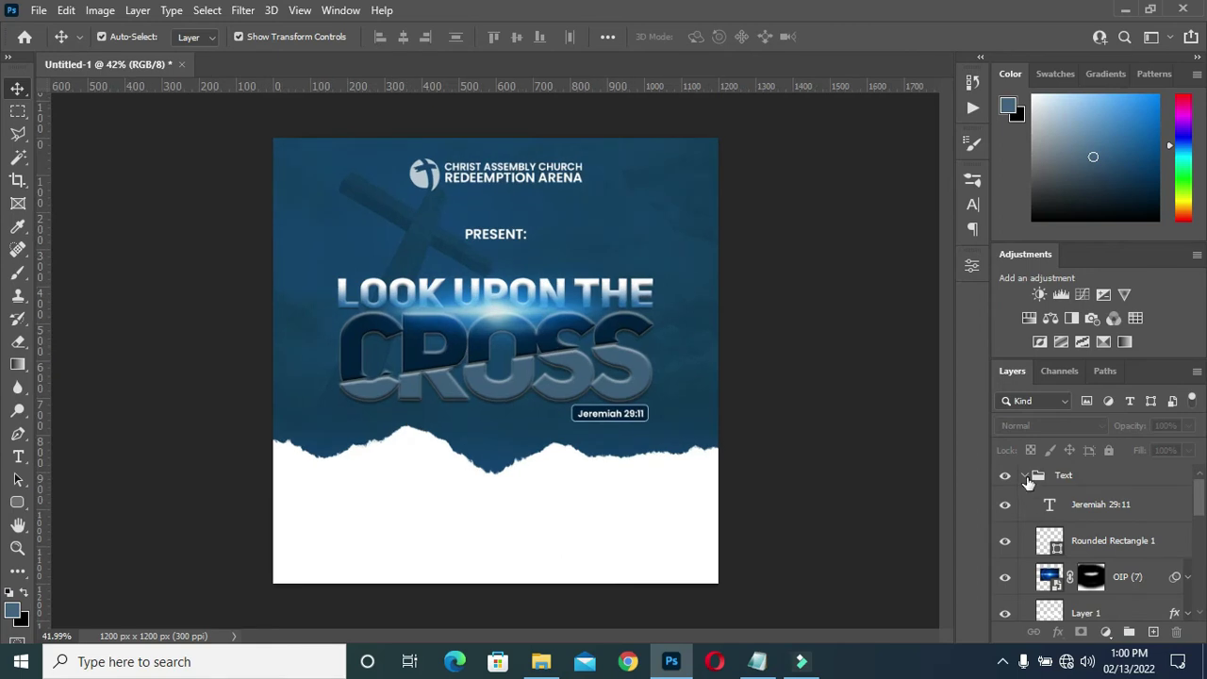
pyautogui.click(1025, 477)
# Scale the Text group up proportionally to about 106%.
pyautogui.scroll(5, 585, 298)
pyautogui.scroll(-1, 725, 511)
pyautogui.click(1073, 473)
pyautogui.hotkey('ctrl', 't')
pyautogui.moveTo(479, 485); pyautogui.dragTo(478, 498)
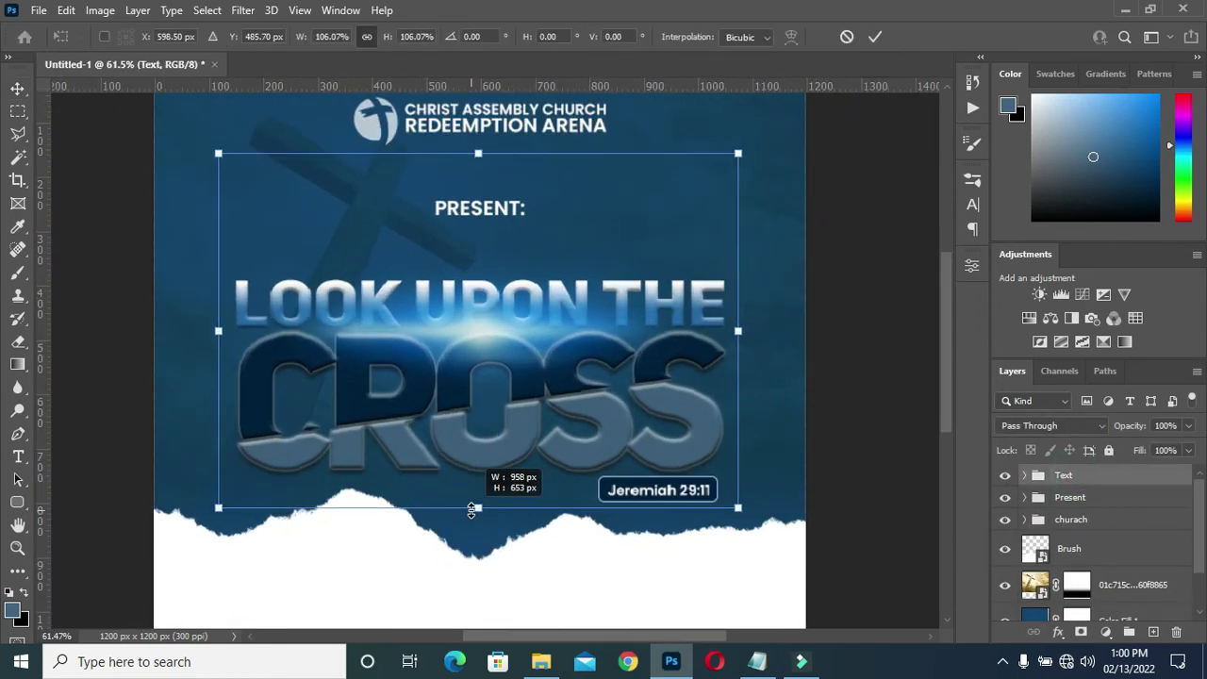
pyautogui.press('Return')
pyautogui.scroll(-3, 538, 370)
# Copy the two-line verse starting "For the word of the cross" from the Notepad file and paste it into a wide text box on the white area.
pyautogui.click(757, 661)
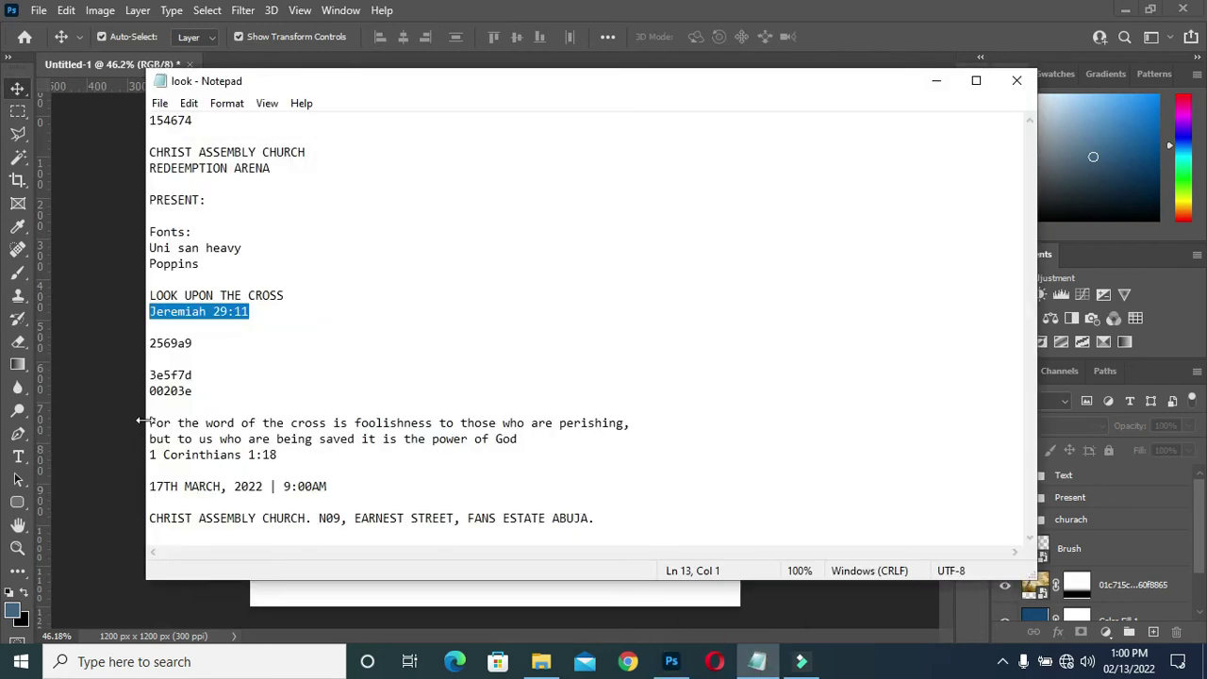
pyautogui.moveTo(148, 427); pyautogui.dragTo(543, 445)
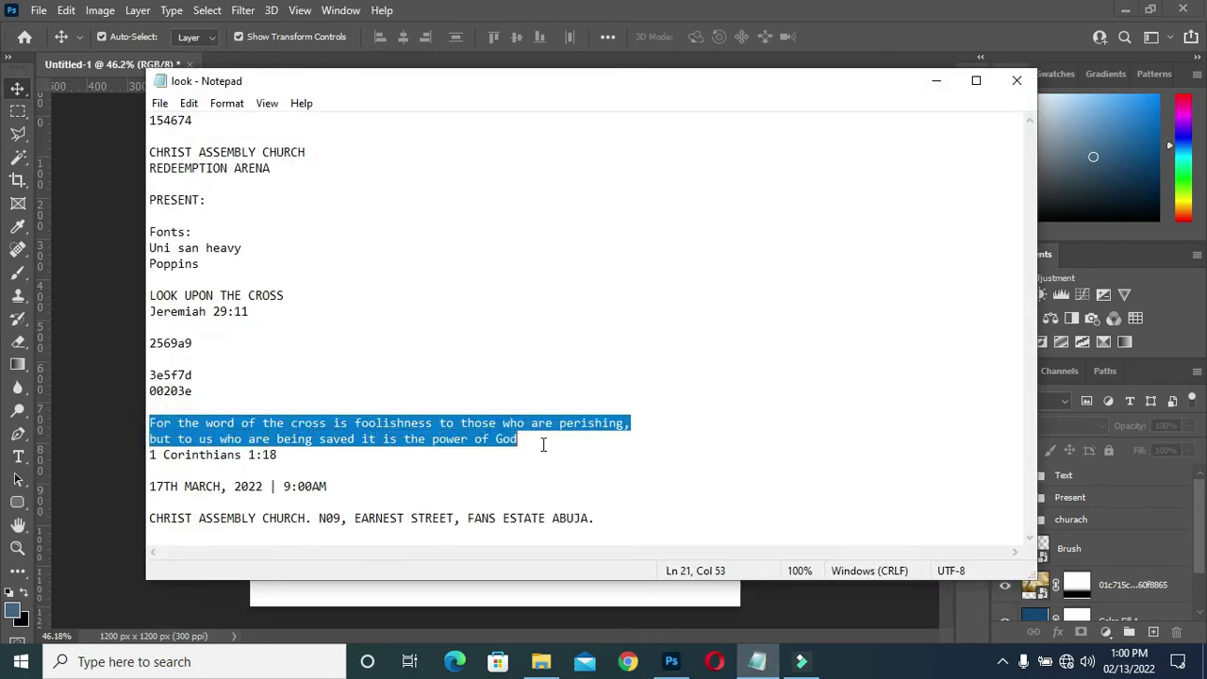
pyautogui.click(937, 80)
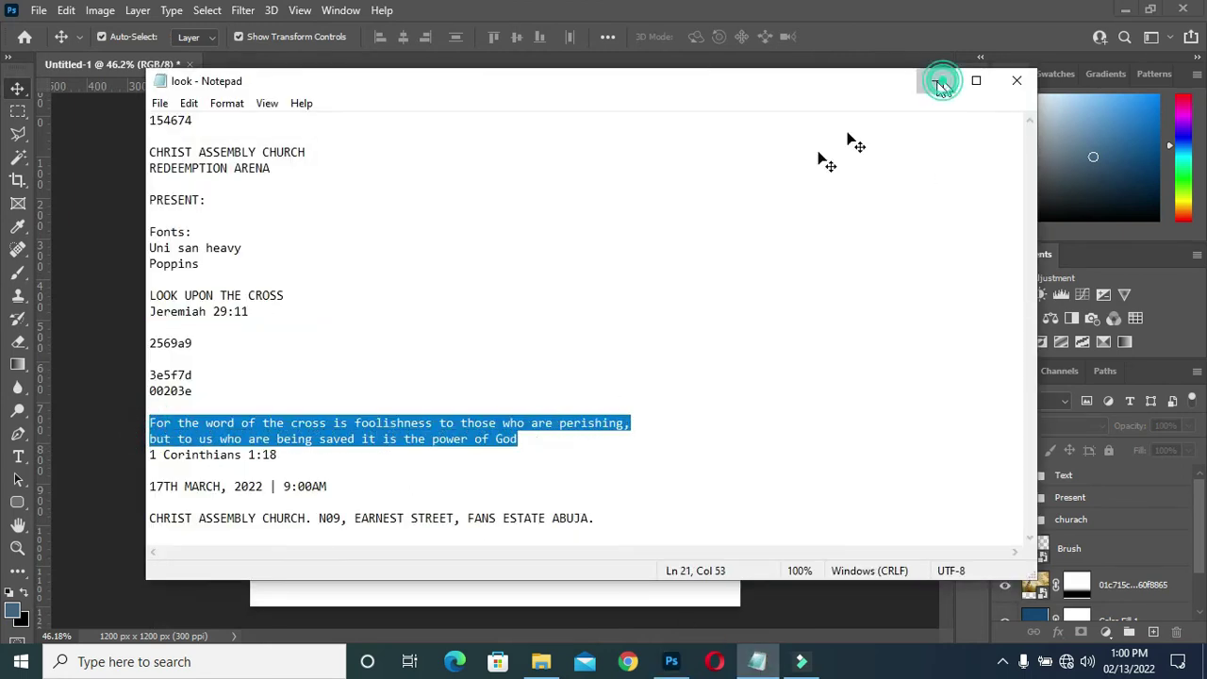
pyautogui.press('t')
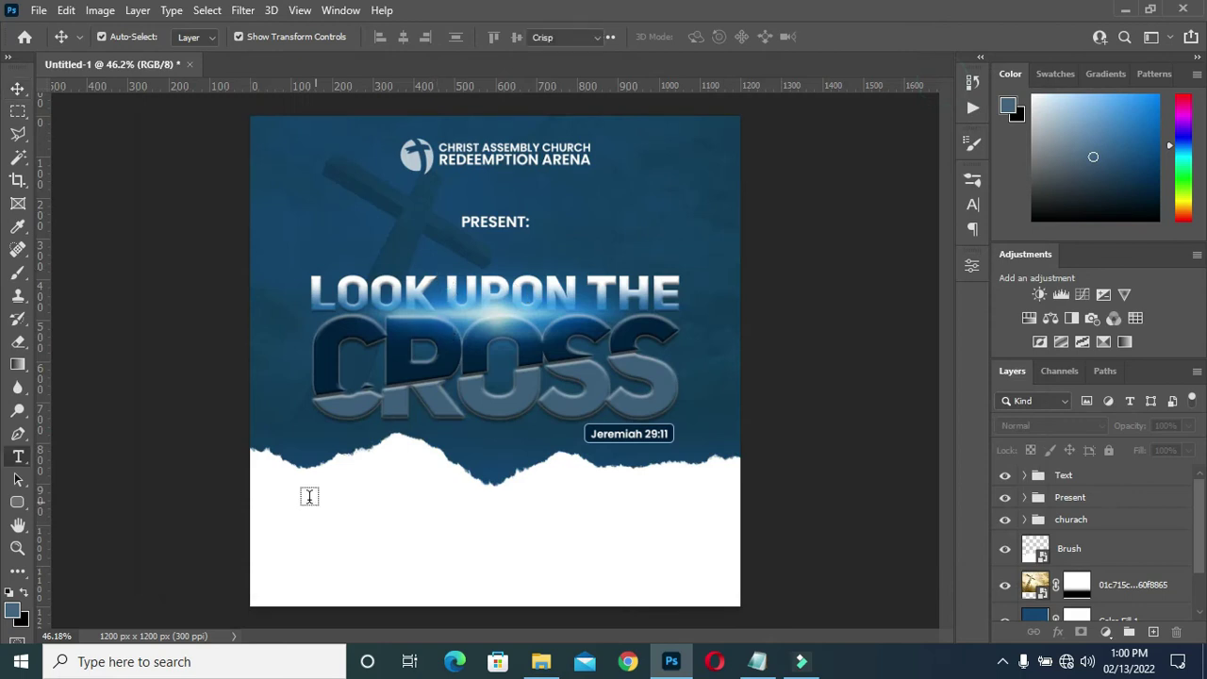
pyautogui.moveTo(330, 504); pyautogui.dragTo(688, 535)
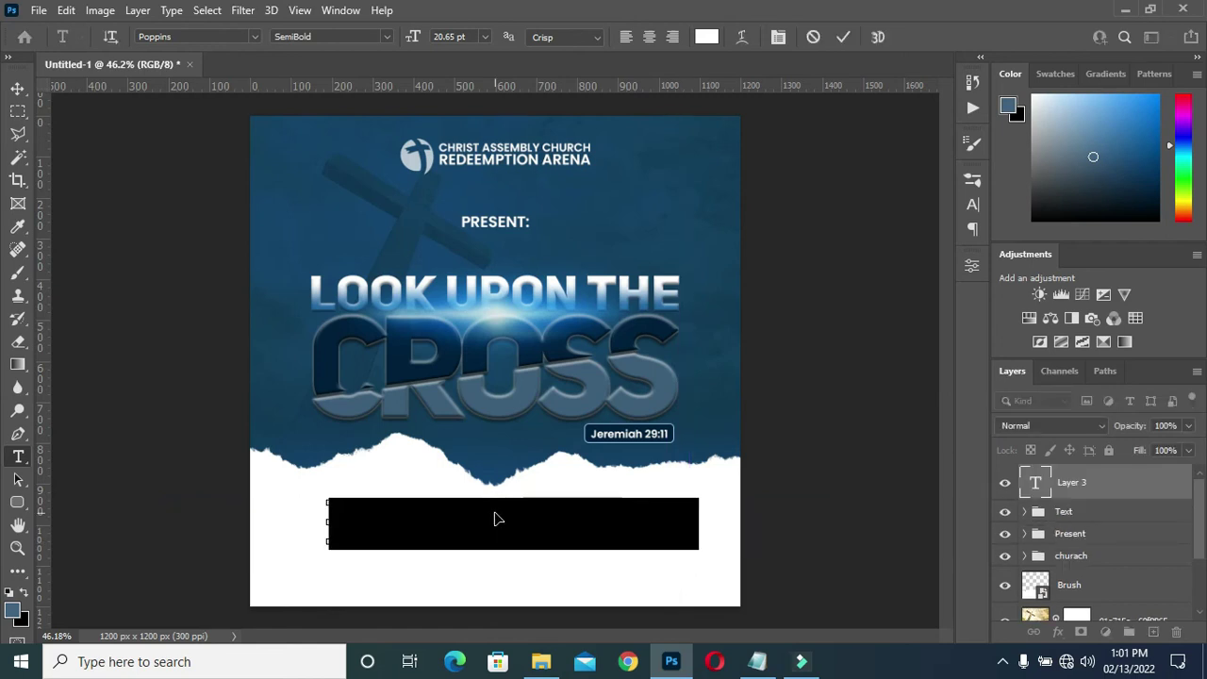
pyautogui.hotkey('ctrl', 'v')
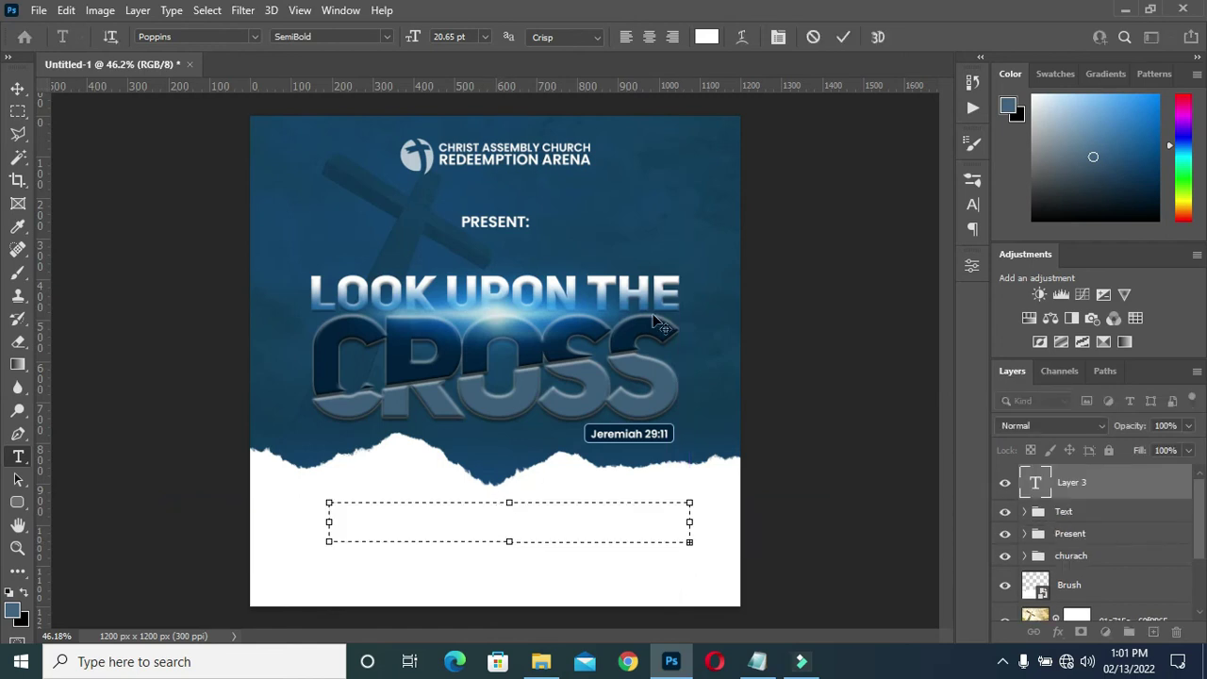
pyautogui.click(842, 37)
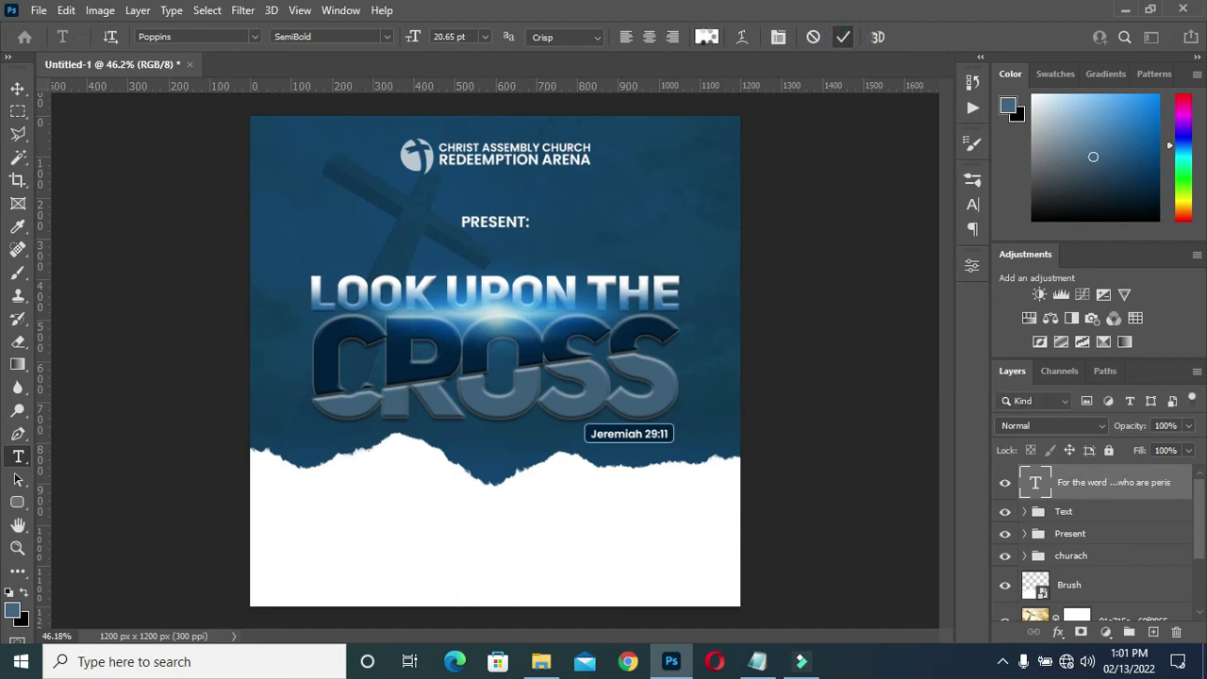
# Set the verse's text colour to blue 025099, starting from the dark blue sampled from the CROSS title.
pyautogui.click(705, 36)
pyautogui.click(706, 36)
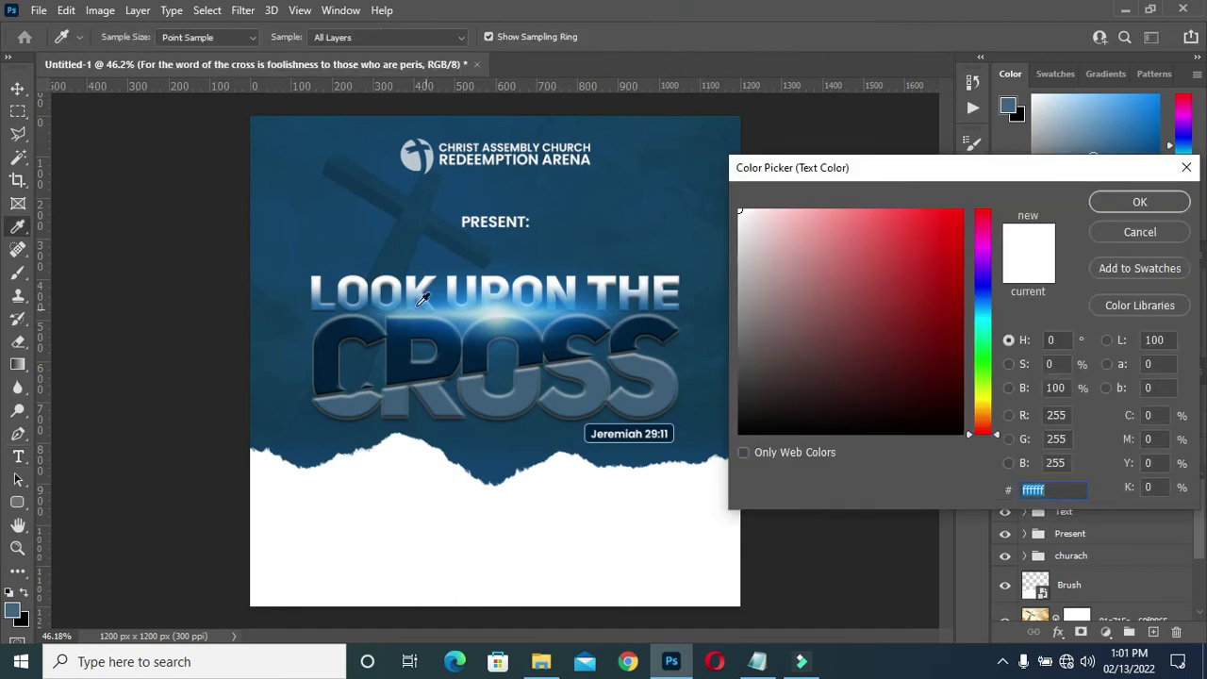
pyautogui.click(352, 315)
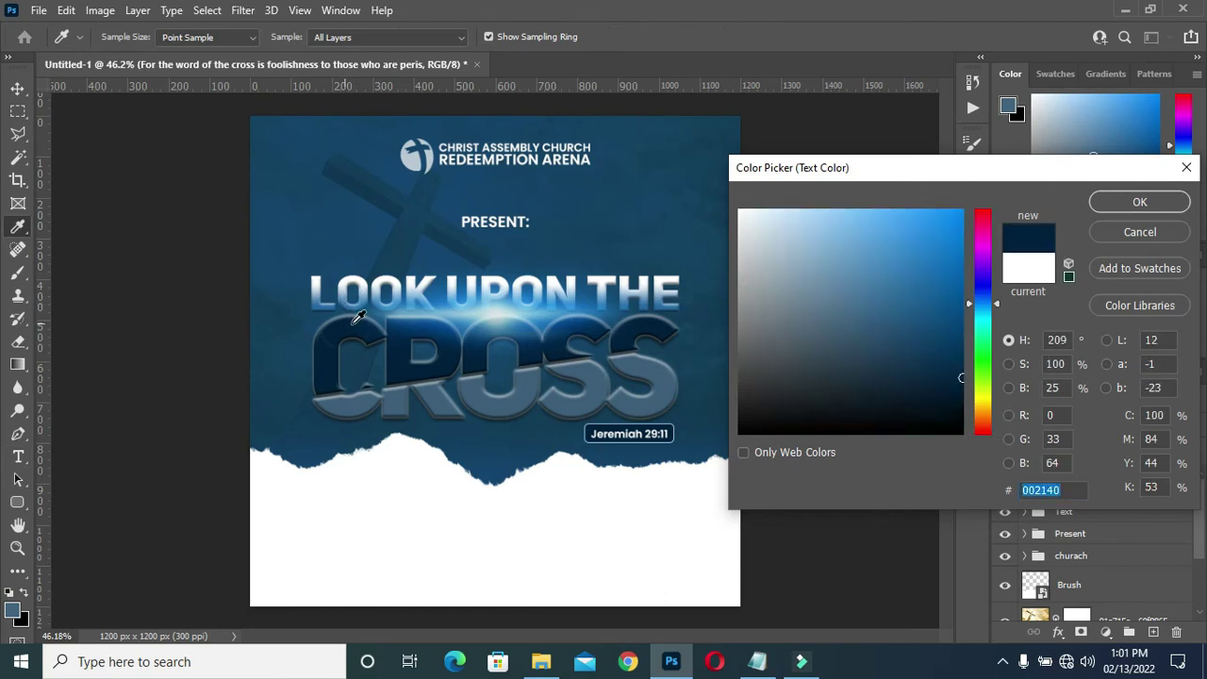
pyautogui.moveTo(960, 377); pyautogui.dragTo(962, 300)
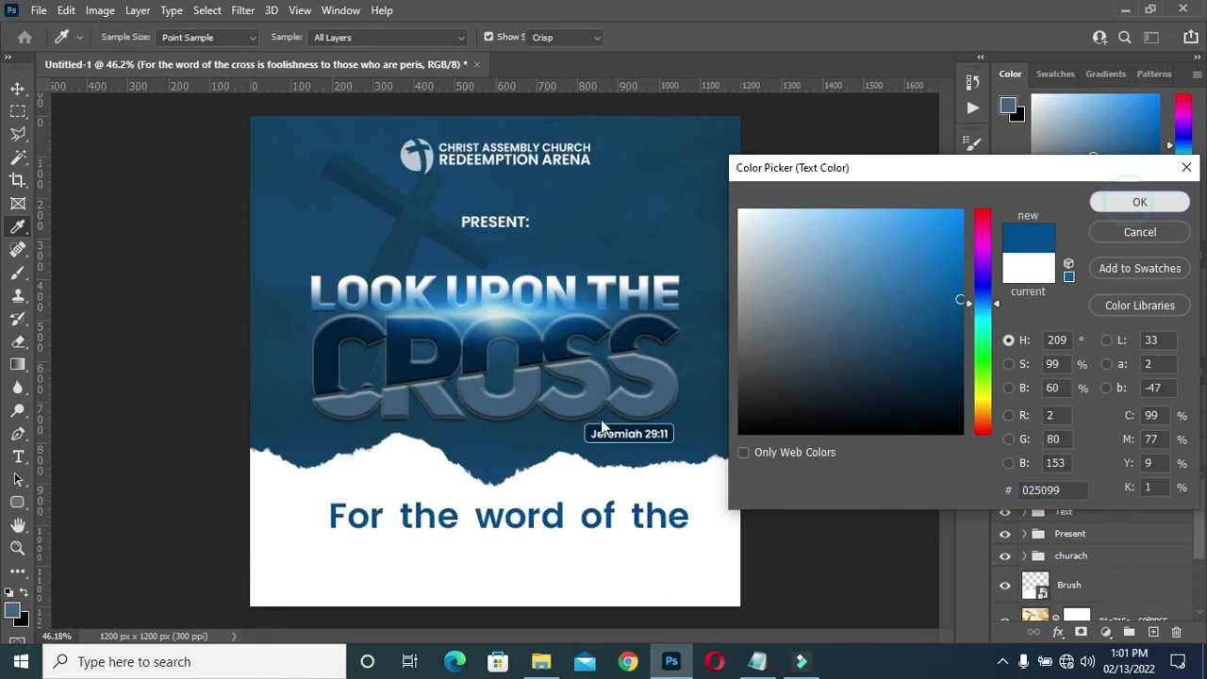
pyautogui.click(1131, 201)
# Set the font size of the whole verse to 6 pt so both lines fit in the text box, and commit the text.
pyautogui.scroll(-2, 523, 473)
pyautogui.hotkey('ctrl', 'a')
pyautogui.moveTo(412, 43); pyautogui.dragTo(404, 45)
pyautogui.hotkey('ctrl', '0')
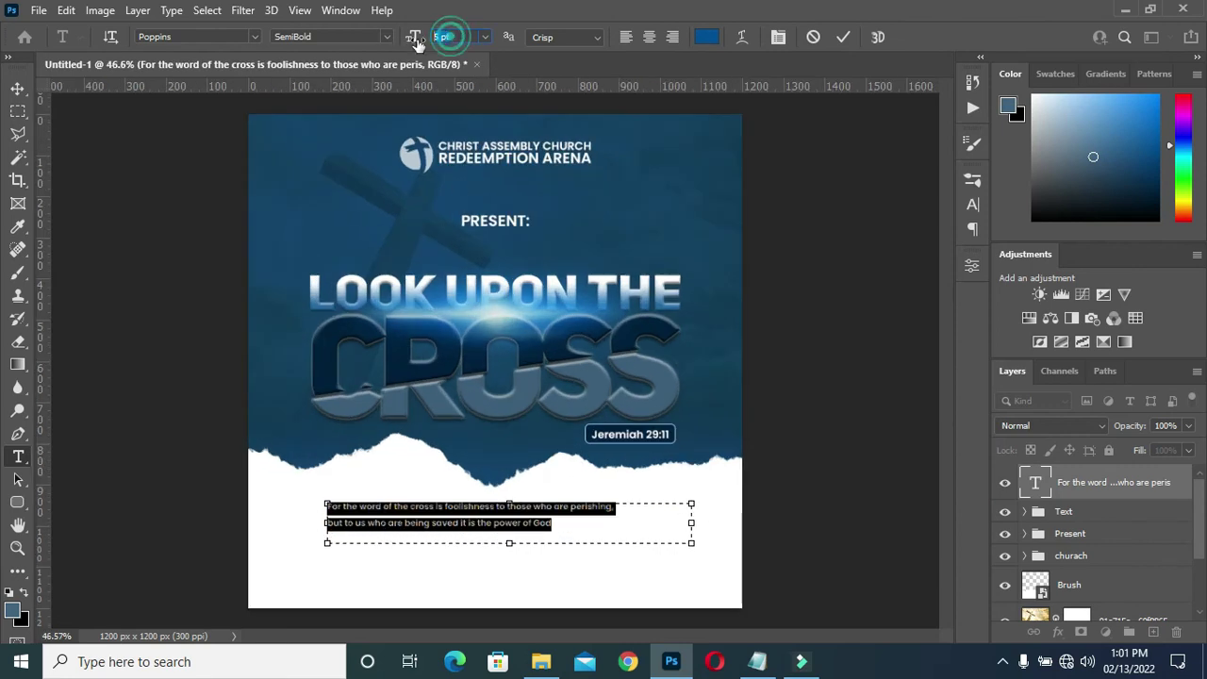
pyautogui.press('Return')
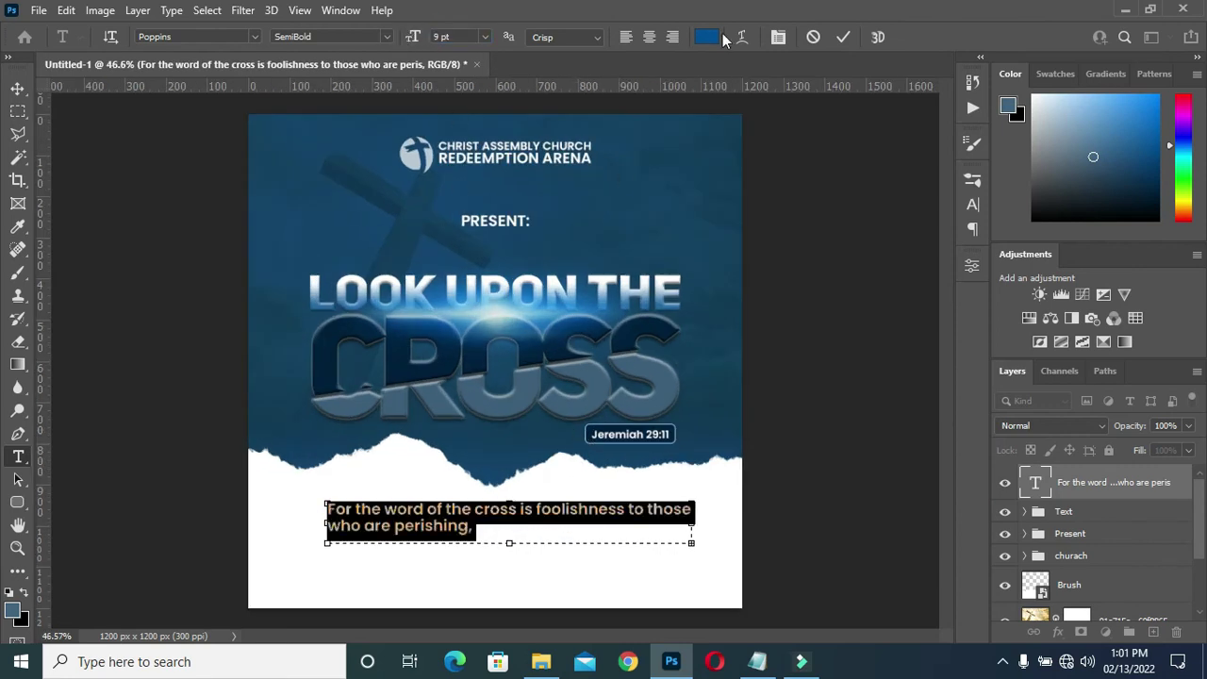
pyautogui.scroll(-1, 436, 88)
pyautogui.moveTo(416, 36); pyautogui.dragTo(412, 38)
pyautogui.moveTo(341, 509); pyautogui.dragTo(328, 509)
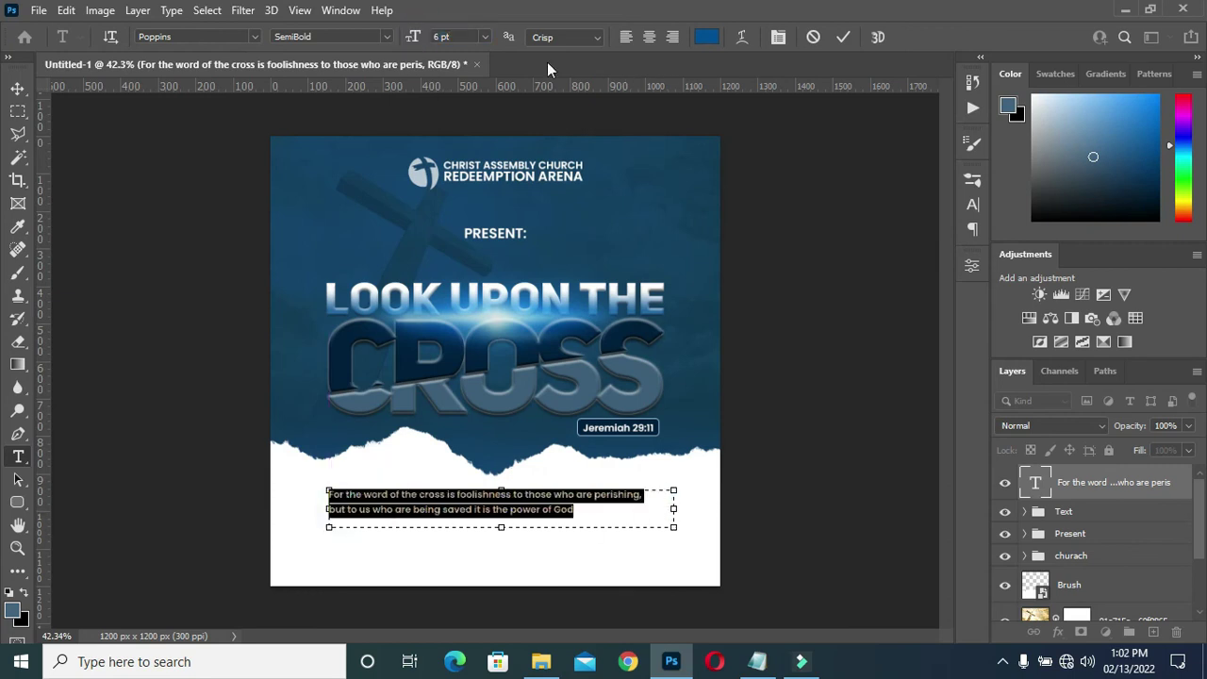
pyautogui.press('Return')
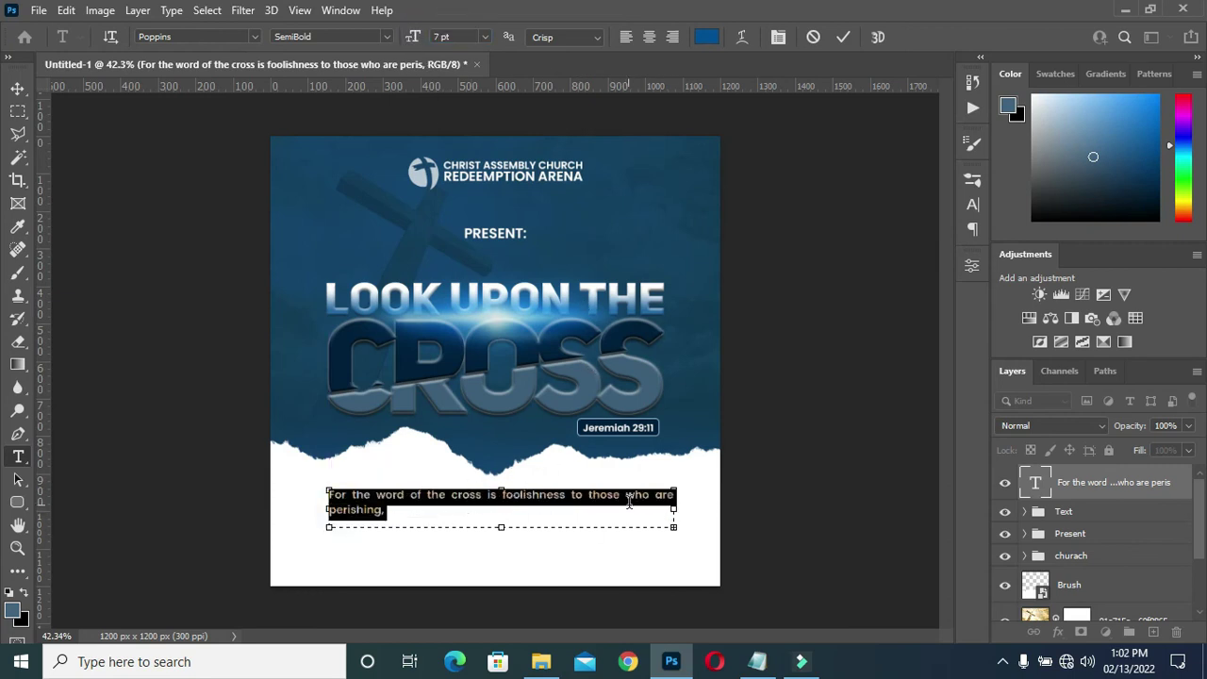
pyautogui.write('6')
pyautogui.press('Return')
pyautogui.click(843, 37)
pyautogui.scroll(-1, 440, 501)
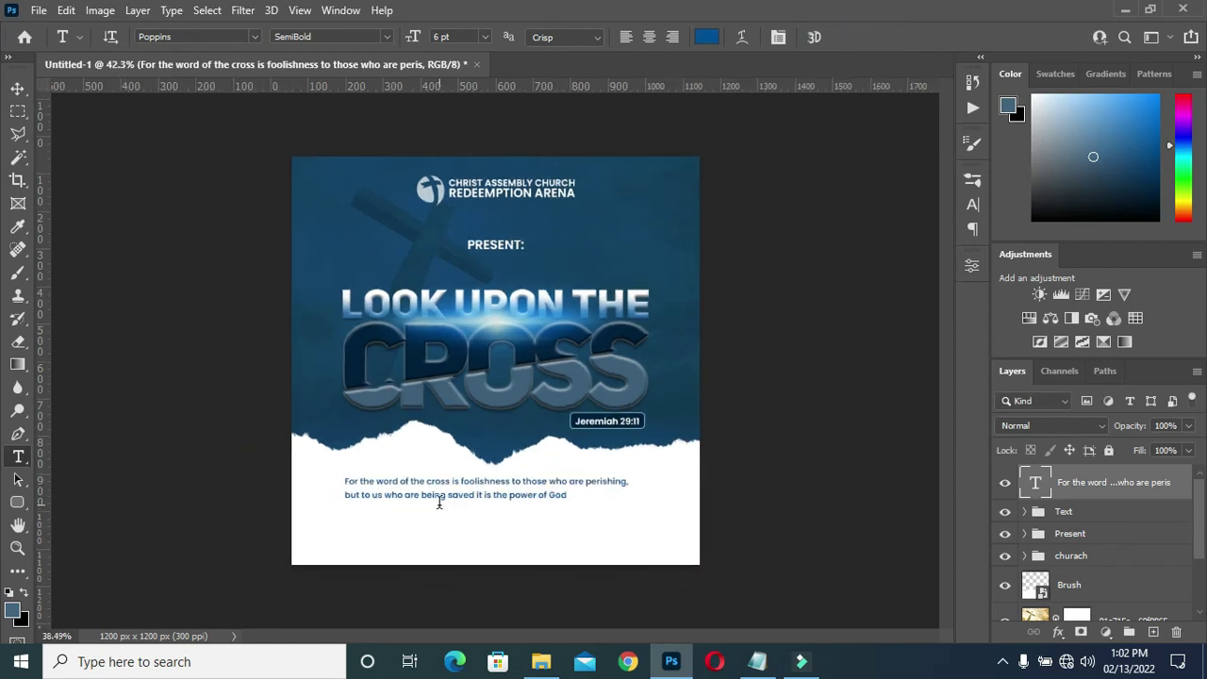
# Narrow the verse's text box to the width of its first line and set the leading of both lines to 6 pt.
pyautogui.scroll(2, 440, 501)
pyautogui.click(436, 505)
pyautogui.scroll(1, 451, 503)
pyautogui.moveTo(715, 546); pyautogui.dragTo(679, 545)
pyautogui.hotkey('ctrl', 'a')
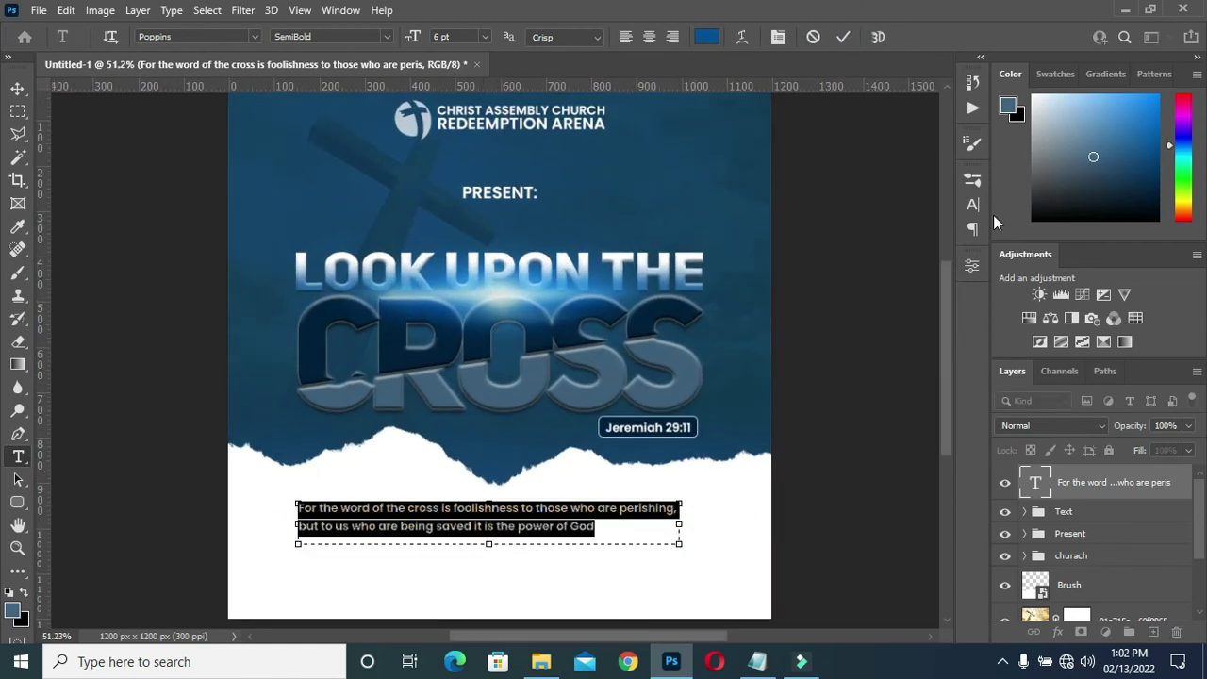
pyautogui.click(972, 204)
pyautogui.press('Return')
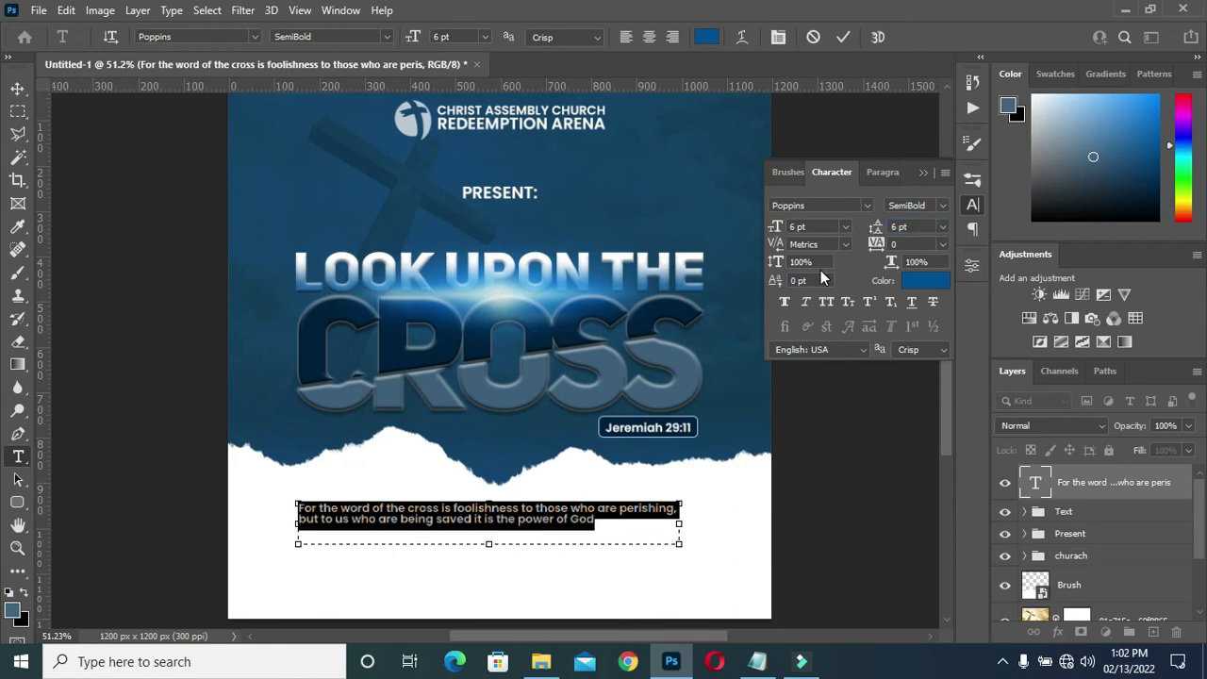
pyautogui.click(843, 37)
pyautogui.click(883, 172)
pyautogui.click(923, 171)
pyautogui.click(971, 266)
pyautogui.click(972, 205)
pyautogui.click(924, 171)
# Scale the verse text up proportionally to about 105% to match the width of the title.
pyautogui.scroll(-2, 413, 539)
pyautogui.click(26, 87)
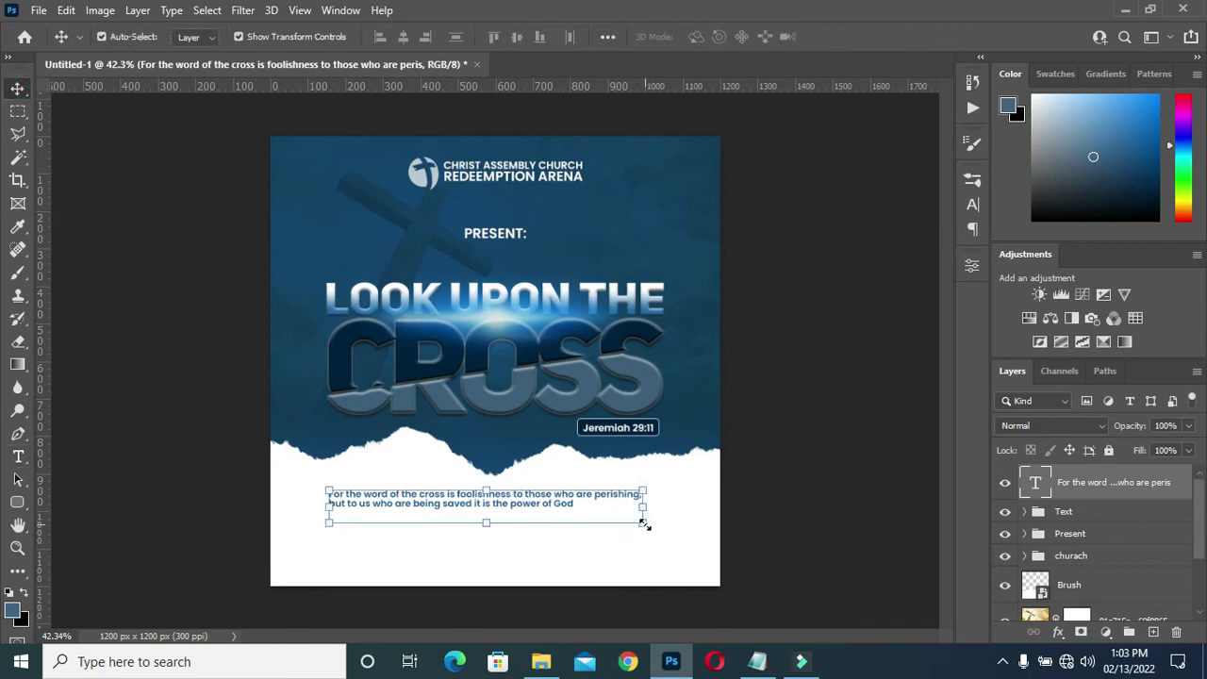
pyautogui.moveTo(645, 525); pyautogui.dragTo(662, 531)
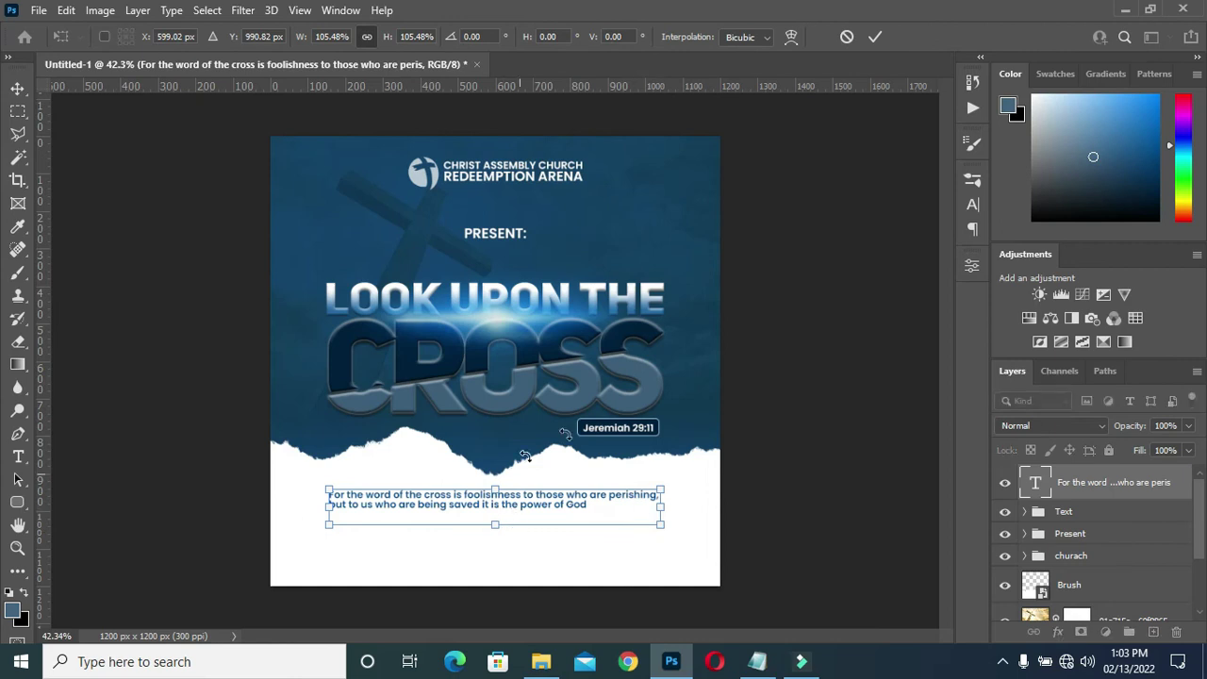
pyautogui.click(878, 35)
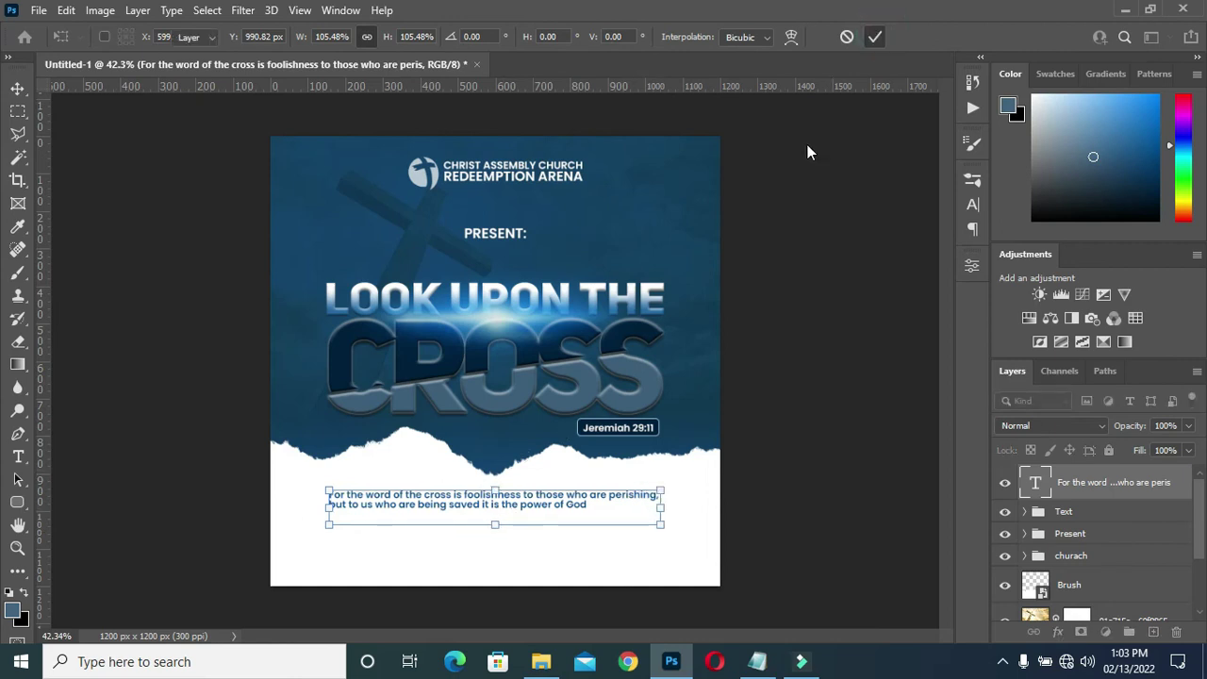
# Centre the verse text horizontally on the canvas, then clear the selection and deselect the layer.
pyautogui.hotkey('ctrl', 'a')
pyautogui.scroll(3, 447, 196)
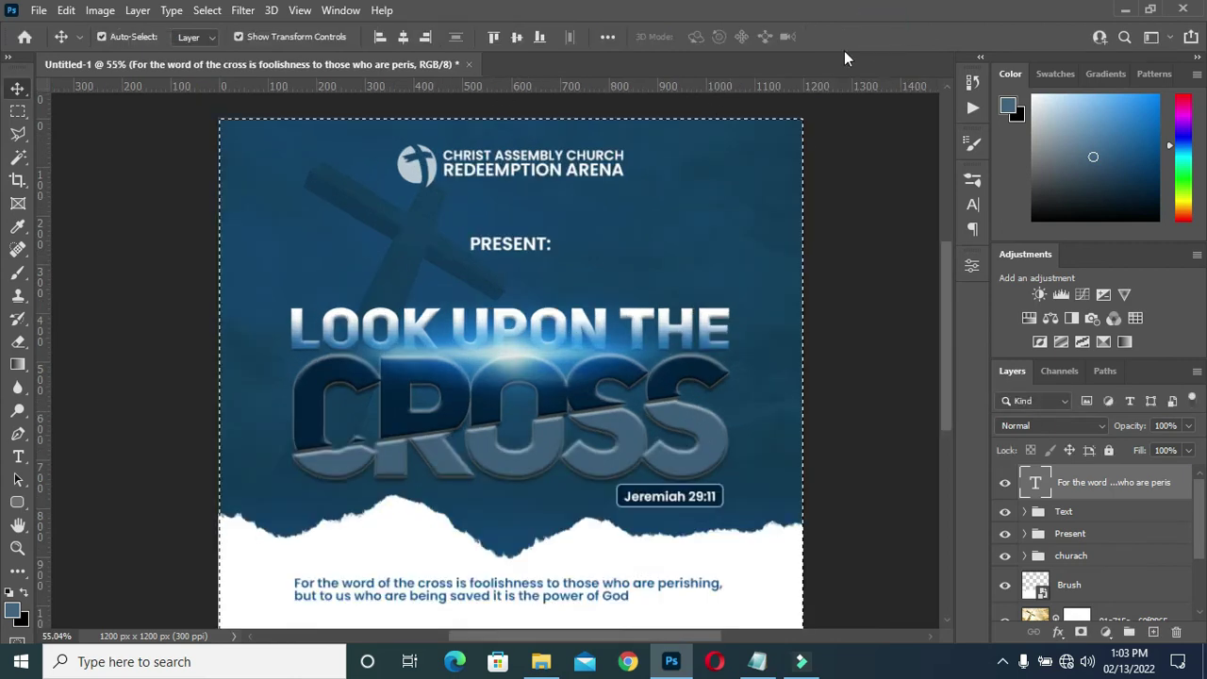
pyautogui.click(404, 38)
pyautogui.scroll(-1, 500, 440)
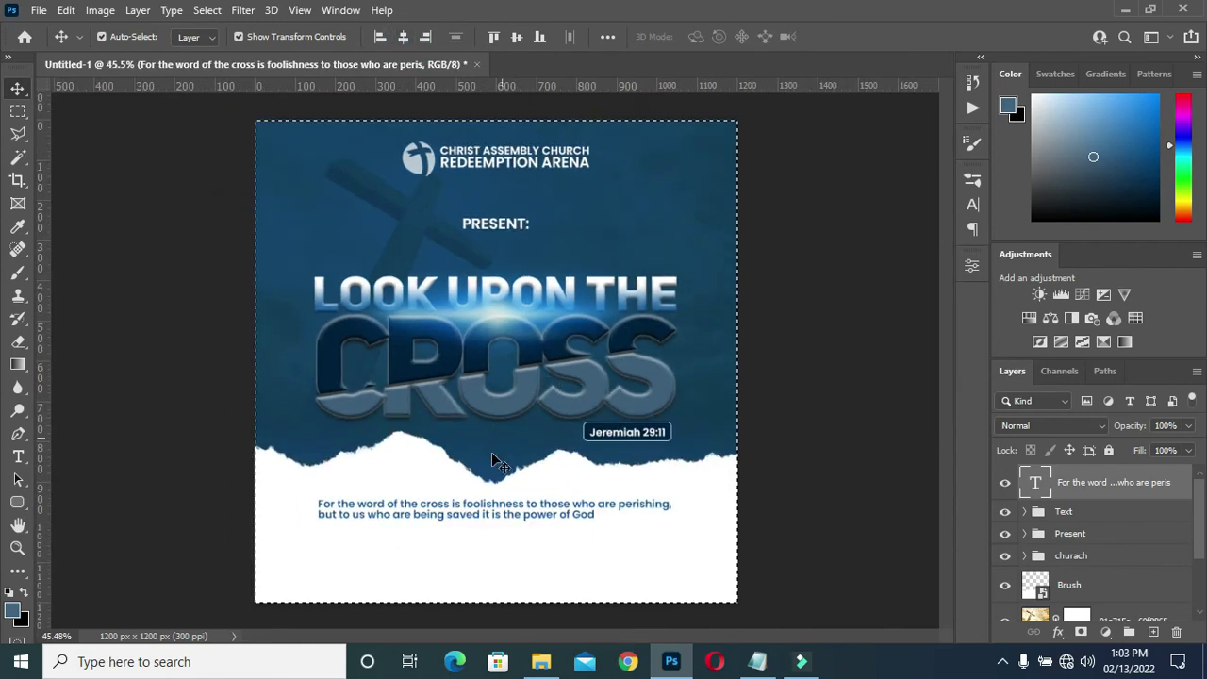
pyautogui.hotkey('ctrl', 'd')
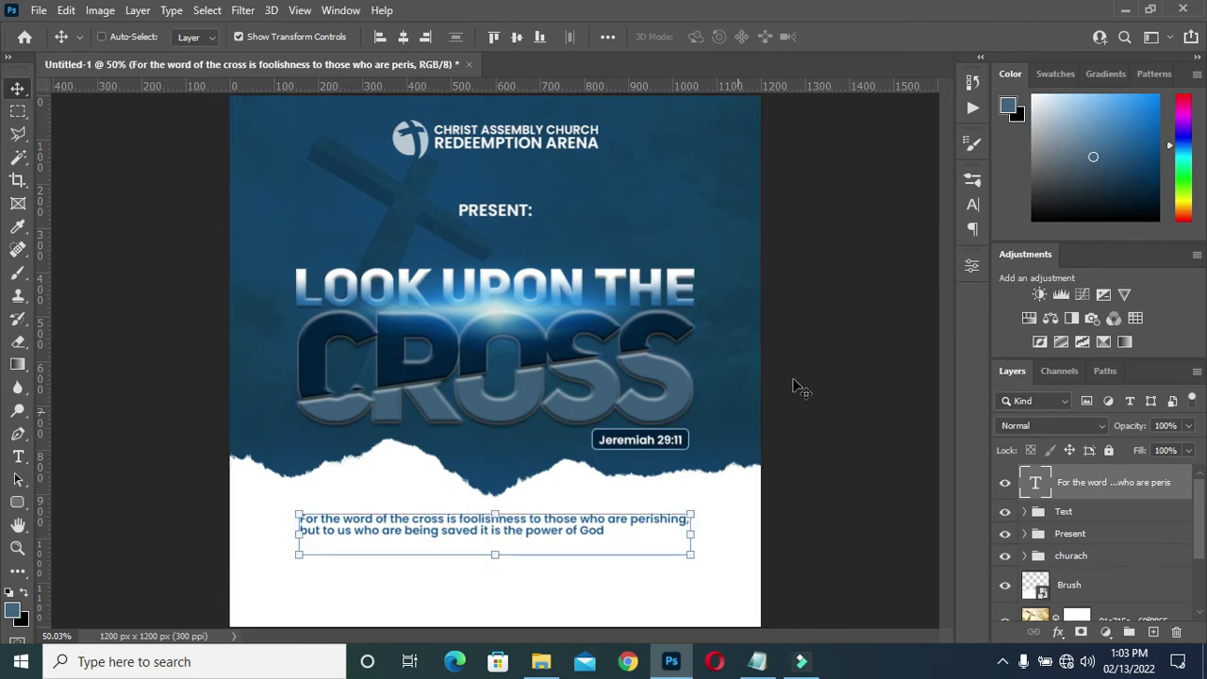
pyautogui.keyDown('ctrl'); pyautogui.click(822, 461); pyautogui.keyUp('ctrl')
# Try moving the verse text slightly up towards the torn-paper edge.
pyautogui.scroll(1, 790, 401)
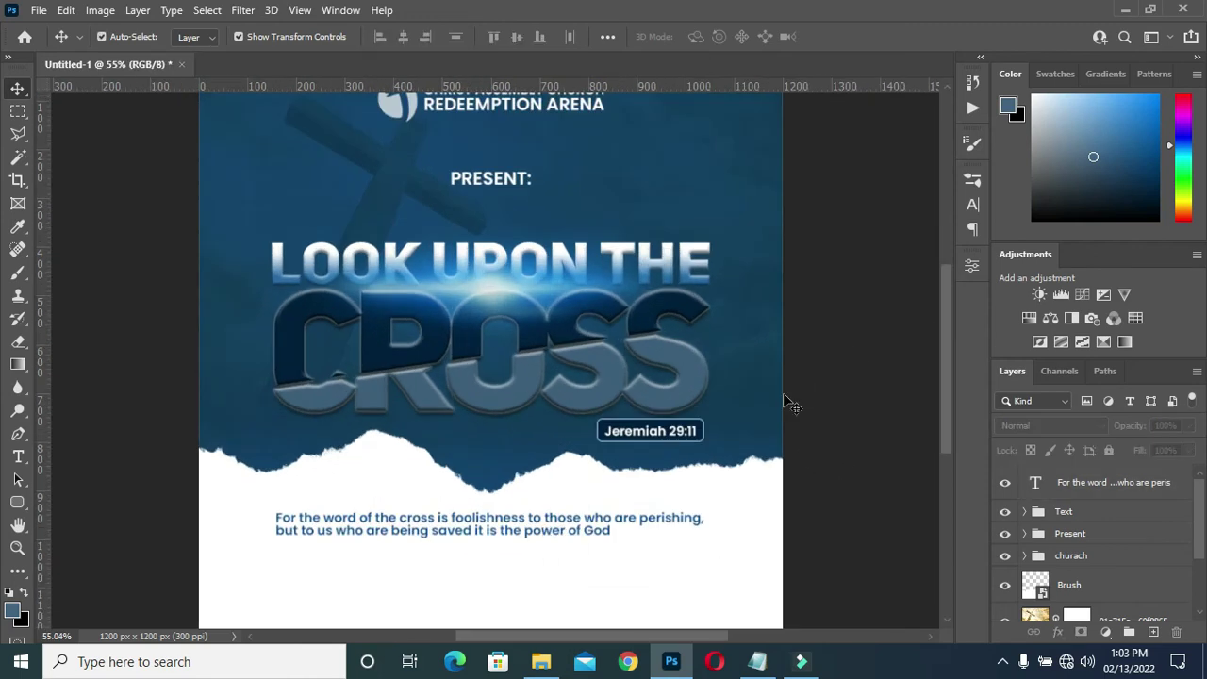
pyautogui.scroll(-2, 791, 403)
pyautogui.scroll(2, 500, 455)
pyautogui.keyDown('ctrl'); pyautogui.click(500, 452); pyautogui.keyUp('ctrl')
pyautogui.click(503, 451)
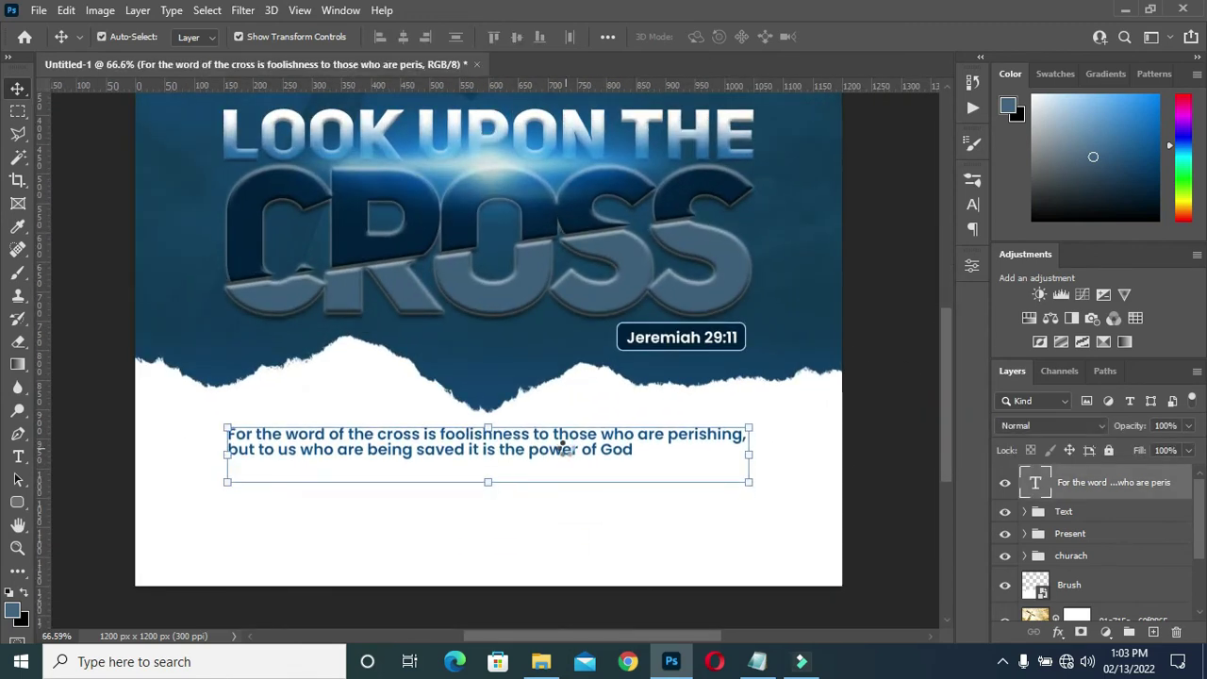
pyautogui.click(864, 424)
pyautogui.scroll(-1, 450, 457)
pyautogui.scroll(1, 456, 462)
# Copy "1 Corinthians 1:18" from the Notepad file and place it as a separate text line below the right part of the verse.
pyautogui.click(758, 663)
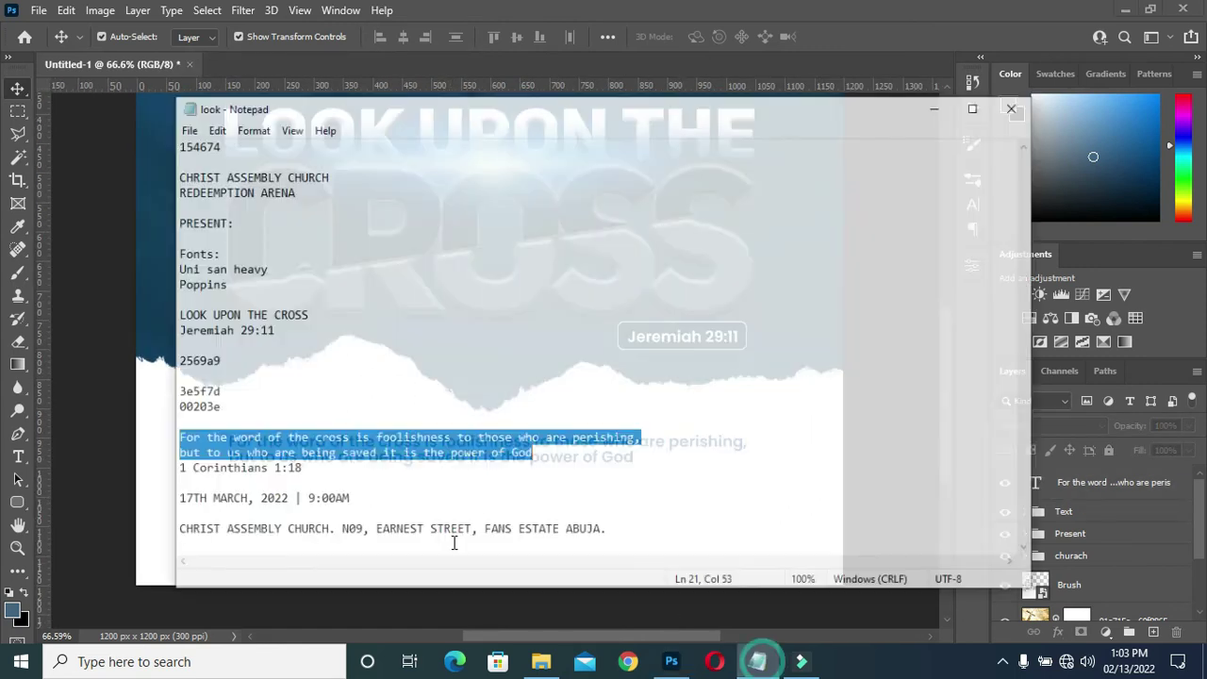
pyautogui.moveTo(276, 455); pyautogui.dragTo(150, 455)
pyautogui.hotkey('ctrl', 'c')
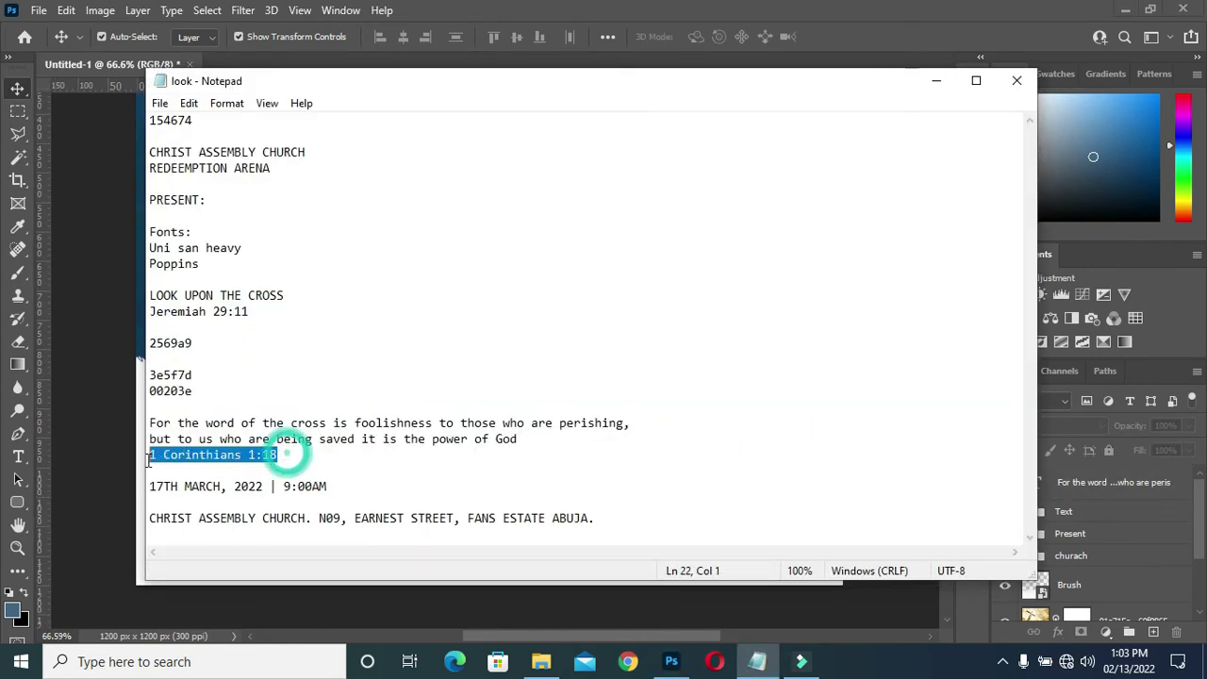
pyautogui.click(936, 80)
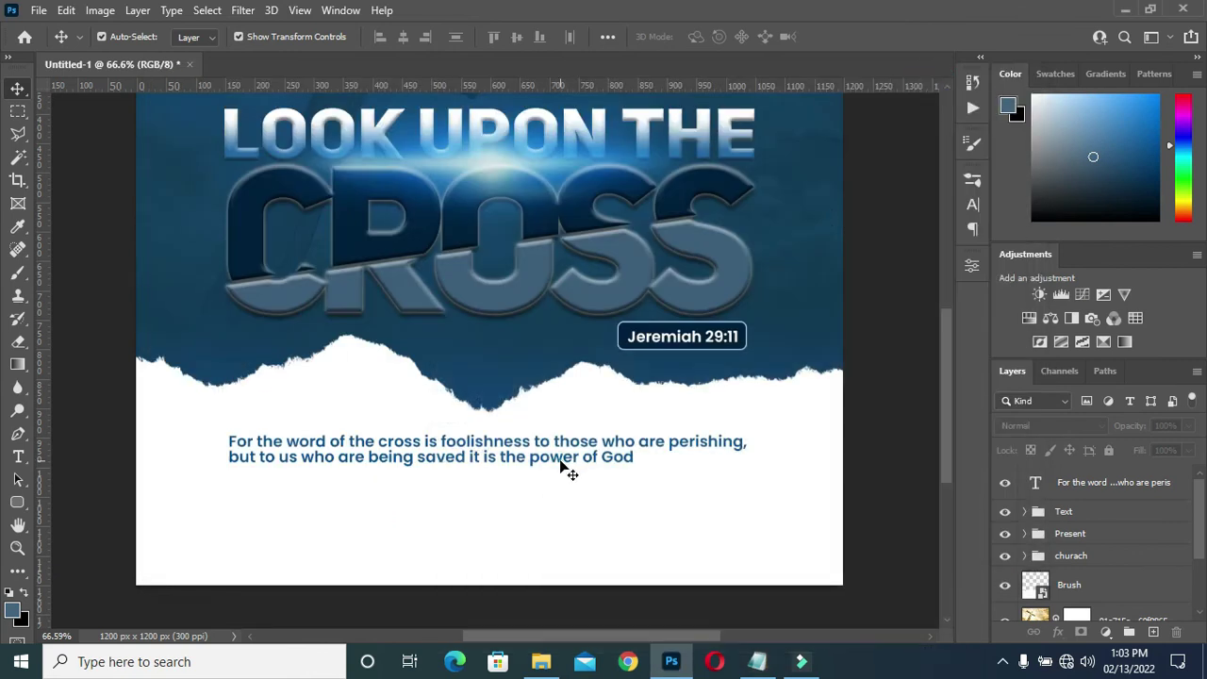
pyautogui.click(566, 474)
pyautogui.press('t')
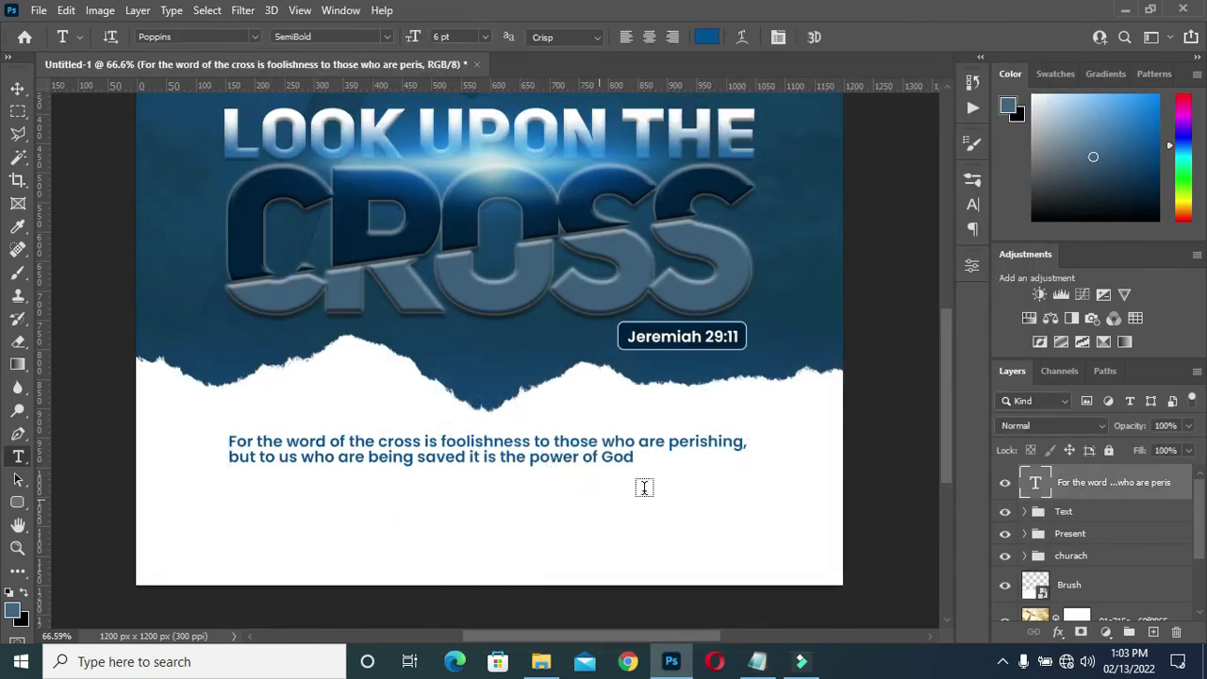
pyautogui.click(649, 488)
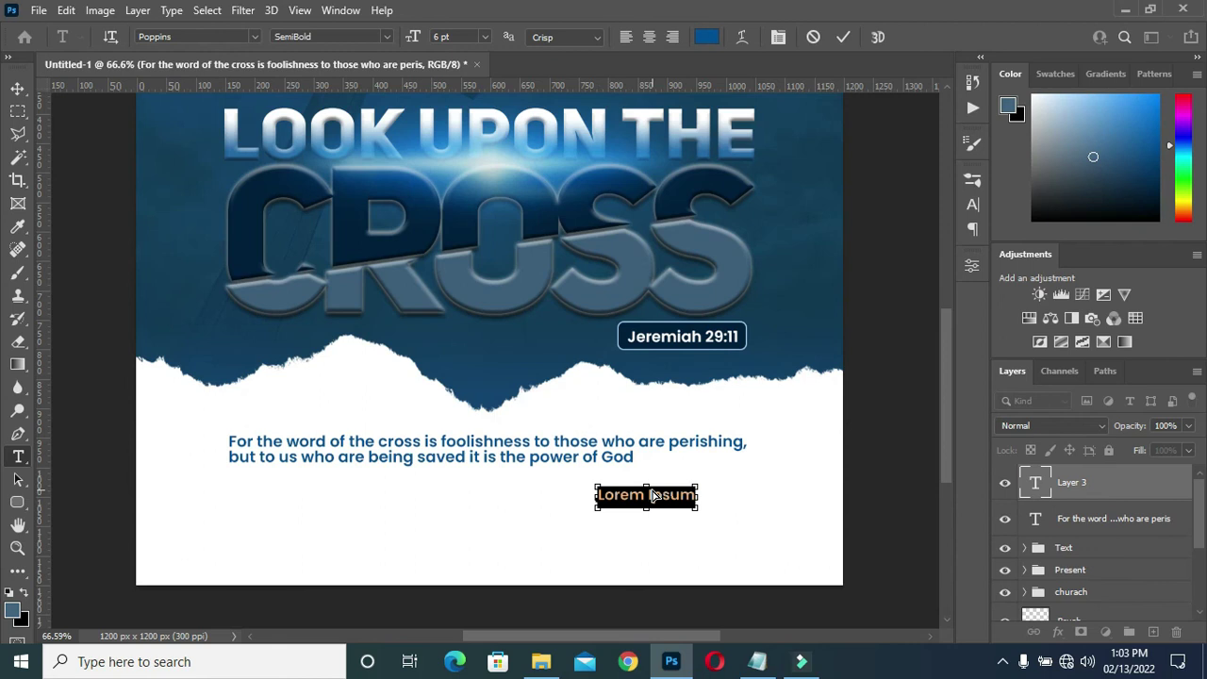
pyautogui.hotkey('ctrl', 'v')
pyautogui.click(842, 37)
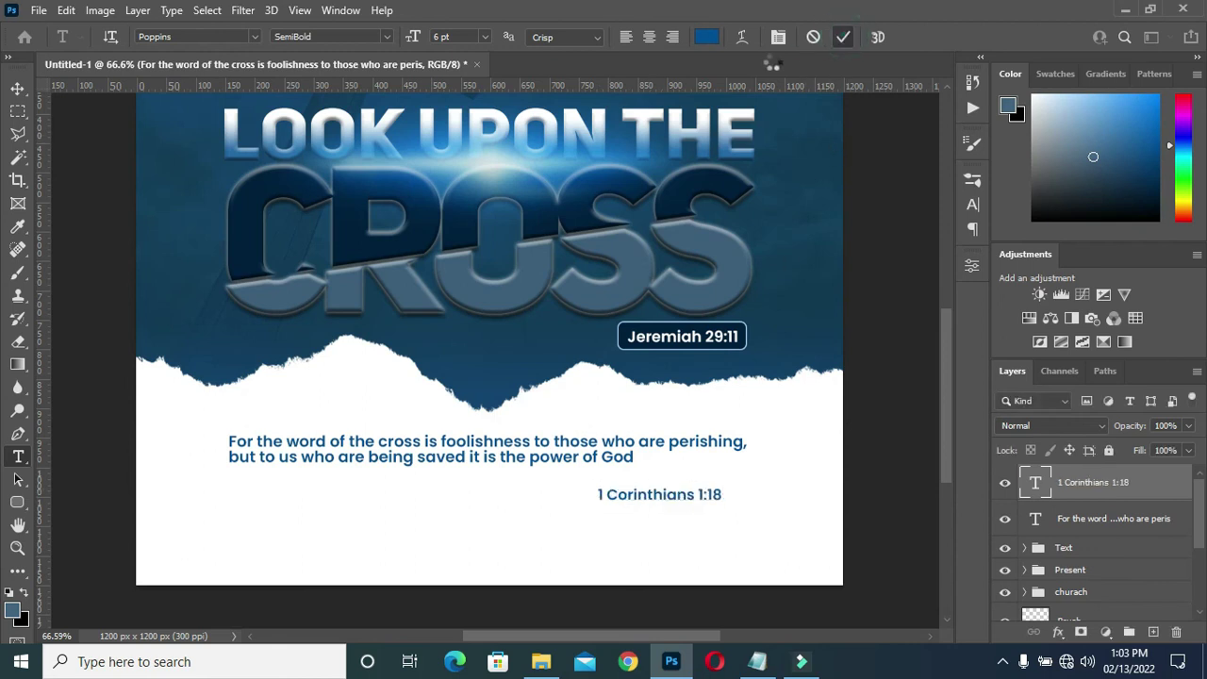
# Set the text colour of the 1 Corinthians 1:18 reference to dark blue 022240.
pyautogui.click(709, 38)
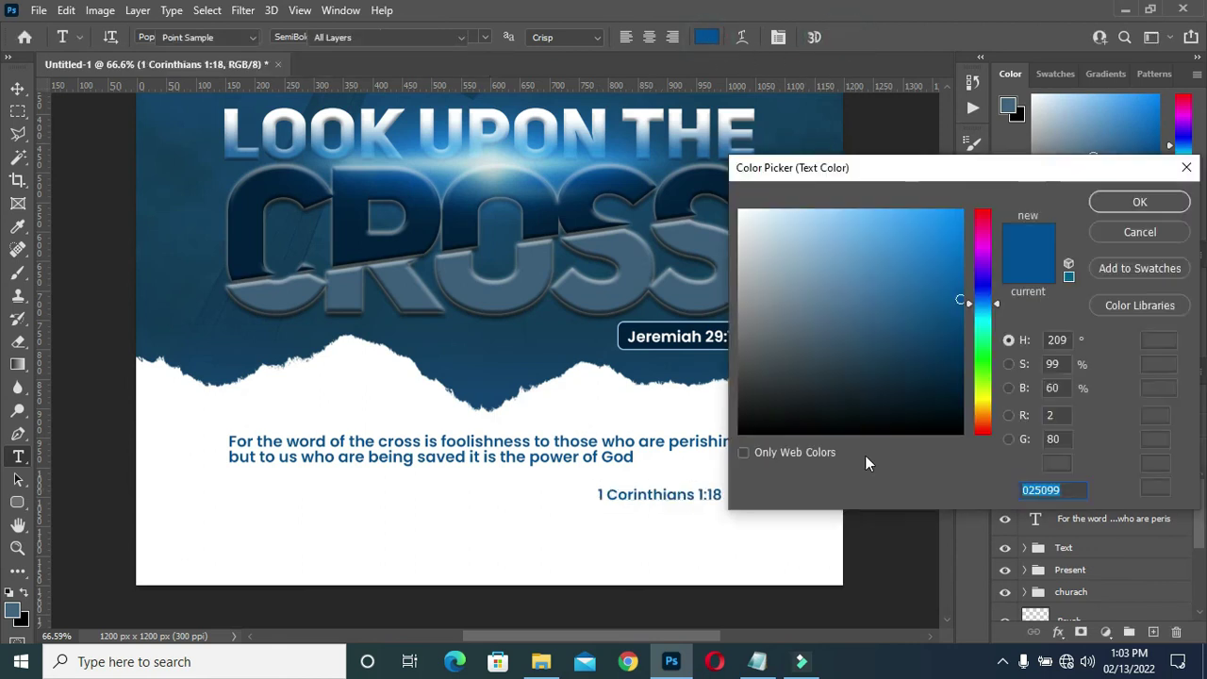
pyautogui.moveTo(934, 347); pyautogui.dragTo(956, 378)
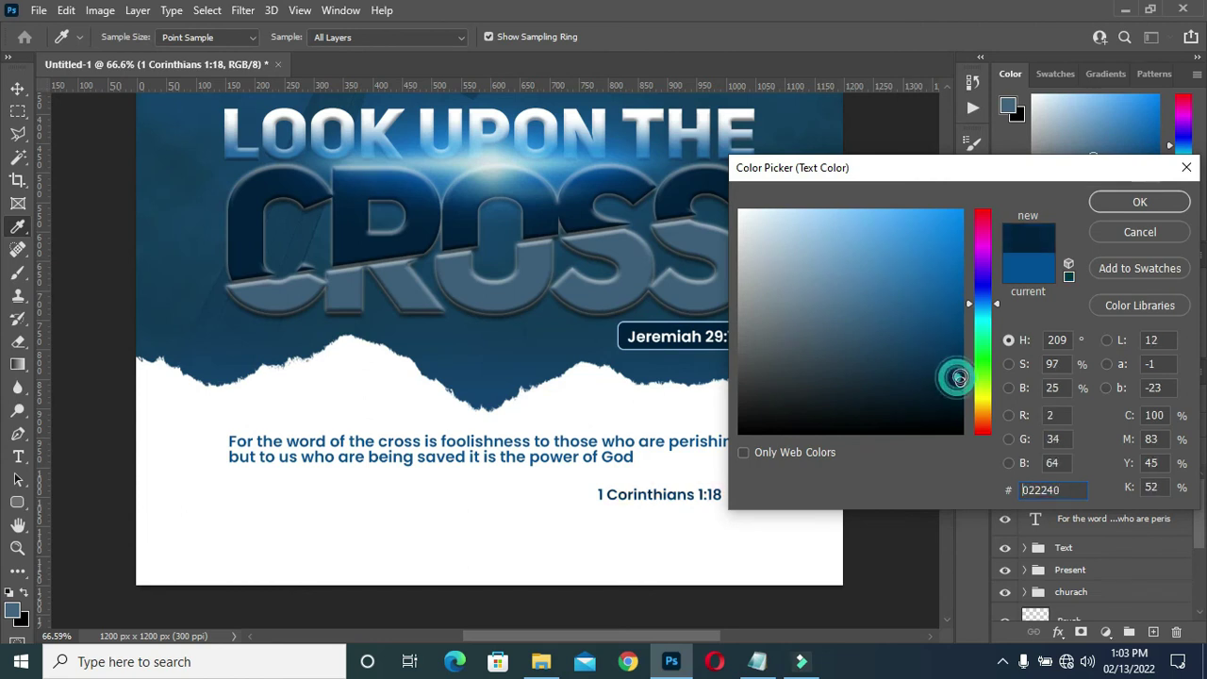
pyautogui.click(1111, 204)
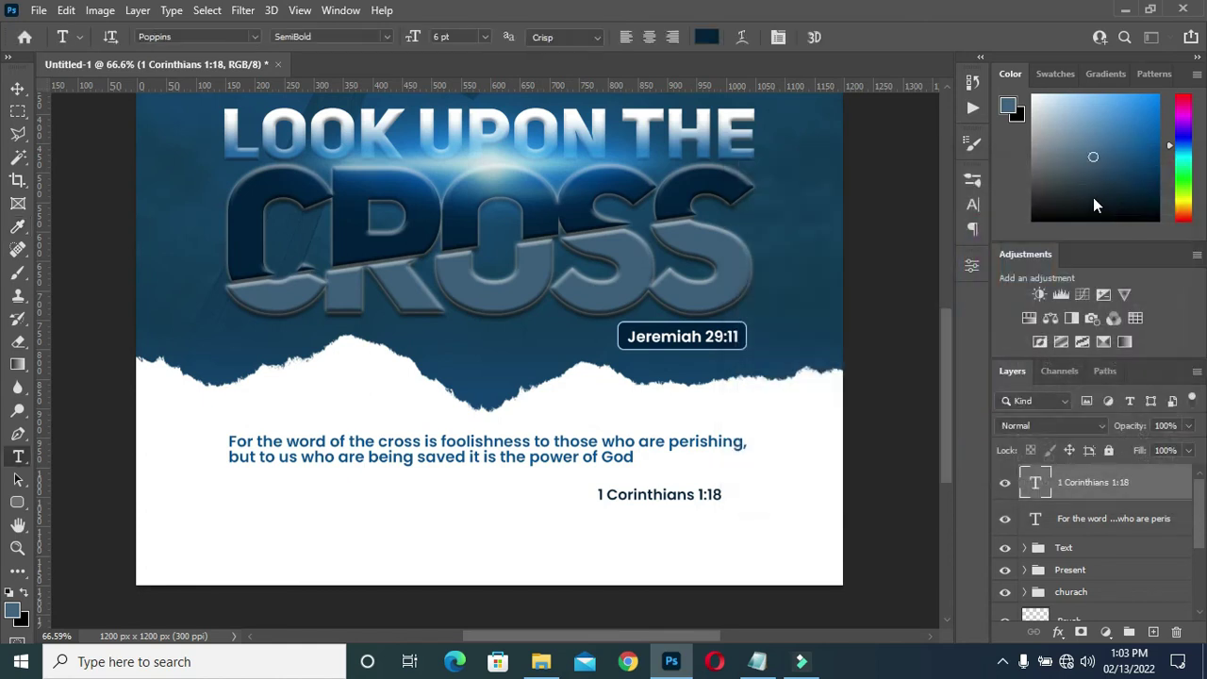
# Set the 1 Corinthians 1:18 reference to Bold, shrink it and align it under the right end of the verse.
pyautogui.click(387, 39)
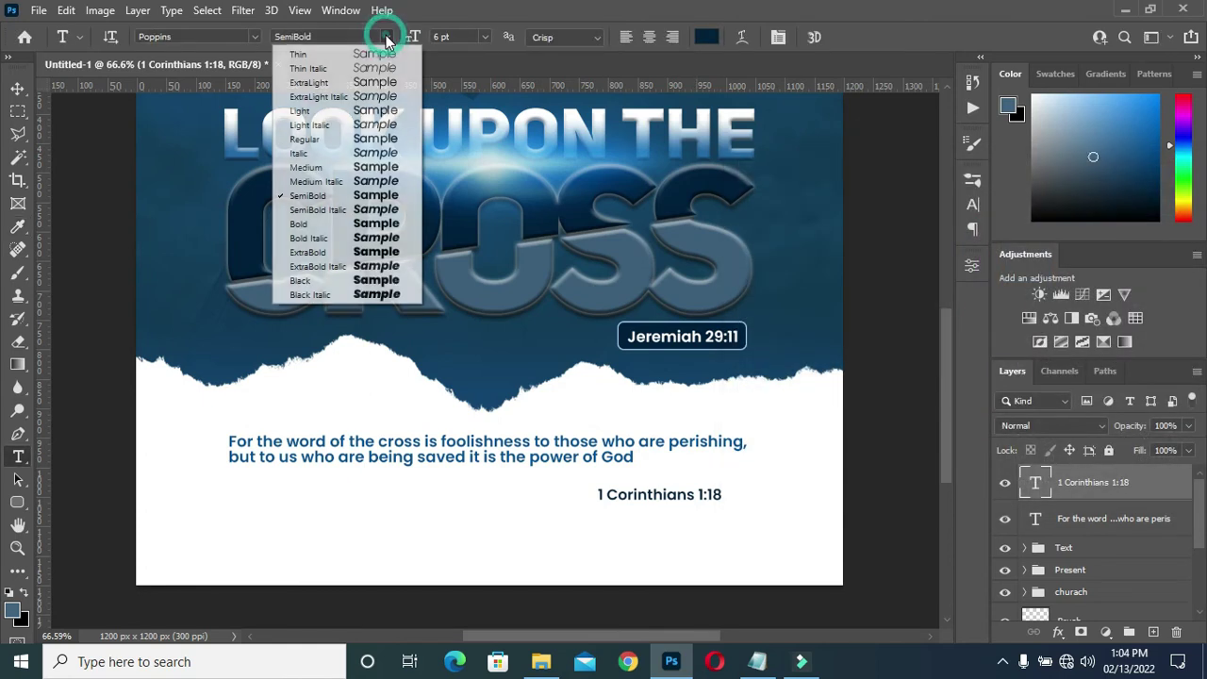
pyautogui.click(331, 223)
pyautogui.press('v')
pyautogui.moveTo(683, 497); pyautogui.dragTo(696, 484)
pyautogui.scroll(4, 623, 483)
pyautogui.moveTo(617, 483); pyautogui.dragTo(650, 480)
pyautogui.press('Return')
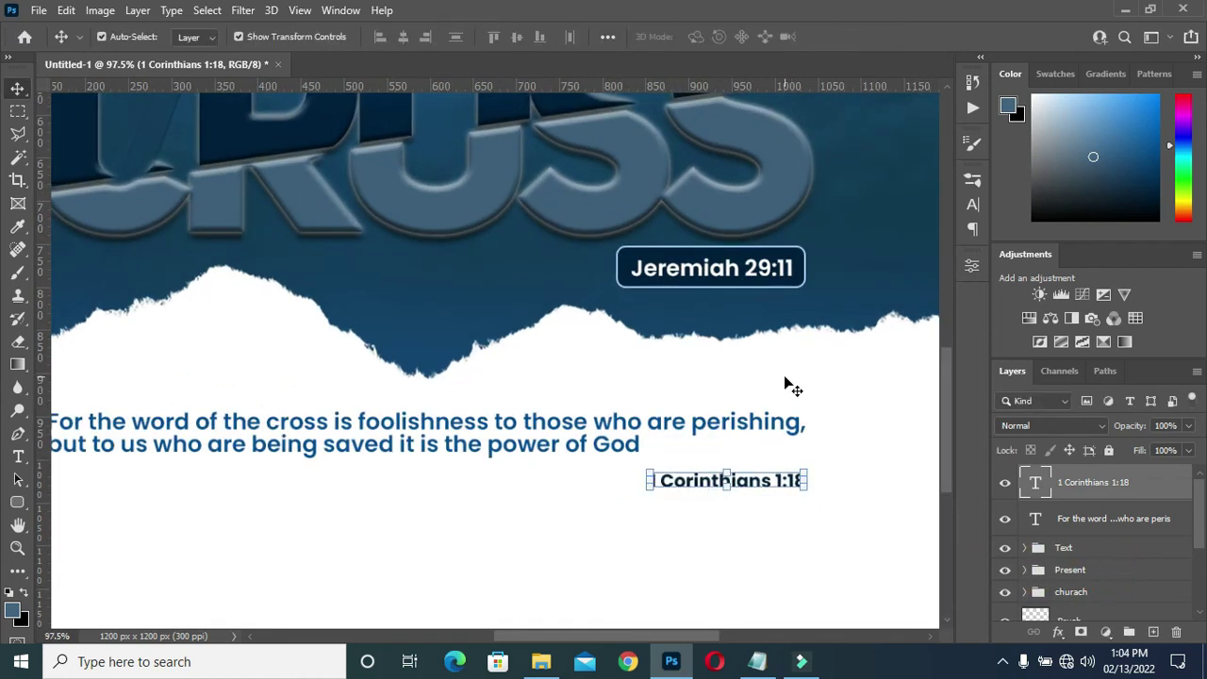
pyautogui.scroll(-3, 789, 386)
pyautogui.scroll(2, 722, 451)
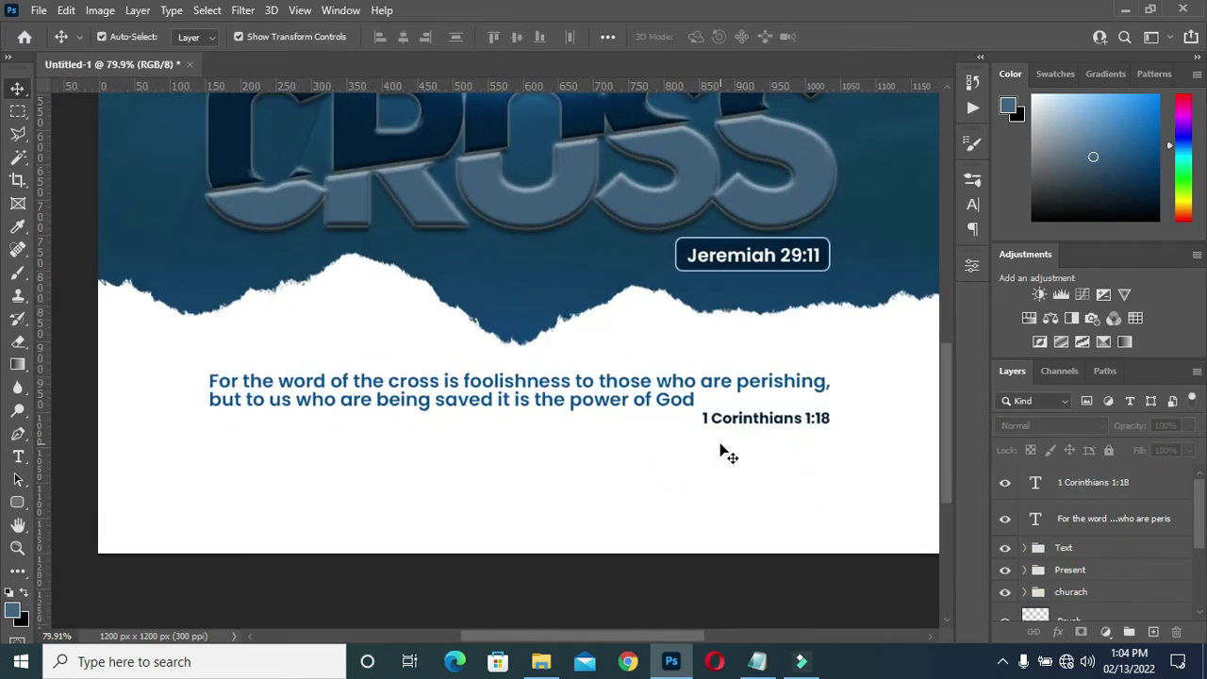
pyautogui.scroll(-2, 721, 451)
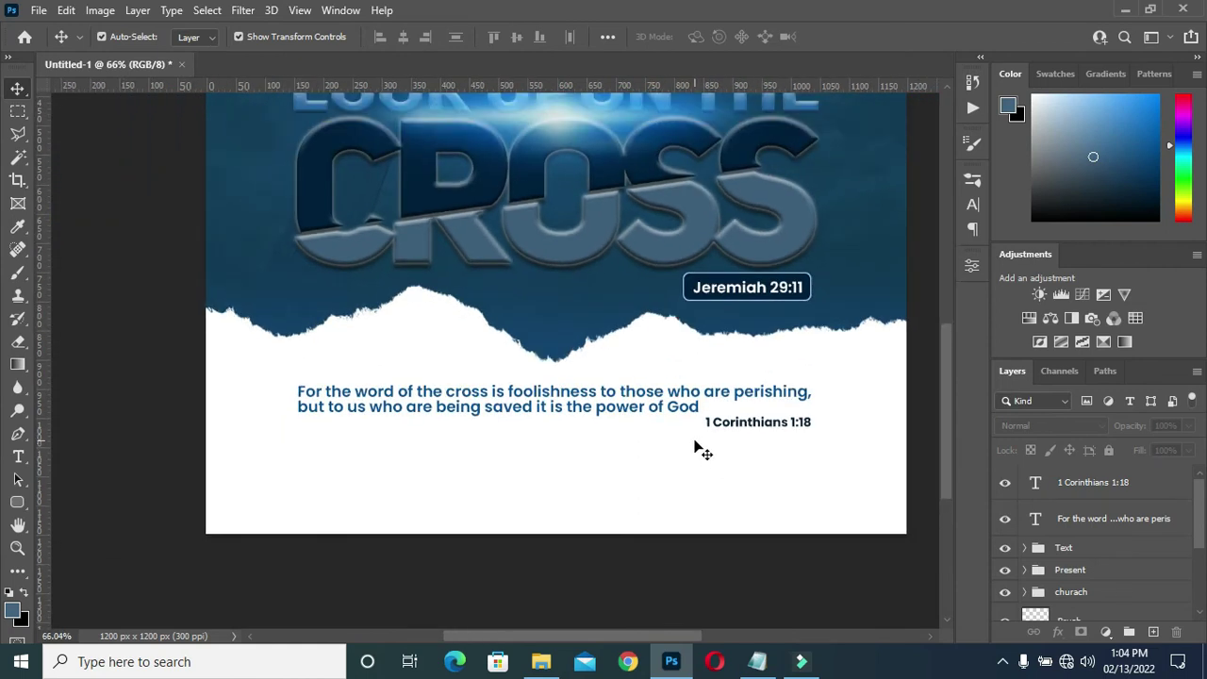
pyautogui.scroll(-1, 698, 449)
pyautogui.scroll(1, 657, 464)
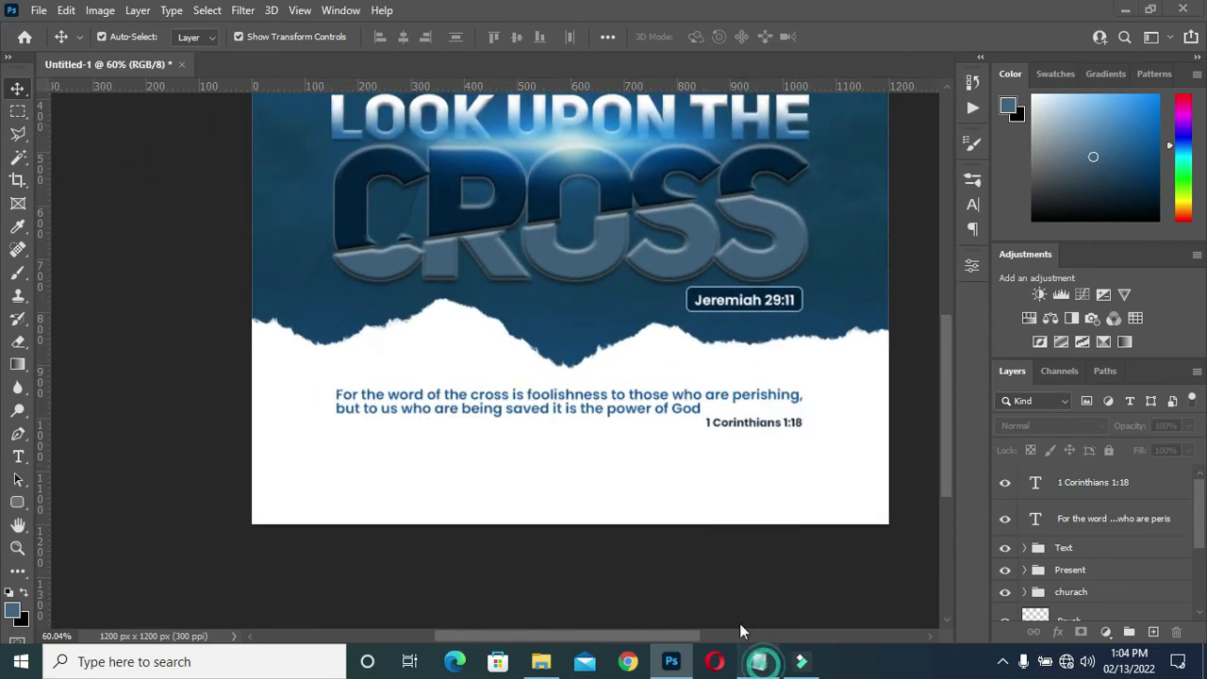
# Copy the line "17TH MARCH, 2022 | 9:00AM" from the Notepad file and return to the flyer.
pyautogui.click(757, 661)
pyautogui.moveTo(332, 488); pyautogui.dragTo(148, 490)
pyautogui.click(936, 81)
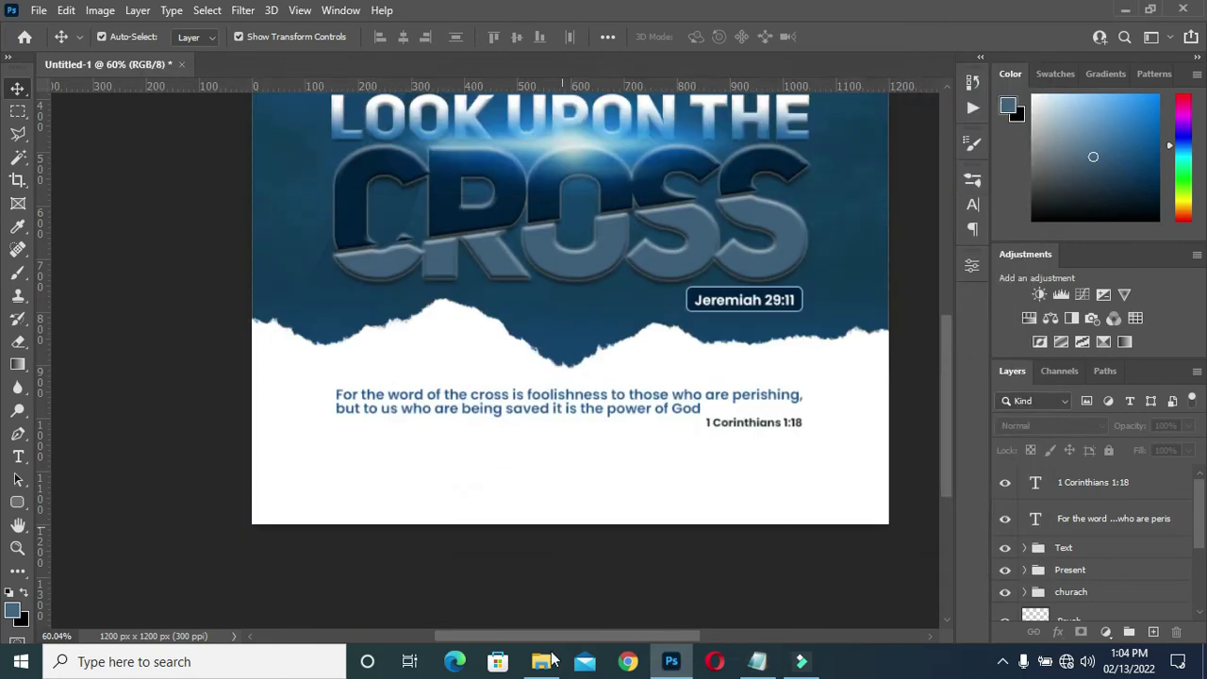
# Place the calendar icon image "date" from the file folder, scaled to about 2.91%, below the verse's left end.
pyautogui.click(541, 662)
pyautogui.click(755, 294)
pyautogui.moveTo(742, 302); pyautogui.dragTo(151, 415)
pyautogui.moveTo(251, 308); pyautogui.dragTo(485, 376)
pyautogui.moveTo(527, 450); pyautogui.dragTo(385, 471)
pyautogui.scroll(3, 304, 436)
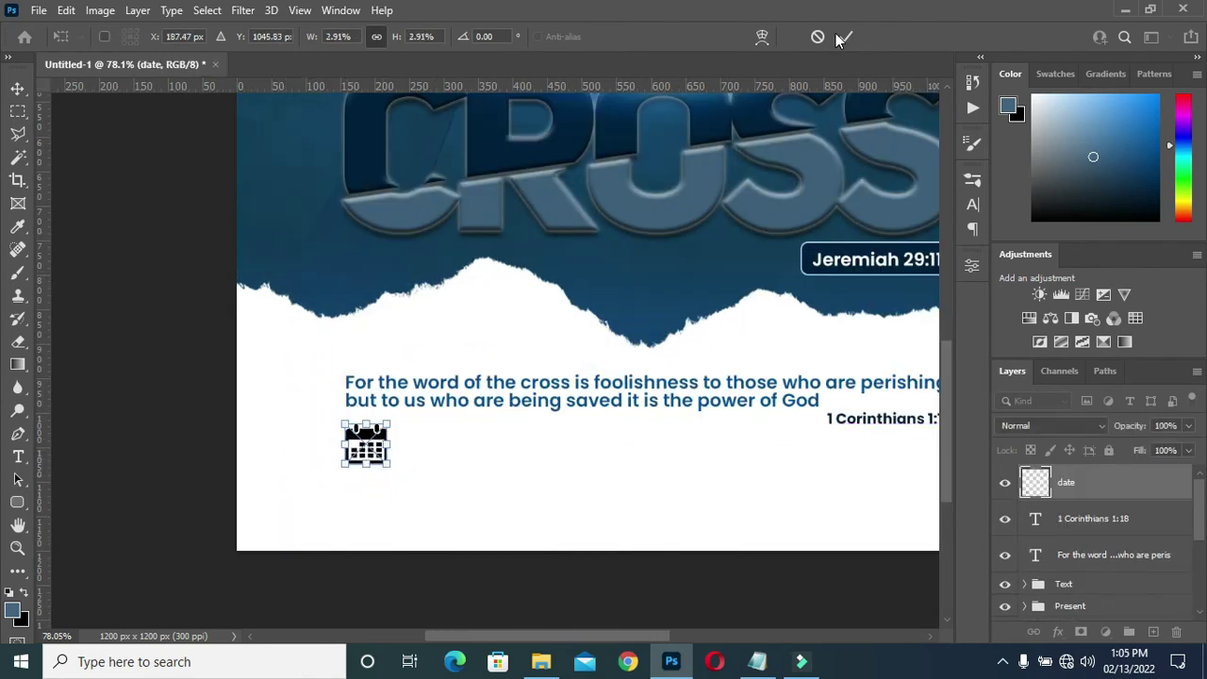
pyautogui.click(843, 37)
# Add the text line "17TH MARCH, 2022 | 9:00AM" to the right of the calendar icon.
pyautogui.scroll(-1, 450, 440)
pyautogui.press('t')
pyautogui.click(449, 445)
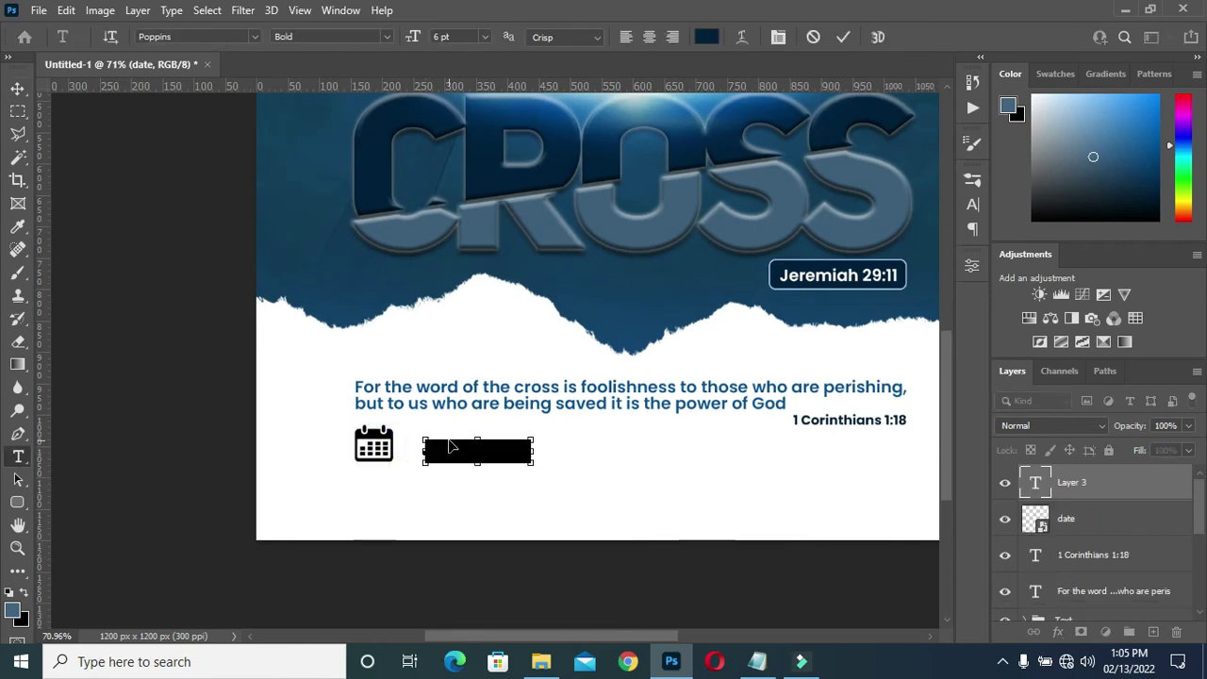
pyautogui.write('17TH MARCH 2022 | 9:00AM')
pyautogui.hotkey('ctrl', 'Return')
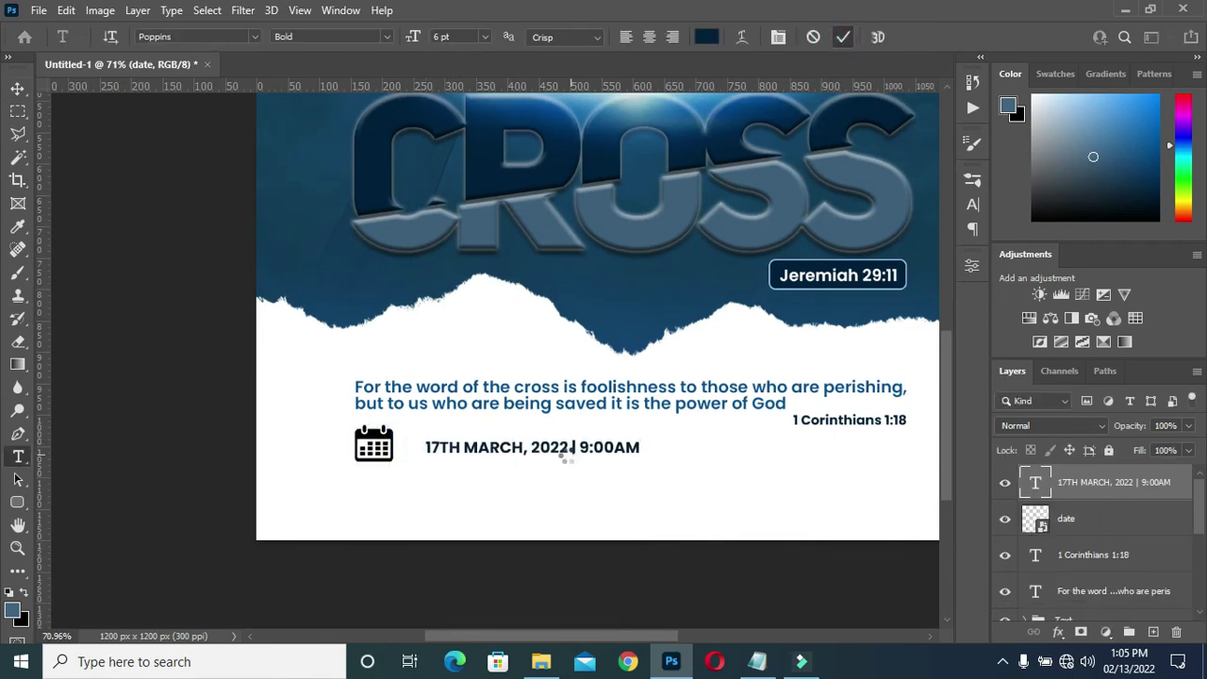
# Move the date text close to the calendar icon and enlarge it to about 206.87%.
pyautogui.scroll(1, 566, 456)
pyautogui.press('v')
pyautogui.moveTo(411, 449); pyautogui.dragTo(386, 451)
pyautogui.moveTo(638, 447); pyautogui.dragTo(916, 446)
pyautogui.scroll(-1, 533, 404)
pyautogui.moveTo(796, 438); pyautogui.dragTo(807, 439)
pyautogui.hotkey('ctrl', '0')
pyautogui.click(875, 36)
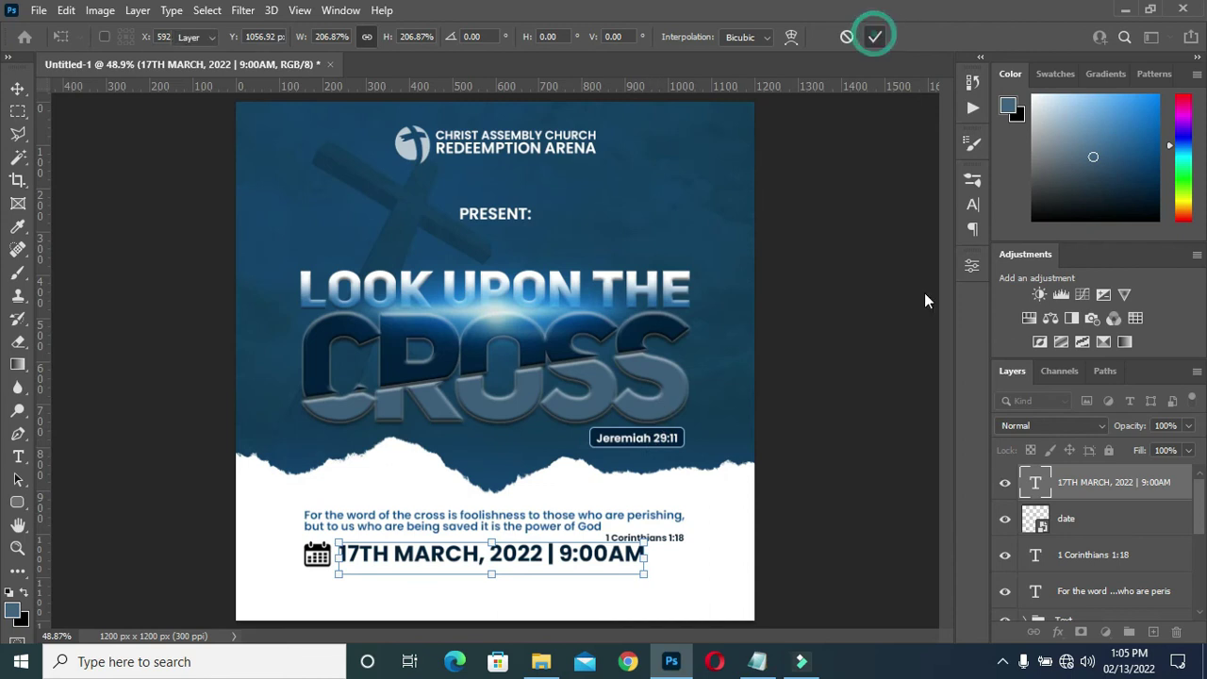
# Group the date text with the calendar icon and name the group Time & Date.
pyautogui.scroll(1, 486, 577)
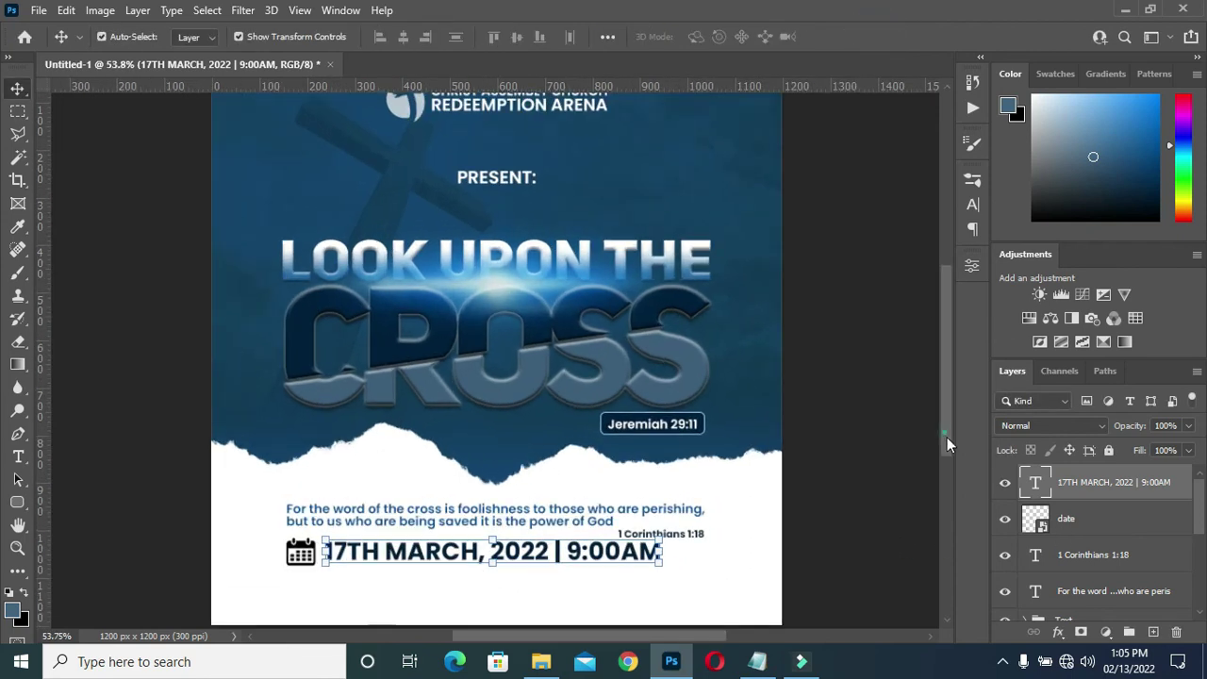
pyautogui.moveTo(945, 433); pyautogui.dragTo(945, 463)
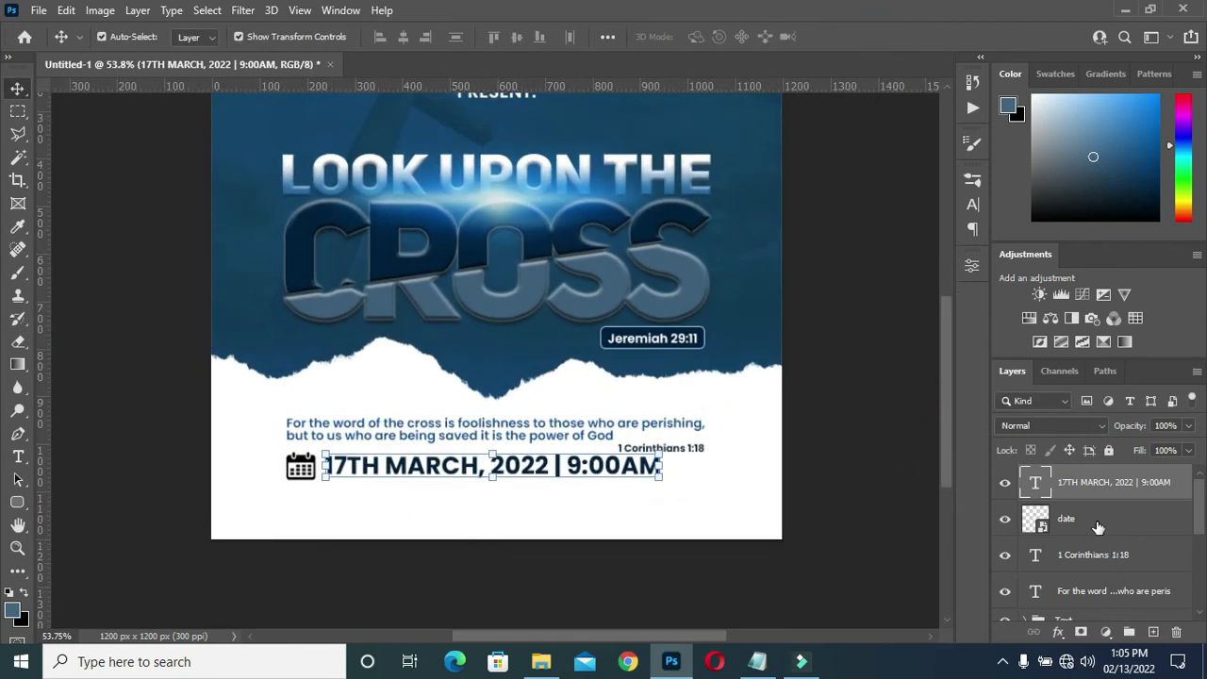
pyautogui.keyDown('ctrl'); pyautogui.click(1092, 521); pyautogui.keyUp('ctrl')
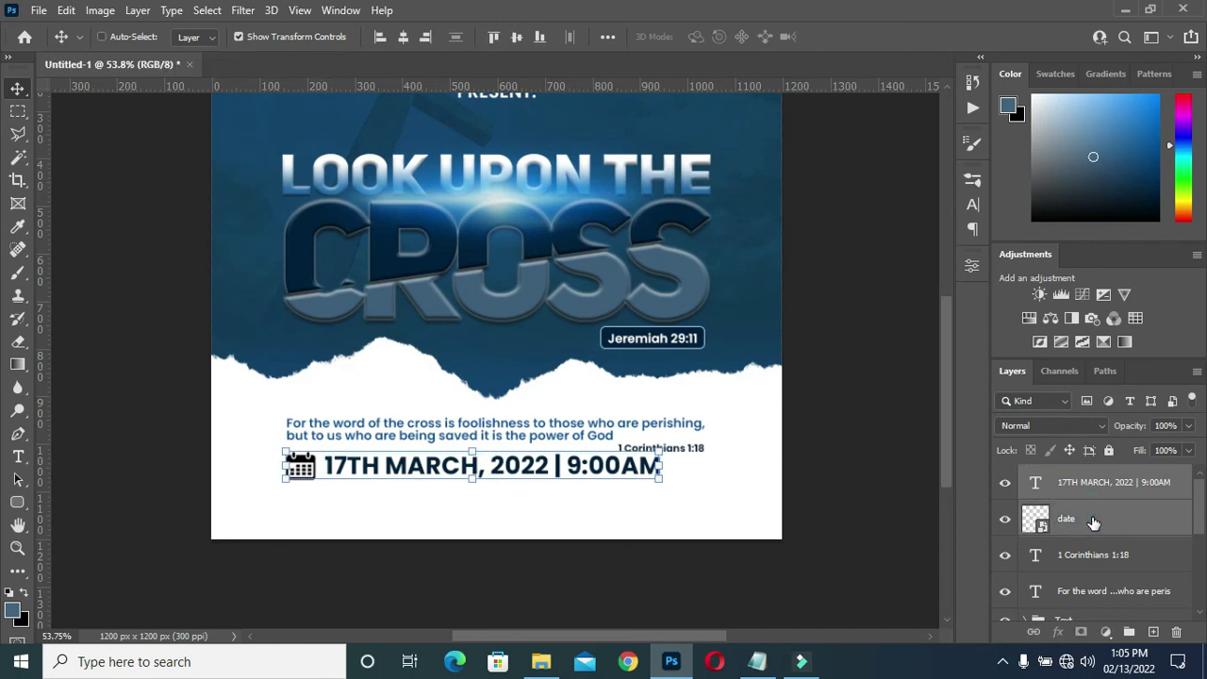
pyautogui.hotkey('ctrl', 'g')
pyautogui.doubleClick(1070, 476)
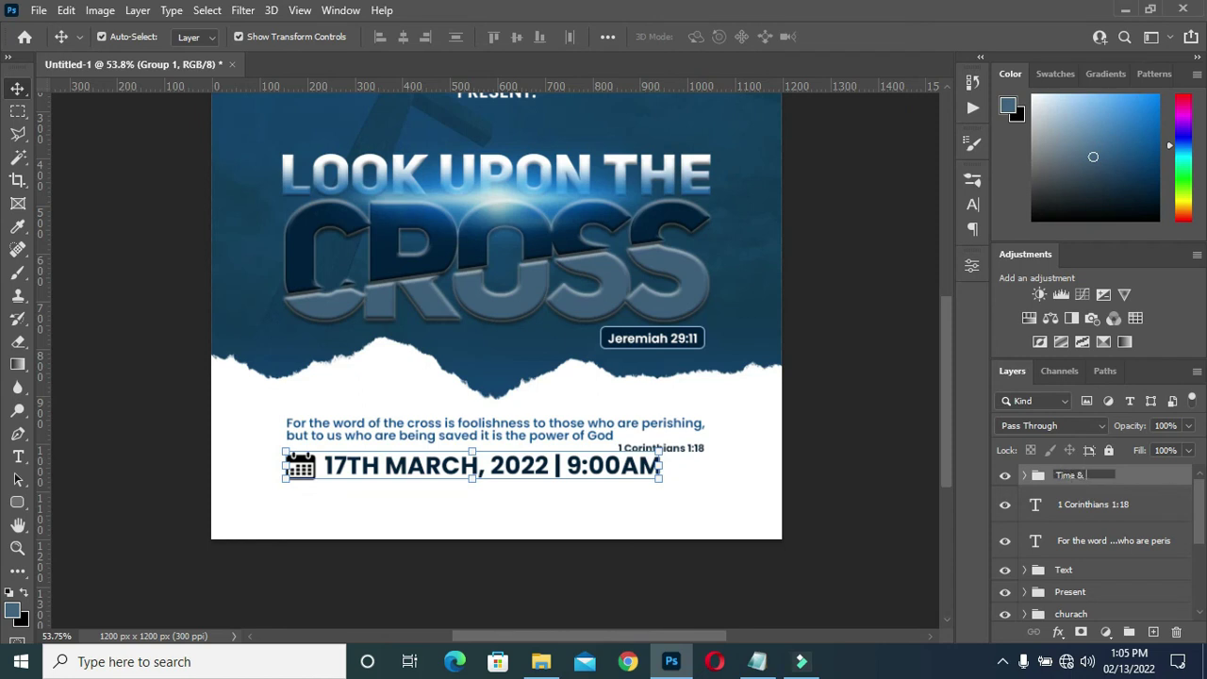
pyautogui.write('Time & Date')
pyautogui.press('Return')
# Centre the Time & Date group horizontally on the canvas, clear the selection and nudge the group slightly down.
pyautogui.hotkey('ctrl', 'a')
pyautogui.click(403, 37)
pyautogui.press('Right')
pyautogui.click(626, 270)
pyautogui.hotkey('ctrl', 'd')
pyautogui.click(573, 409)
pyautogui.click(1098, 471)
pyautogui.press('Down')
pyautogui.press('Down')
pyautogui.click(856, 442)
# Place the location pin image "download-removebg-preview" from the file folder, scaled to about 6.51%, below the calendar icon.
pyautogui.click(540, 662)
pyautogui.click(833, 299)
pyautogui.moveTo(824, 317); pyautogui.dragTo(543, 317)
pyautogui.moveTo(720, 315); pyautogui.dragTo(321, 380)
pyautogui.moveTo(298, 328); pyautogui.dragTo(328, 517)
pyautogui.scroll(4, 317, 517)
pyautogui.scroll(-1, 424, 489)
pyautogui.press('Return')
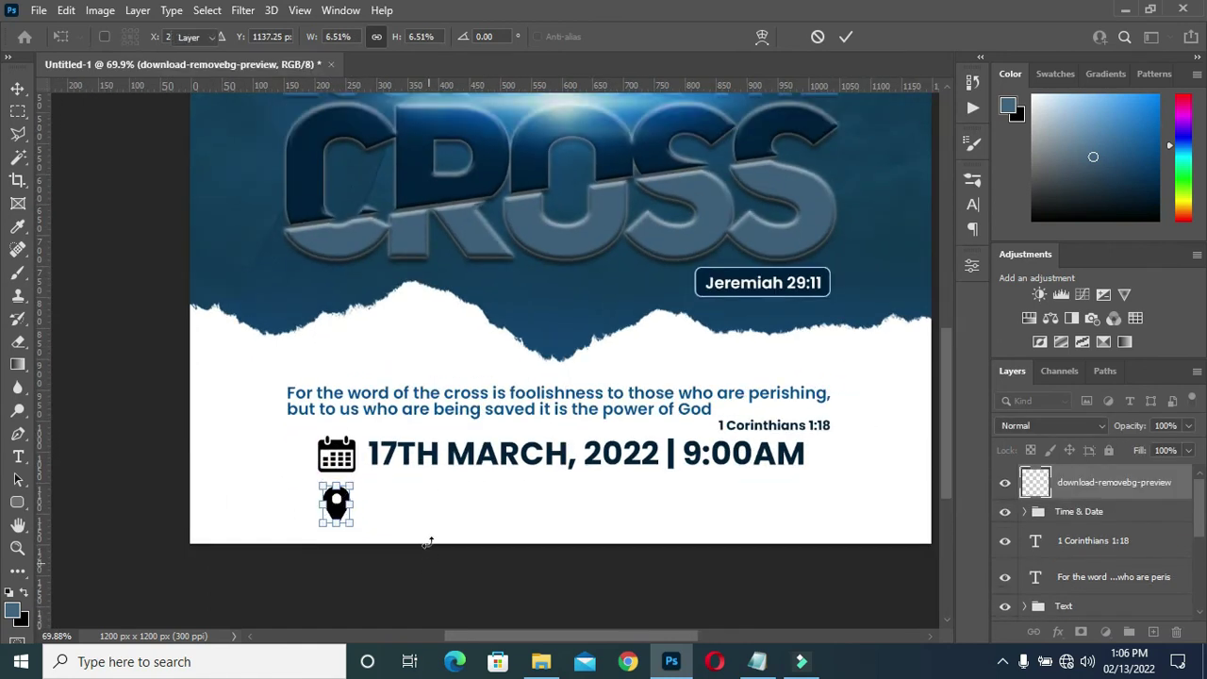
pyautogui.click(457, 578)
# Duplicate the date text below itself beside the location pin and scale the copy down to about 7.25 pt.
pyautogui.click(505, 459)
pyautogui.press('ctrl')
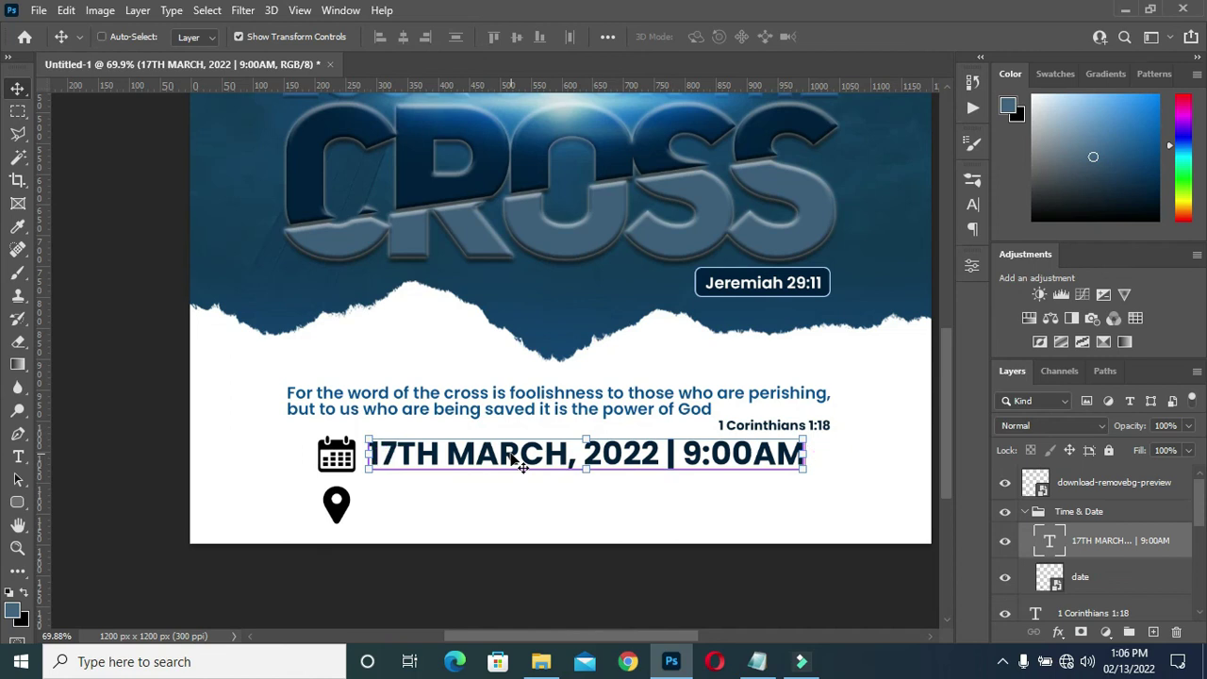
pyautogui.moveTo(512, 457); pyautogui.dragTo(512, 508)
pyautogui.moveTo(807, 507); pyautogui.dragTo(627, 508)
pyautogui.press('Return')
# Replace the duplicated date text with the church name and venue address line copied from the Notepad file.
pyautogui.doubleClick(406, 504)
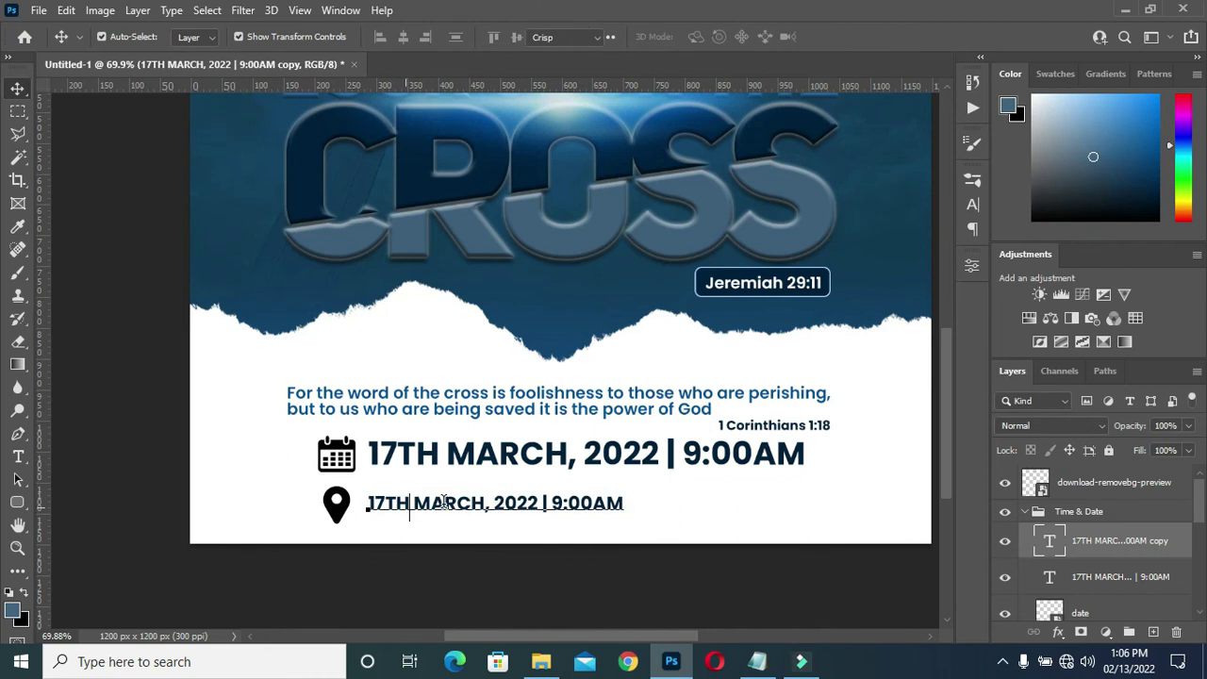
pyautogui.hotkey('ctrl', 'a')
pyautogui.hotkey('alt', 'Tab')
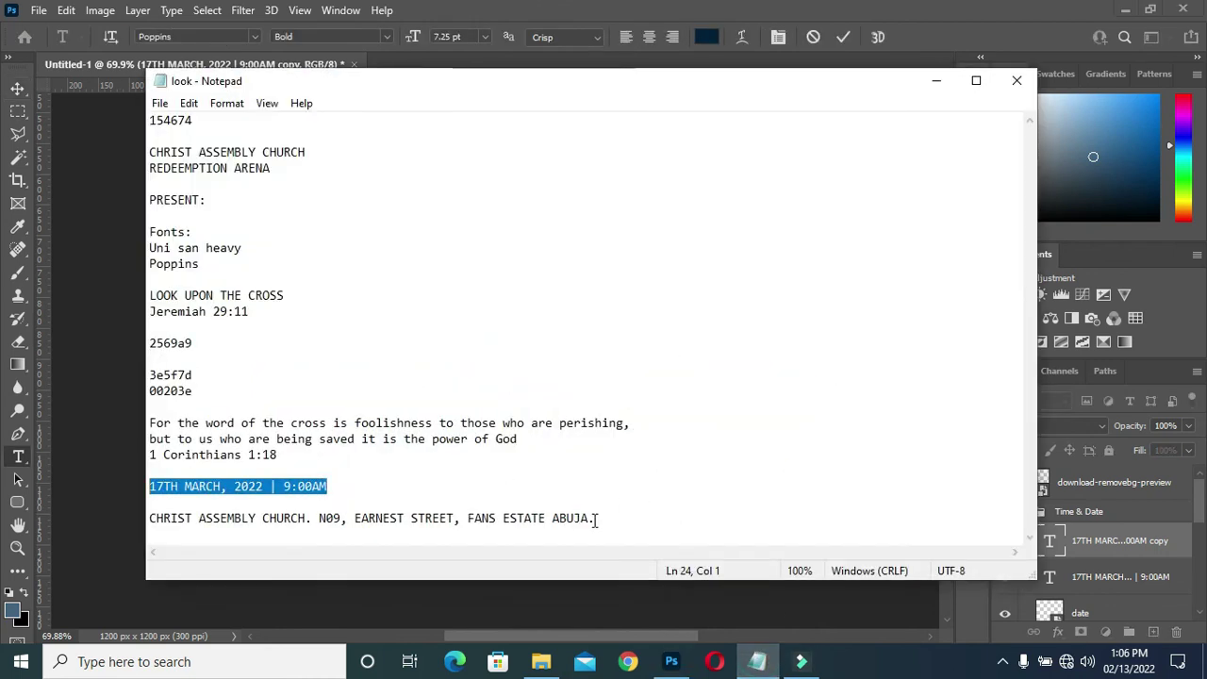
pyautogui.moveTo(596, 519); pyautogui.dragTo(162, 519)
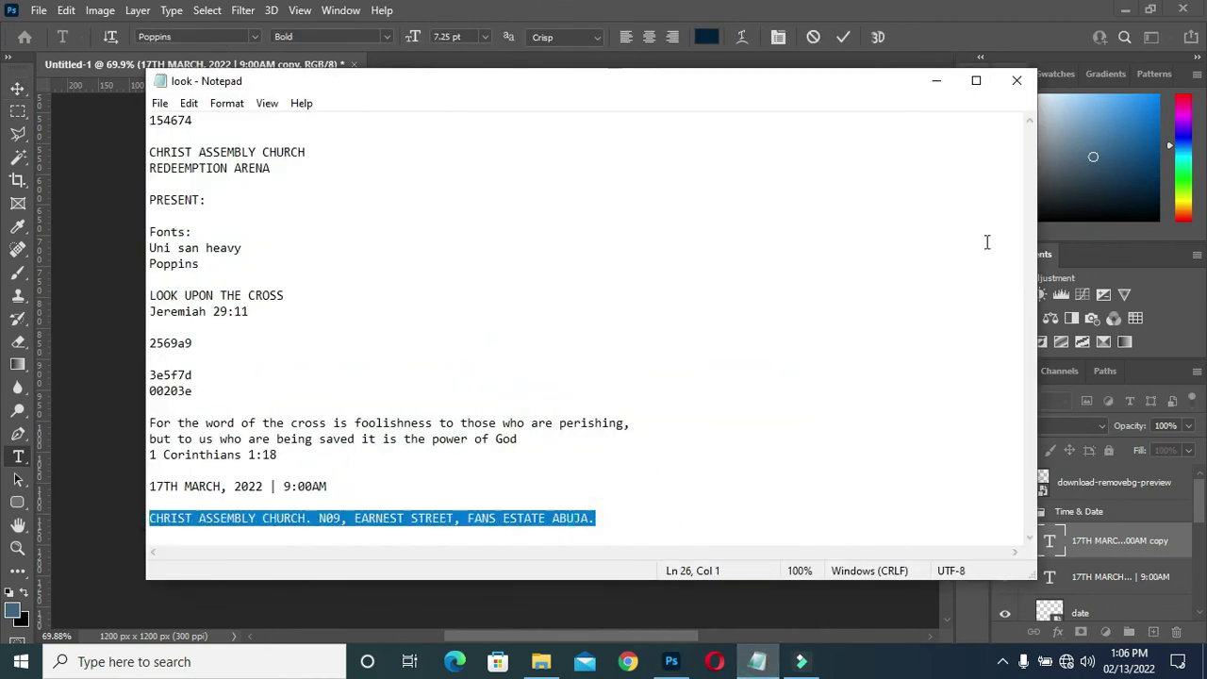
pyautogui.click(874, 195)
pyautogui.click(934, 83)
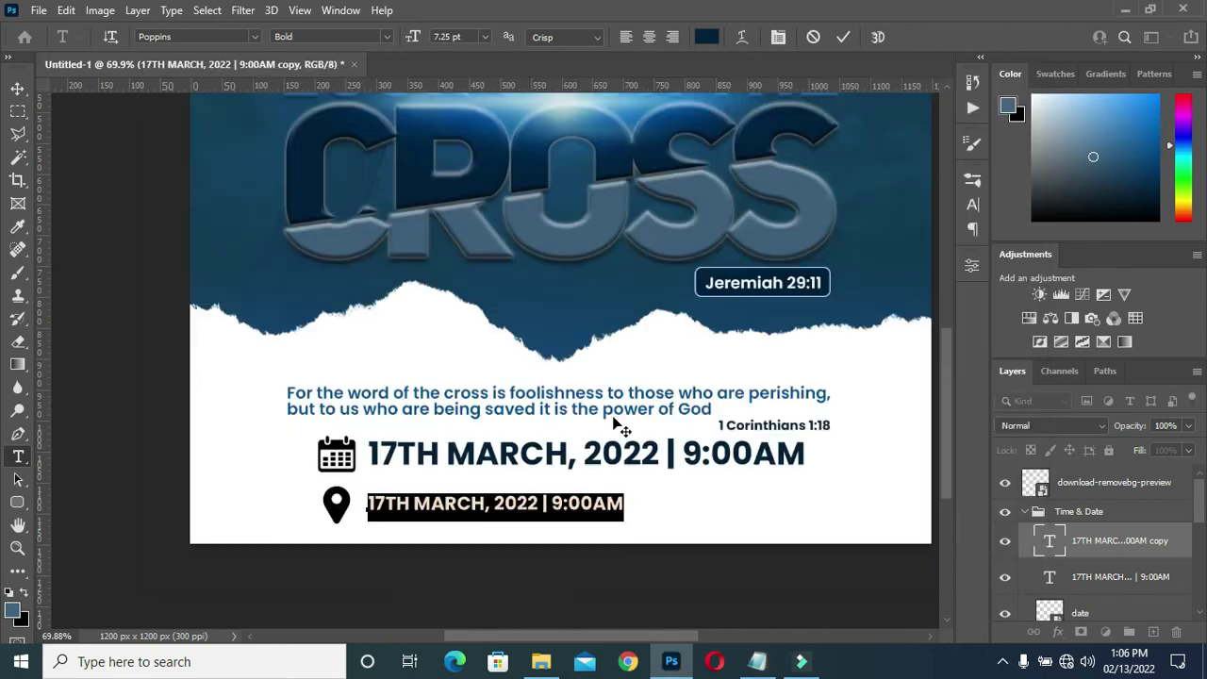
pyautogui.hotkey('ctrl', 'v')
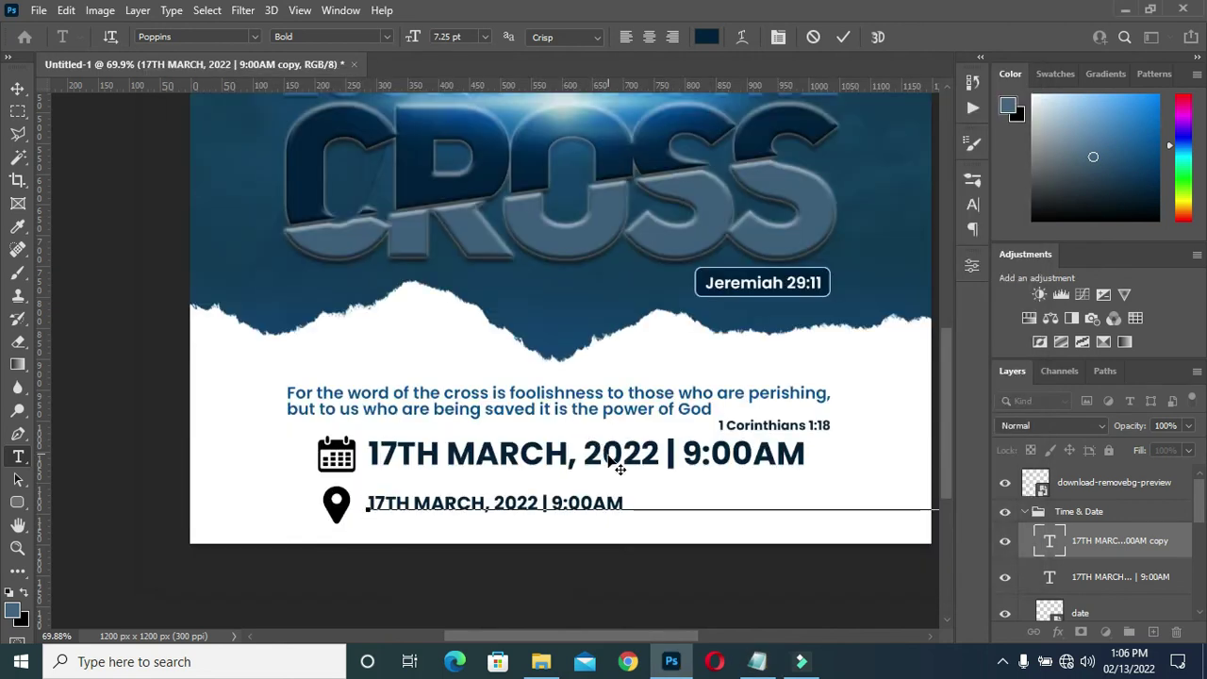
pyautogui.hotkey('ctrl', 'v')
pyautogui.scroll(-2, 358, 481)
pyautogui.click(842, 38)
# Scale the venue address line down to about 79.90% so it fits within the canvas.
pyautogui.click(16, 84)
pyautogui.moveTo(866, 497); pyautogui.dragTo(714, 501)
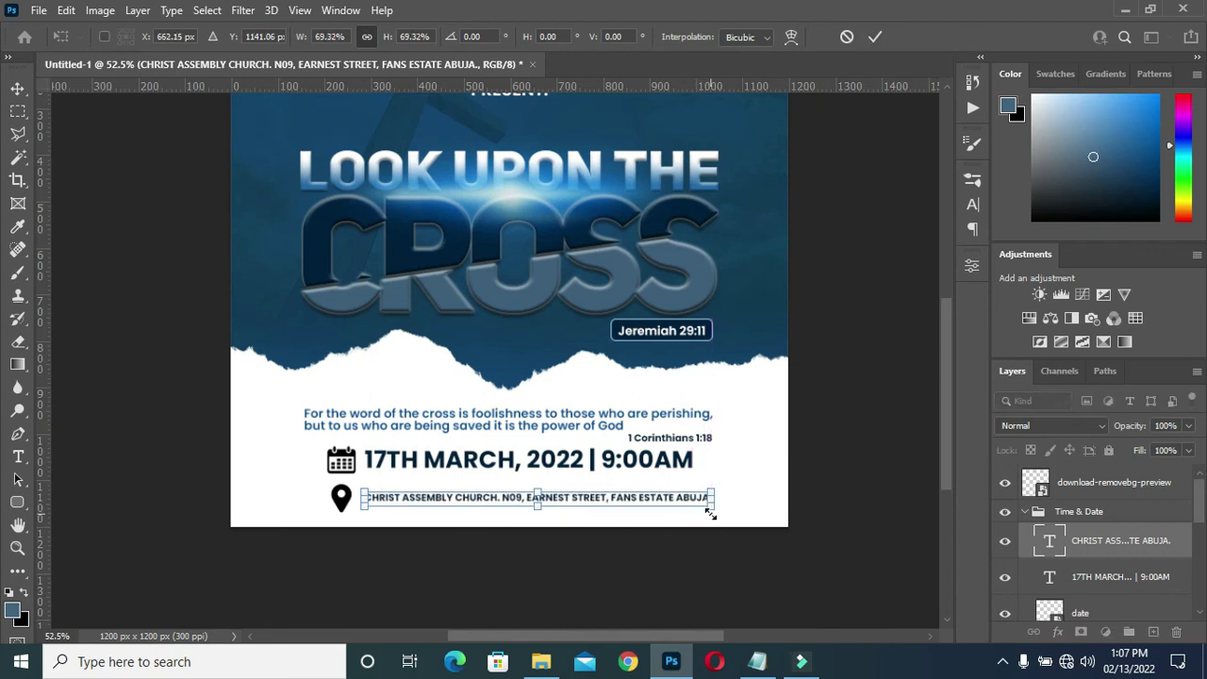
pyautogui.moveTo(711, 497); pyautogui.dragTo(767, 498)
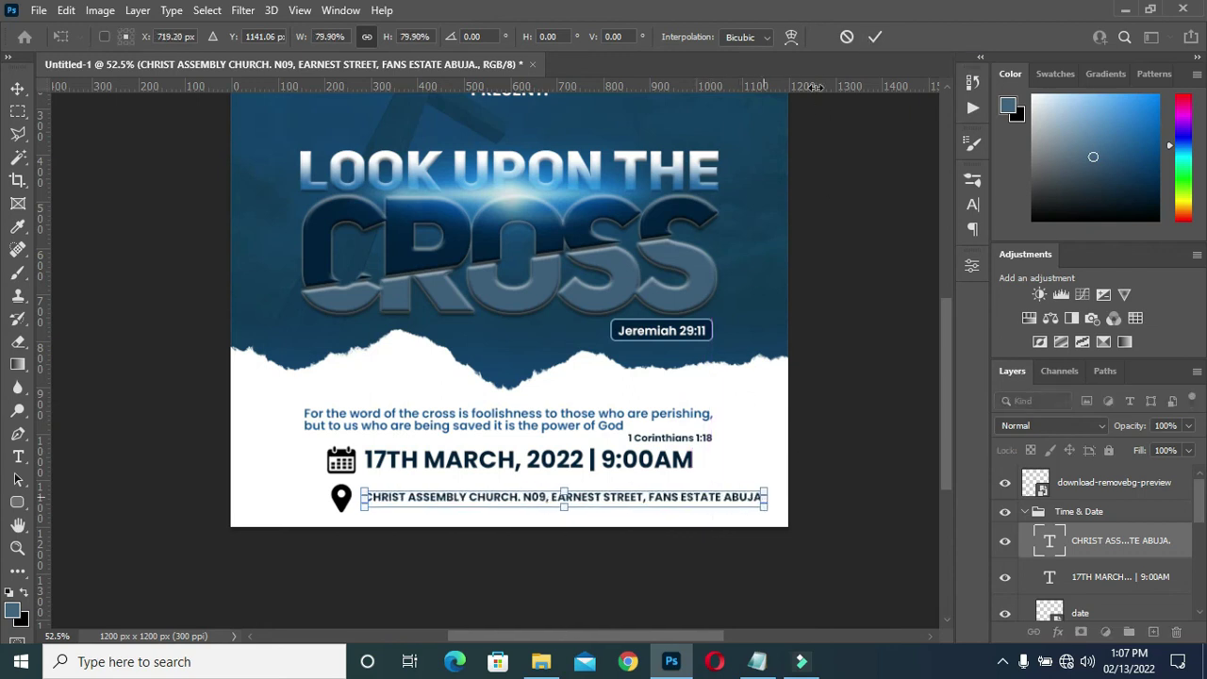
pyautogui.press('Return')
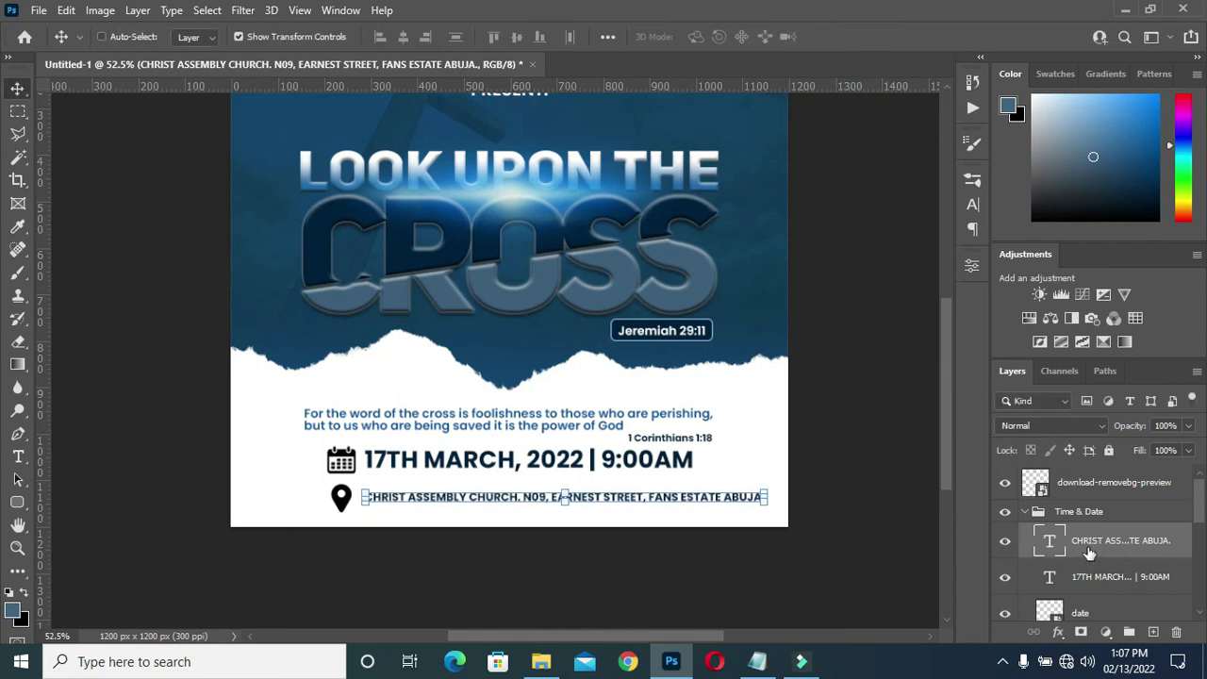
# Group the venue address text with the location pin, centre the group horizontally on the canvas and clear the selection.
pyautogui.moveTo(1091, 545); pyautogui.dragTo(1089, 477)
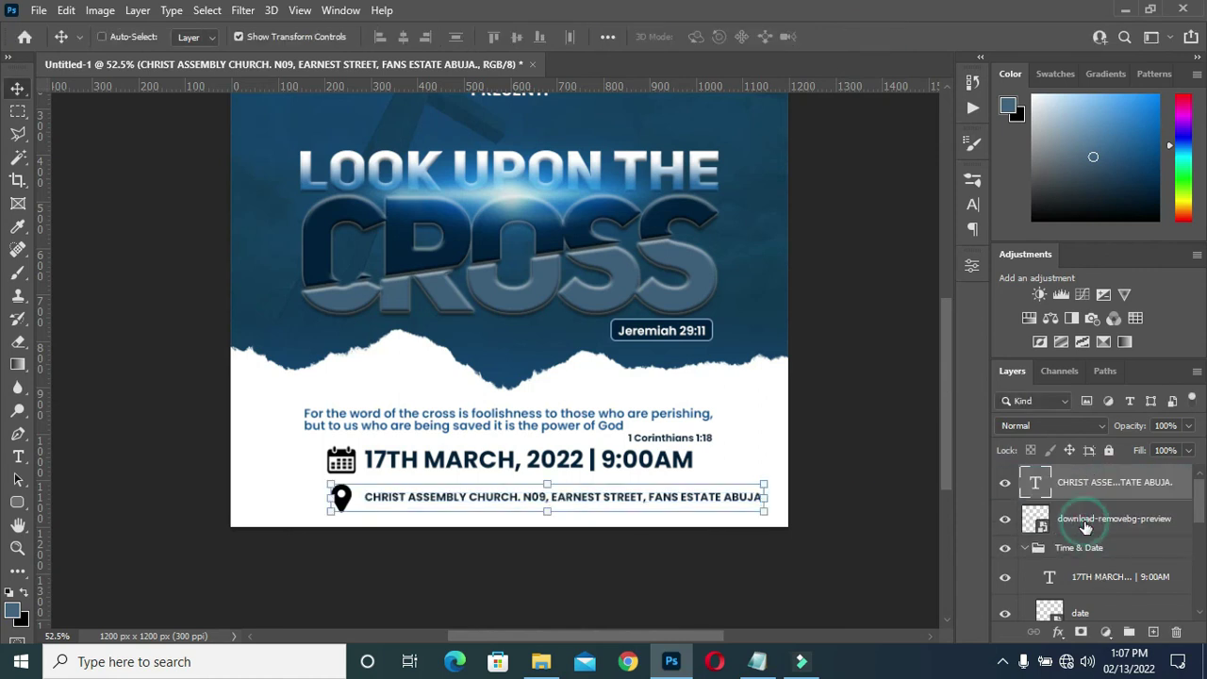
pyautogui.hotkey('ctrl', 'g')
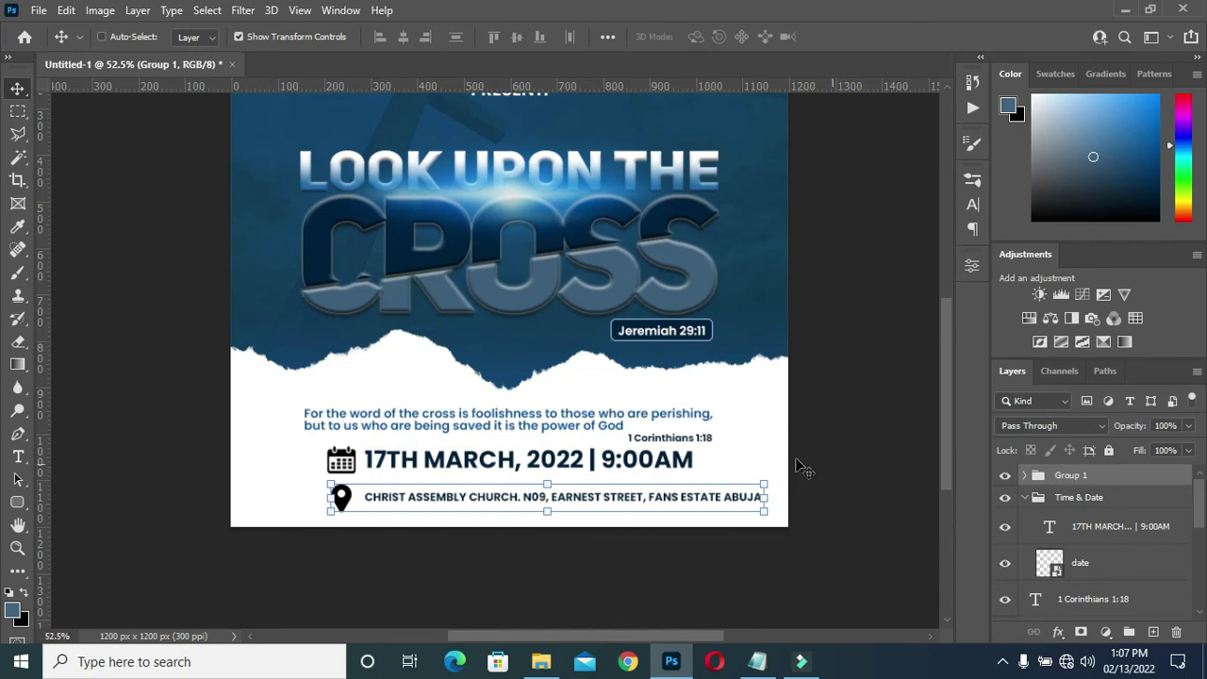
pyautogui.hotkey('ctrl', 'a')
pyautogui.click(403, 36)
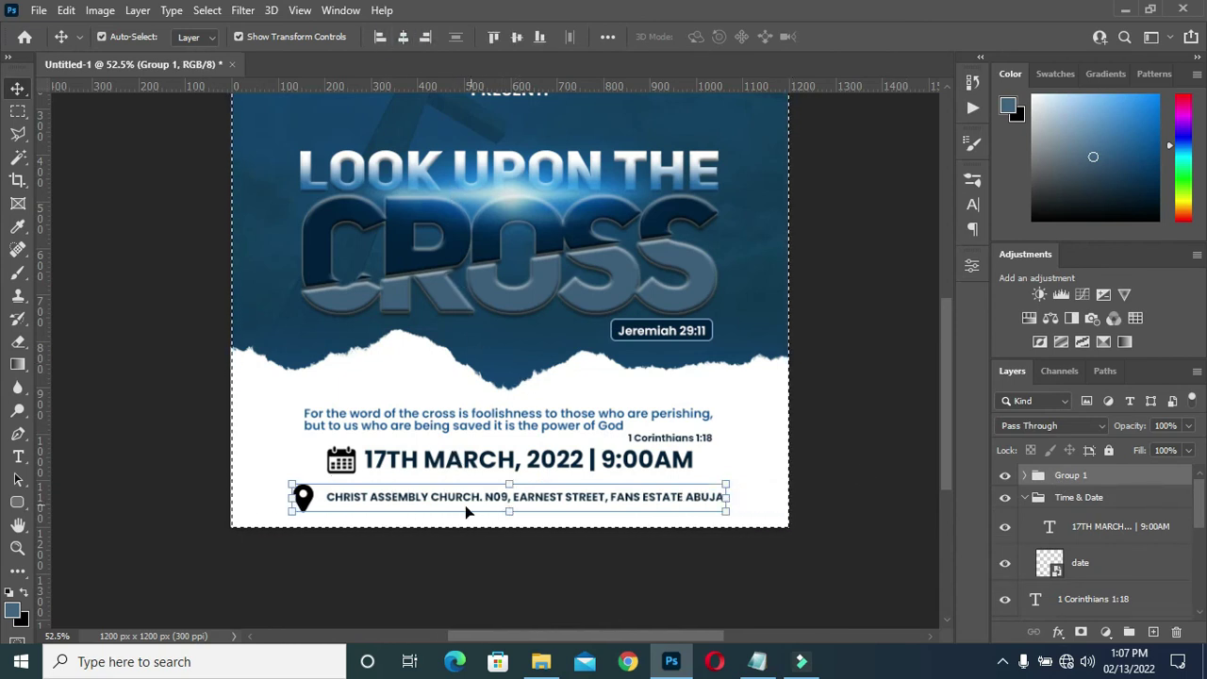
pyautogui.scroll(1, 462, 504)
pyautogui.hotkey('ctrl', 'd')
# Scale the venue address group down so both its edges line up with the verse text.
pyautogui.hotkey('ctrl', 't')
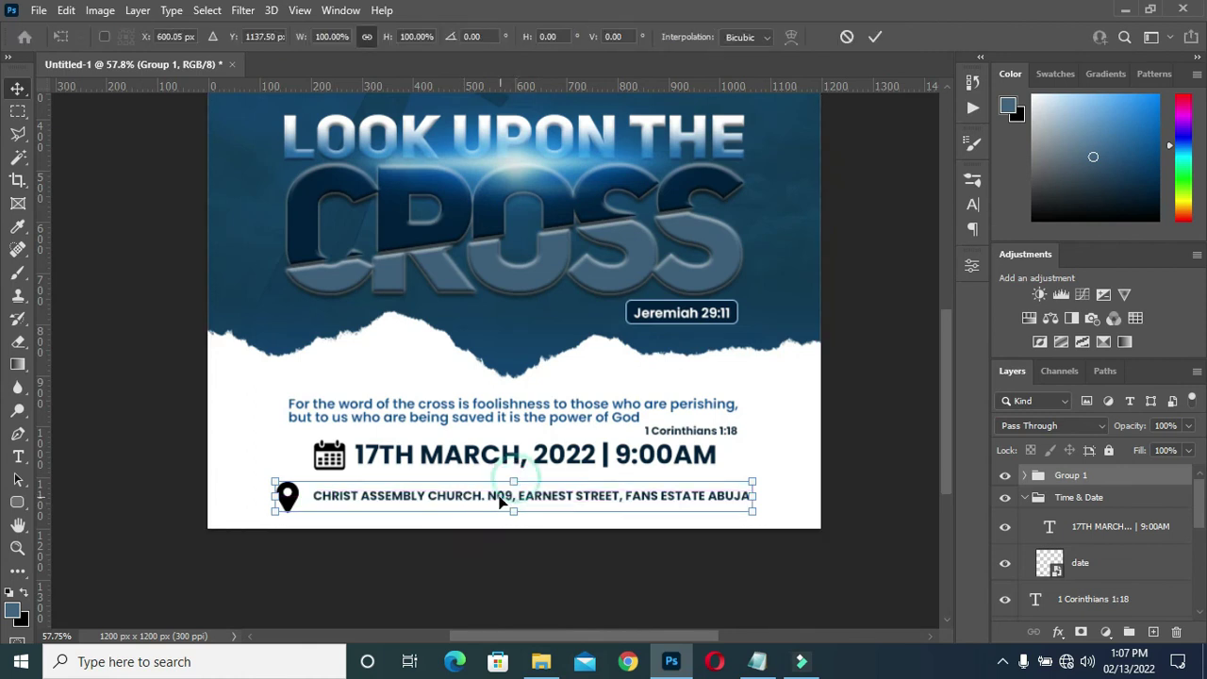
pyautogui.moveTo(274, 499); pyautogui.dragTo(287, 497)
pyautogui.moveTo(753, 497); pyautogui.dragTo(738, 498)
pyautogui.click(875, 38)
# Enlarge the Time & Date group to about 112.13% so it spans the width of the verse text.
pyautogui.click(1025, 497)
pyautogui.click(1071, 497)
pyautogui.moveTo(314, 455); pyautogui.dragTo(287, 457)
pyautogui.moveTo(717, 455); pyautogui.dragTo(742, 456)
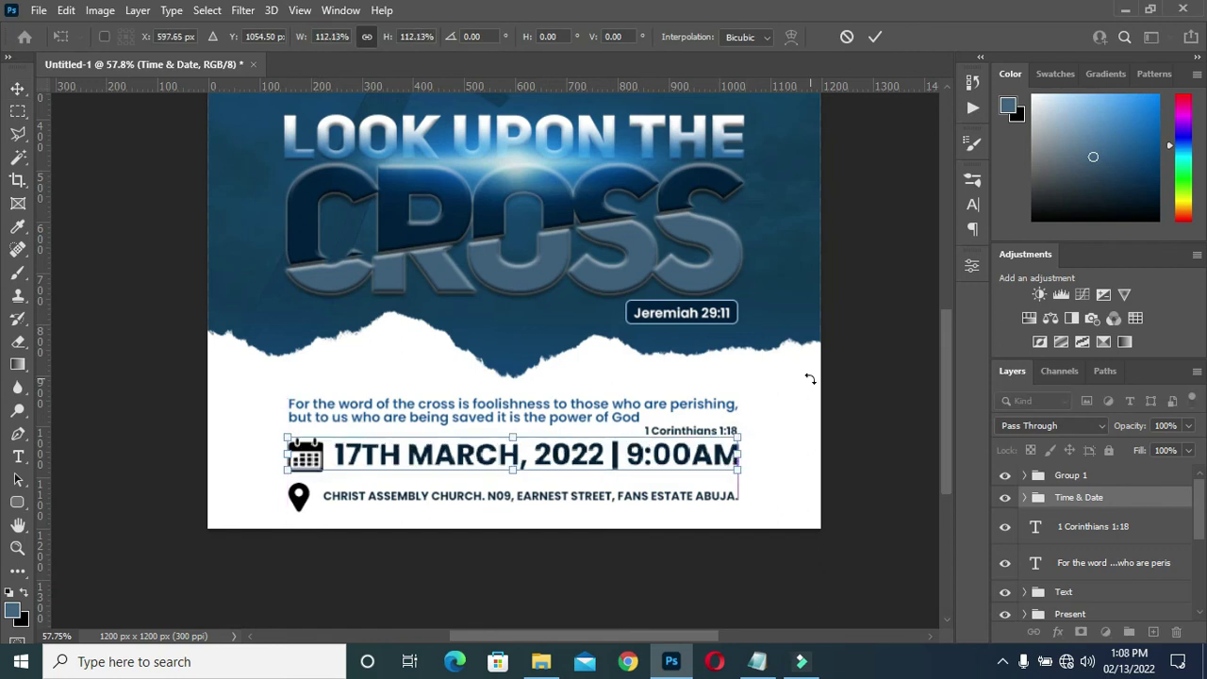
pyautogui.click(875, 36)
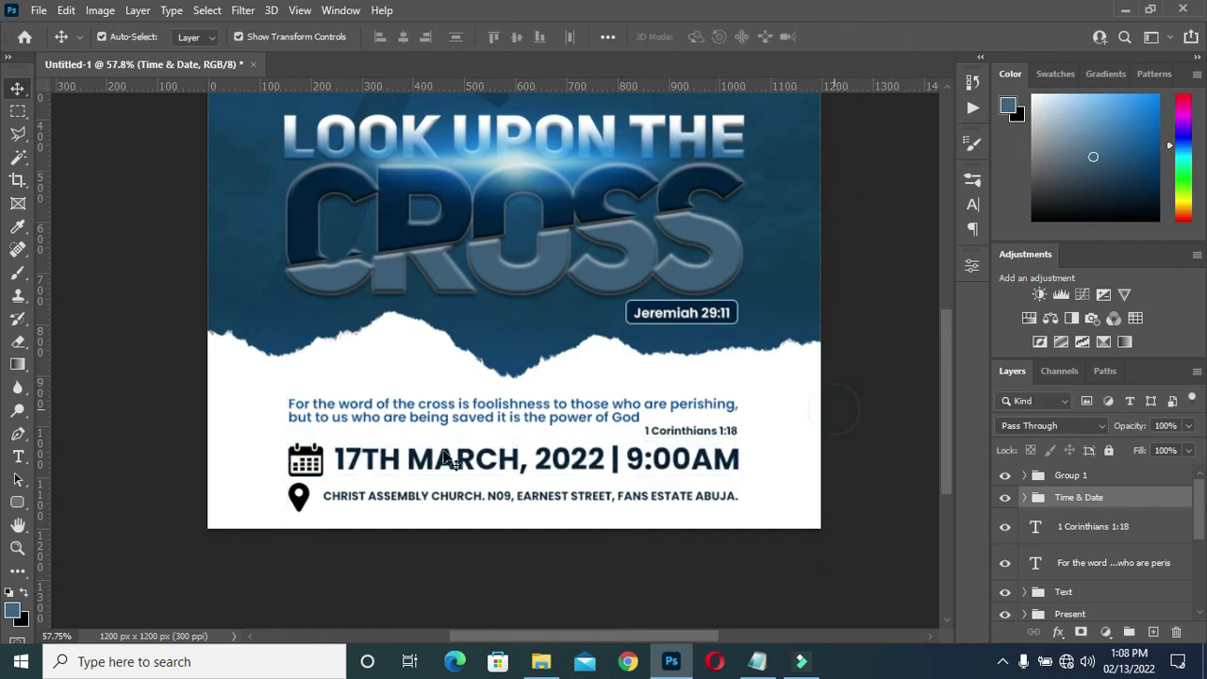
# Shrink the calendar icon to about 2.31%, keeping it at the left edge of the date line.
pyautogui.click(317, 459)
pyautogui.scroll(2, 320, 459)
pyautogui.moveTo(324, 459)
pyautogui.mouseDown()
pyautogui.moveTo(309, 460)
pyautogui.moveTo(309, 442)
pyautogui.mouseUp()
pyautogui.scroll(-1, 378, 407)
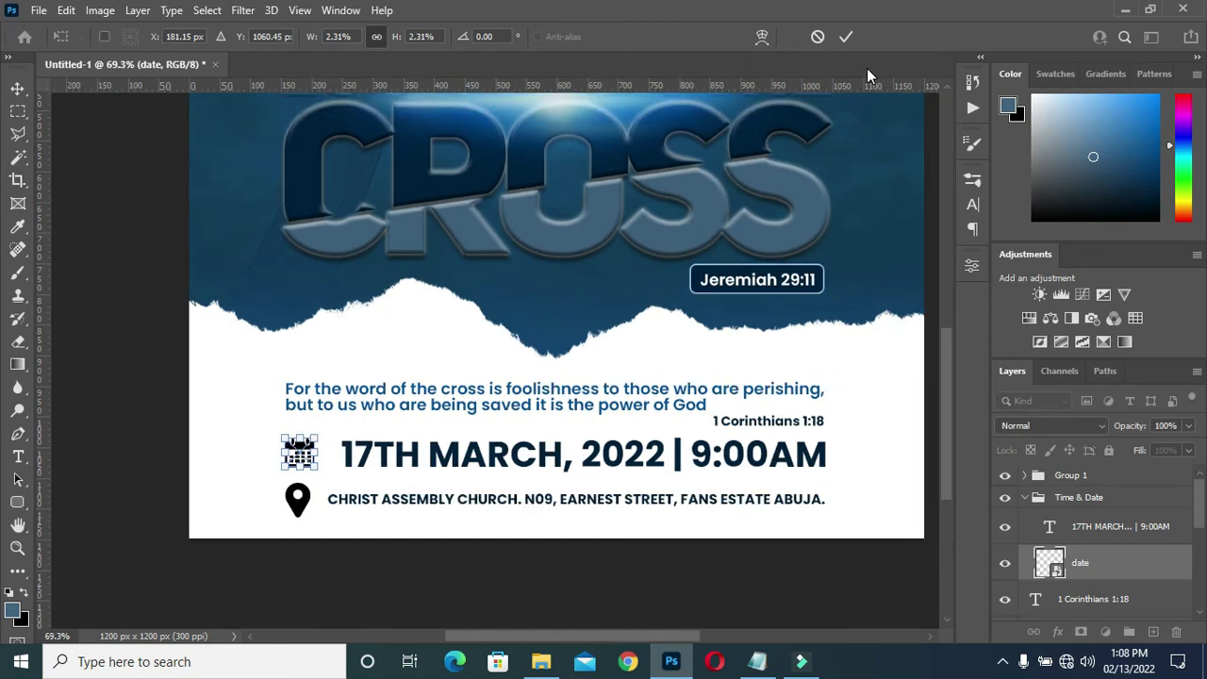
pyautogui.click(846, 37)
# Enlarge the date text leftwards to close the gap to the calendar icon, then deselect it.
pyautogui.click(383, 457)
pyautogui.scroll(2, 339, 456)
pyautogui.moveTo(338, 455); pyautogui.dragTo(321, 456)
pyautogui.press('Return')
pyautogui.hotkey('ctrl', '0')
pyautogui.click(770, 397)
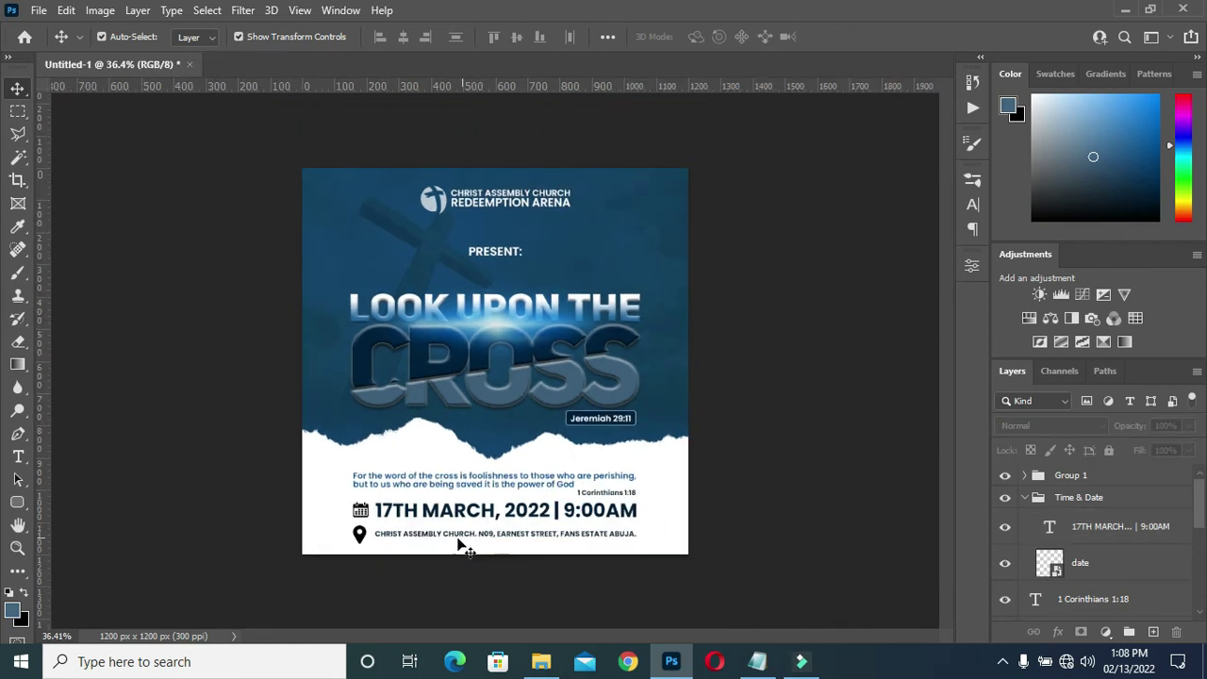
# Shrink the location pin slightly to match the calendar icon's size, then deselect it.
pyautogui.scroll(2, 330, 604)
pyautogui.scroll(1, 321, 600)
pyautogui.click(303, 598)
pyautogui.moveTo(278, 620); pyautogui.dragTo(283, 614)
pyautogui.moveTo(321, 573); pyautogui.dragTo(317, 577)
pyautogui.click(847, 36)
pyautogui.scroll(-4, 629, 181)
pyautogui.click(267, 411)
# Examine the overall flyer layout, from the logo header and title down to the event details.
pyautogui.scroll(-4, 686, 507)
pyautogui.scroll(3, 669, 440)
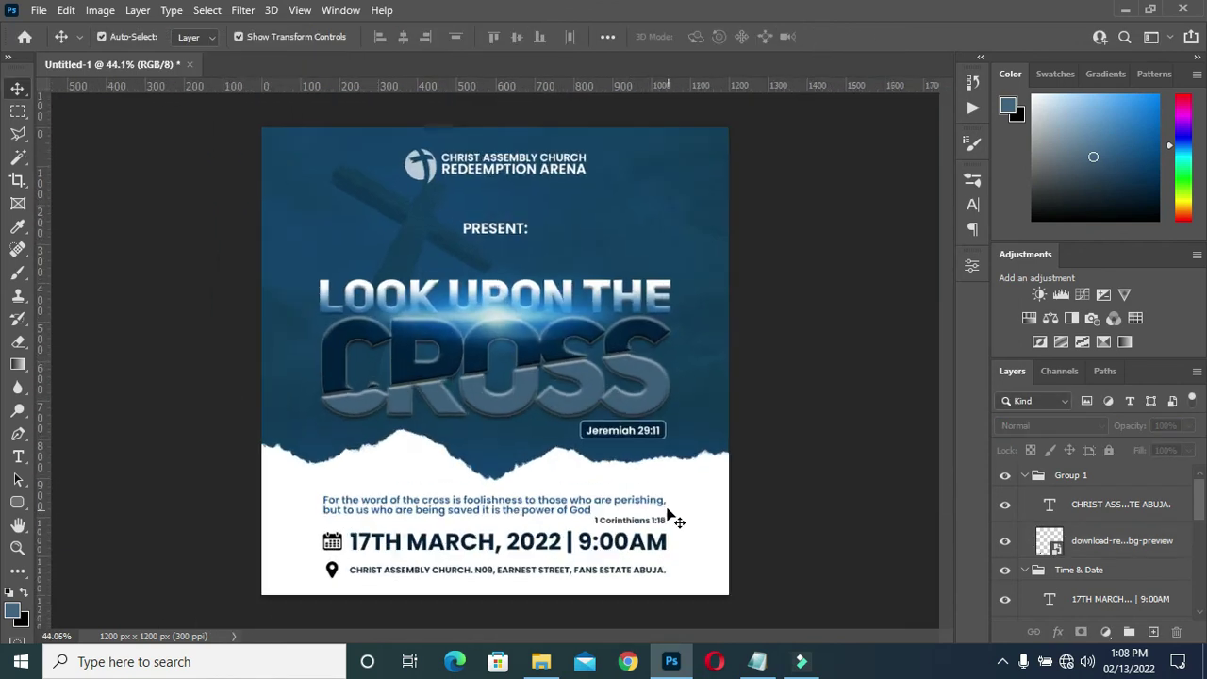
pyautogui.scroll(-3, 663, 410)
pyautogui.scroll(1, 583, 238)
pyautogui.scroll(-2, 574, 227)
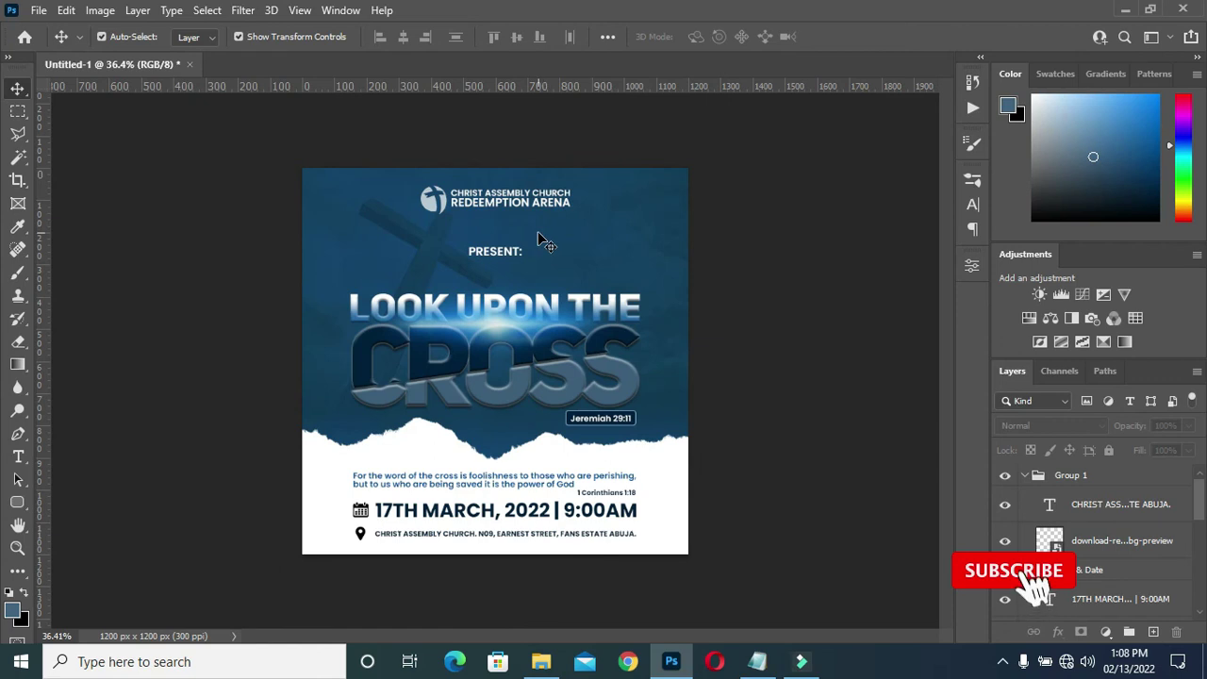
pyautogui.scroll(1, 554, 221)
pyautogui.scroll(-1, 572, 189)
pyautogui.scroll(2, 592, 151)
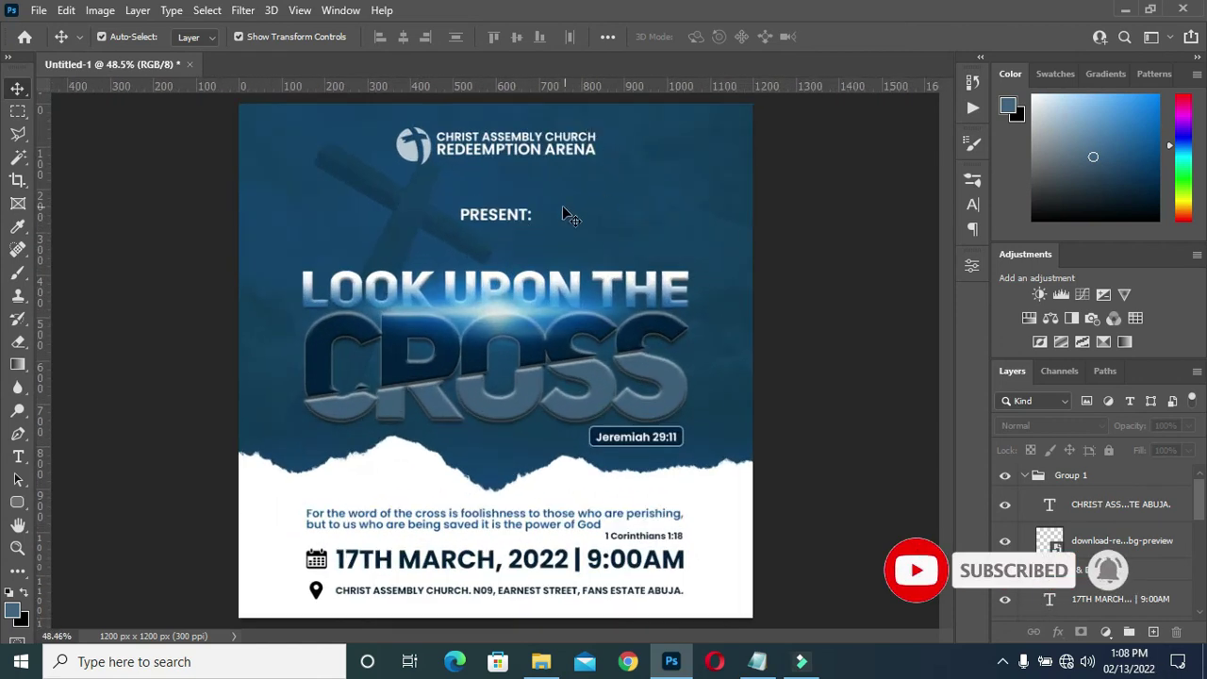
# Collapse the Group 1 and Time & Date layer groups.
pyautogui.scroll(1, 558, 209)
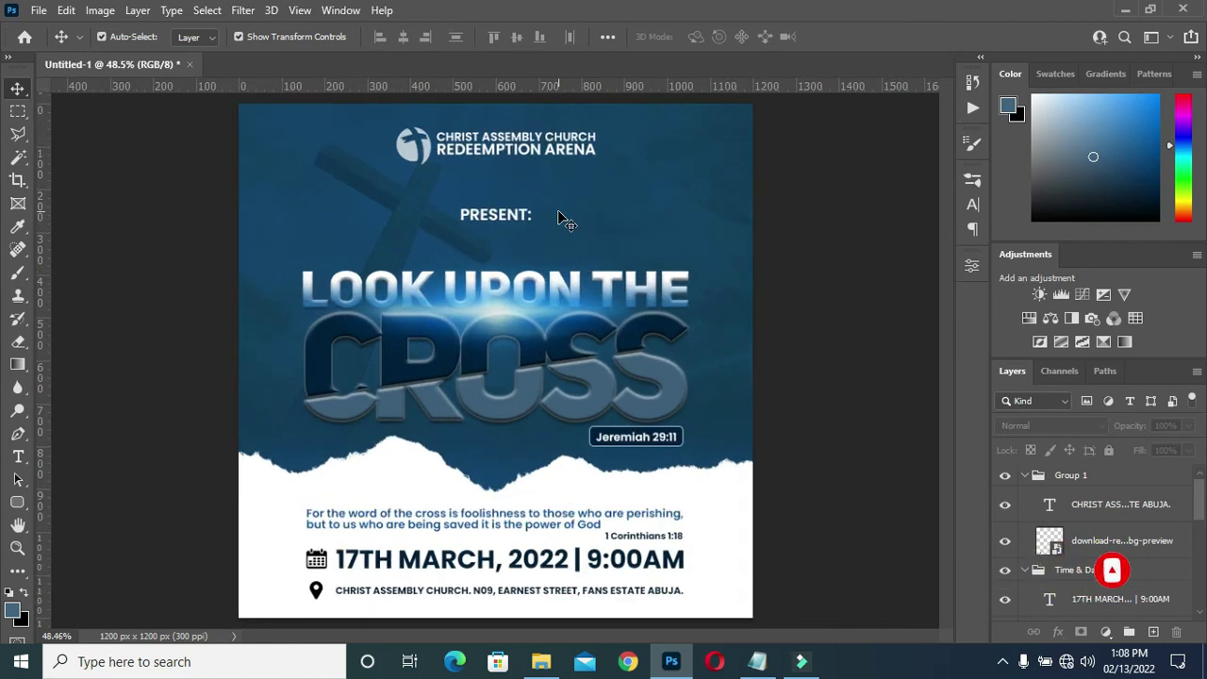
pyautogui.scroll(-2, 506, 534)
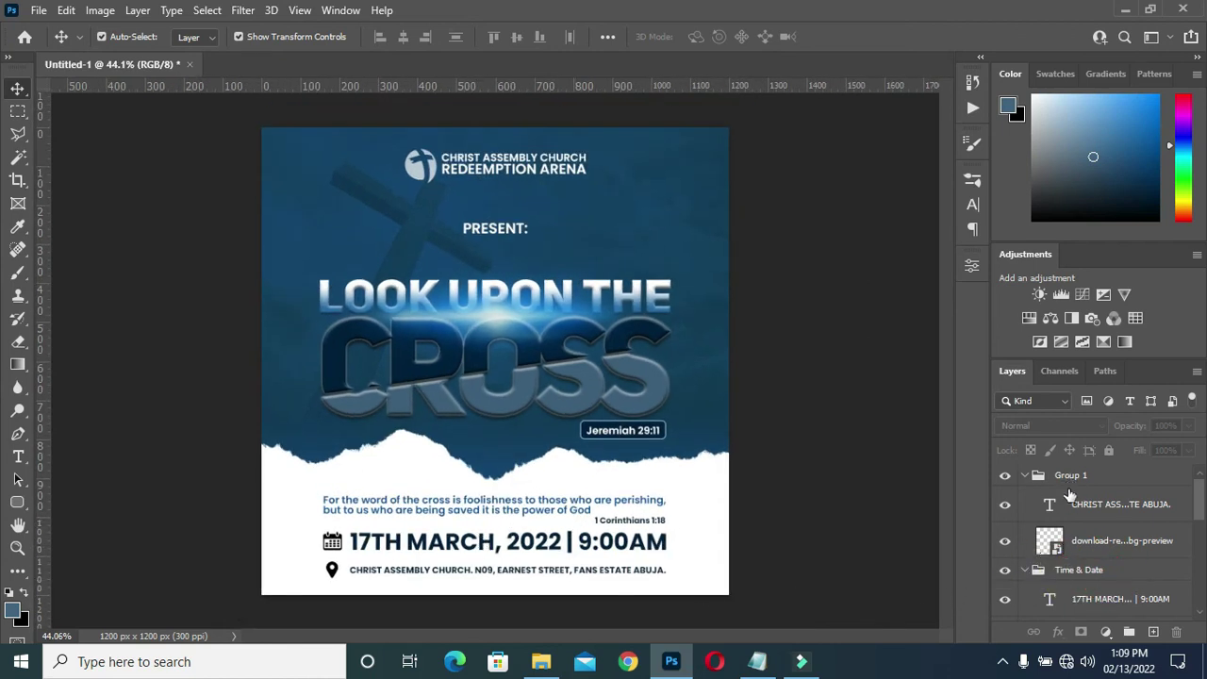
pyautogui.click(1026, 476)
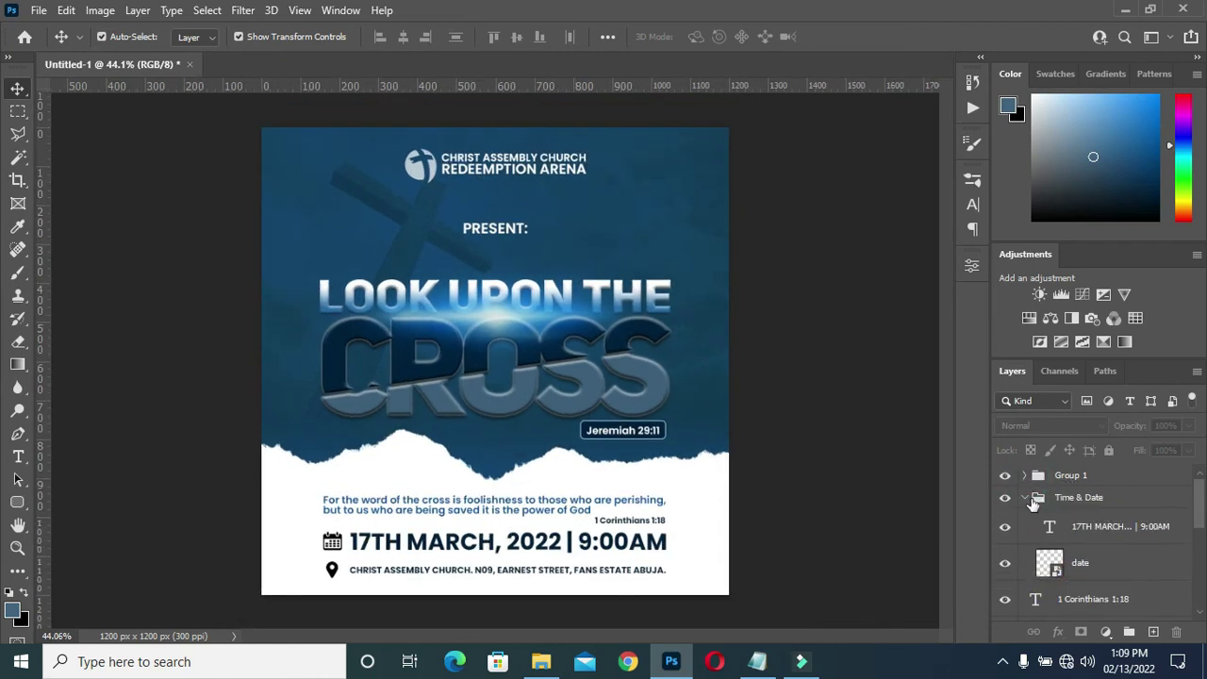
pyautogui.click(1026, 498)
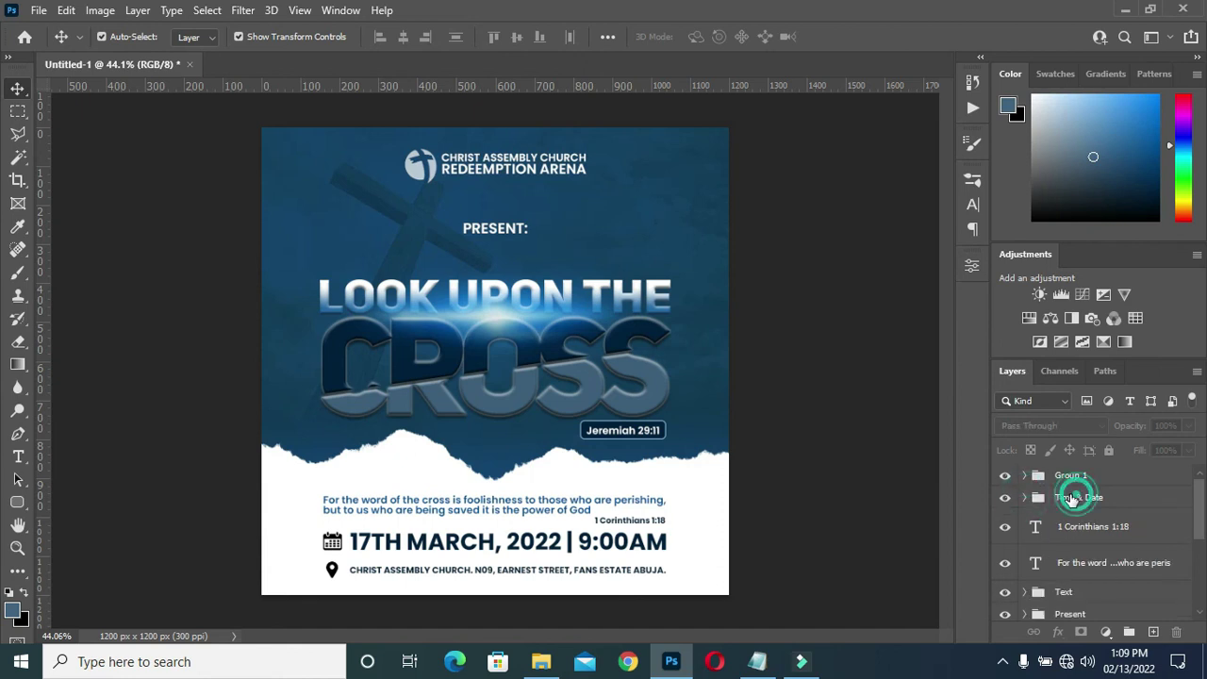
# Nudge the Time & Date group down about 10 px, closer to the venue line, then deselect it.
pyautogui.click(1071, 498)
pyautogui.press('Down')
pyautogui.press('Down')
pyautogui.press('Down')
pyautogui.press('Down')
pyautogui.press('Down')
pyautogui.press('Down')
pyautogui.press('Down')
pyautogui.press('Down')
pyautogui.press('Down')
pyautogui.press('Down')
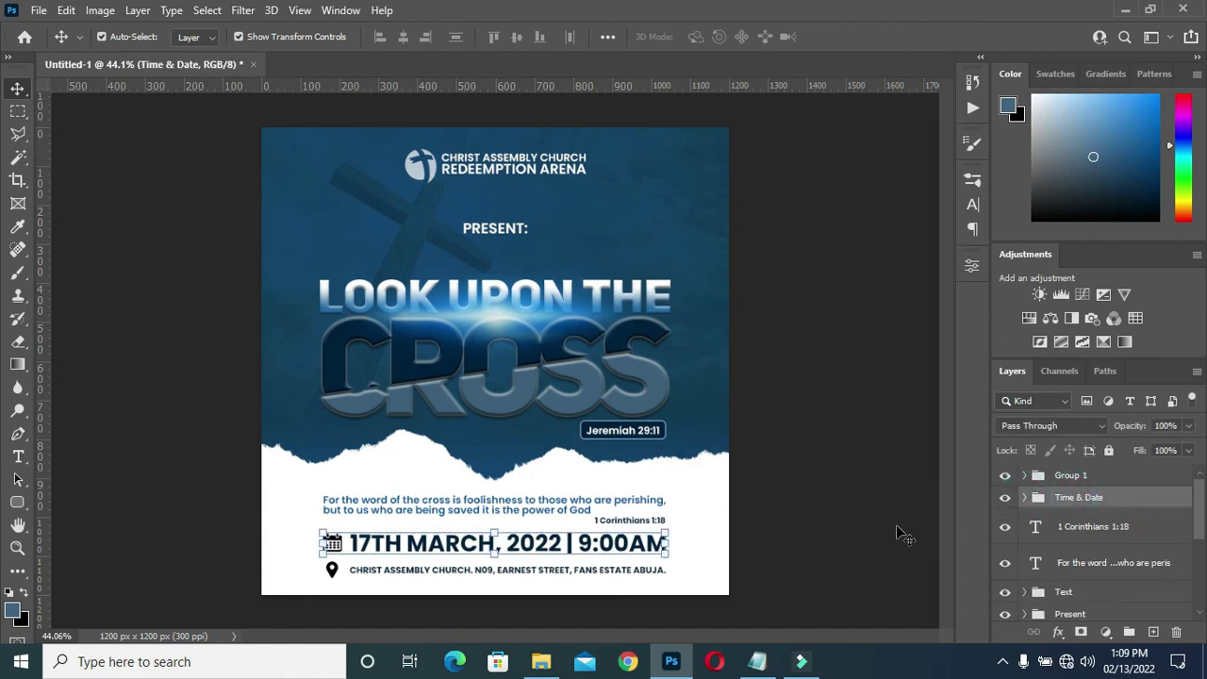
pyautogui.click(818, 510)
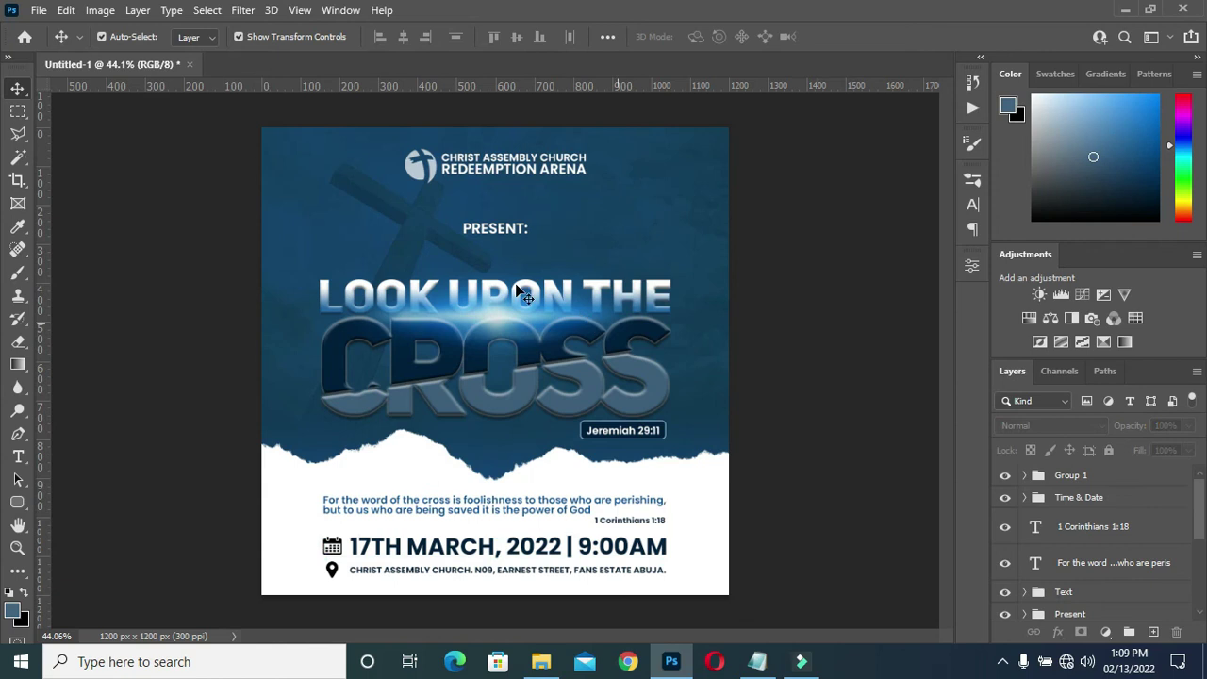